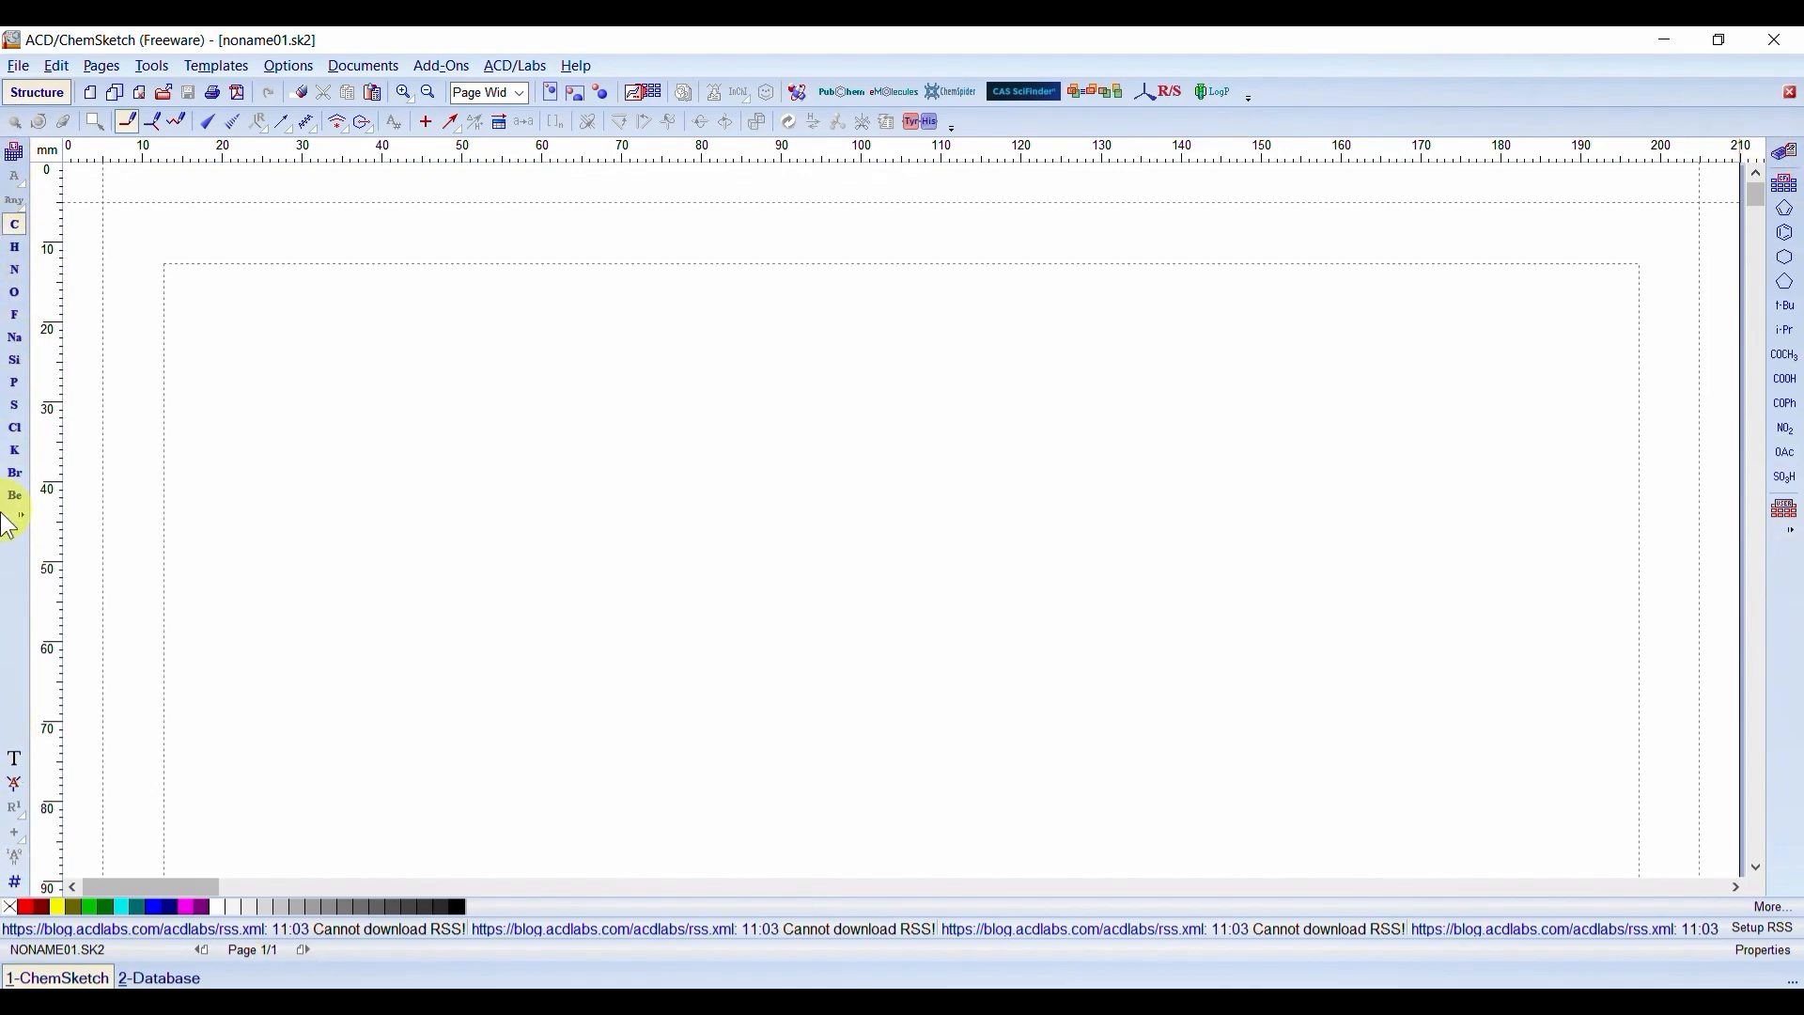
- Place a benzene ring near the middle of the blank page
click(16, 231)
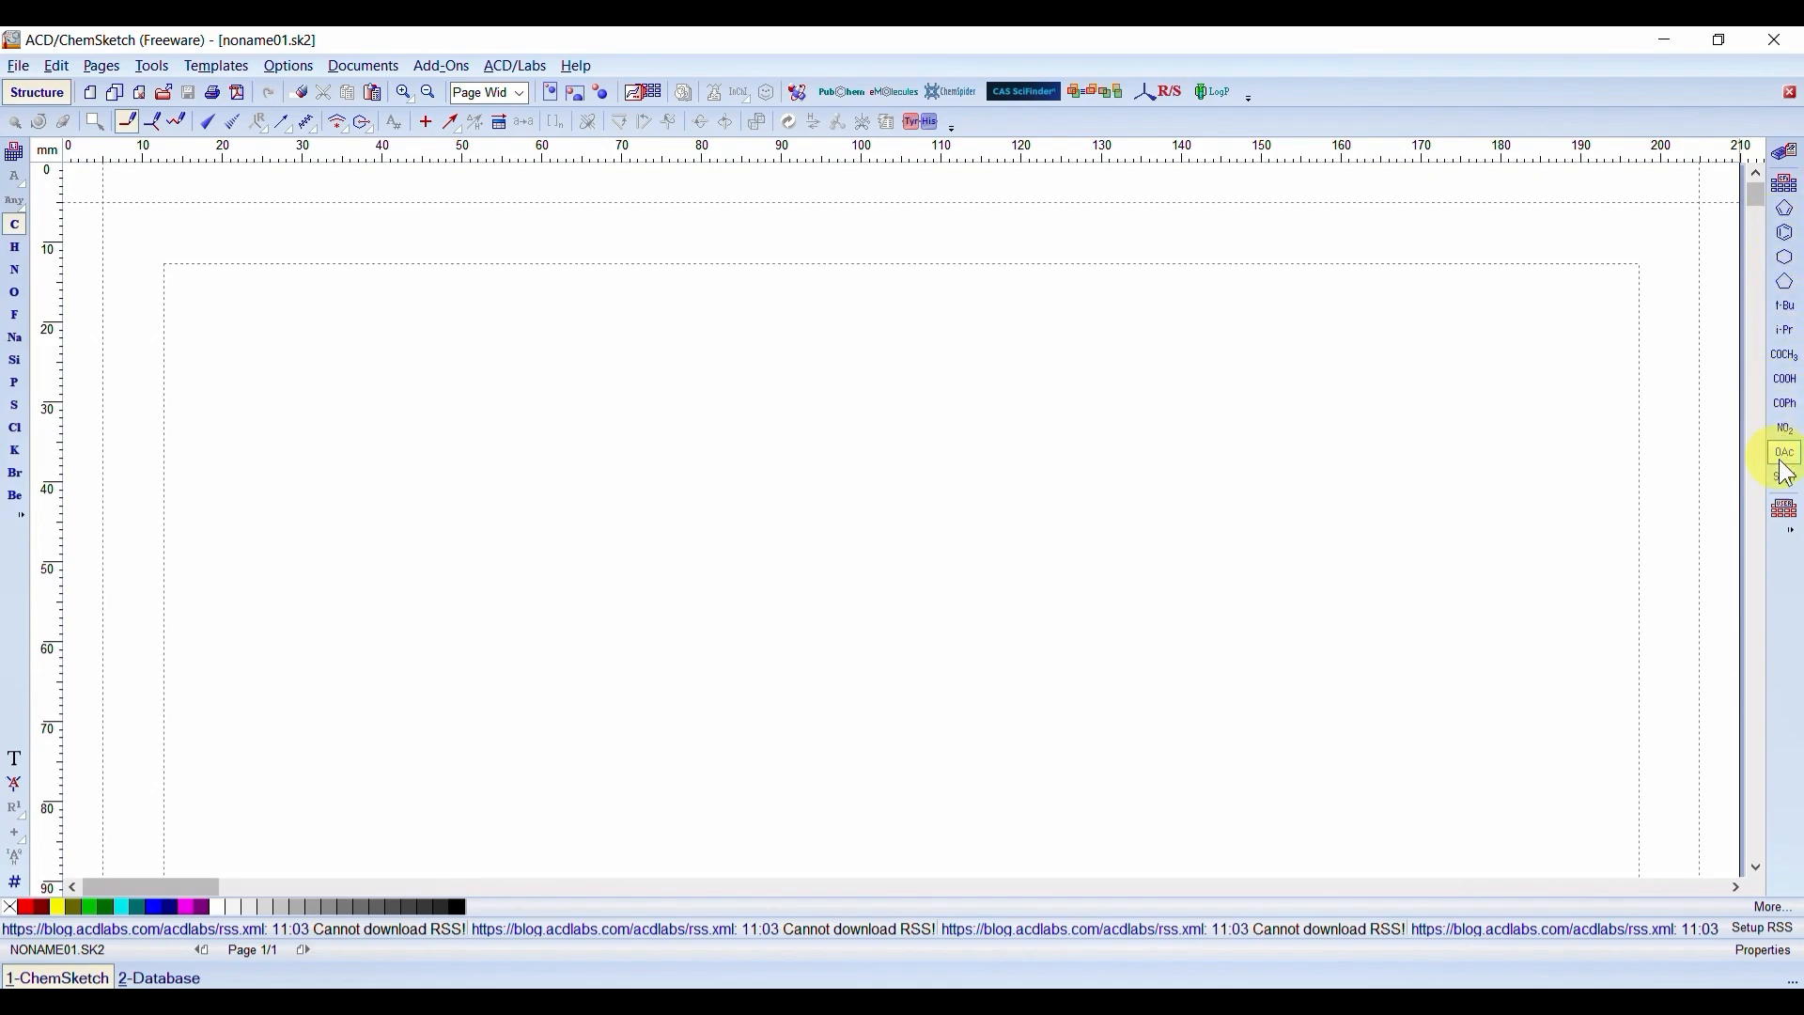
click(1786, 243)
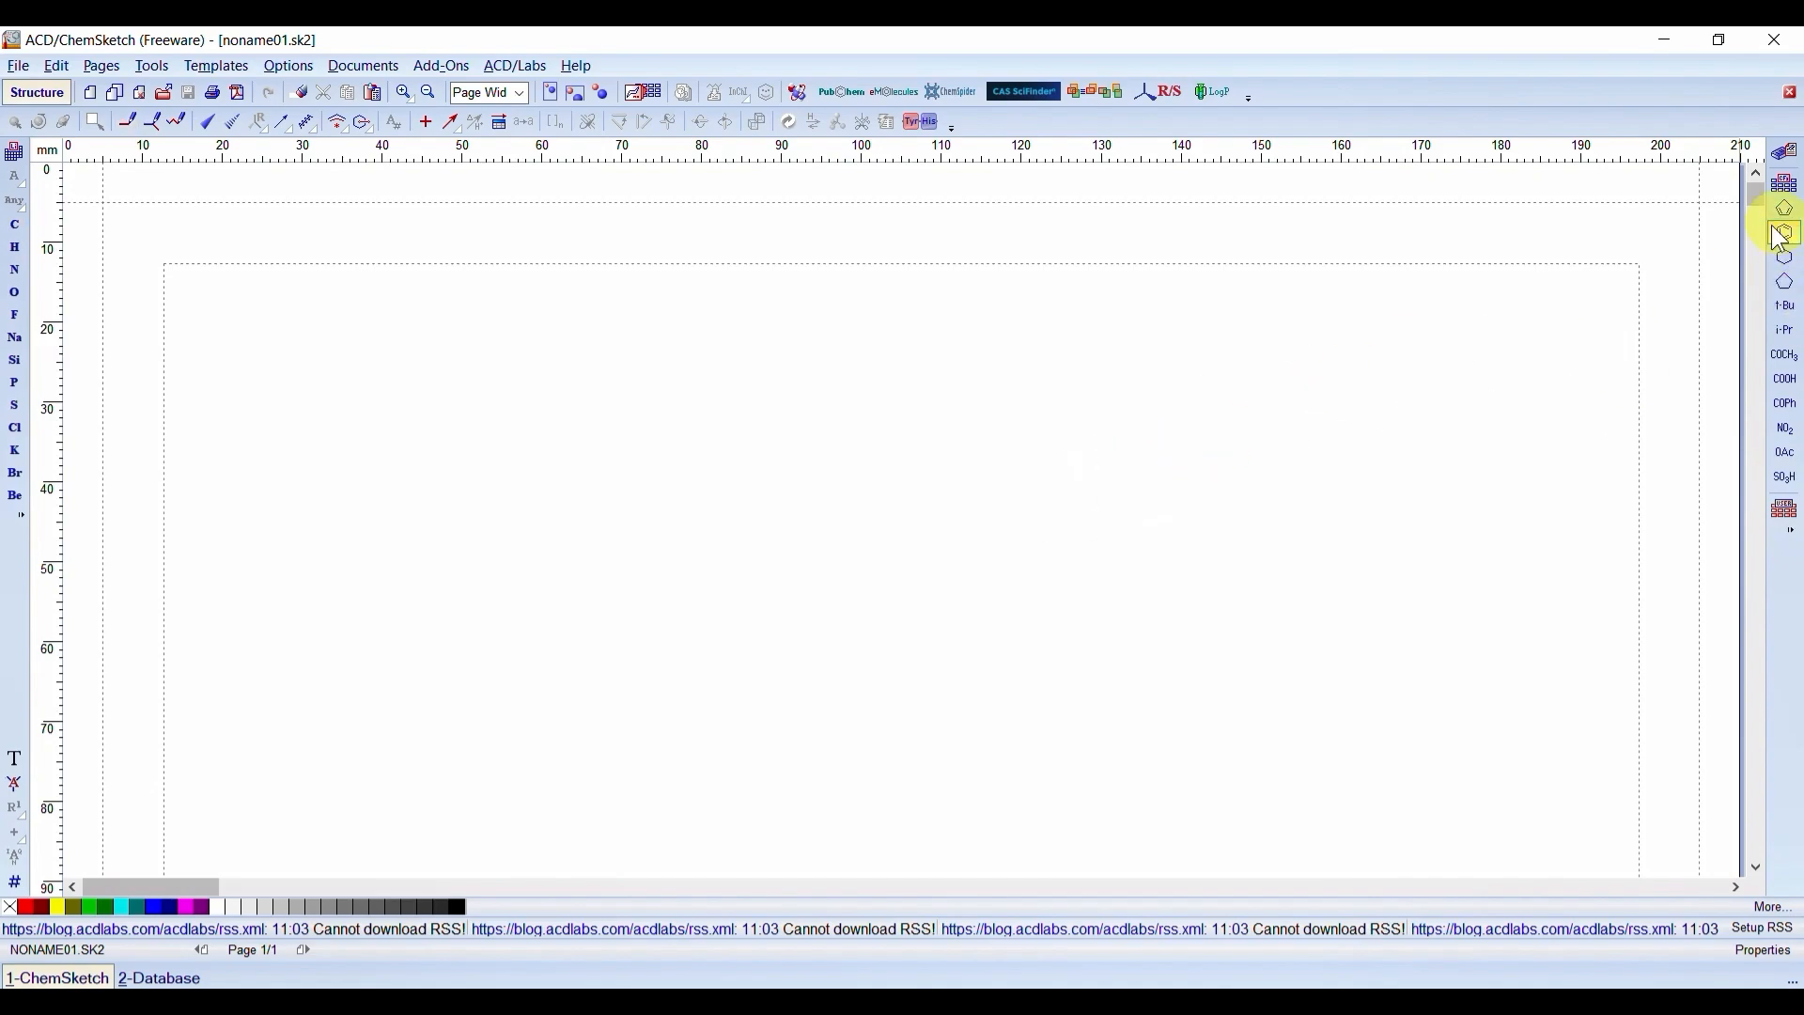
click(772, 532)
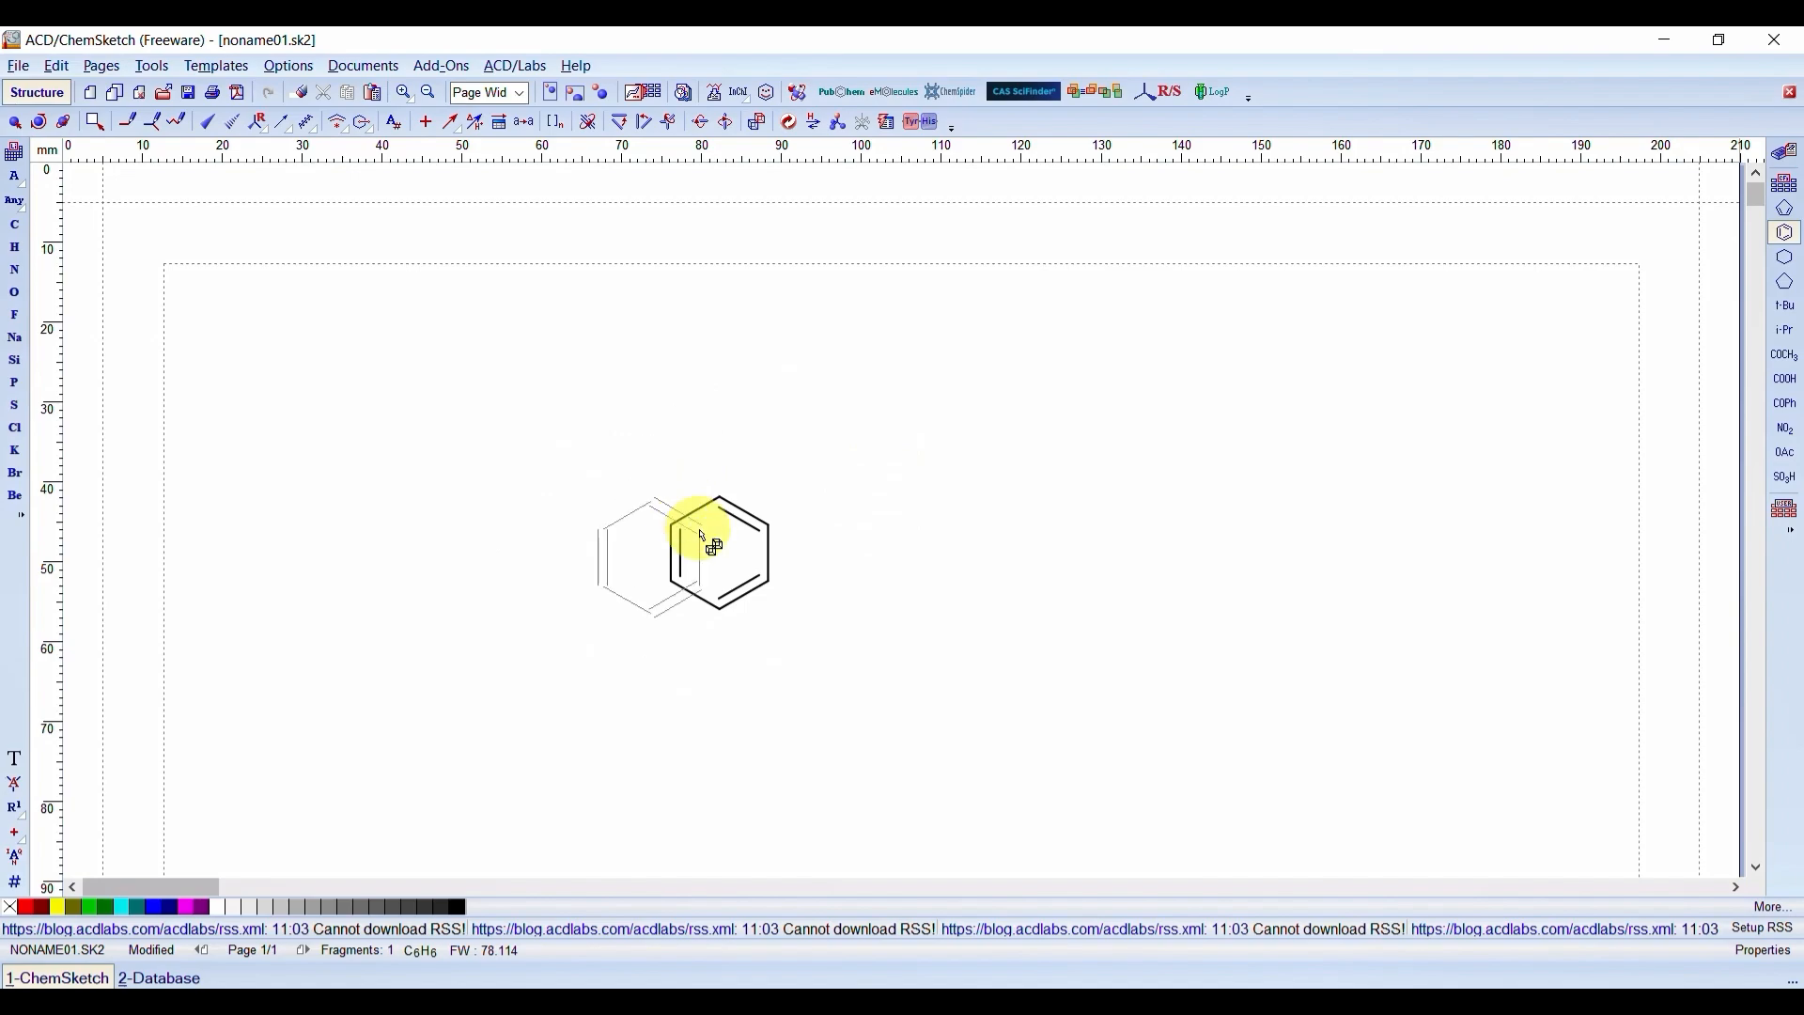
- Erase a single bond of the benzene ring with the Delete tool, and erase the rest of the structure
click(303, 94)
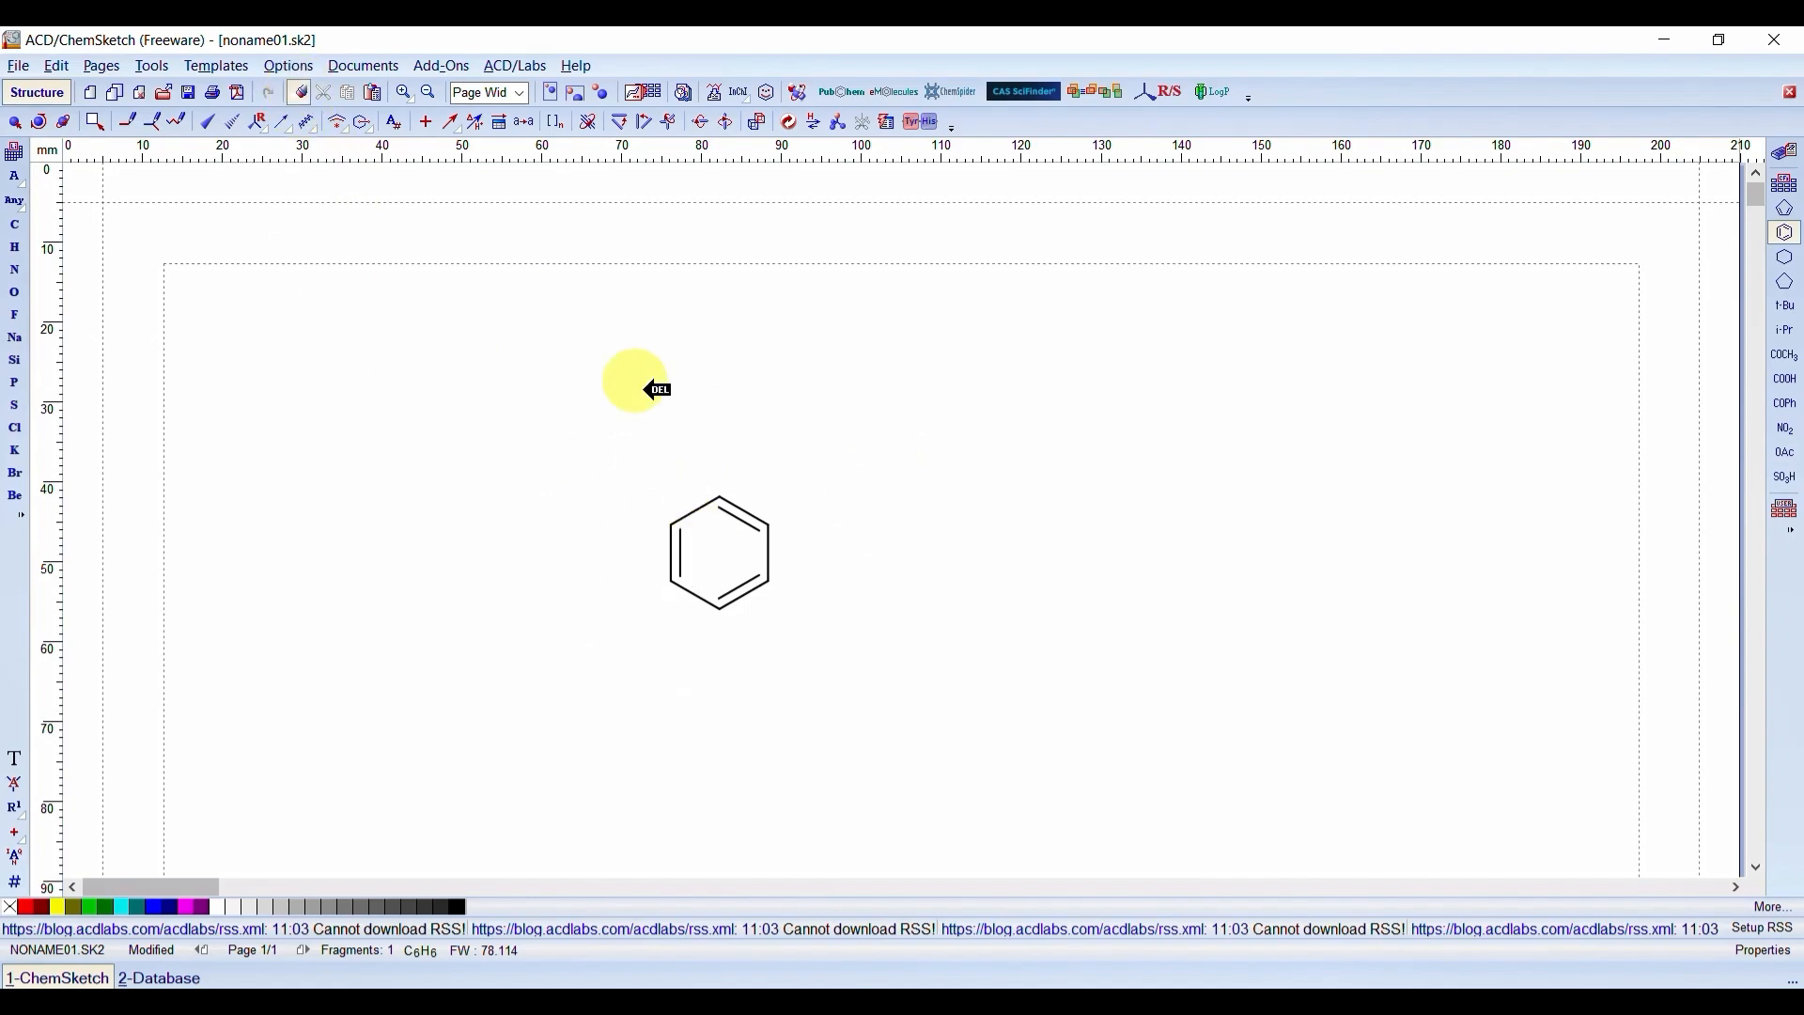
click(708, 511)
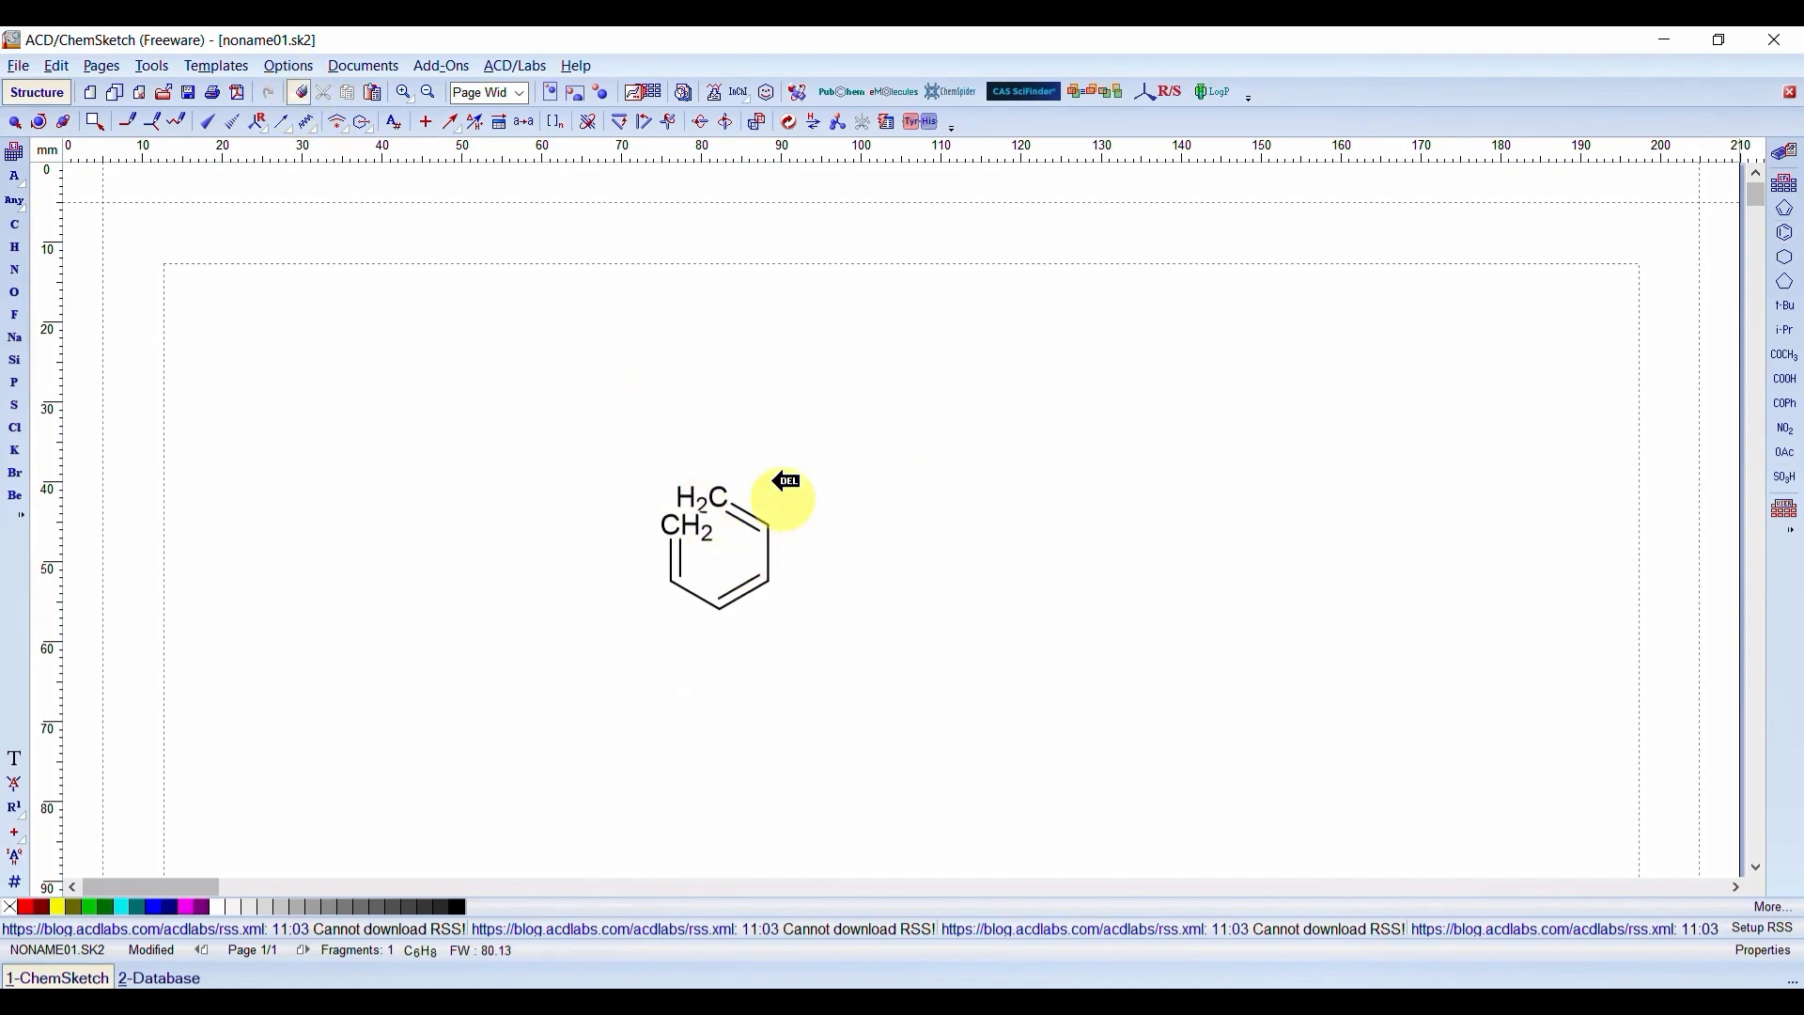
drag(612, 435, 939, 752)
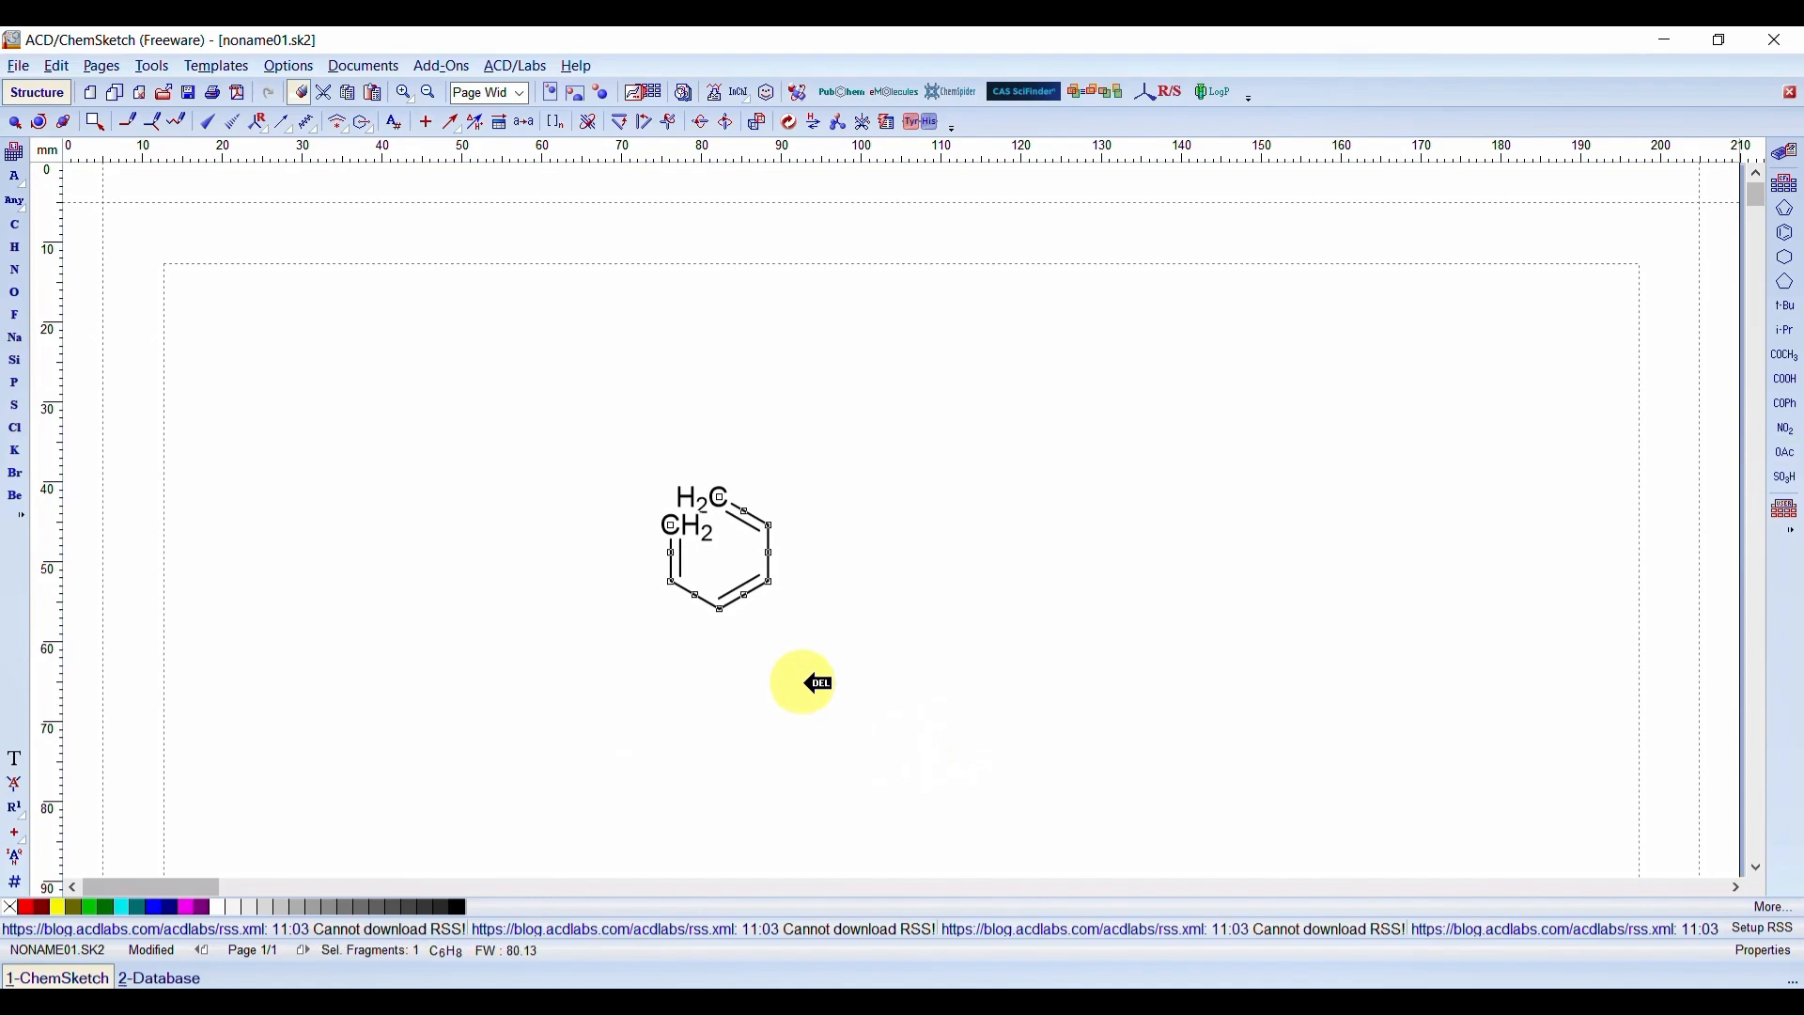
click(804, 683)
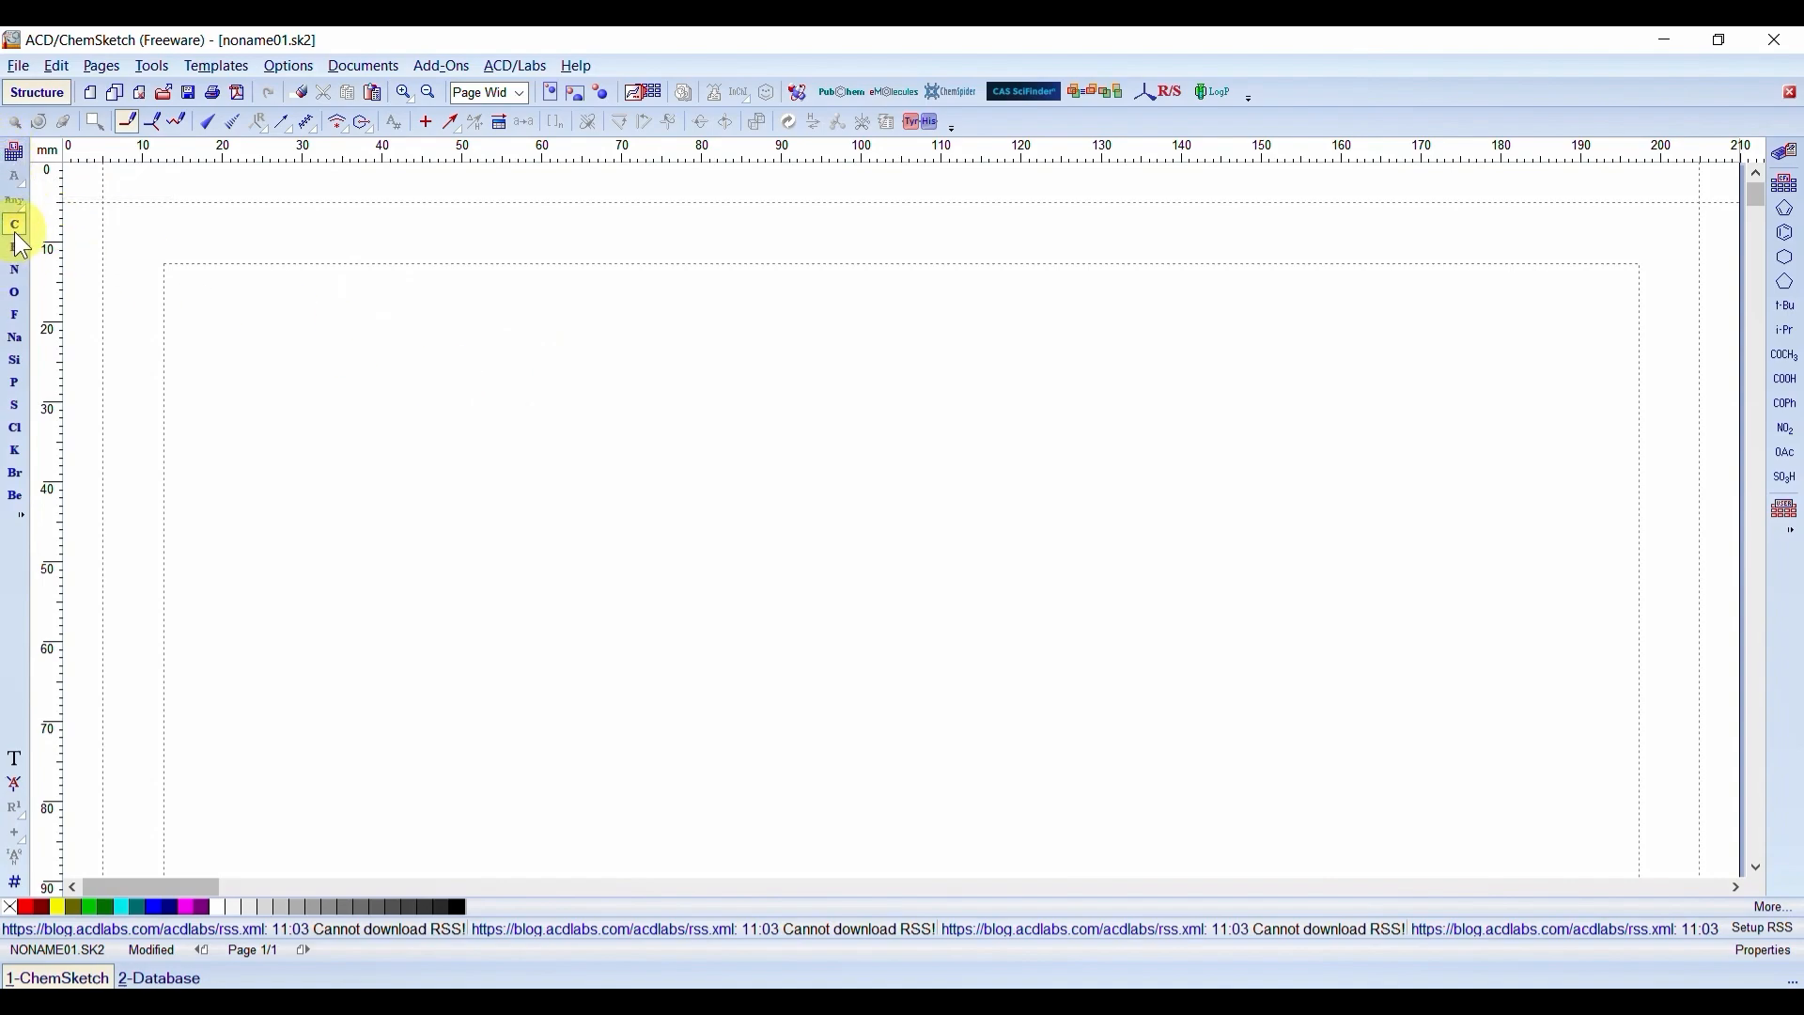
- View the periodic table of elements in the Classic, Aggregation State, Metals/Non-metals and Radioactivity coloration schemes
click(14, 153)
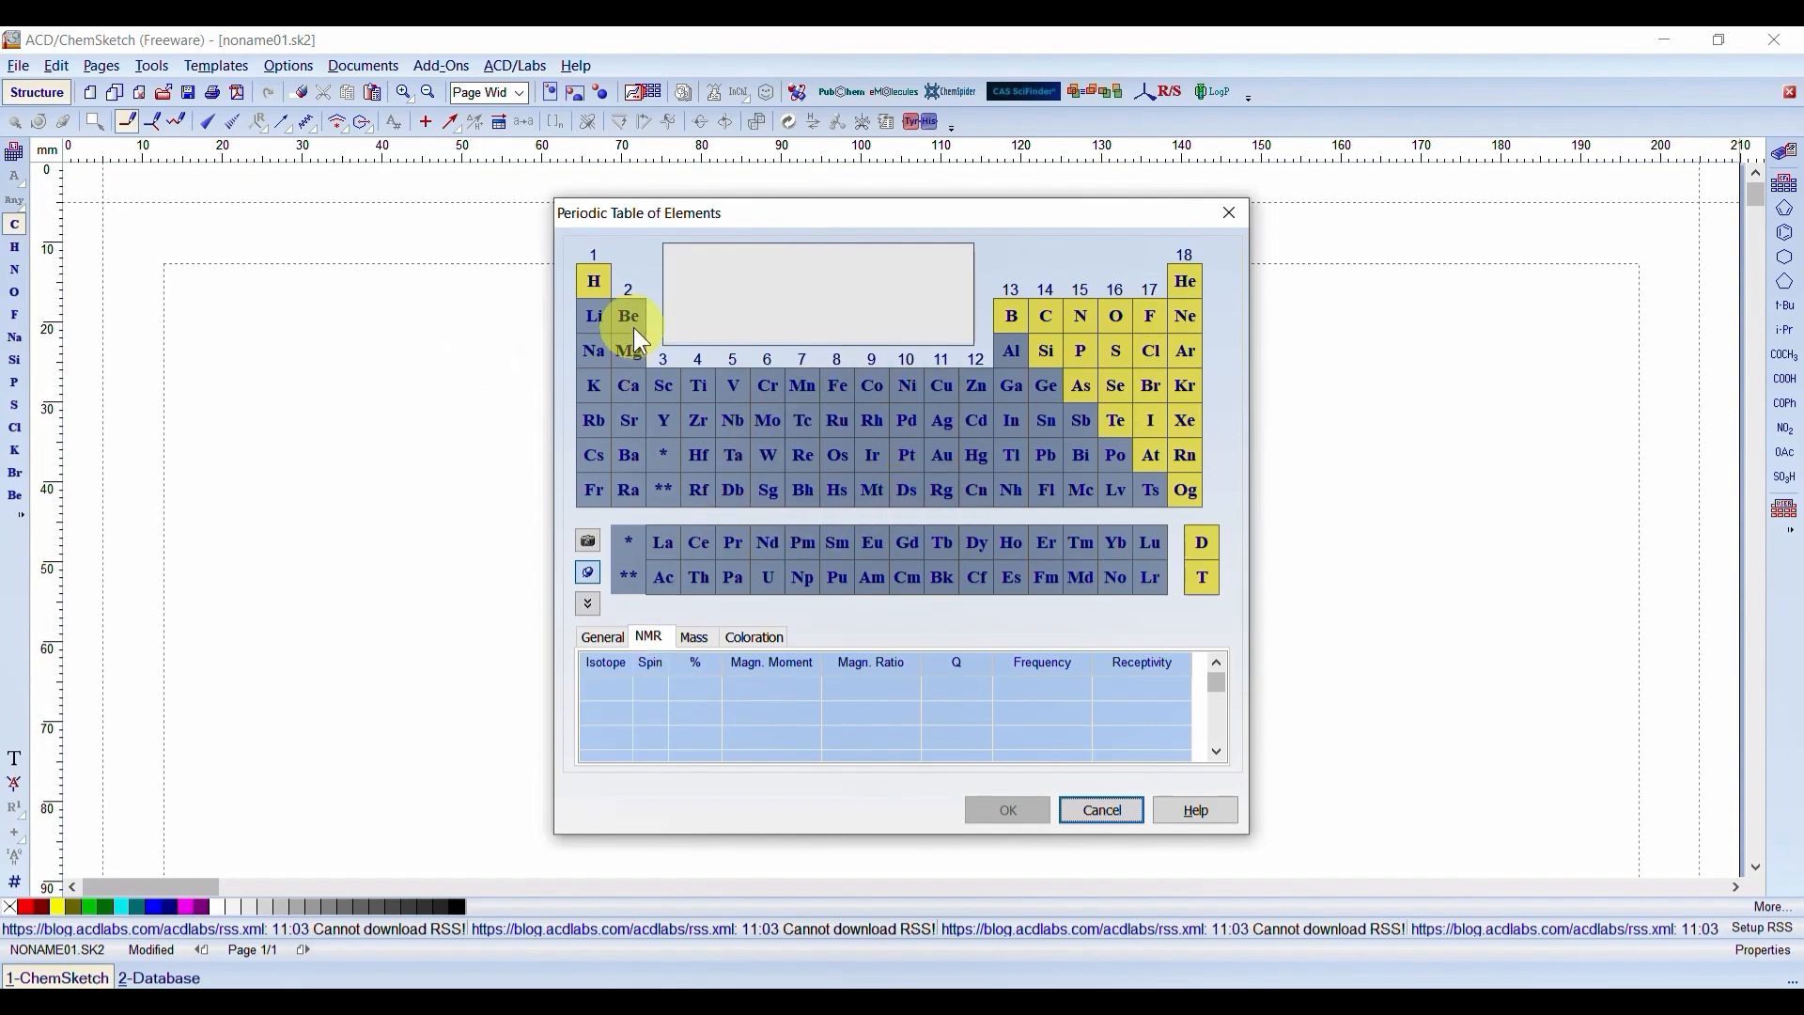
click(752, 636)
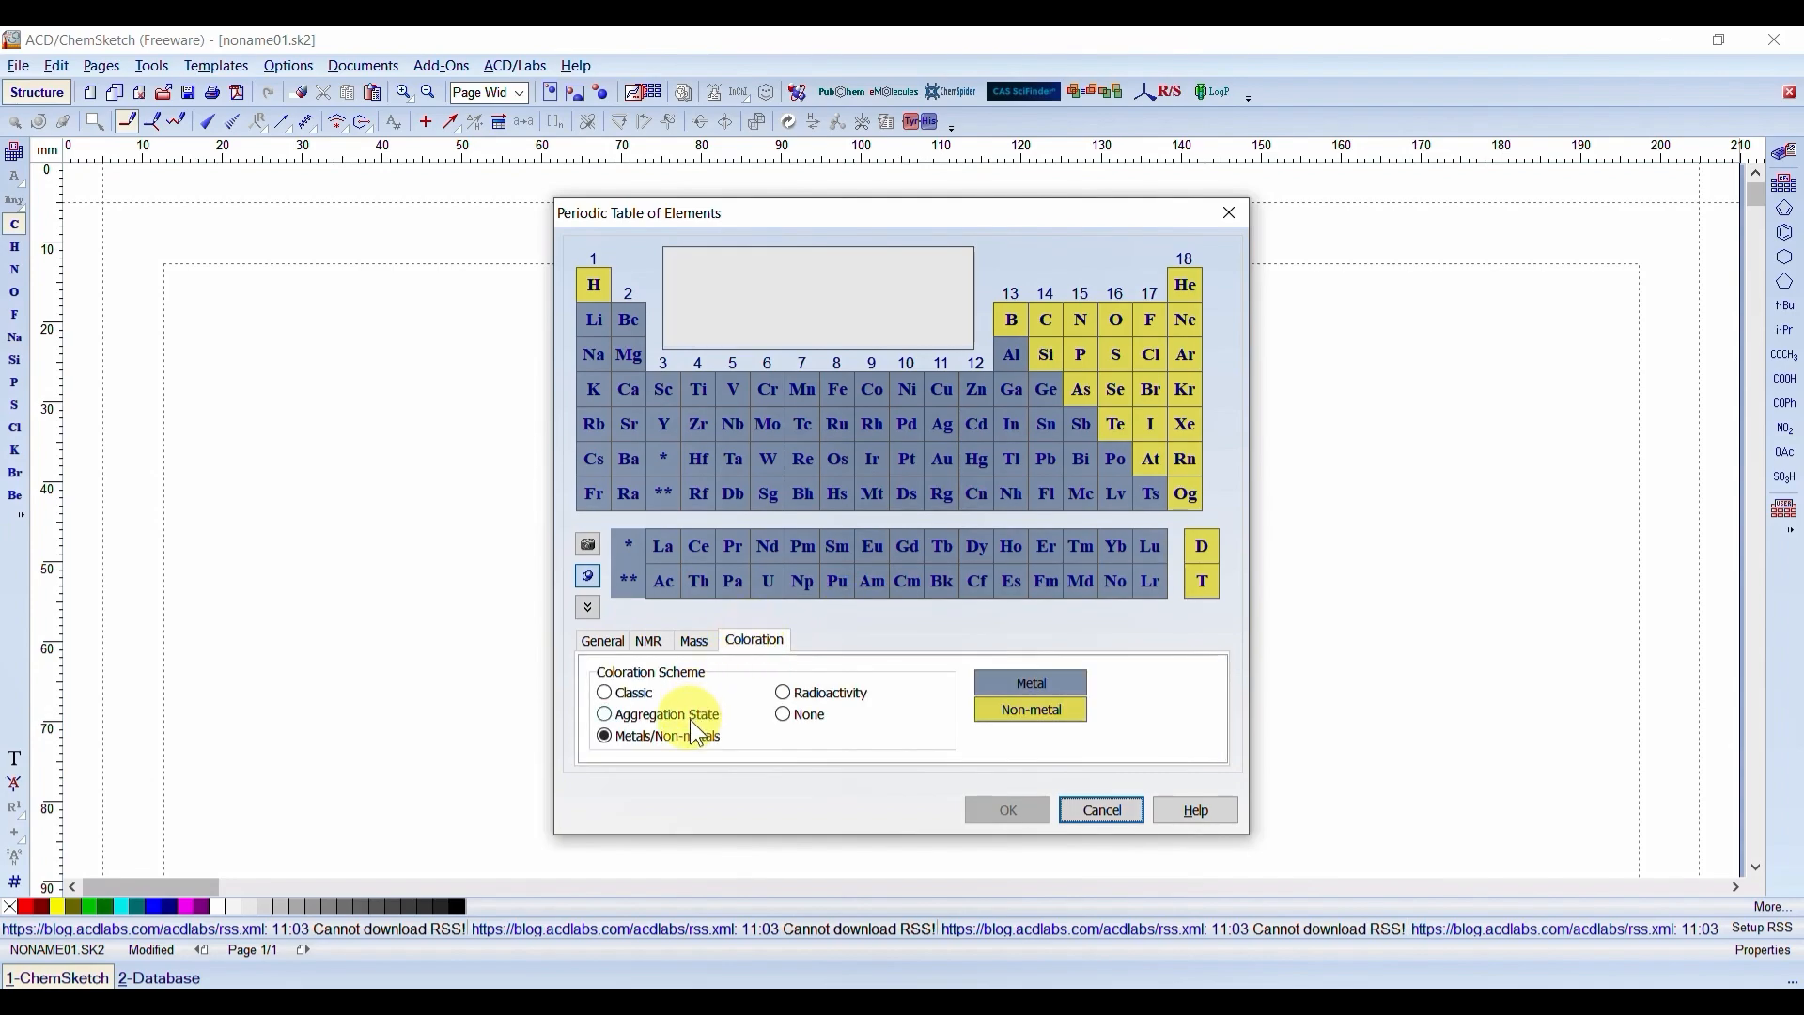
click(604, 696)
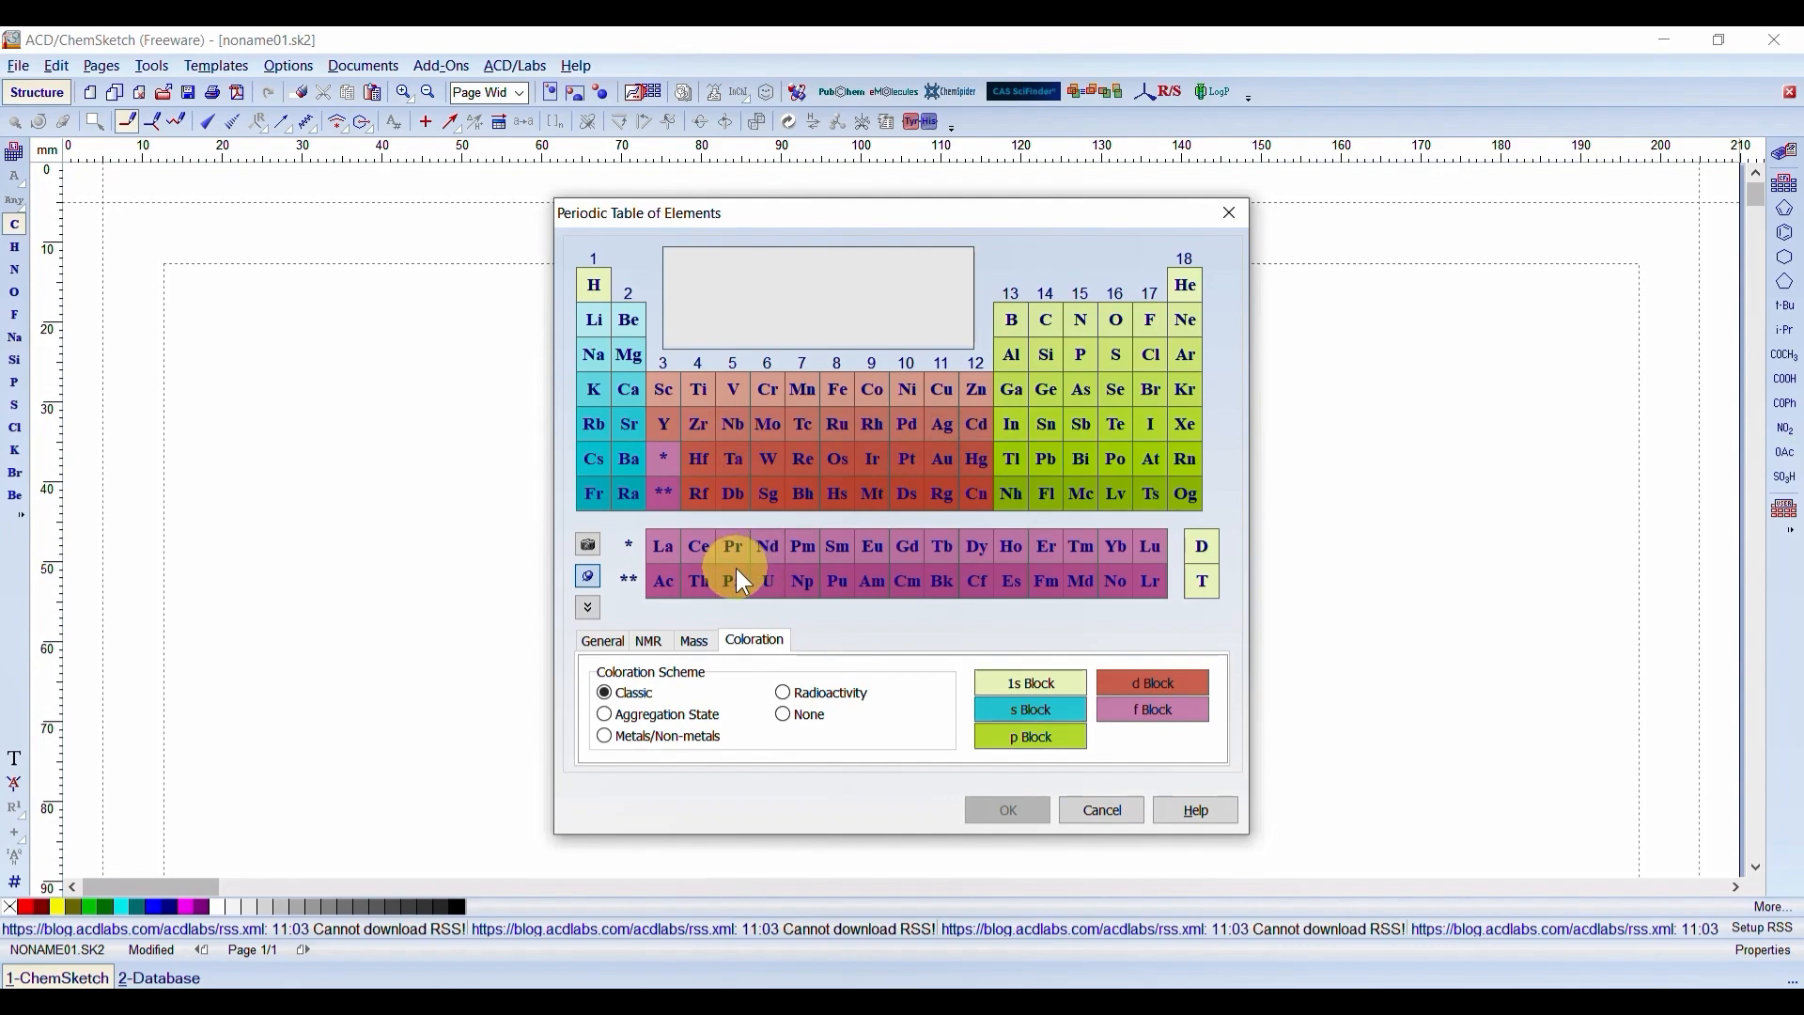
click(605, 716)
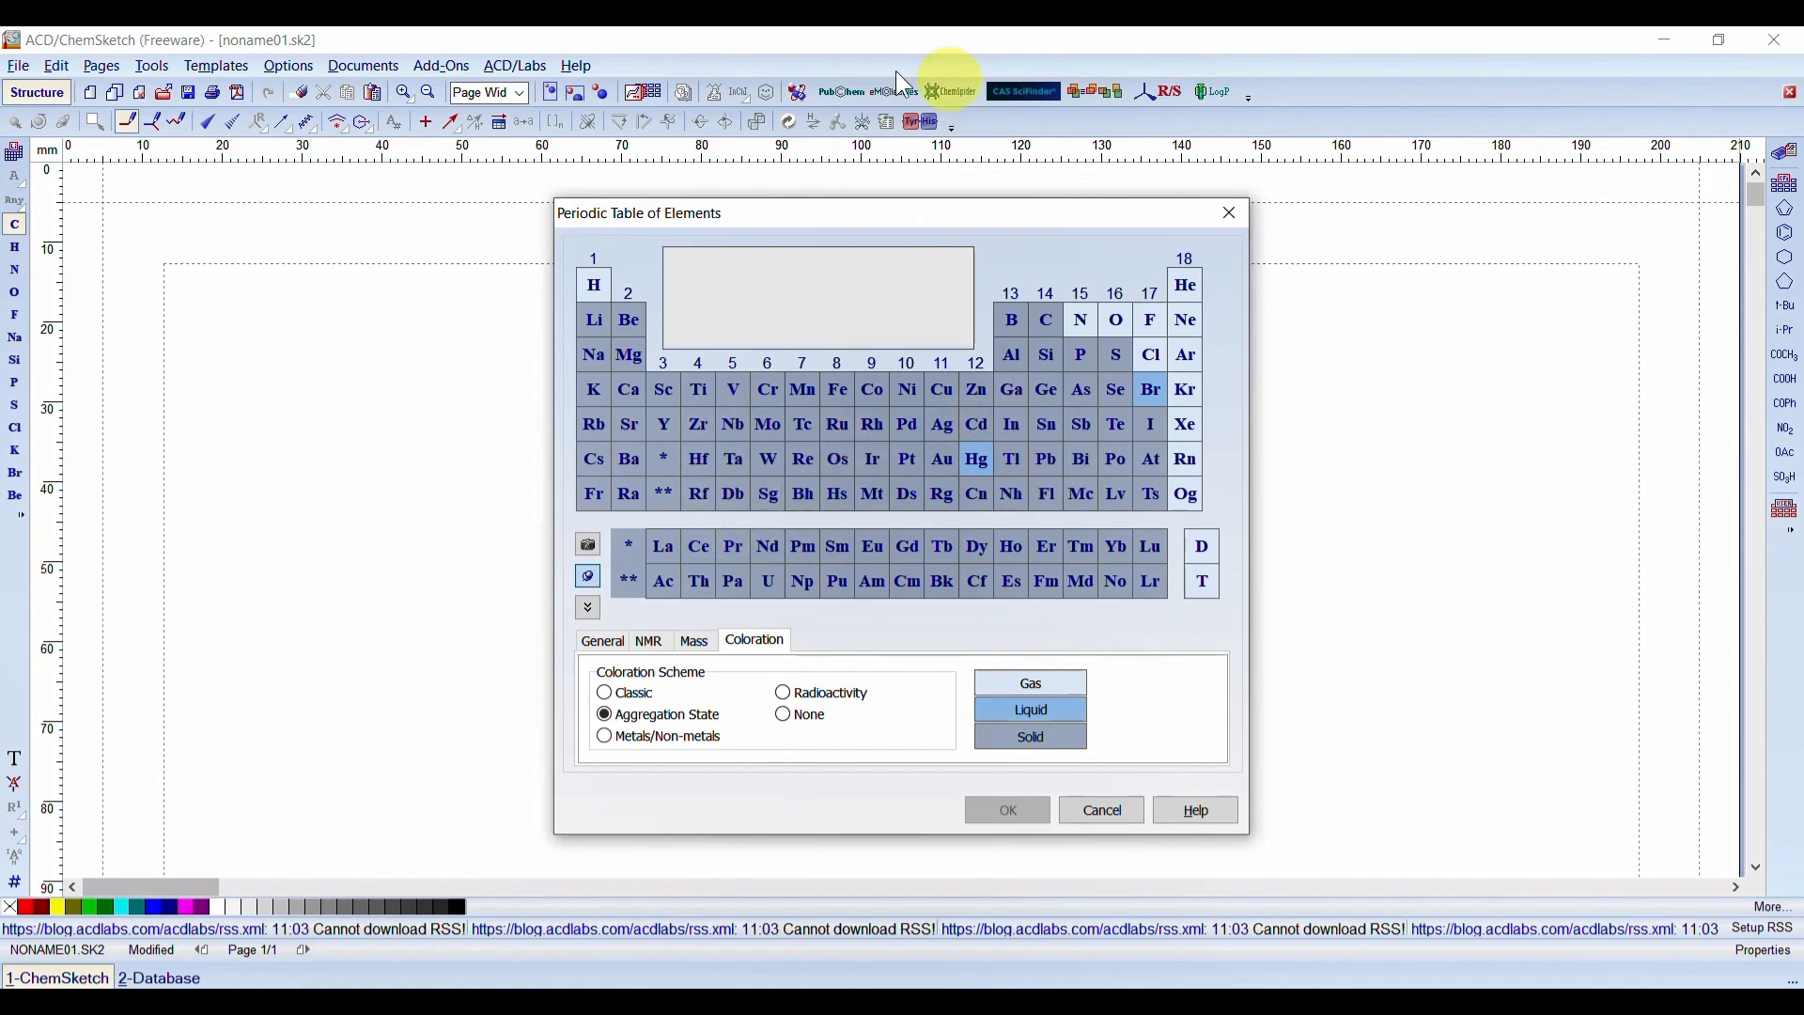
click(603, 737)
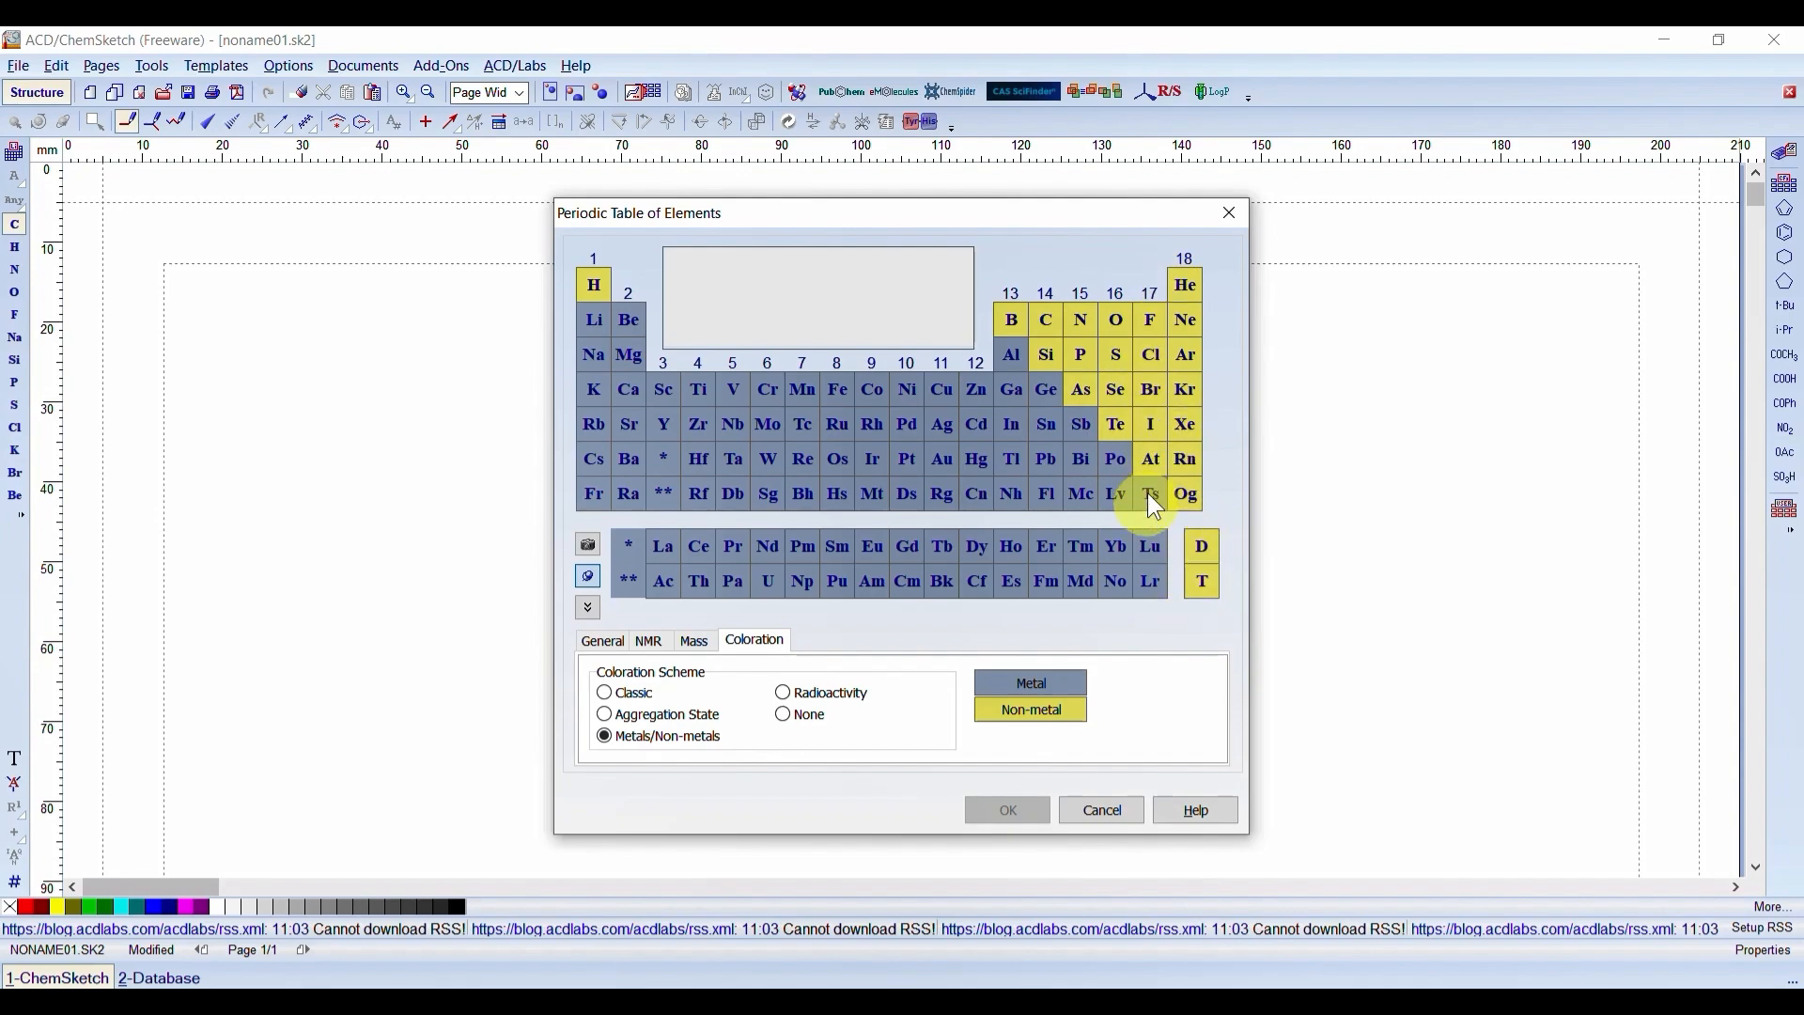
click(784, 694)
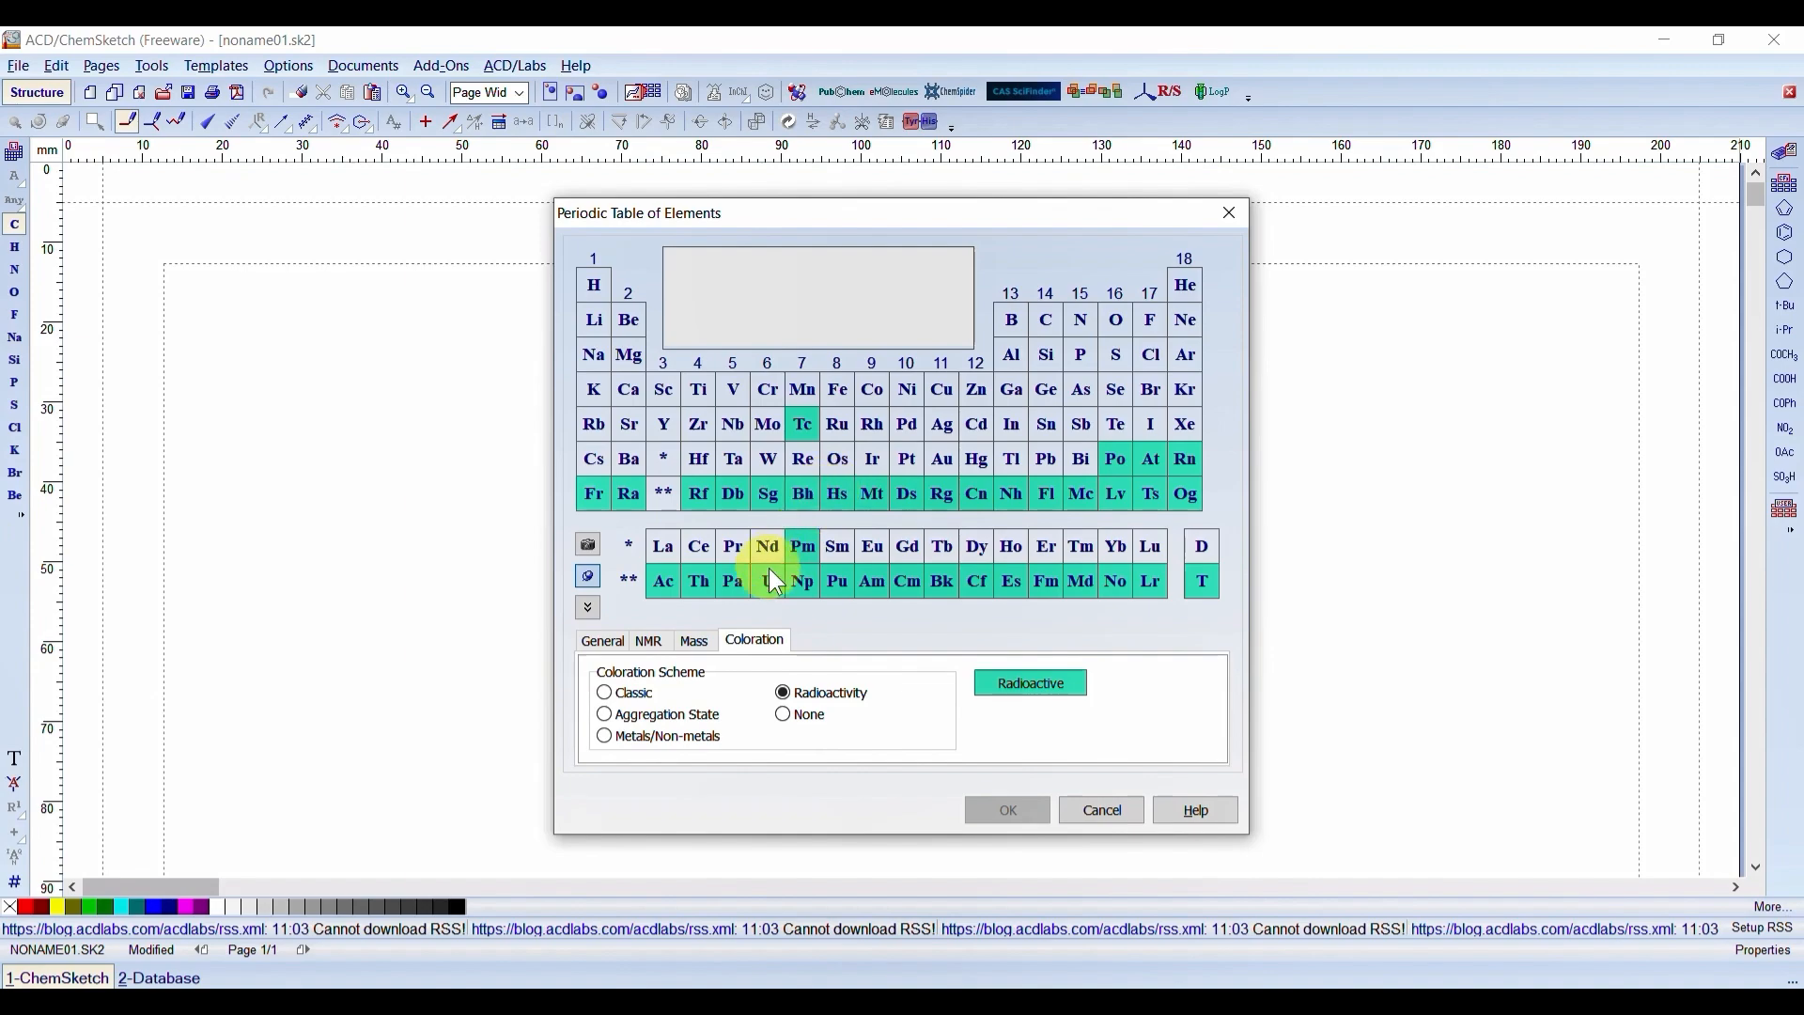
- Look up the isotope mass data of hydrogen in the periodic table and close the table
click(695, 641)
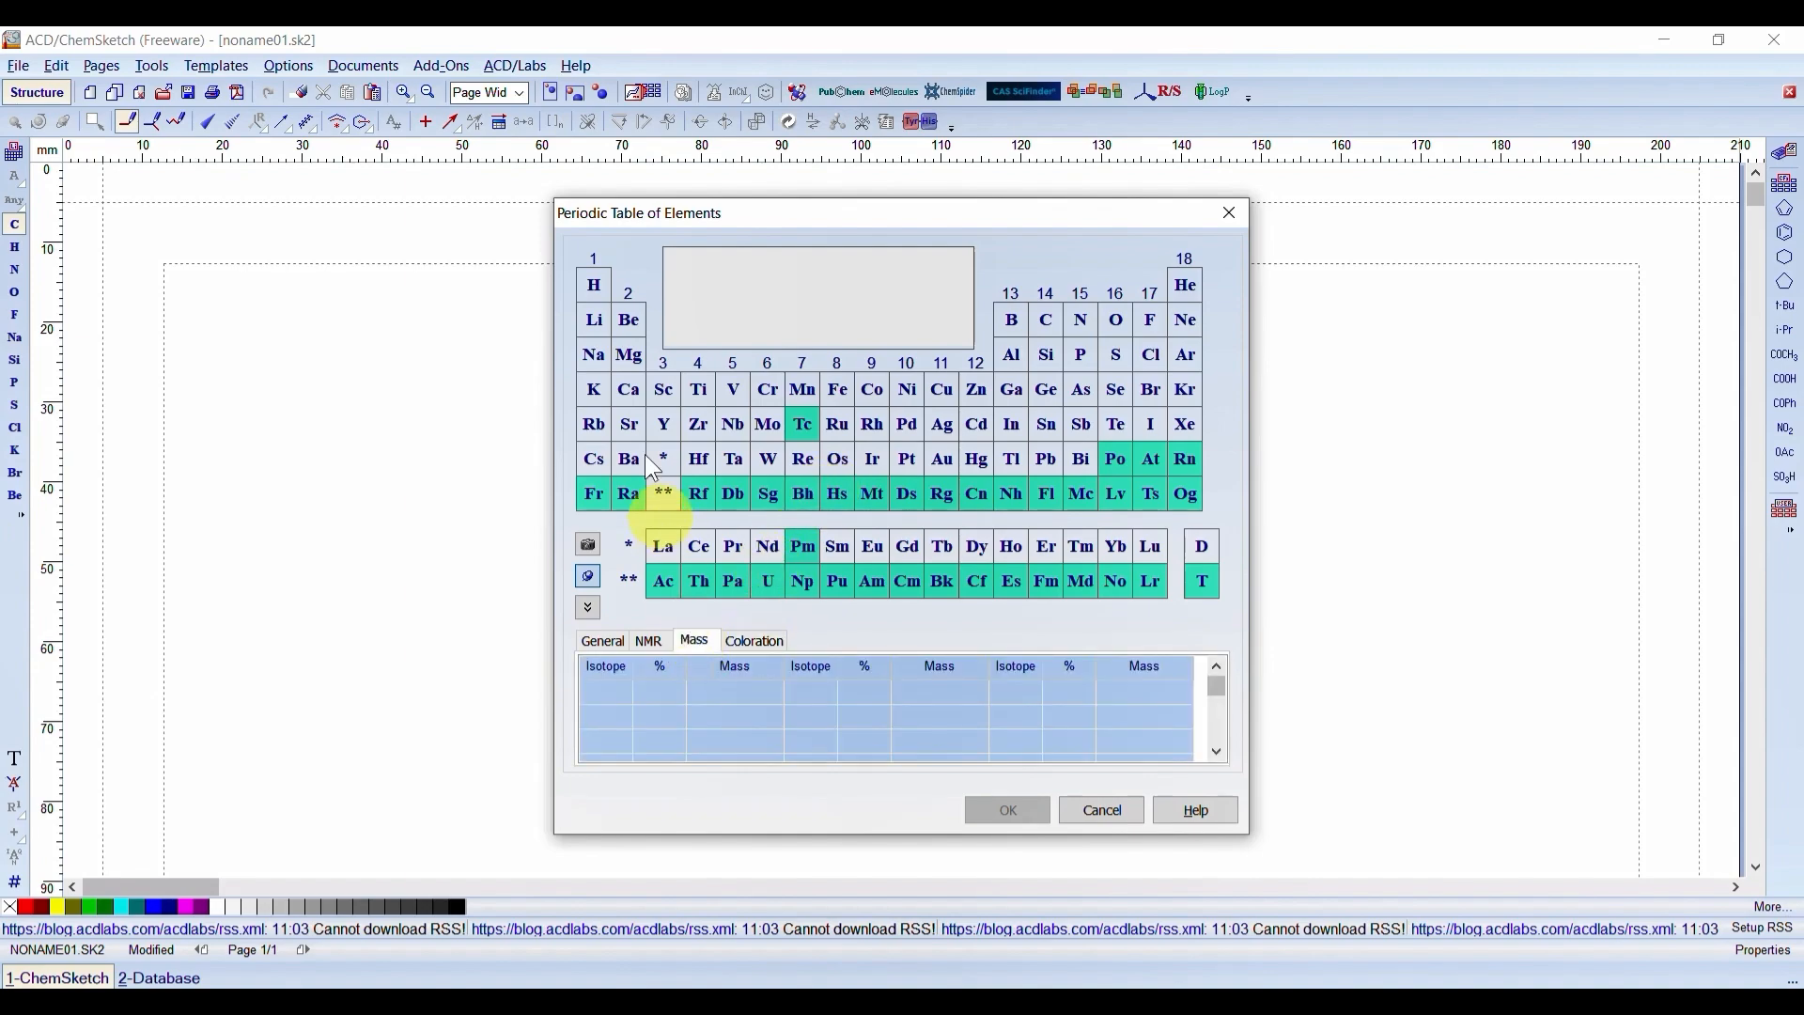
click(598, 295)
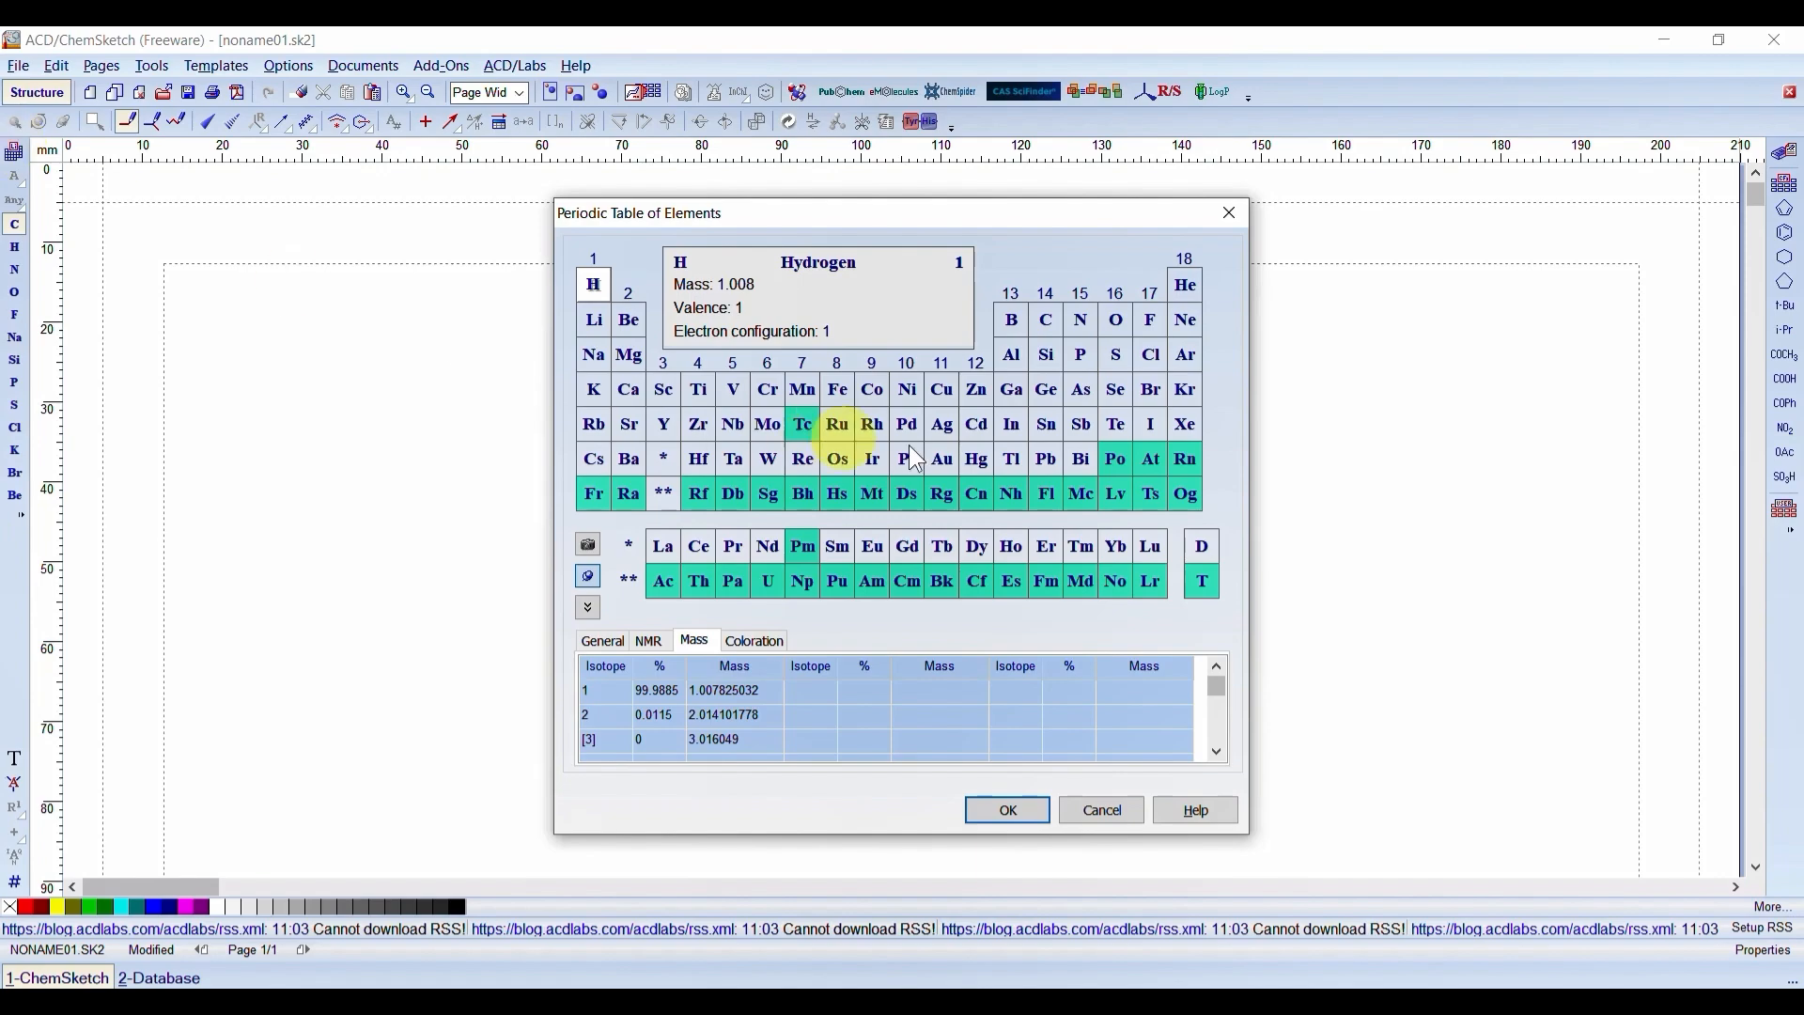
click(1231, 210)
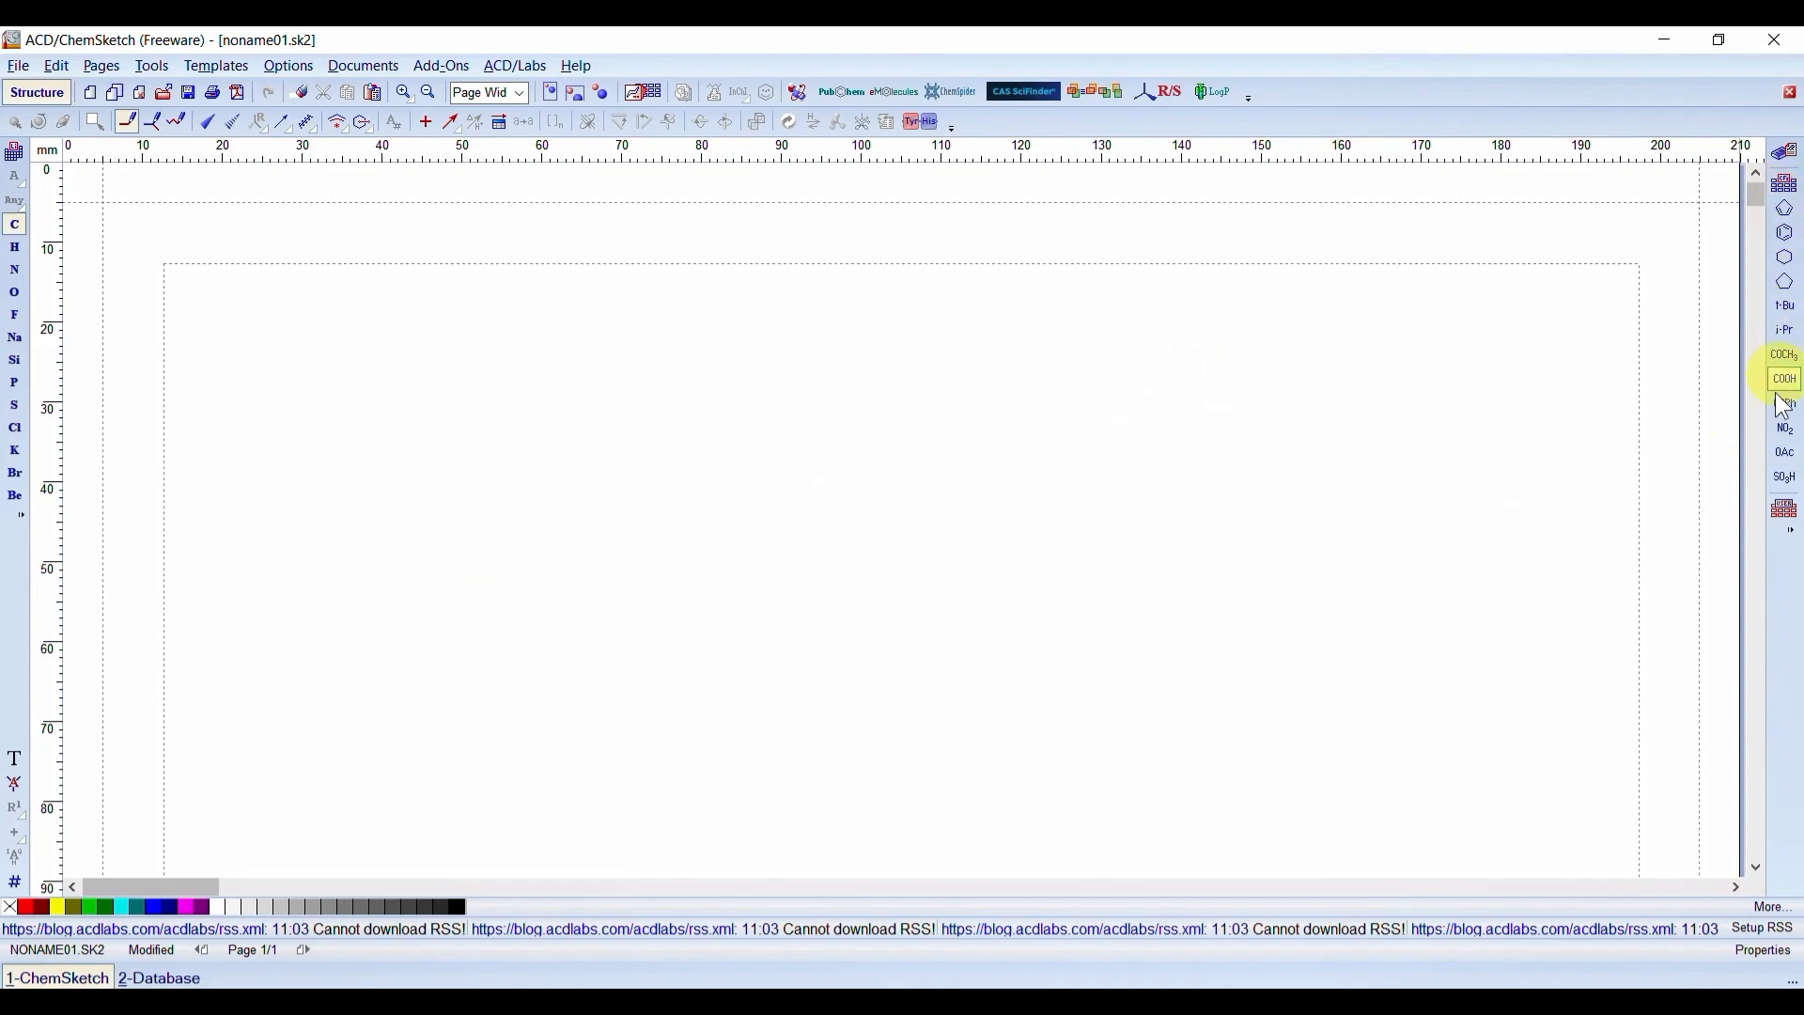
- Place a benzene ring on the page and attach an NO2 group to its uppermost carbon
click(1782, 237)
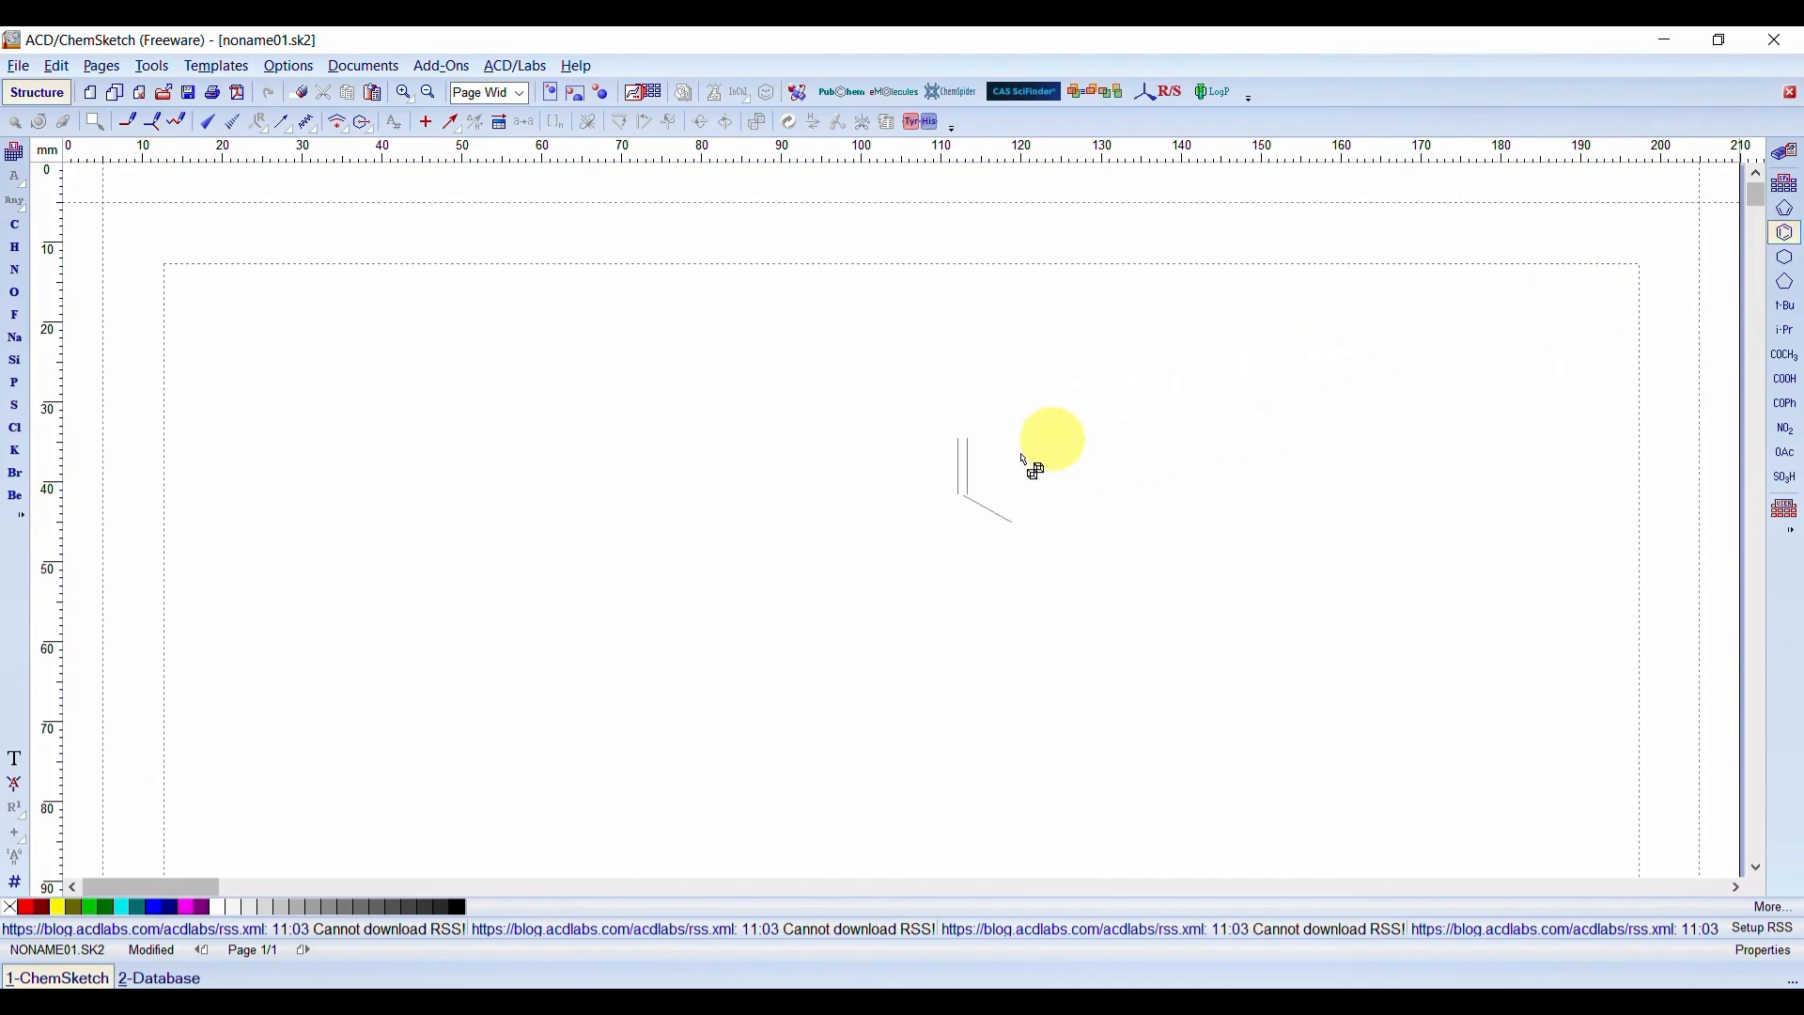
click(625, 508)
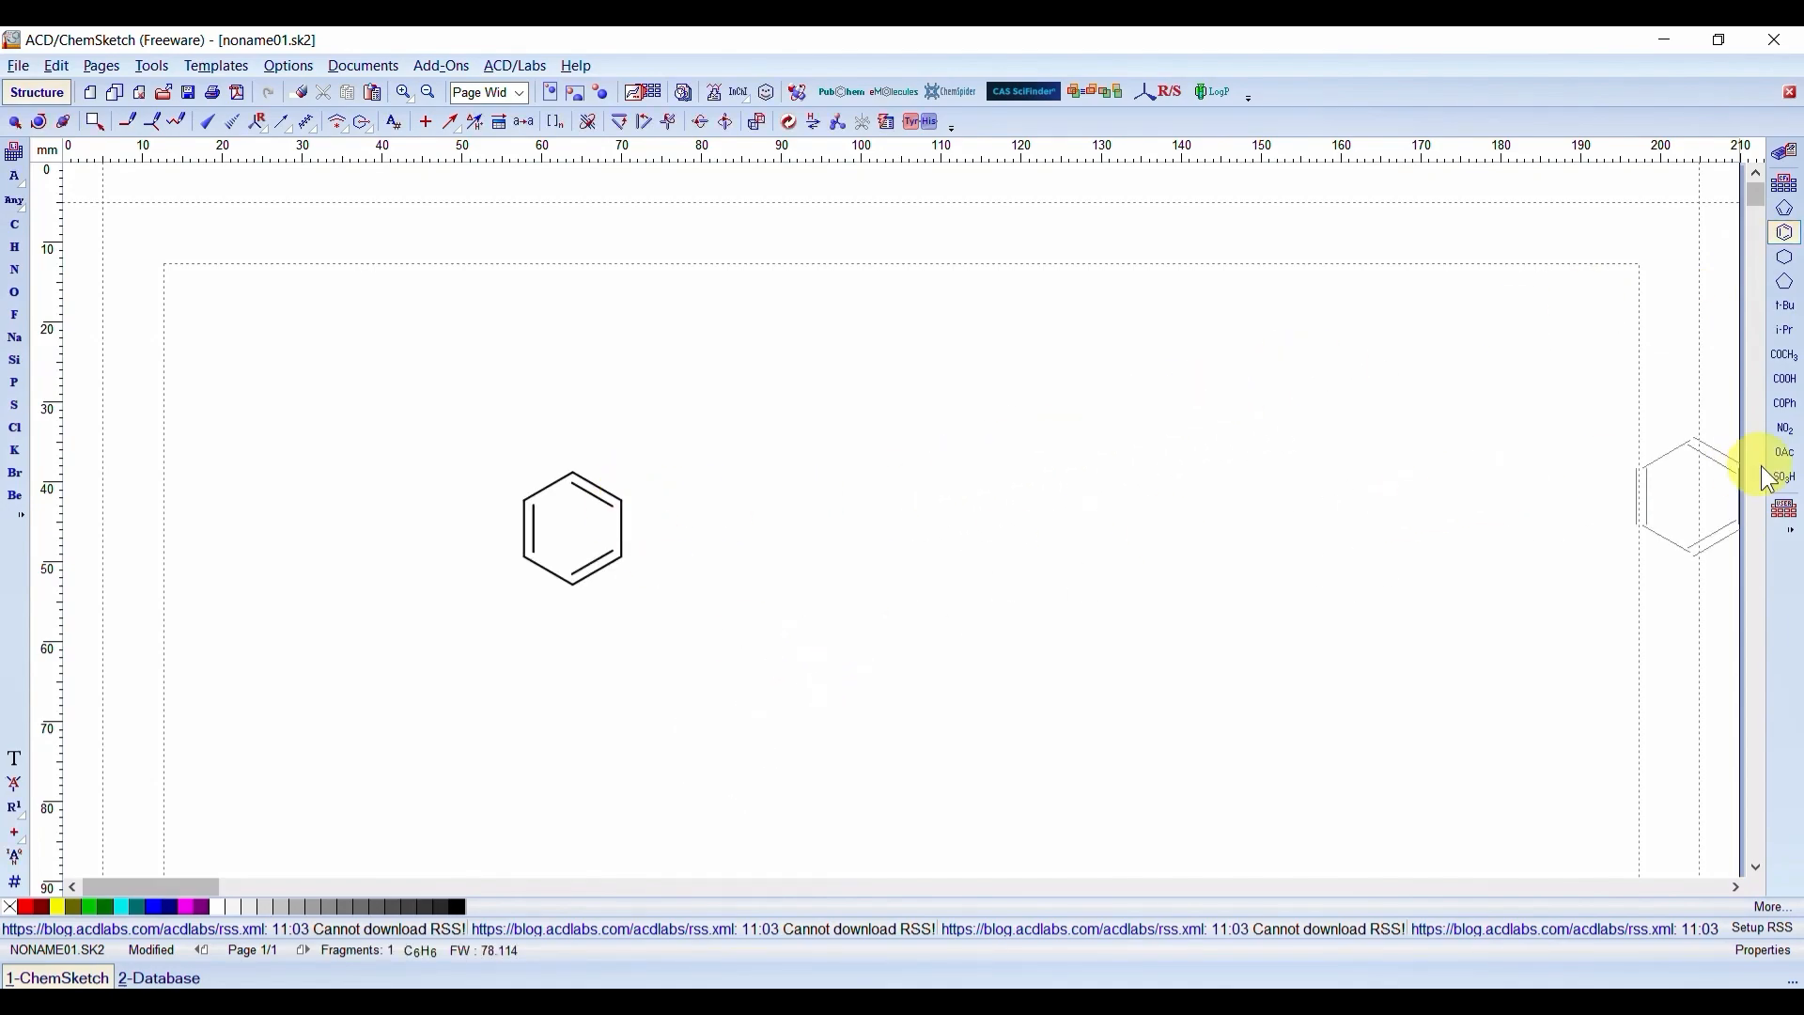
click(1792, 434)
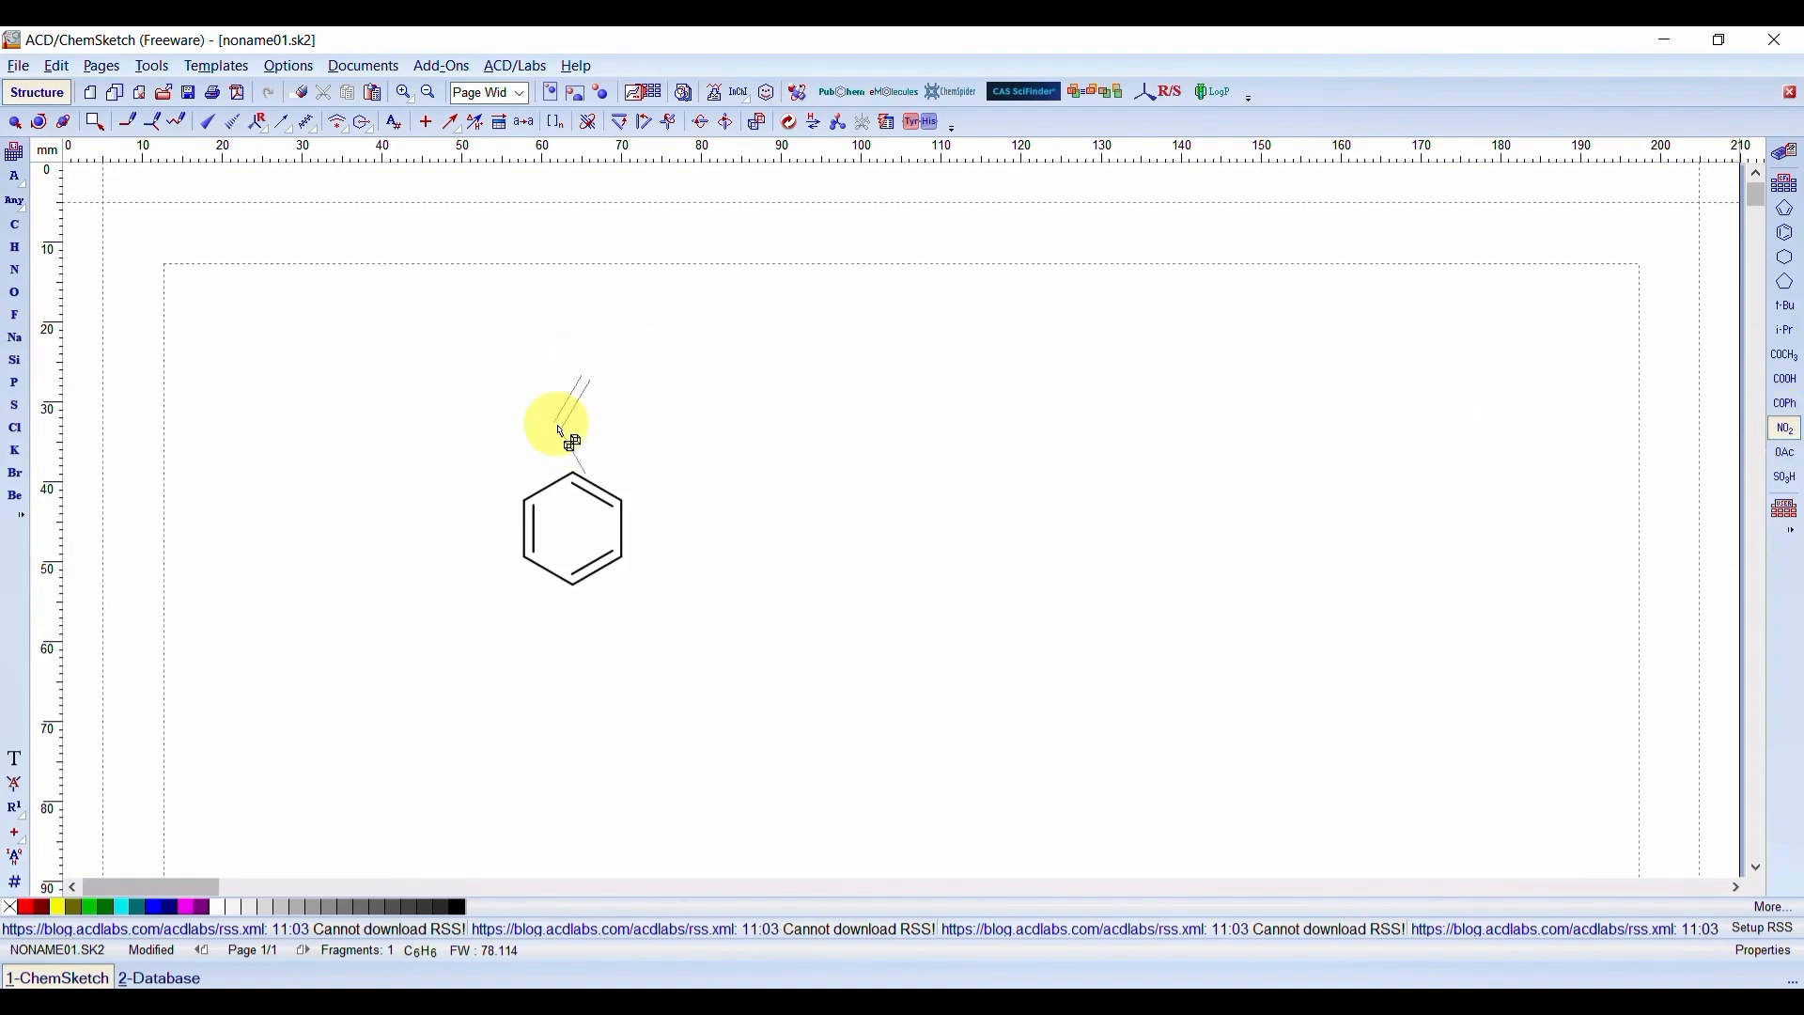
click(574, 473)
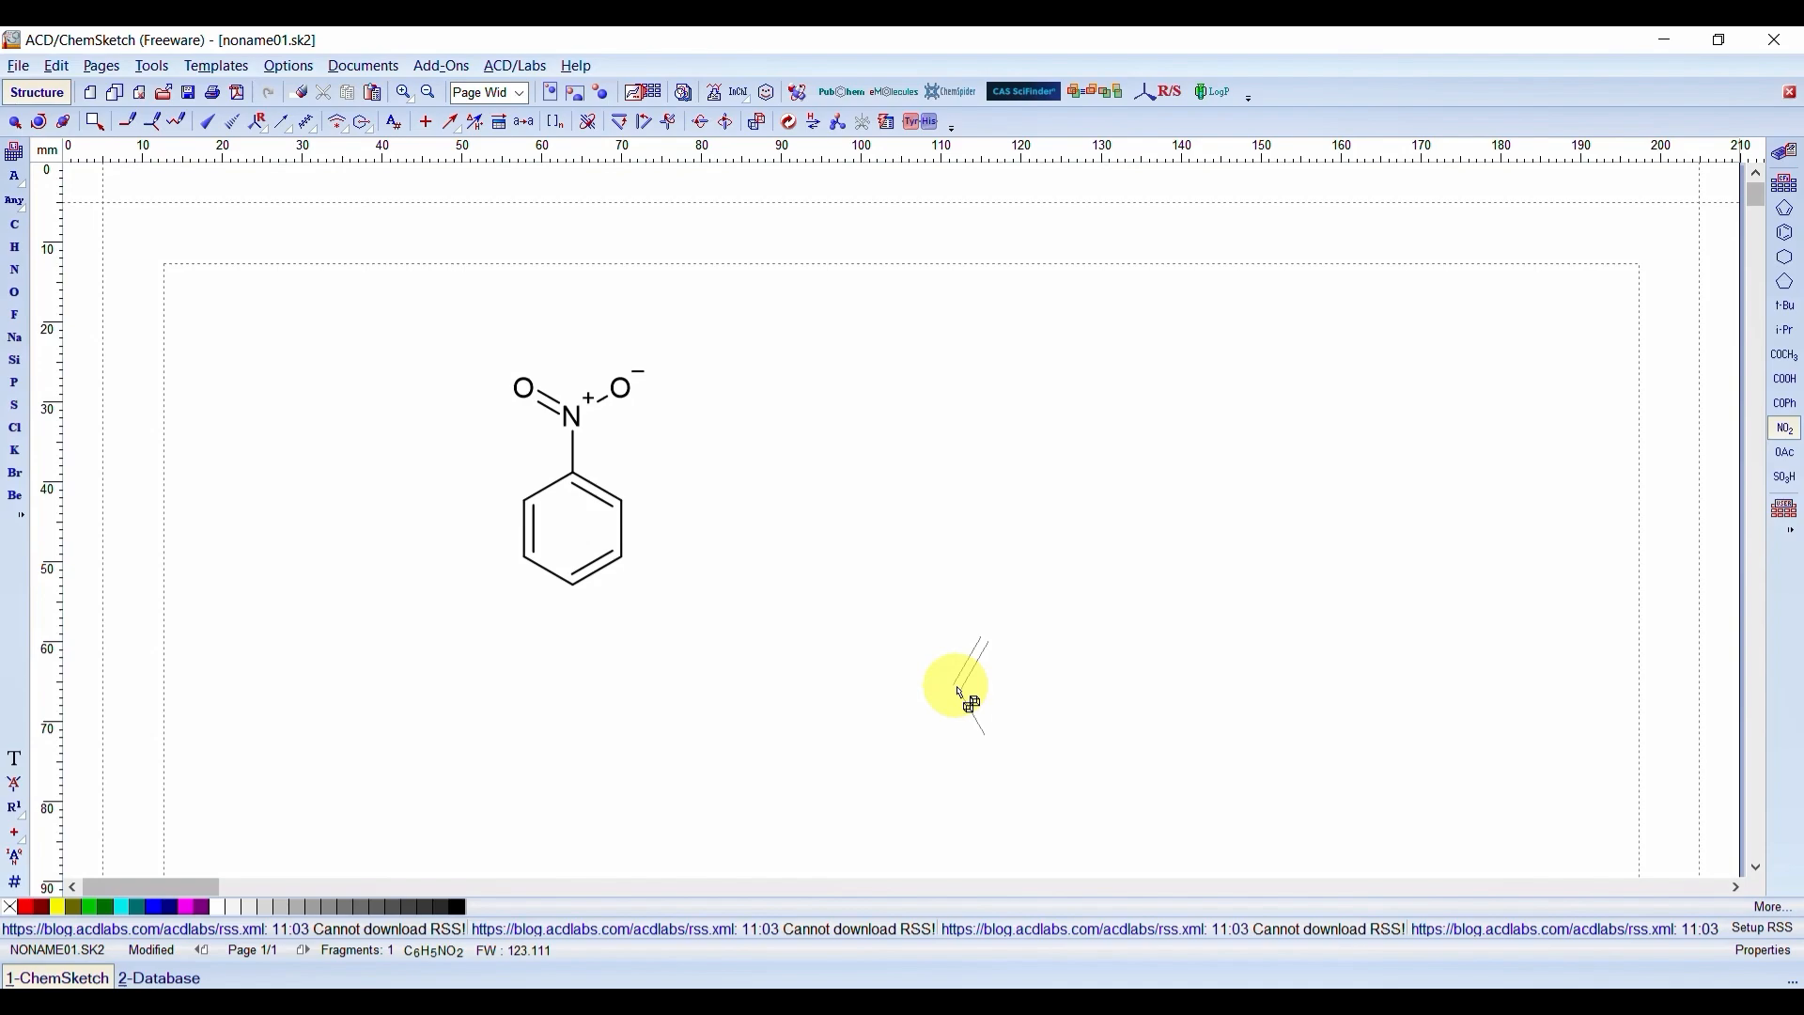
- Attach a COOH group to the ring carbon meta to the nitro group and generate the structure's name
click(1781, 383)
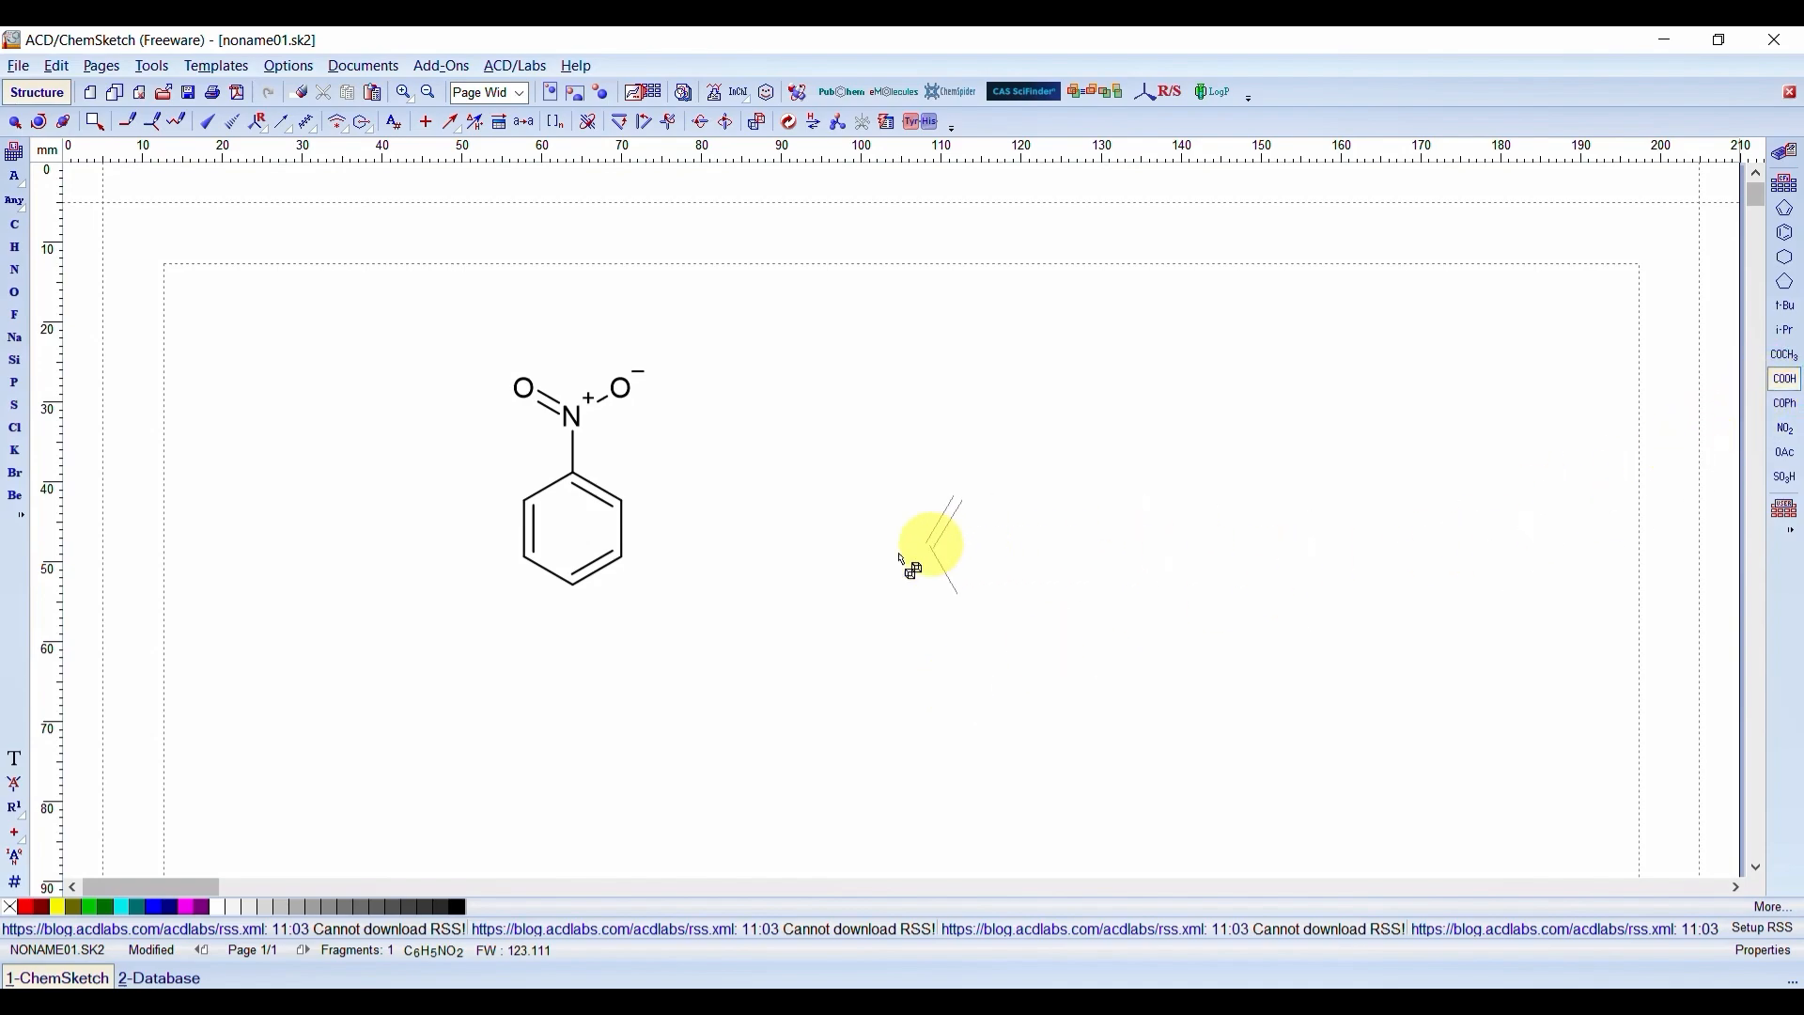
click(627, 568)
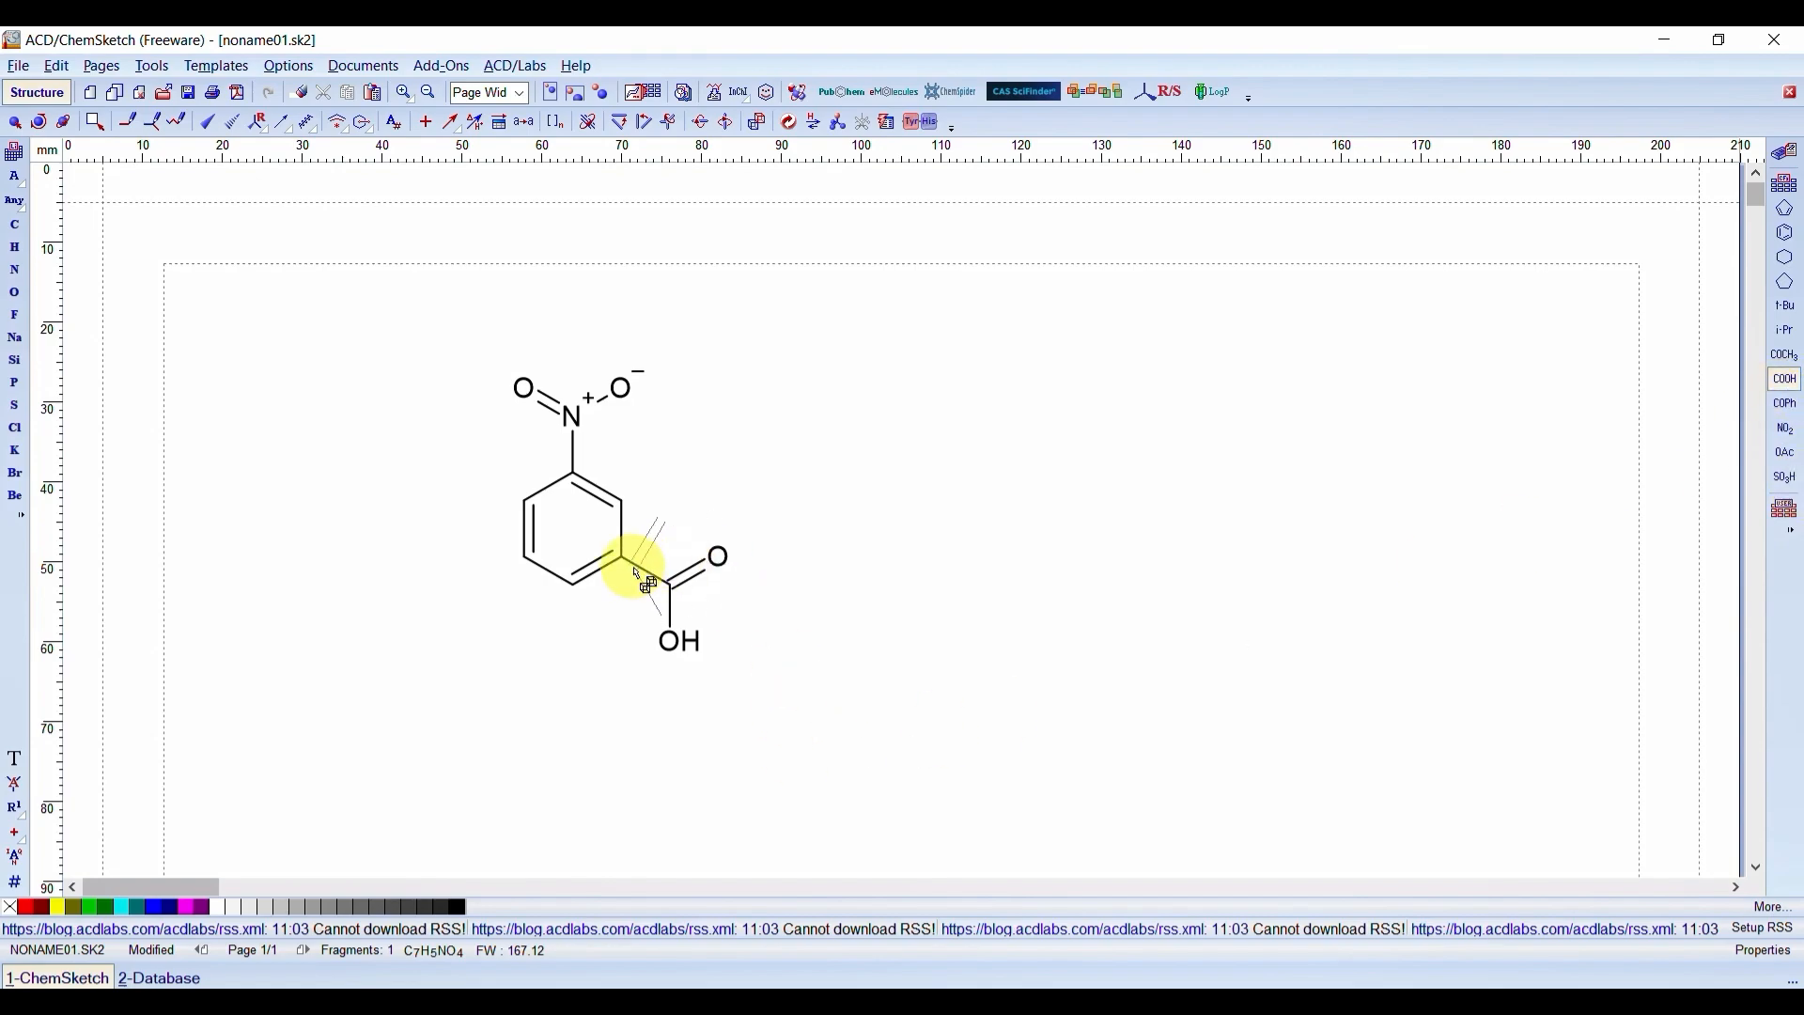
drag(624, 542, 592, 496)
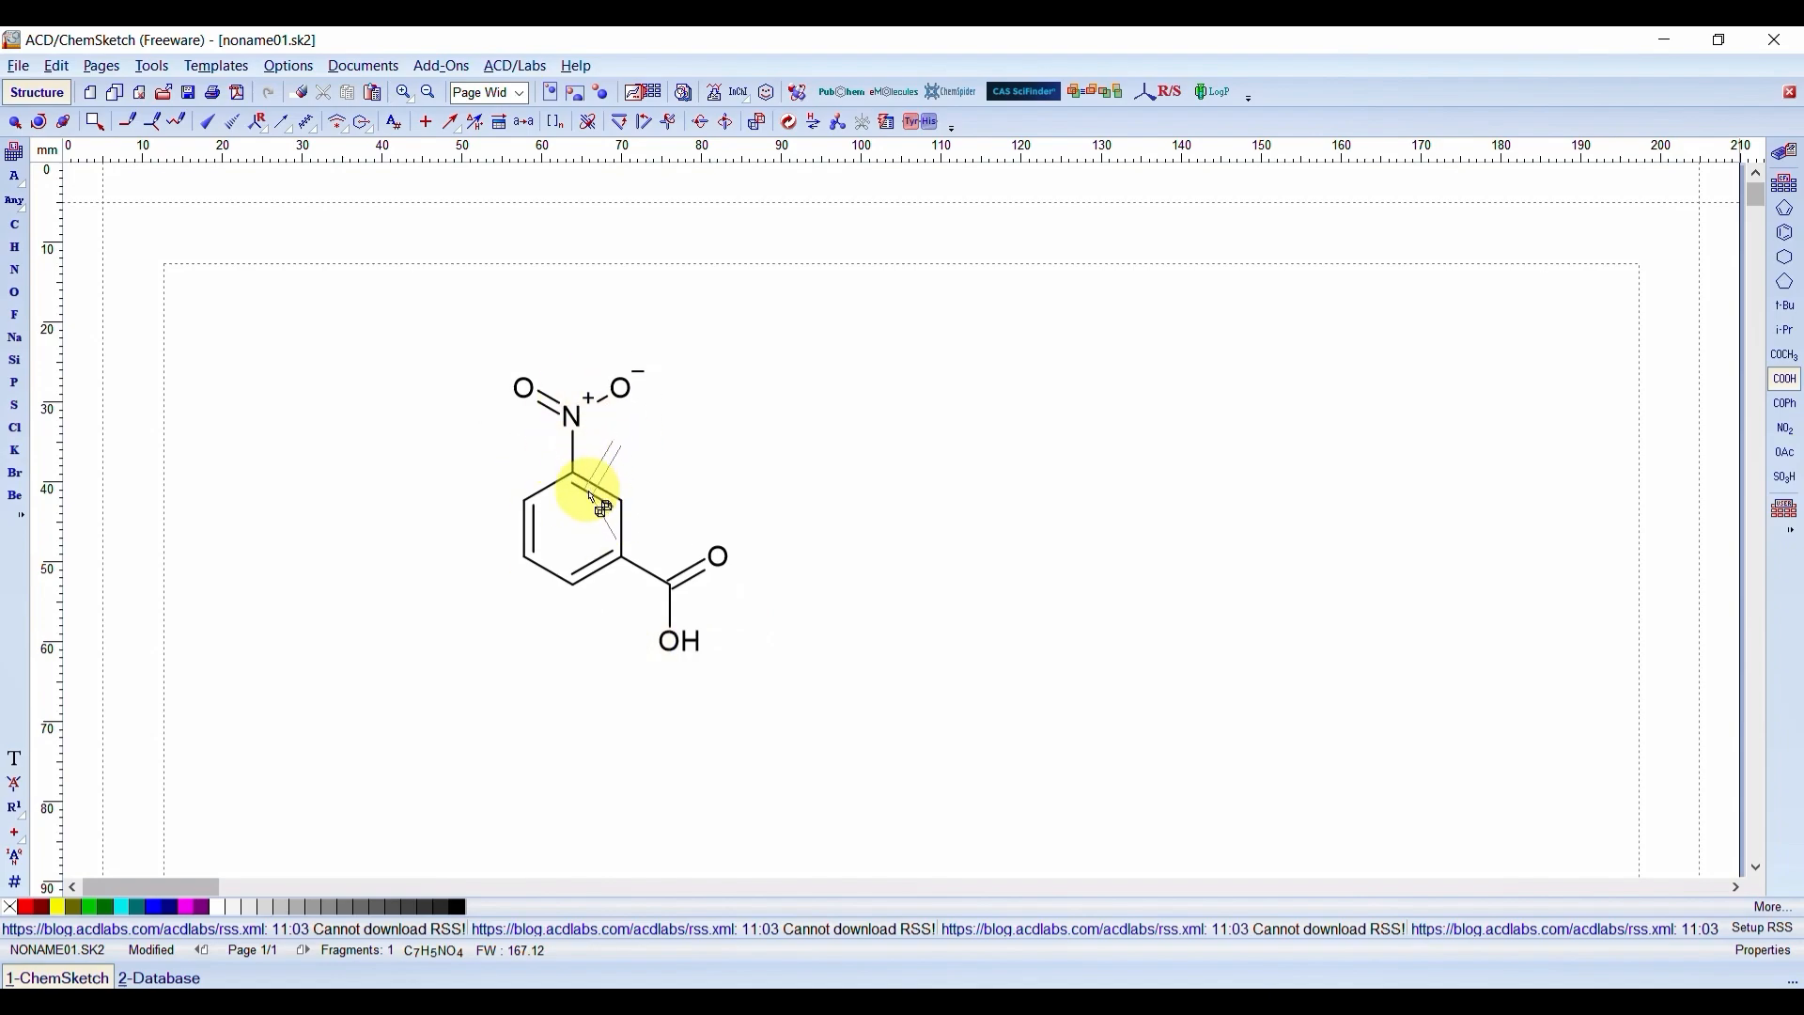
click(716, 98)
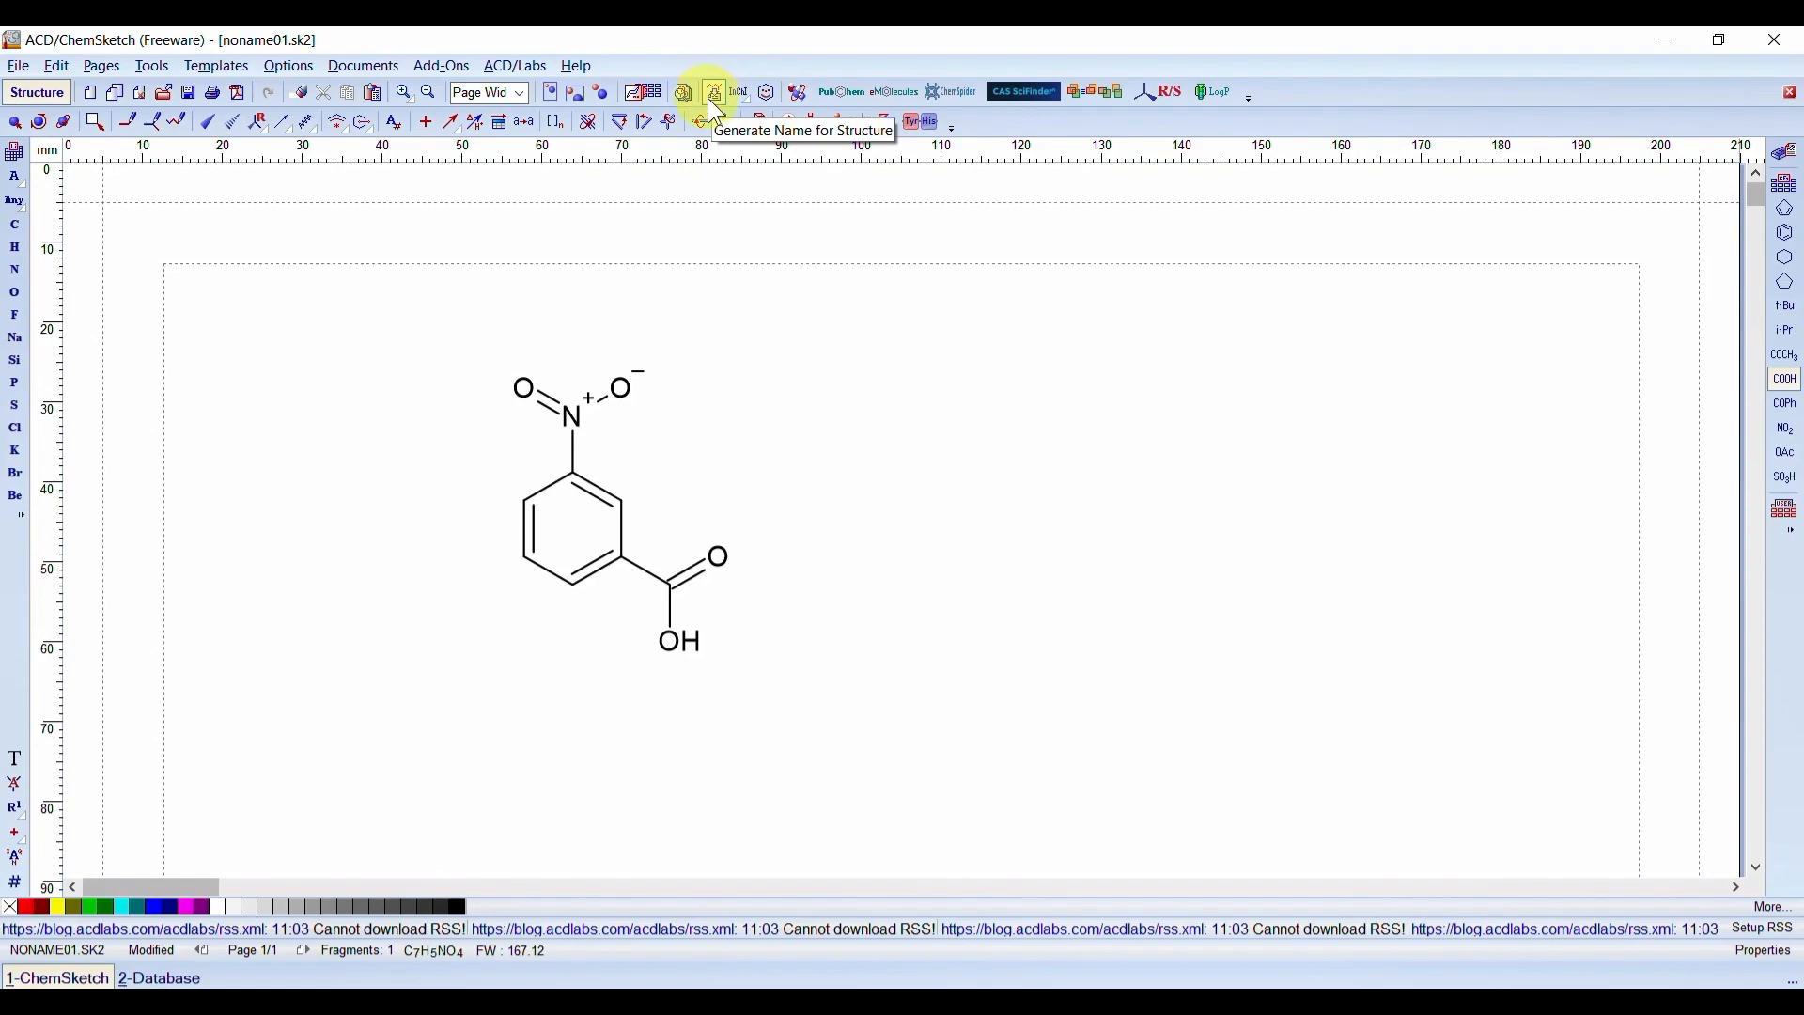
click(718, 96)
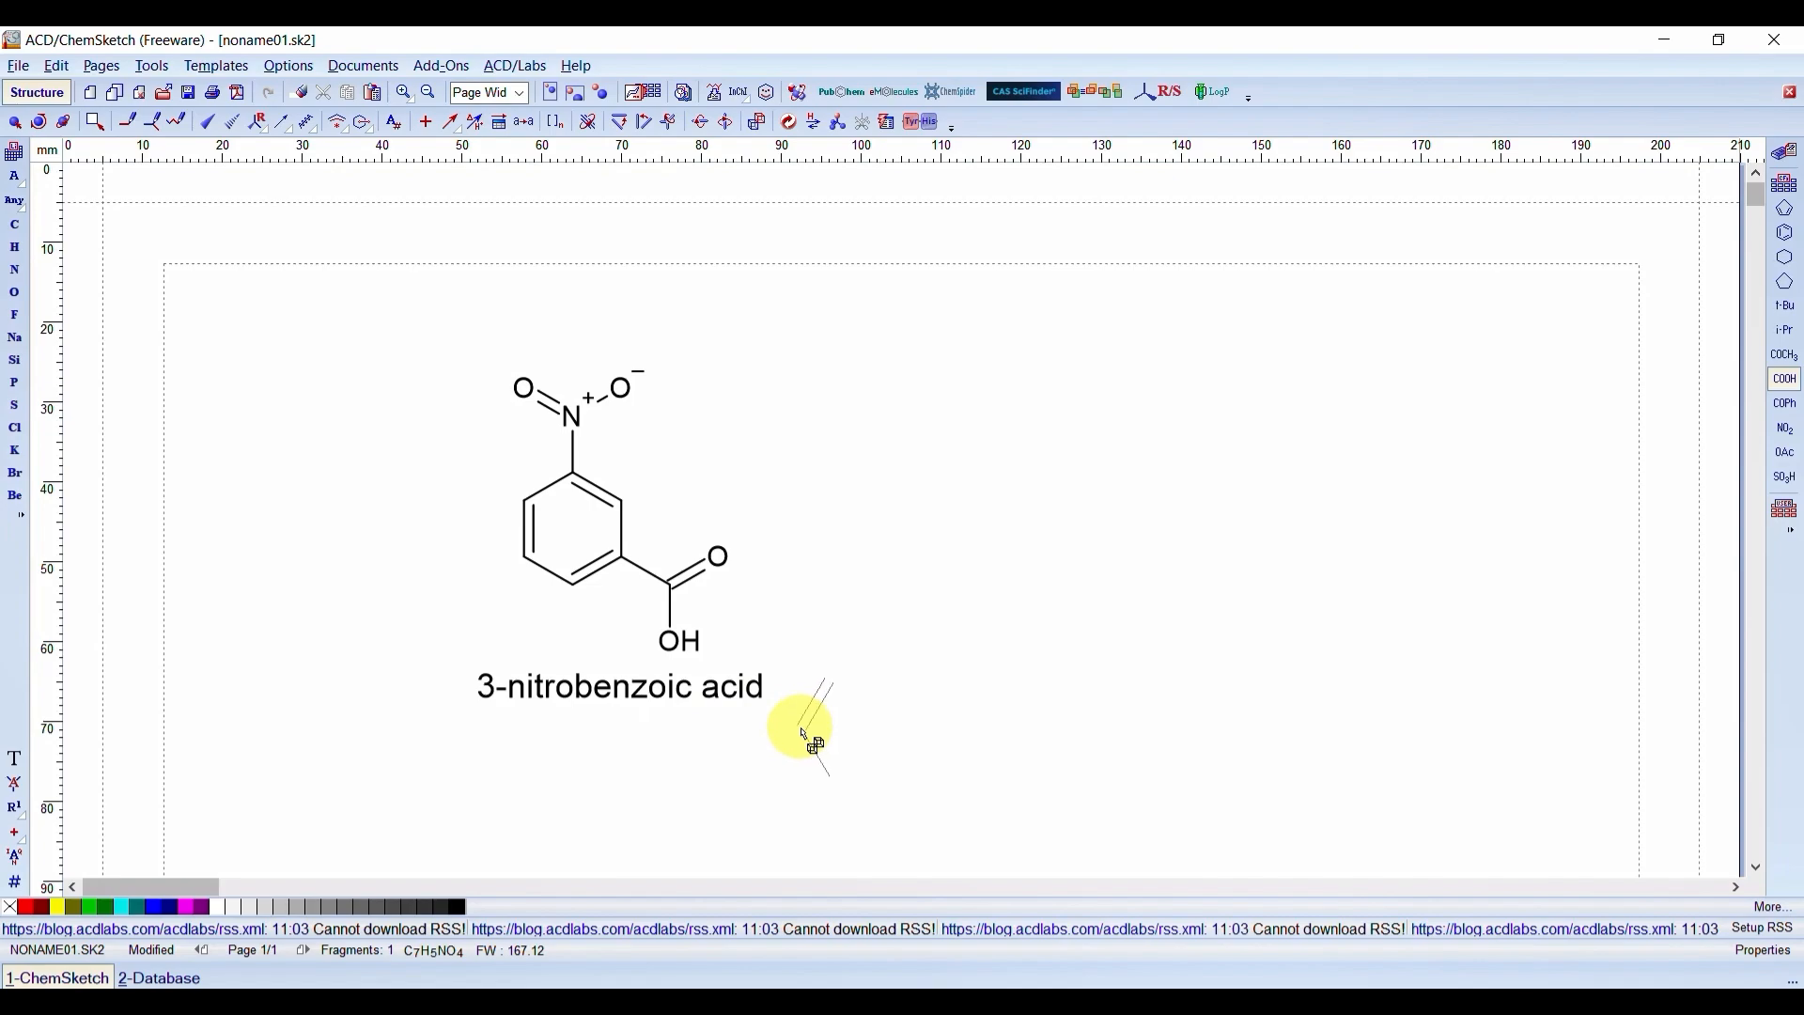
- Move the nitro-substituted structure together with its name label to the right side of the page and delete both
click(14, 125)
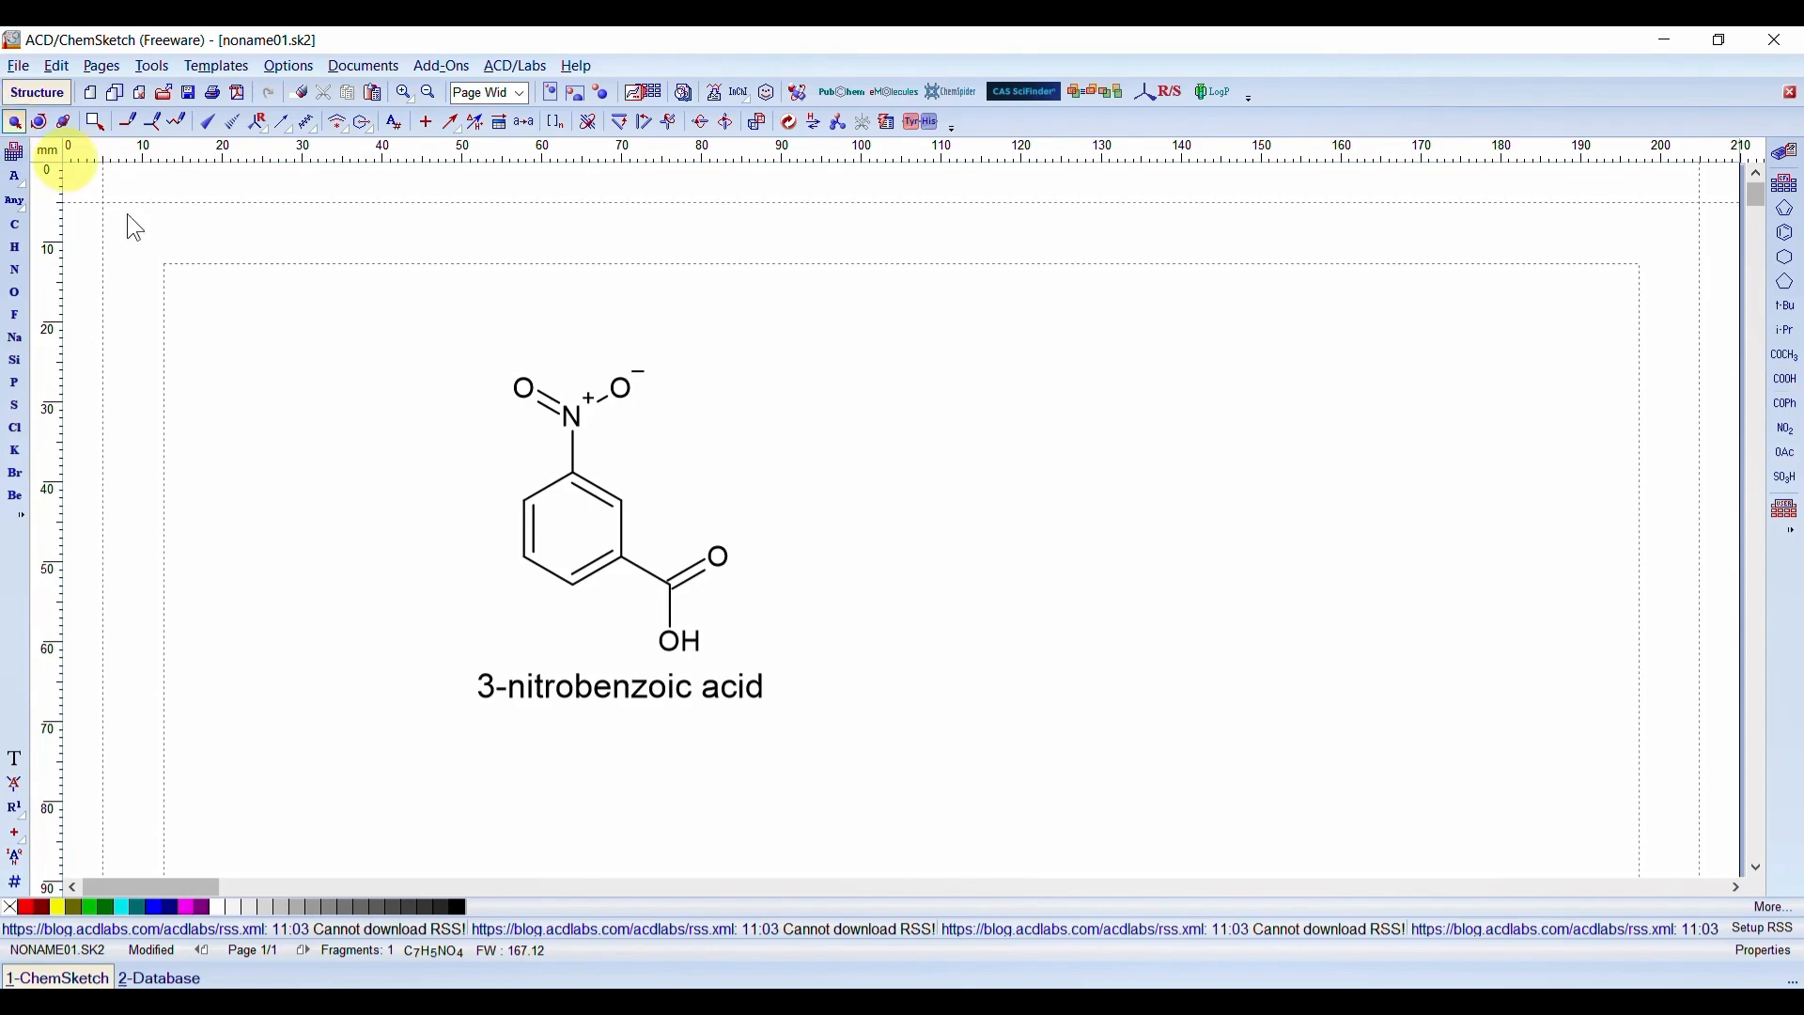
drag(370, 323, 977, 832)
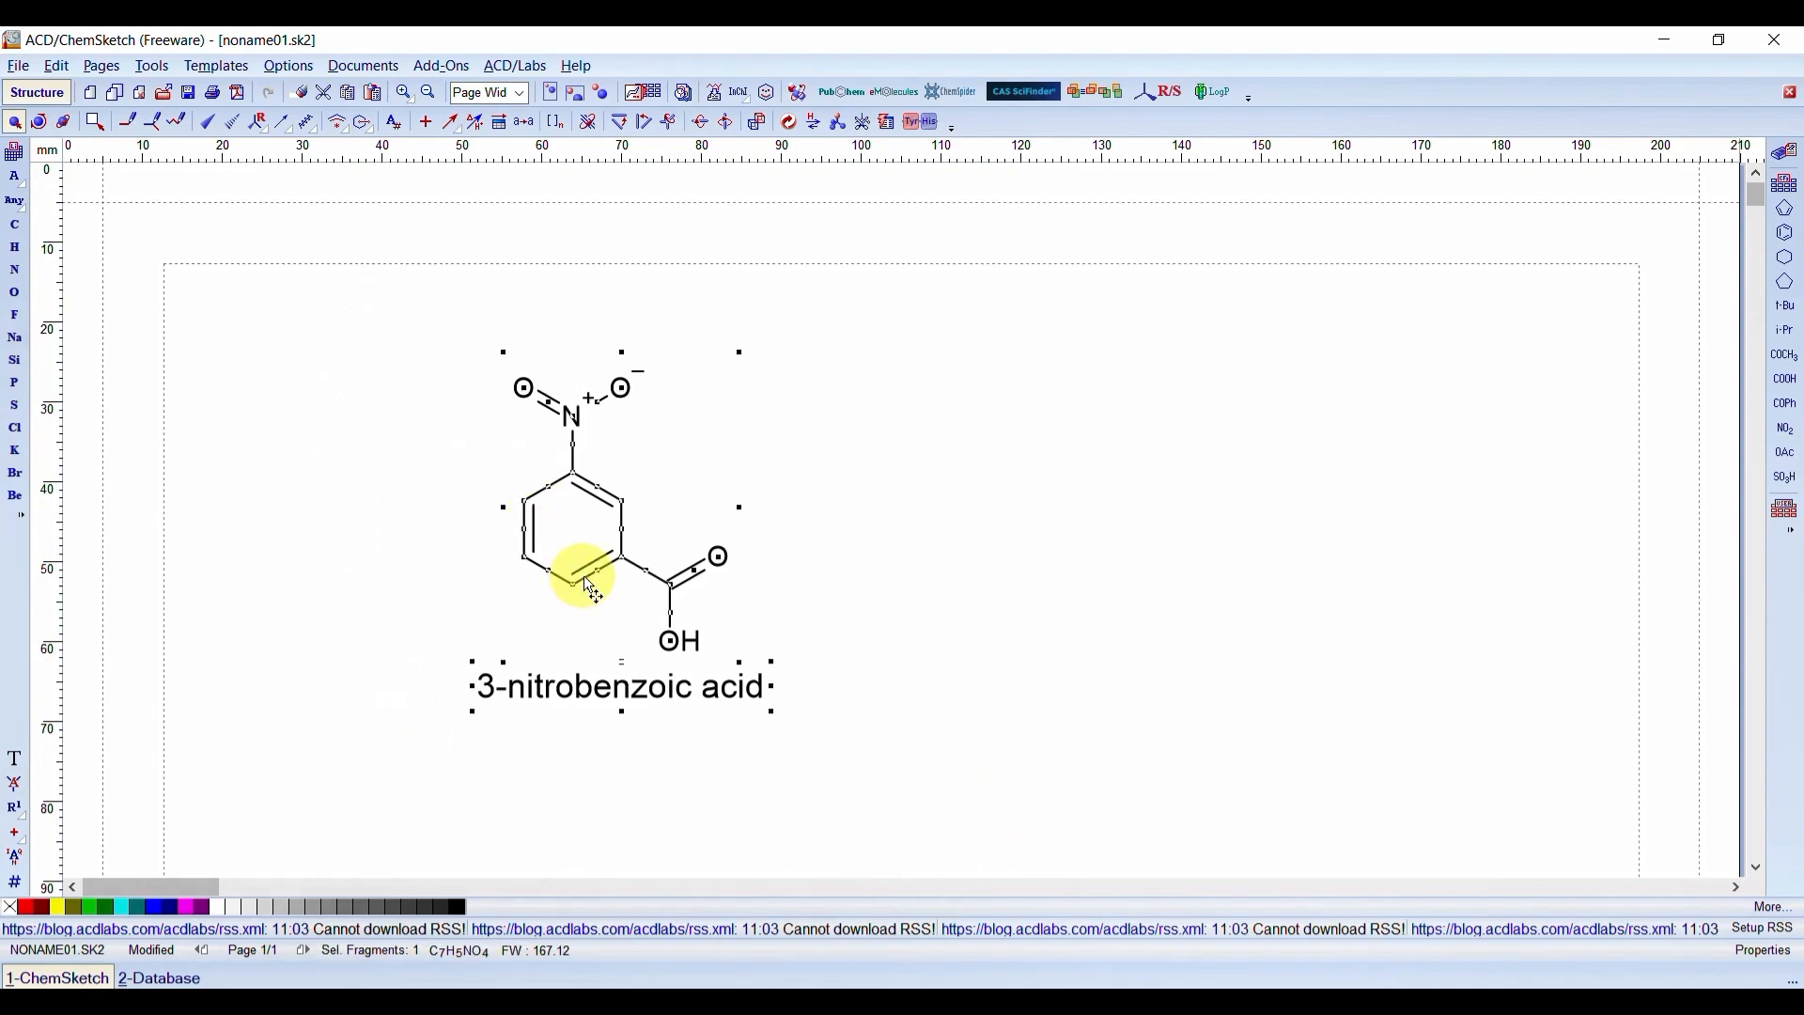
drag(590, 587, 1320, 540)
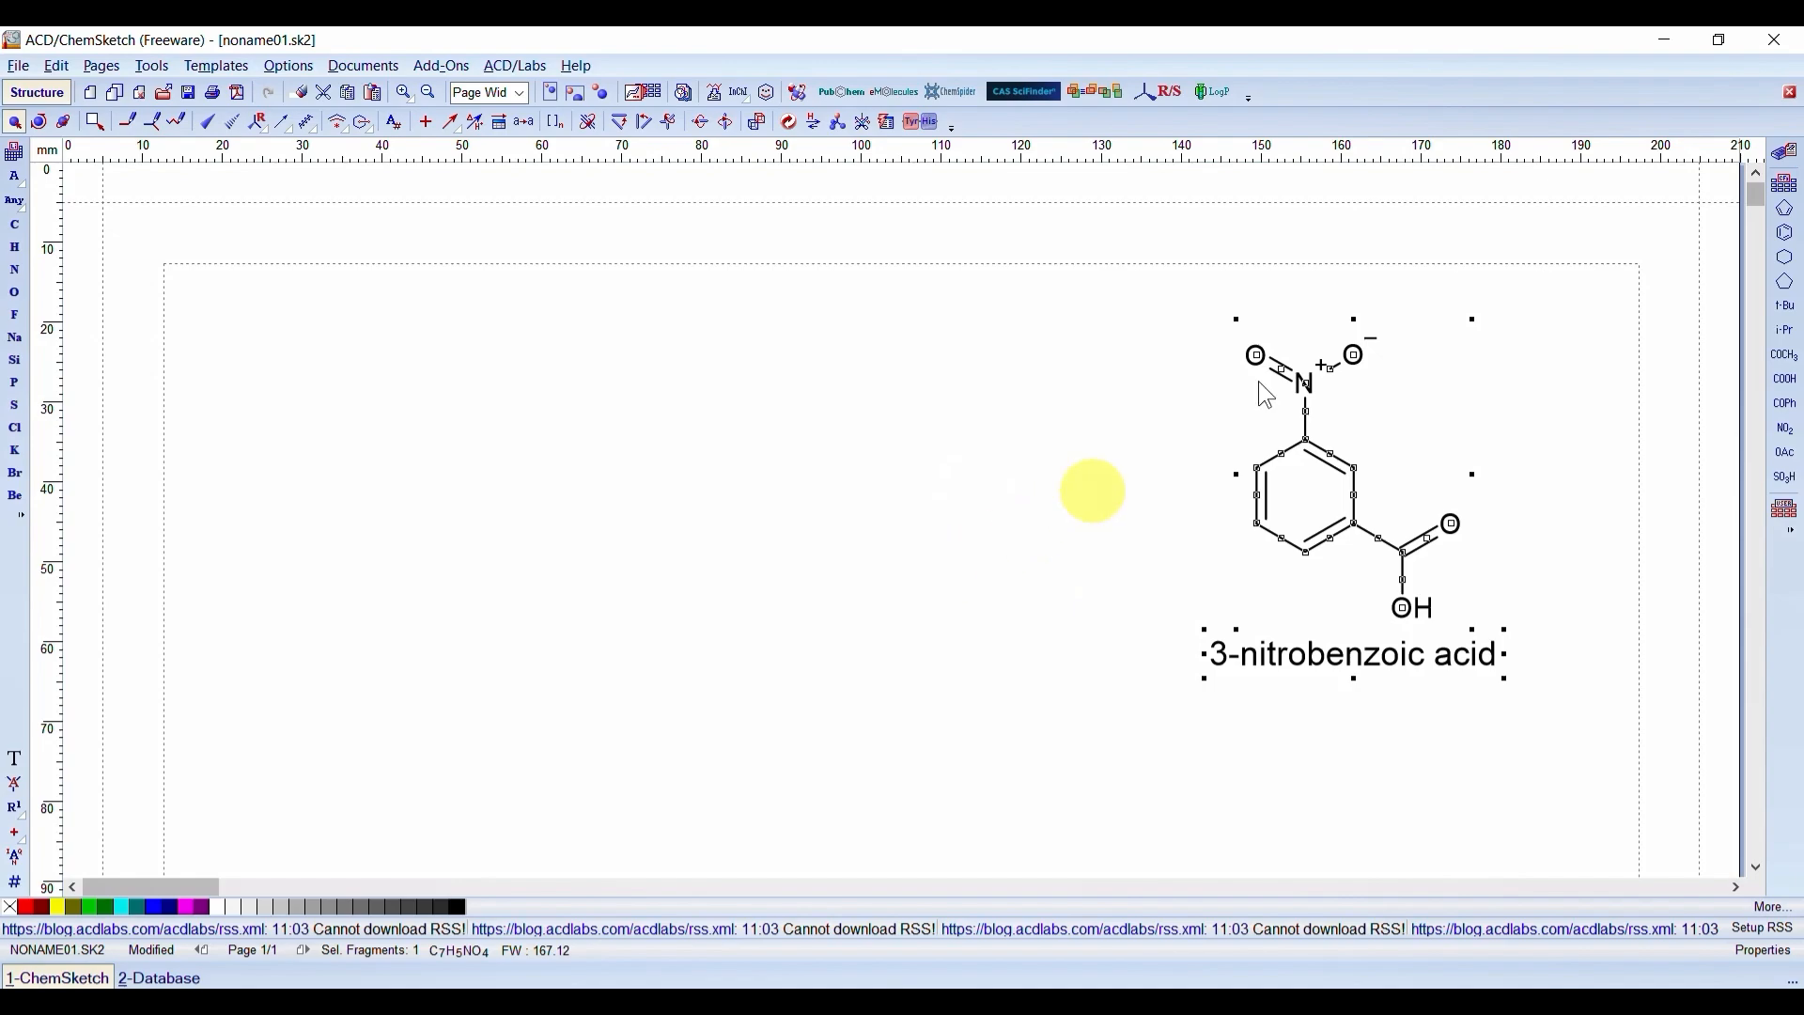
right_click(1342, 550)
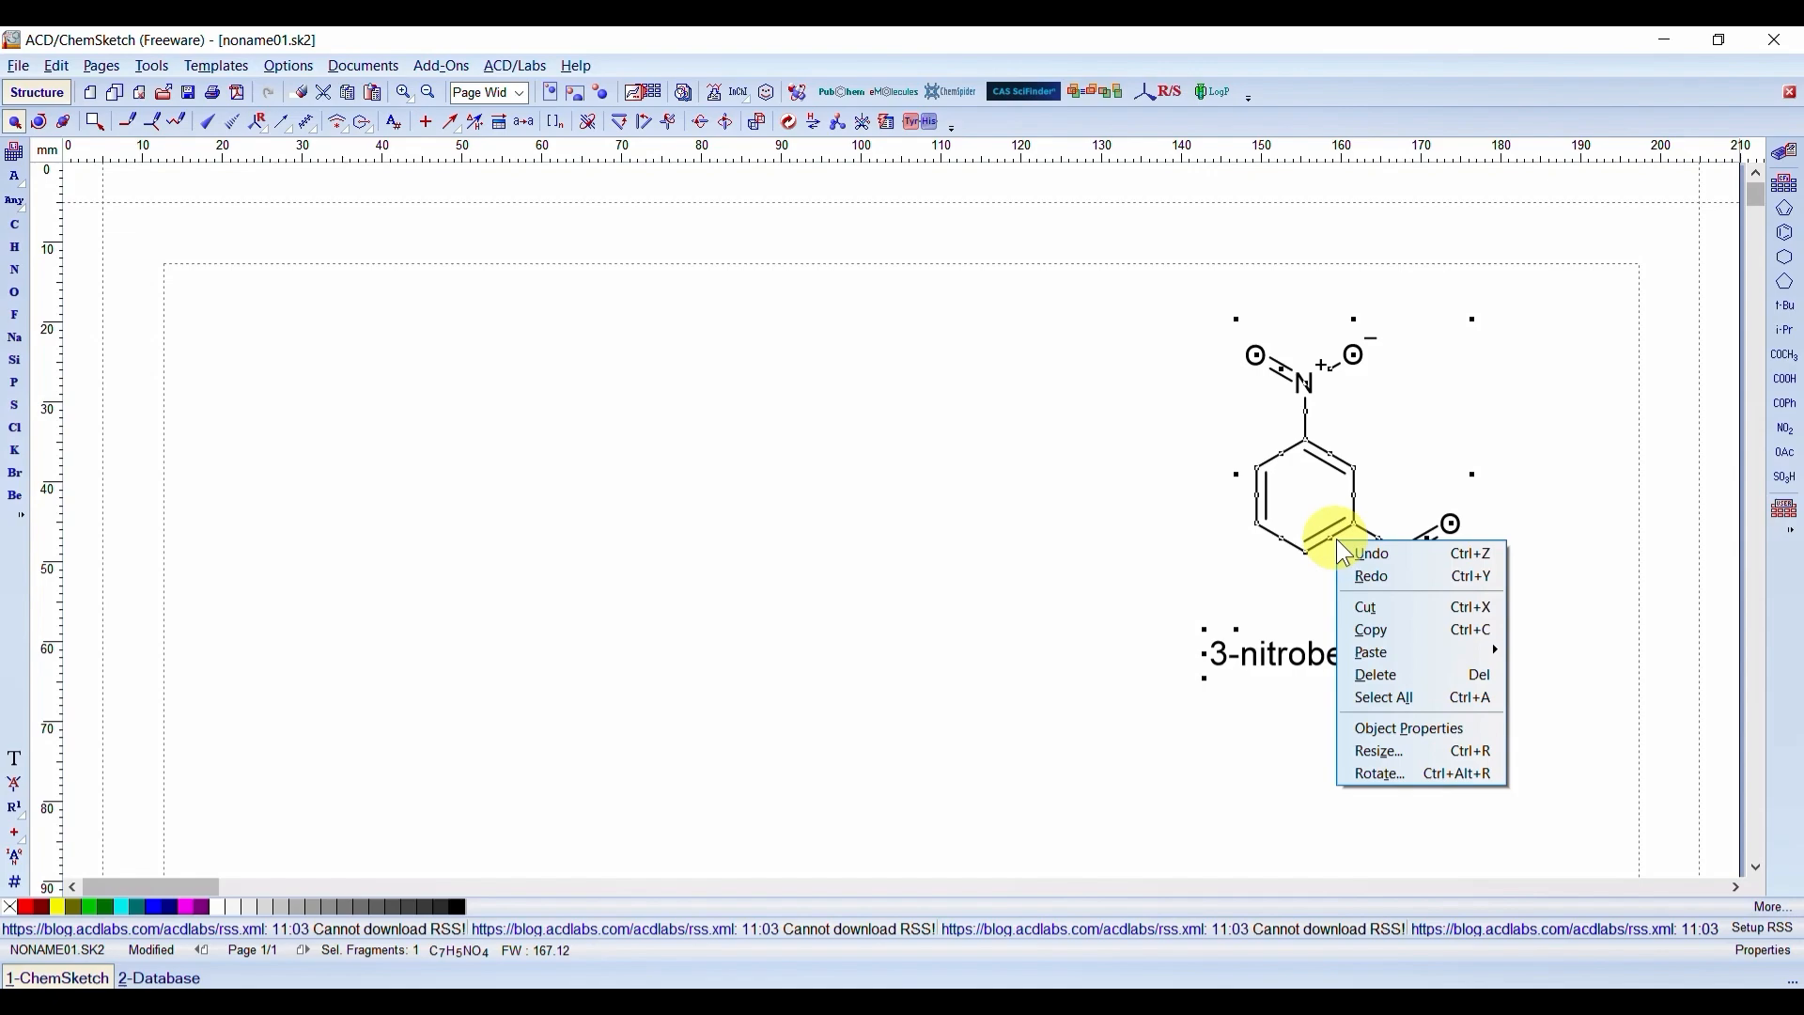
click(1389, 689)
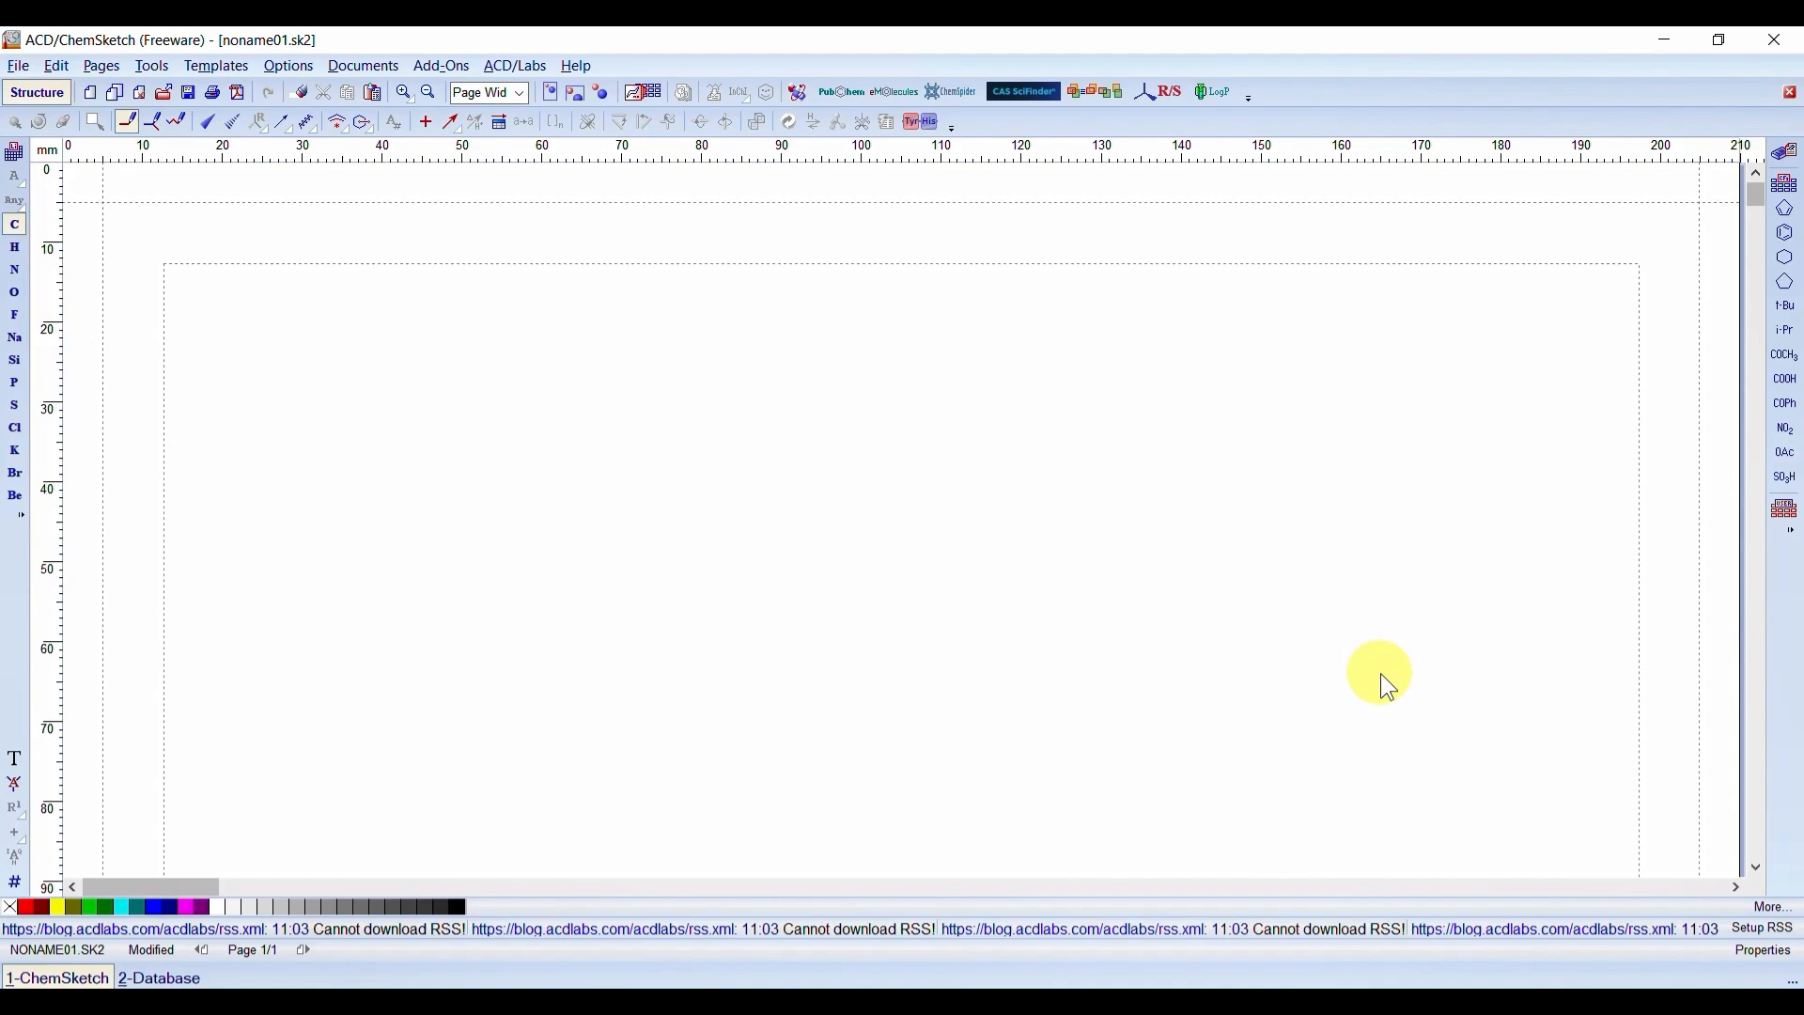
- Place a benzene ring on the page, select it and erase it
click(1784, 233)
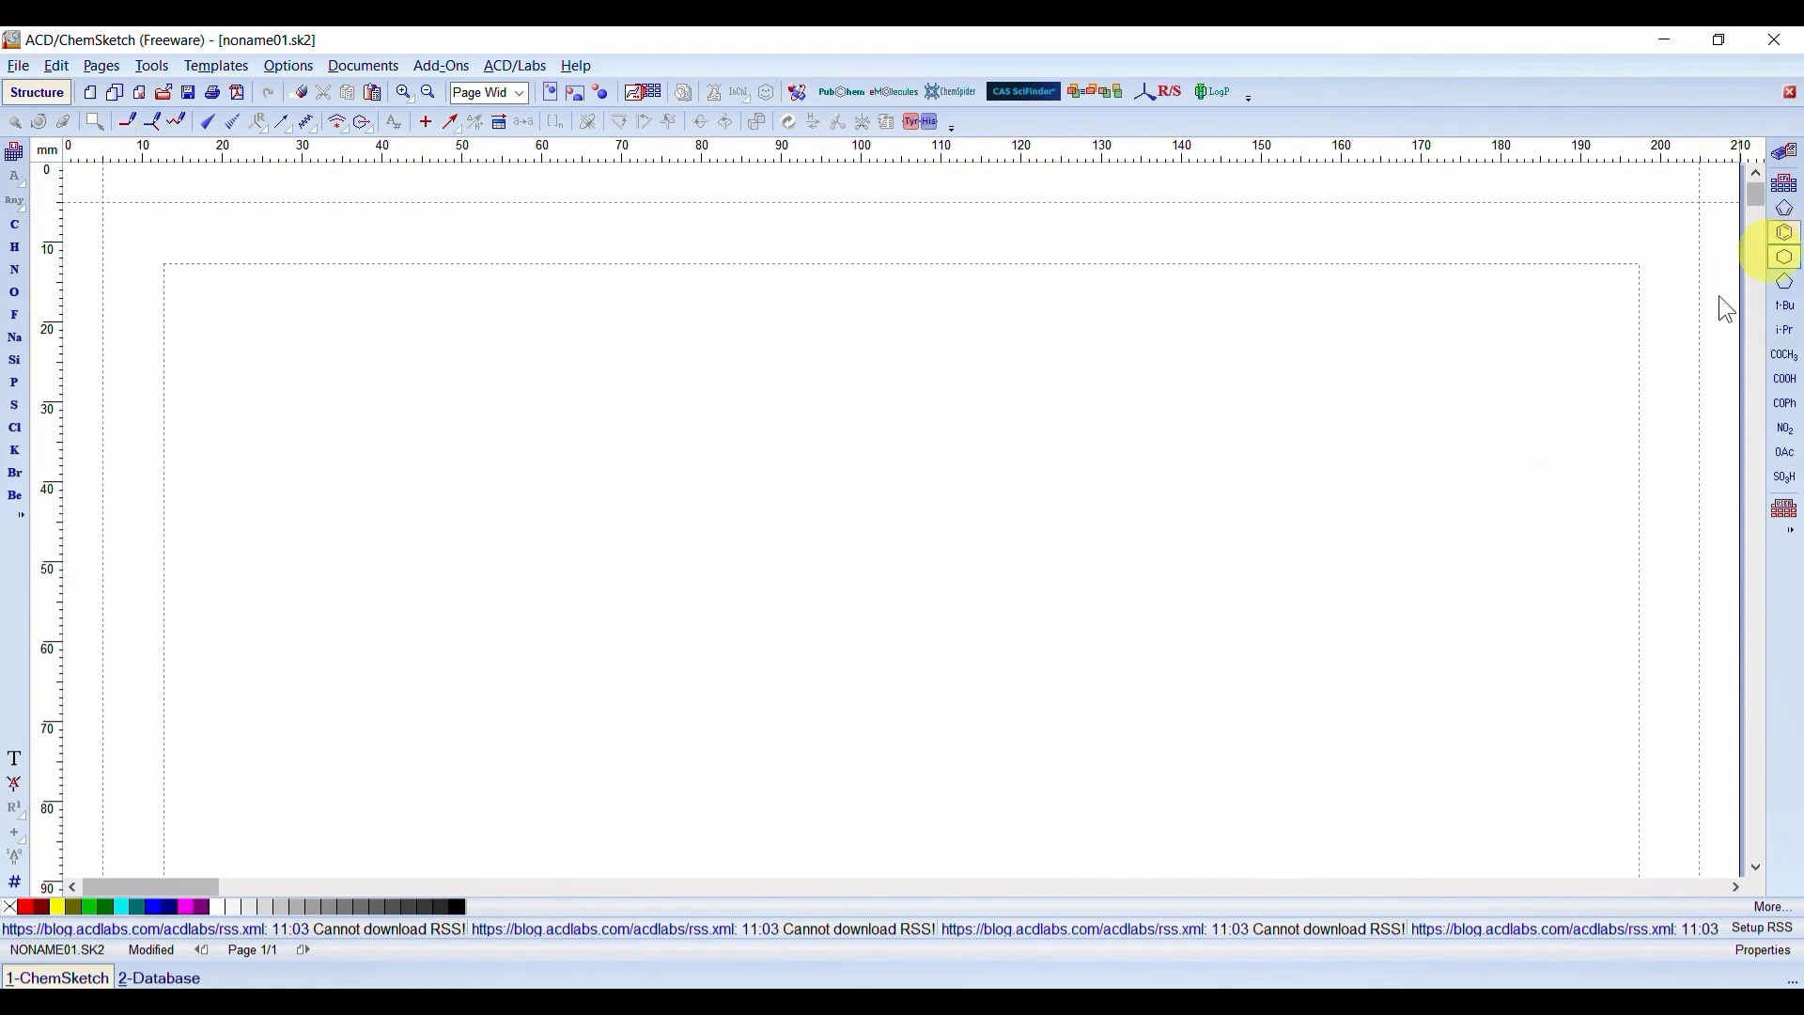
click(747, 514)
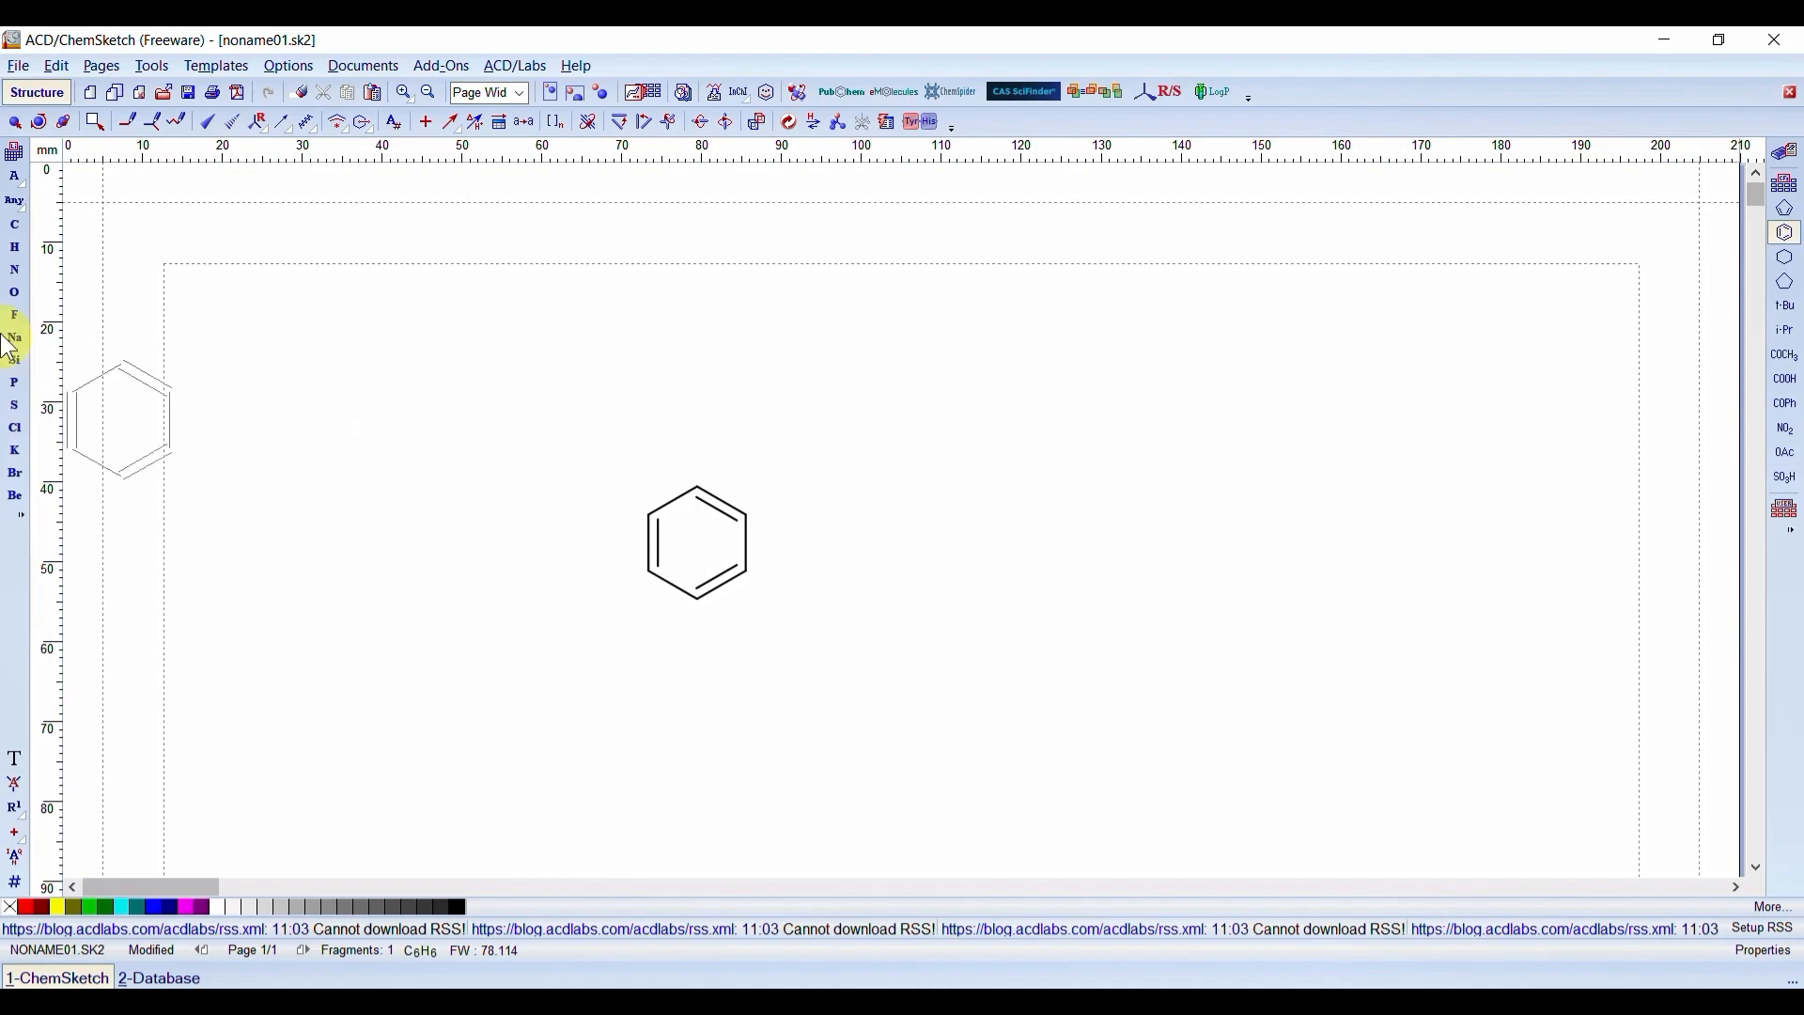
click(14, 124)
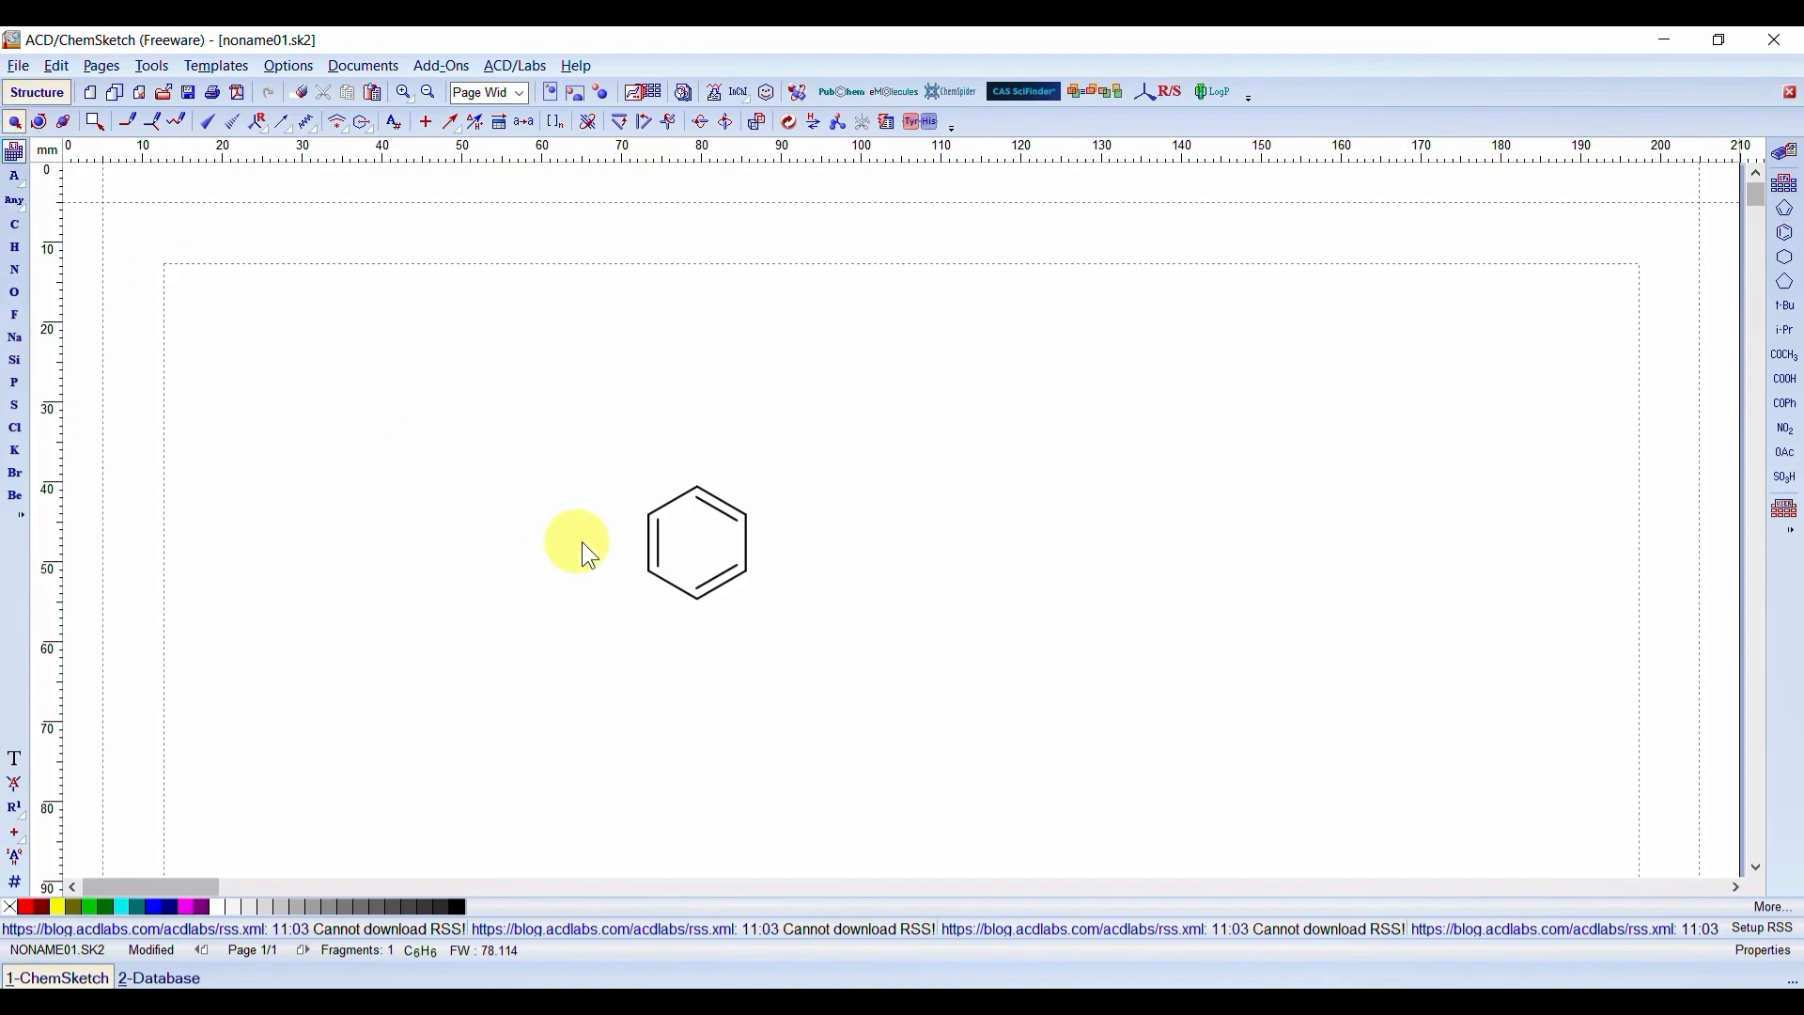
drag(592, 428, 863, 698)
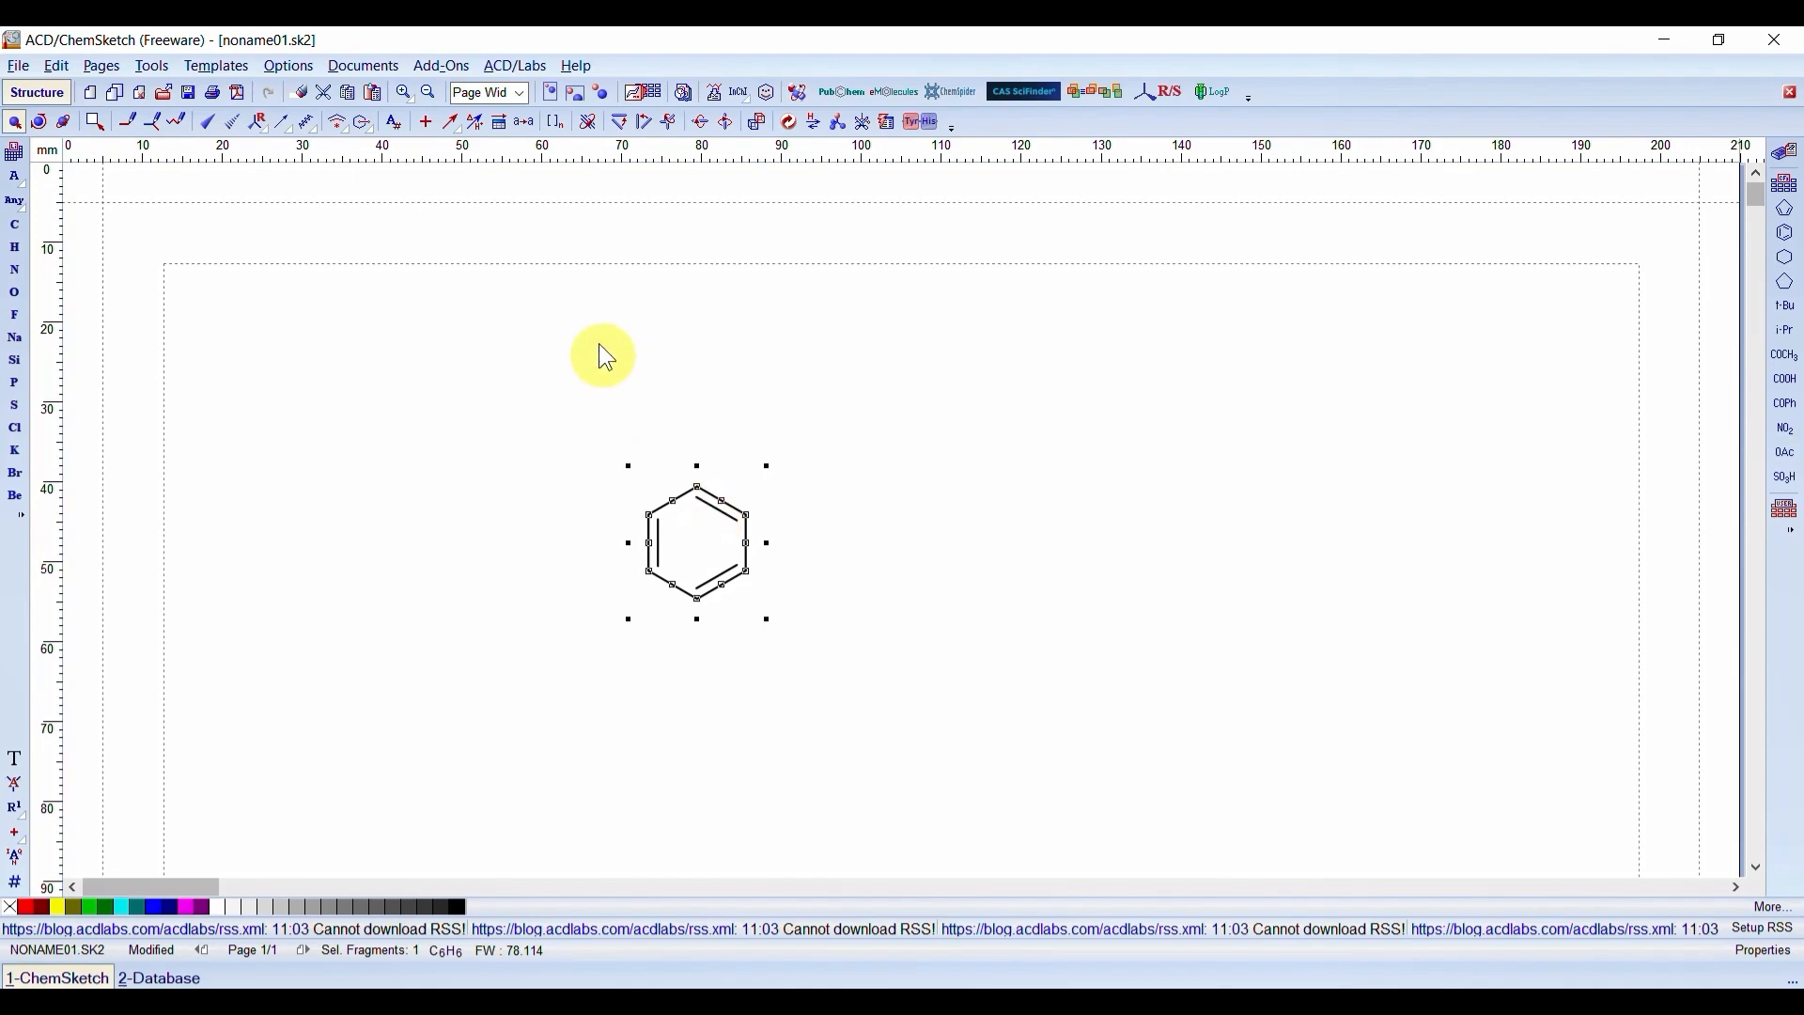
click(301, 94)
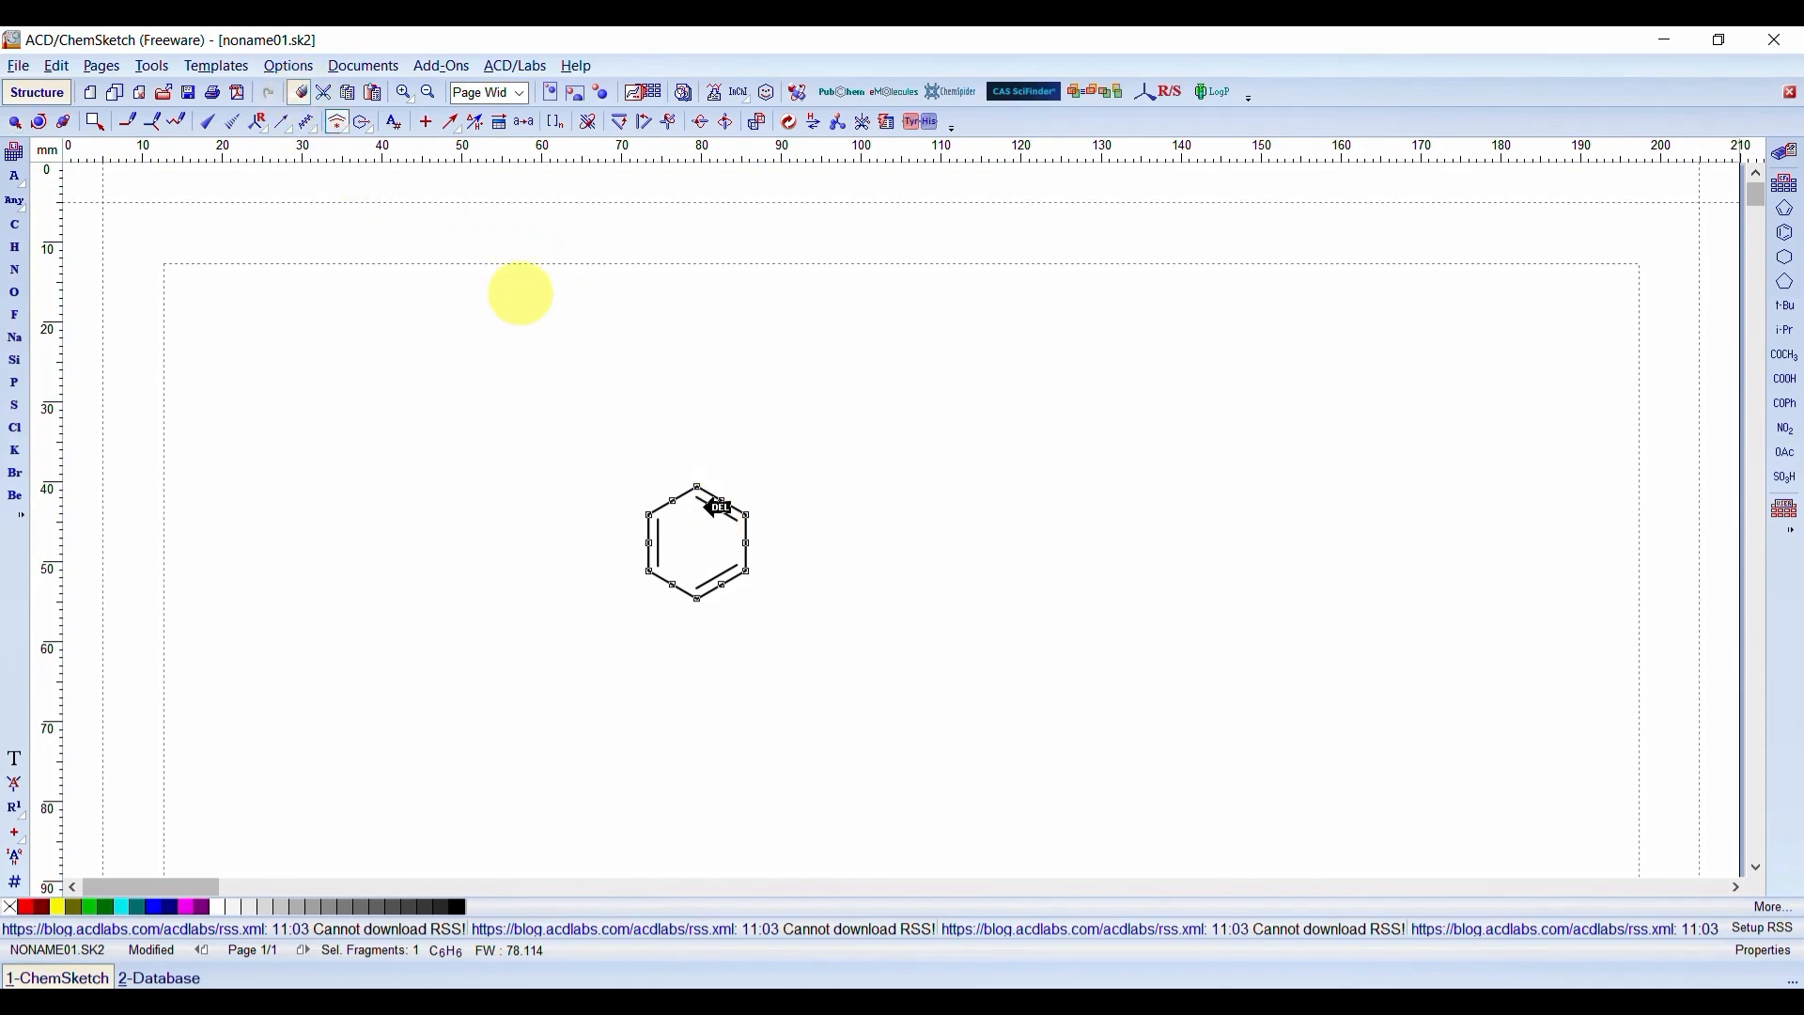
click(747, 566)
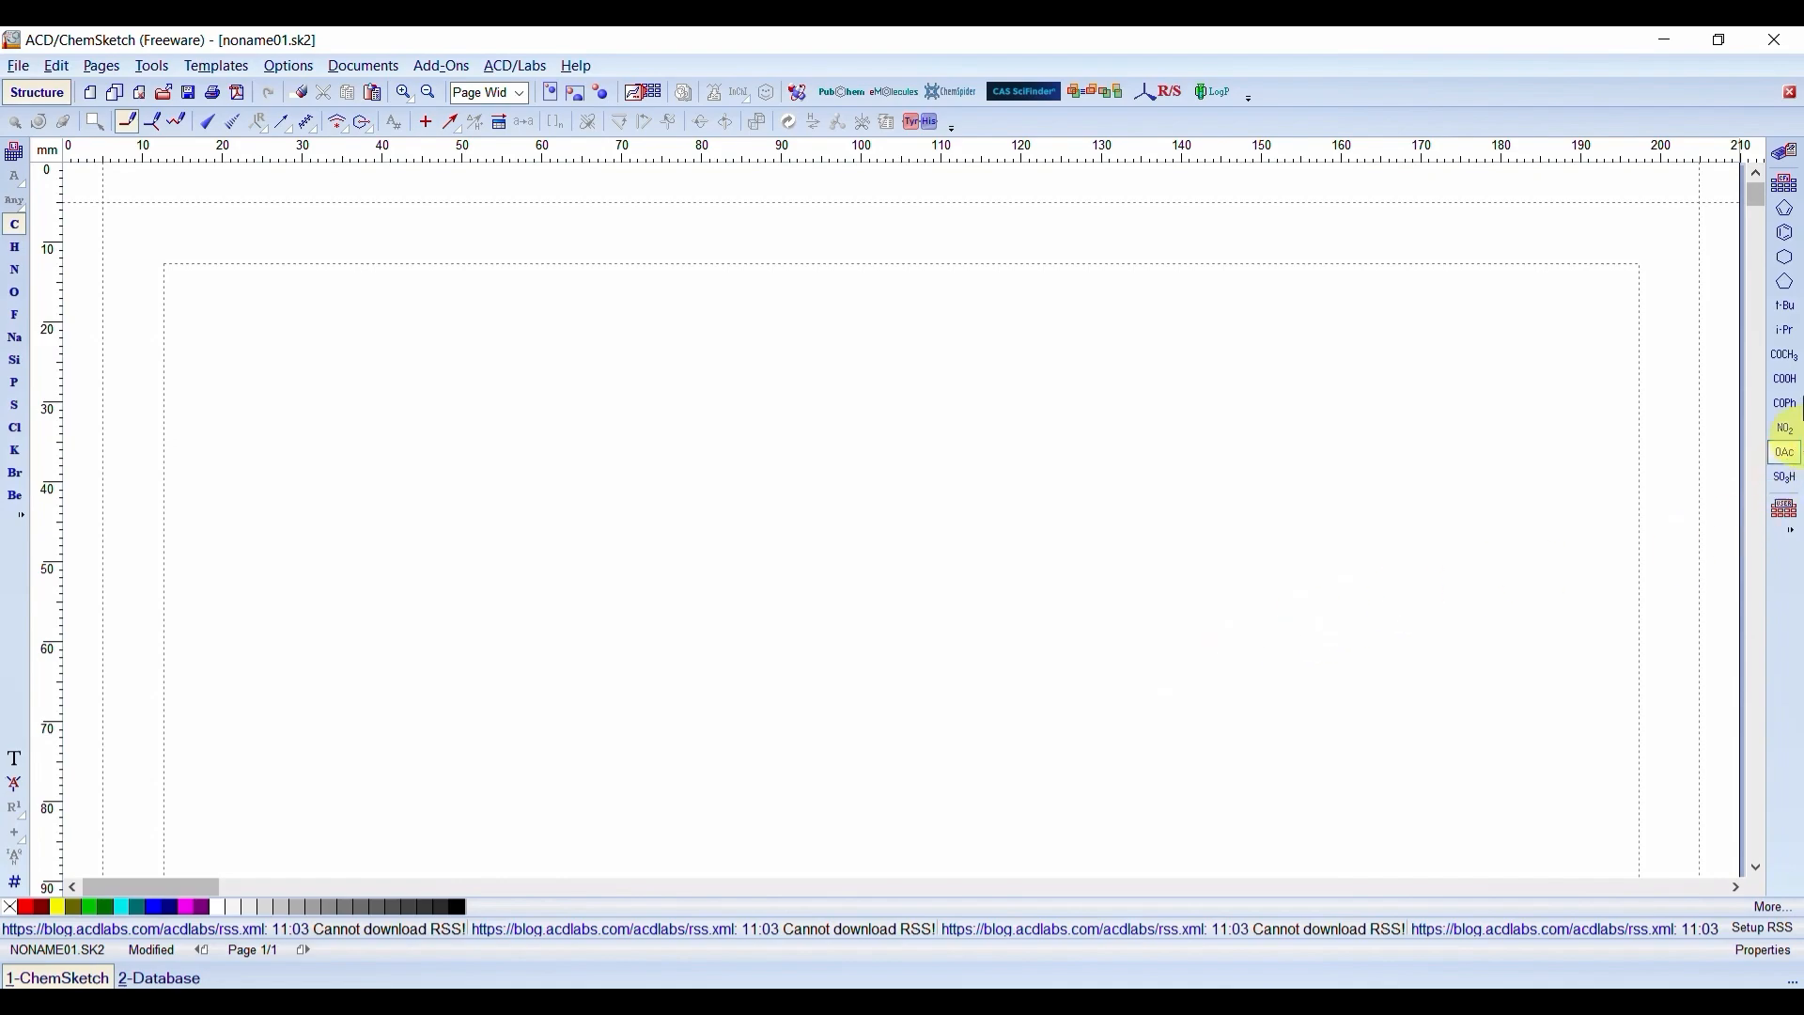
- Place a cyclohexane ring on the left half of the page and attach a t-Bu group to its uppermost carbon
click(1788, 264)
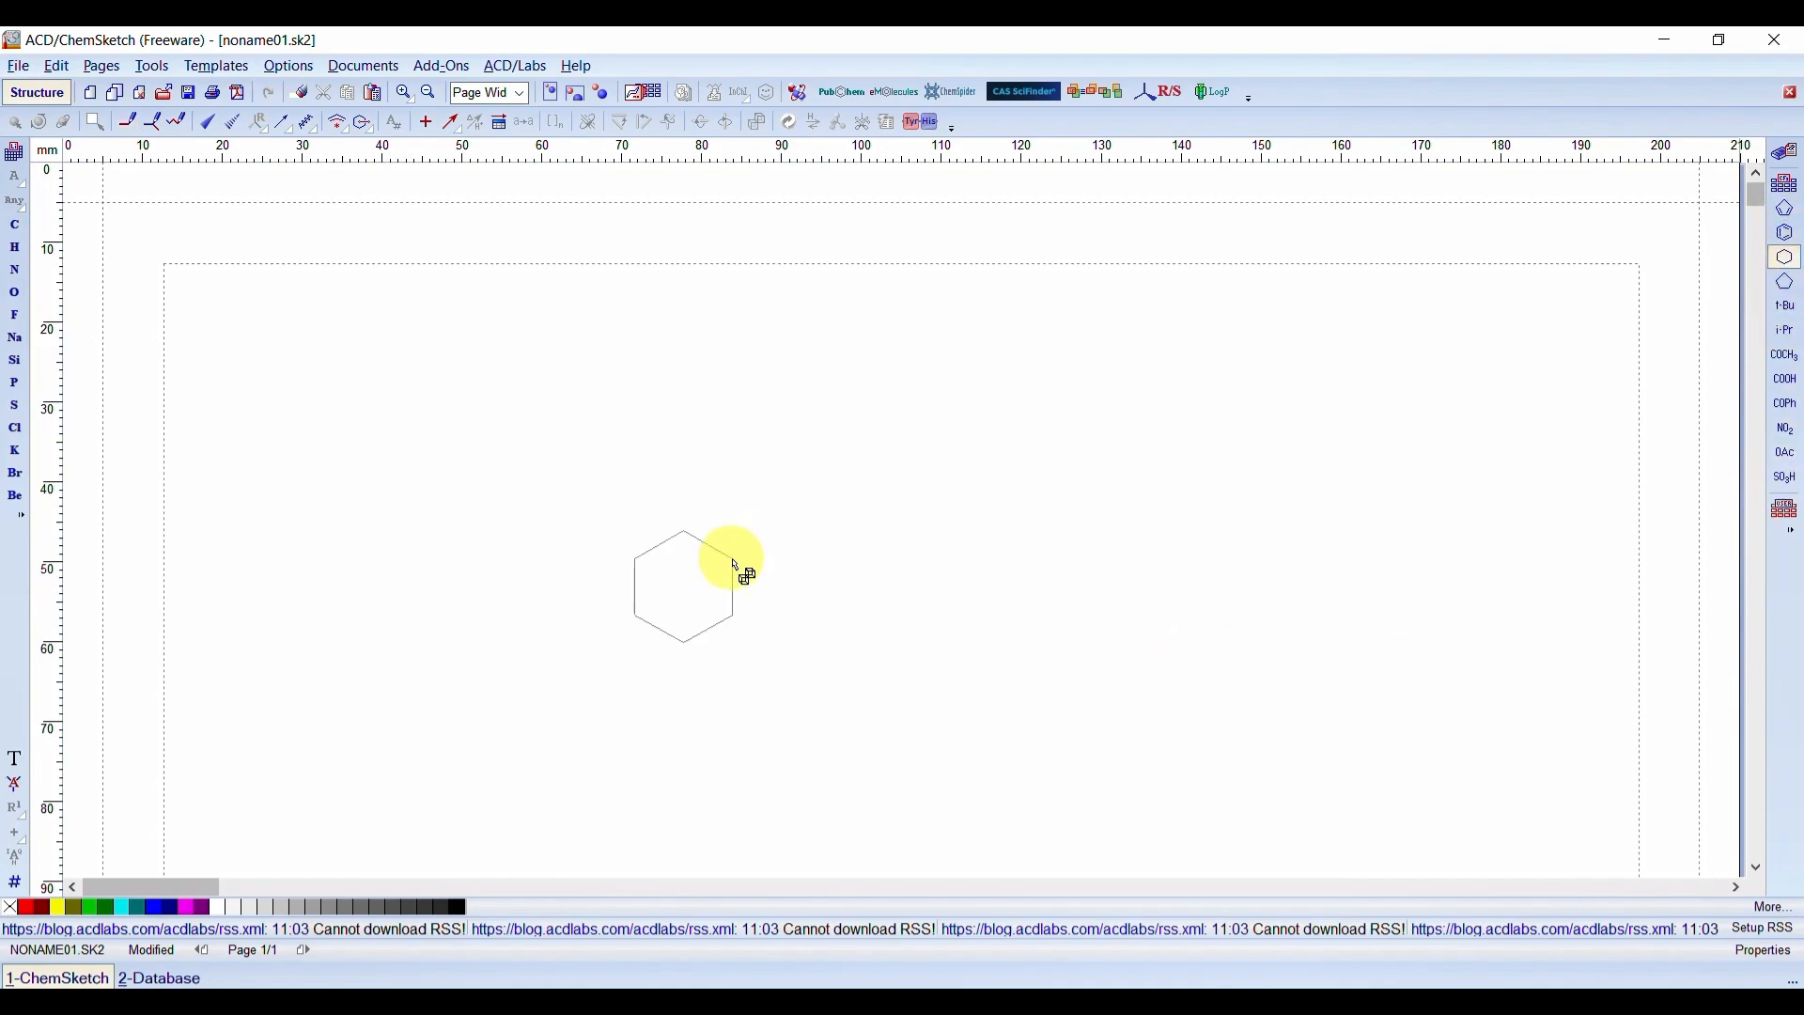
click(742, 570)
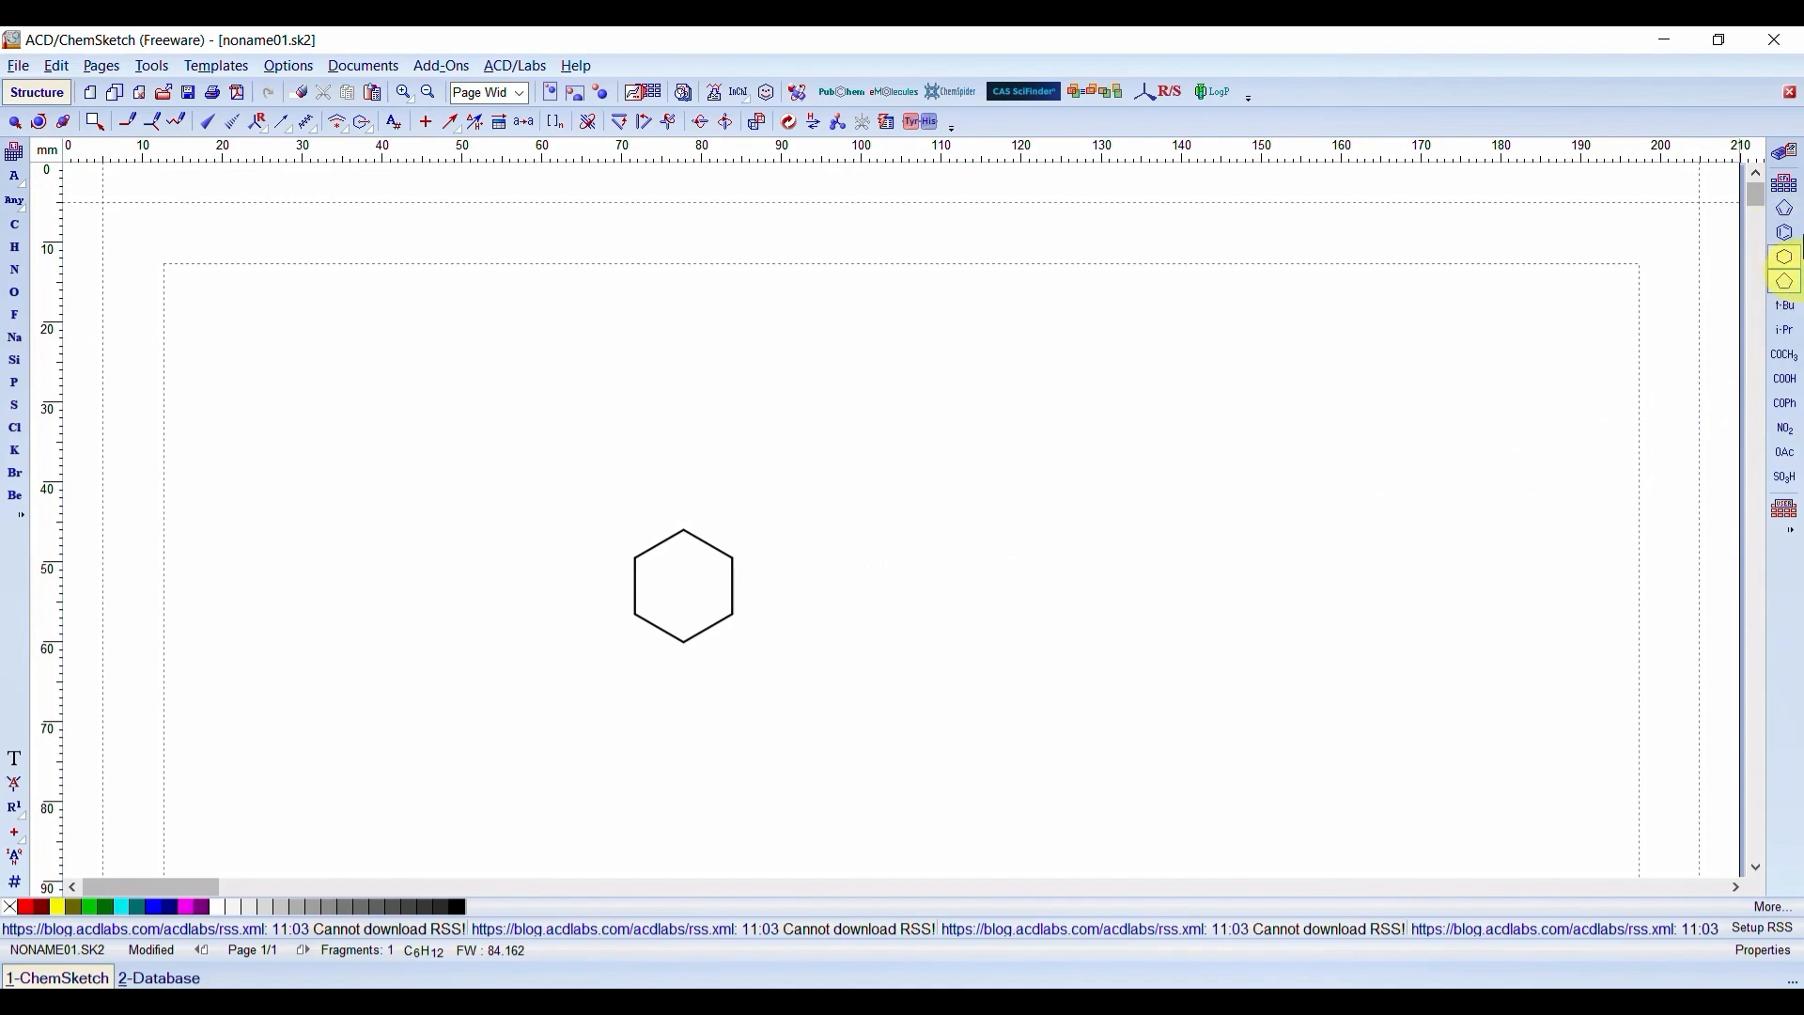
click(1790, 228)
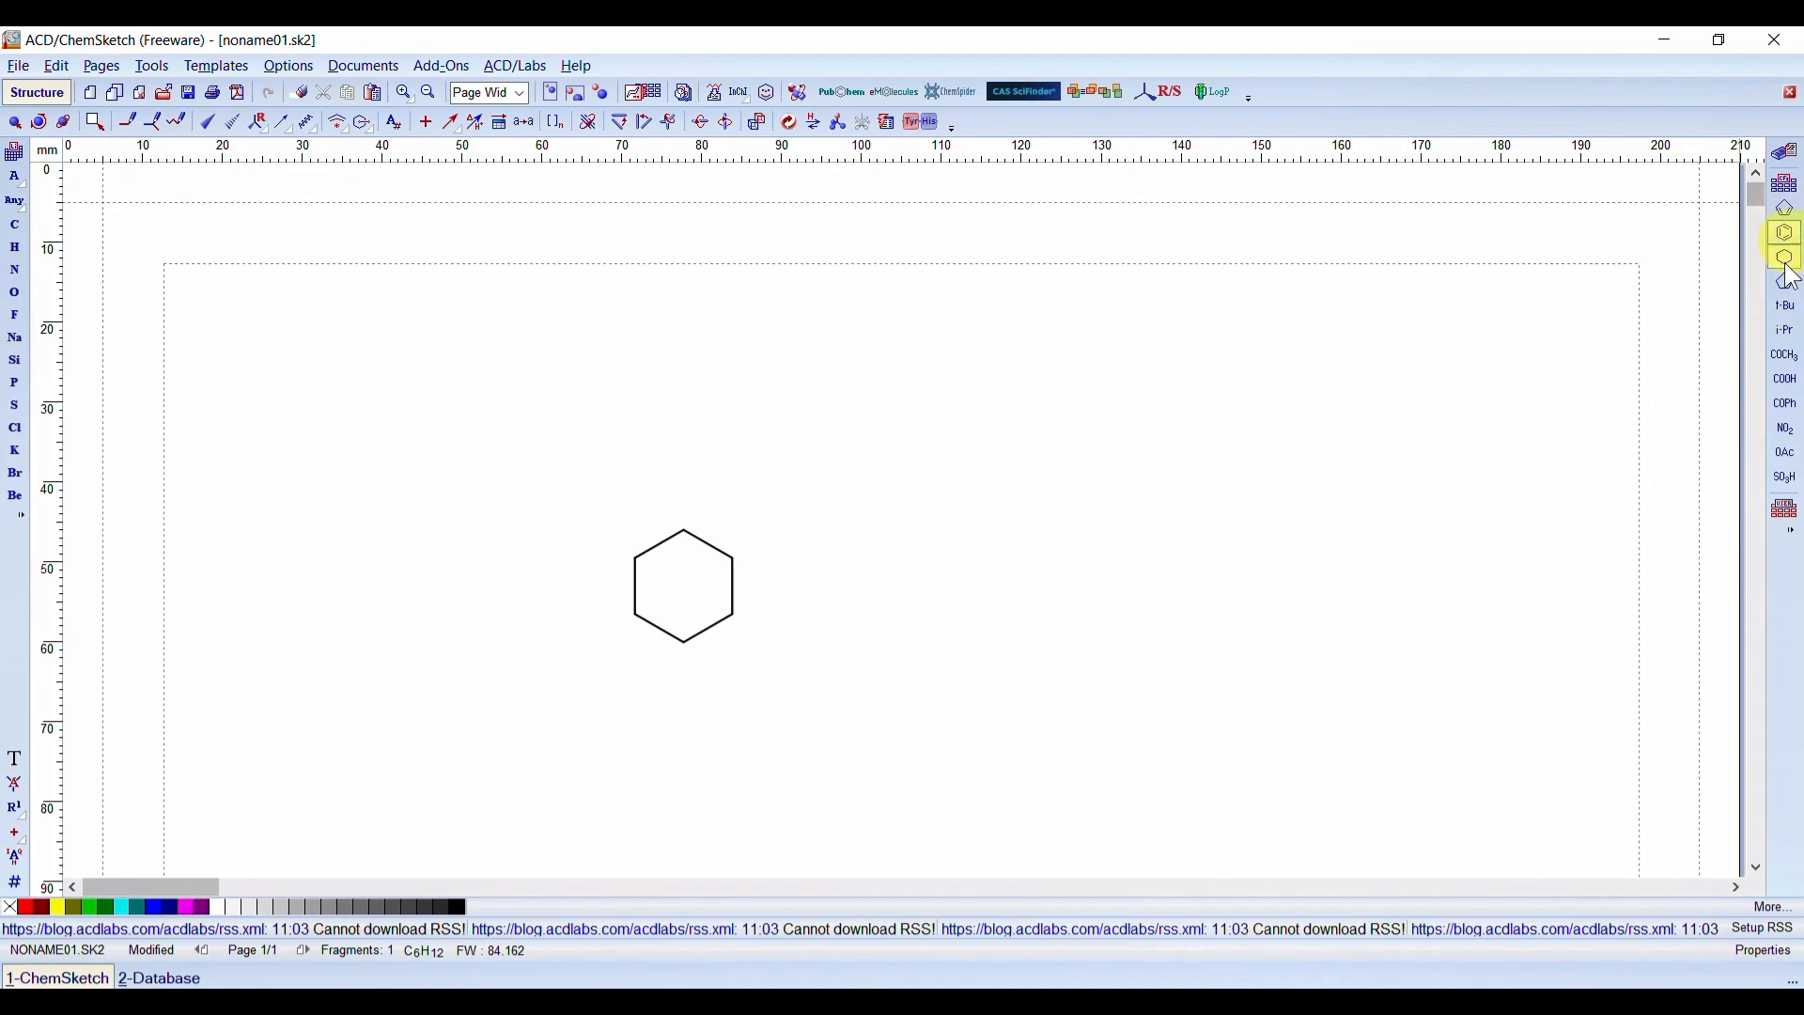
click(1787, 263)
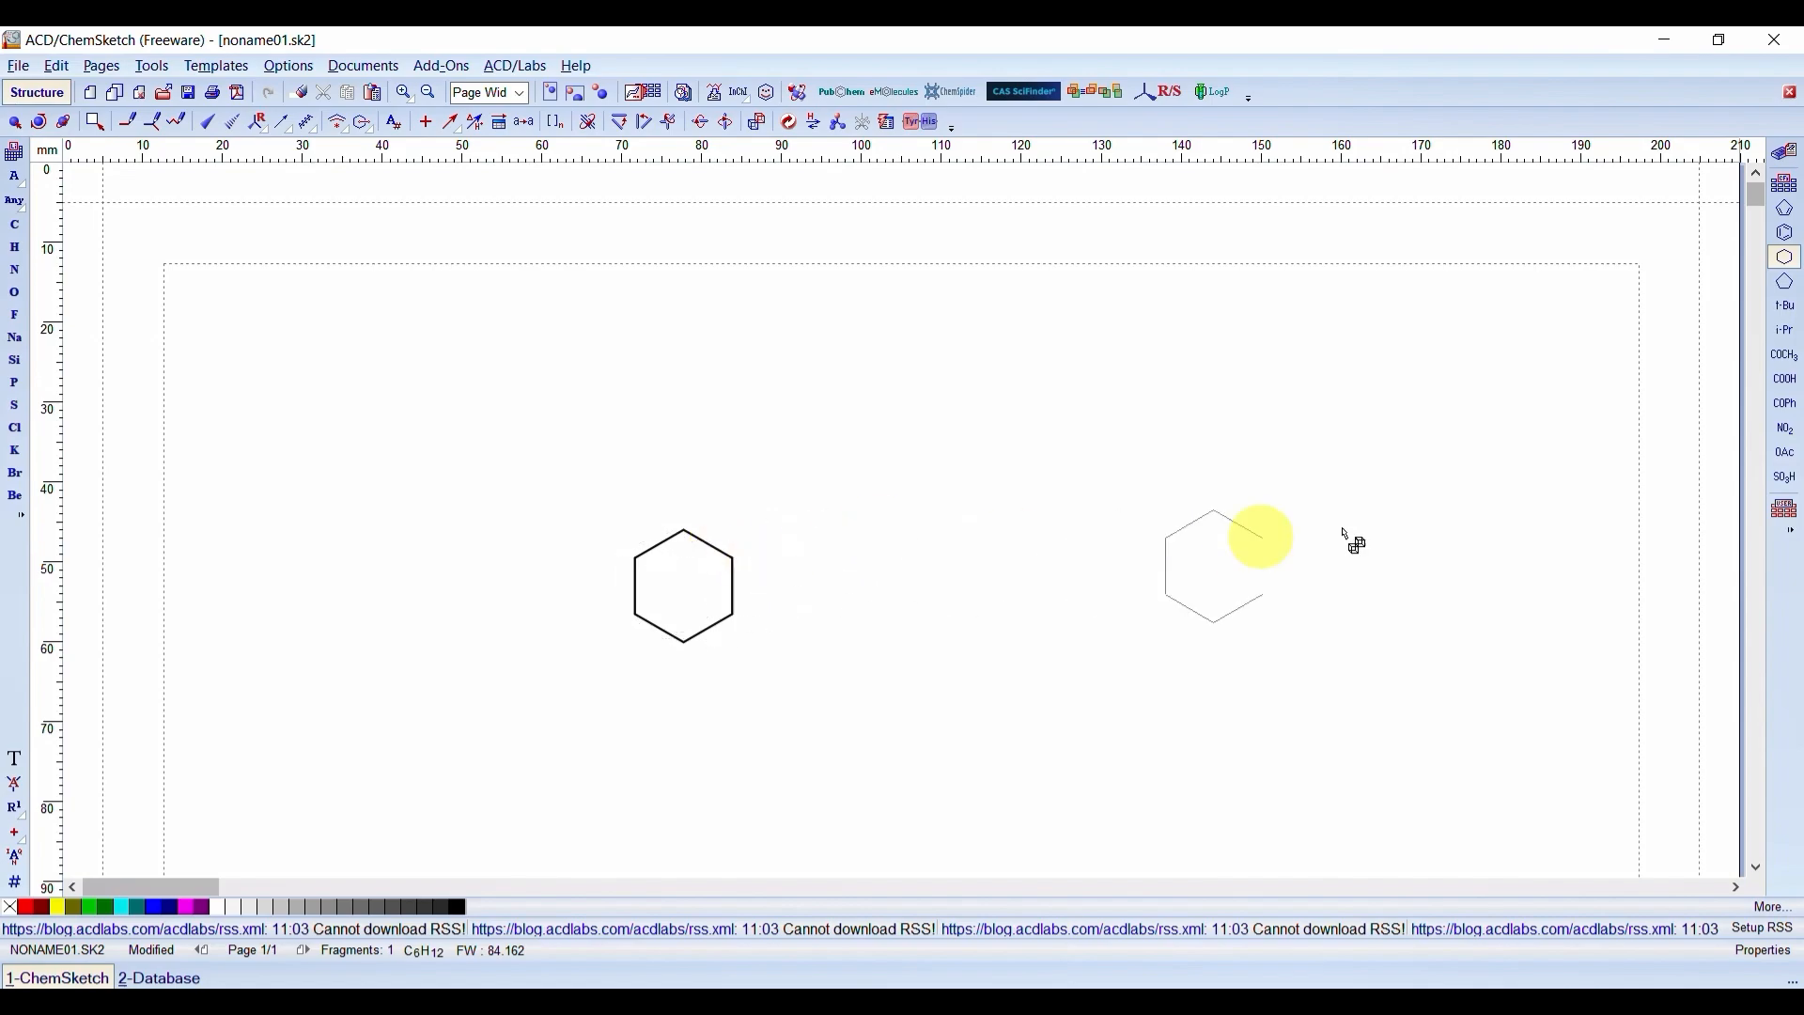
click(1785, 311)
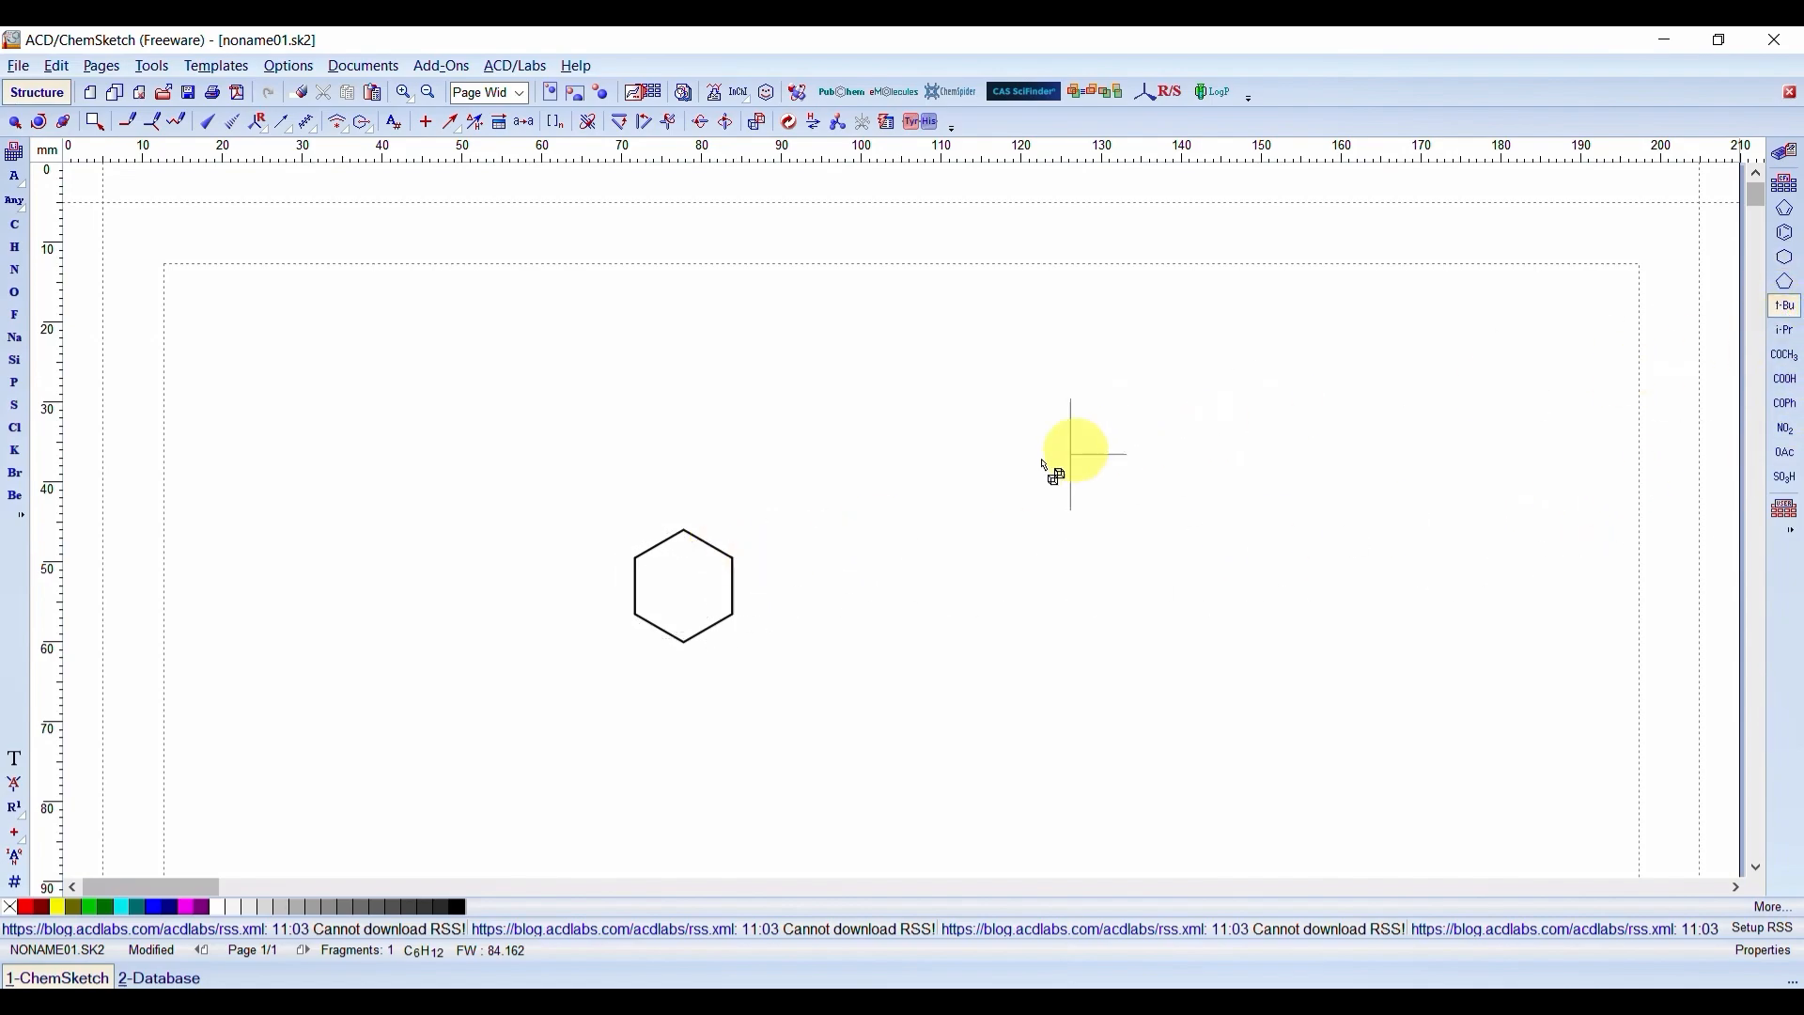
click(684, 478)
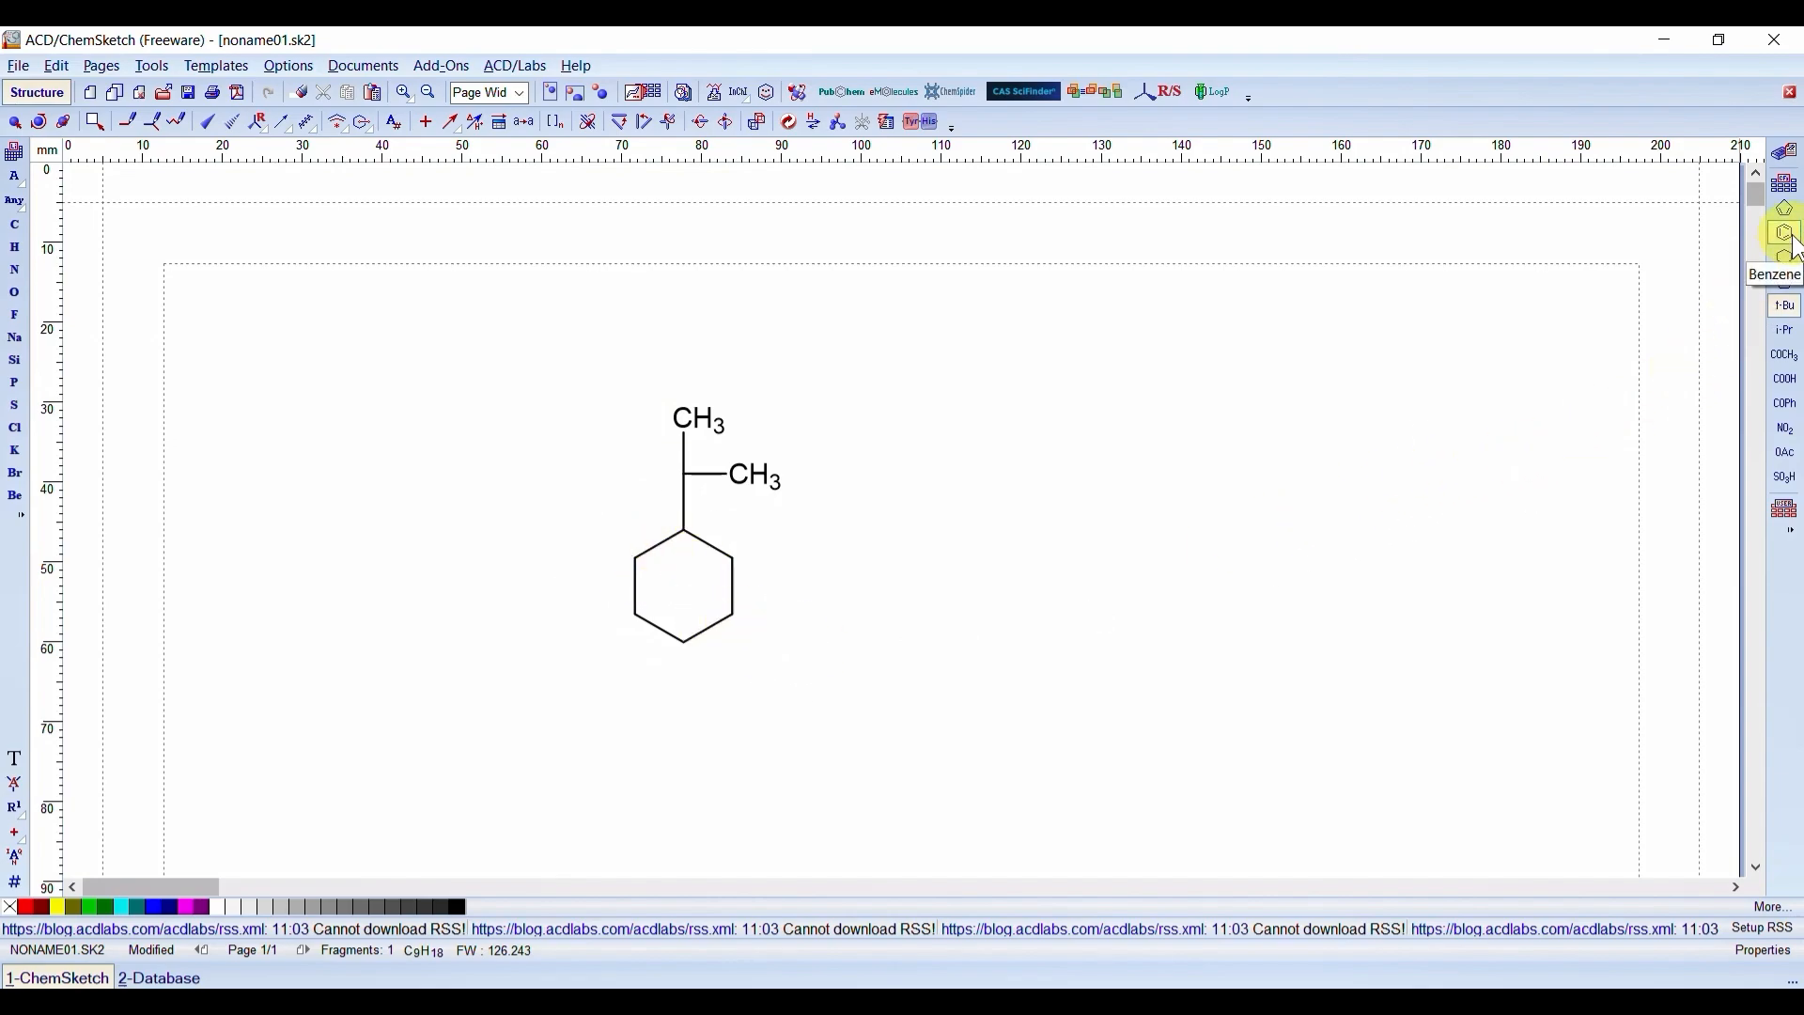
- Place a cyclopentadiene ring to the right of the cyclohexane structure and attach an NO2 group to its uppermost carbon
click(1786, 208)
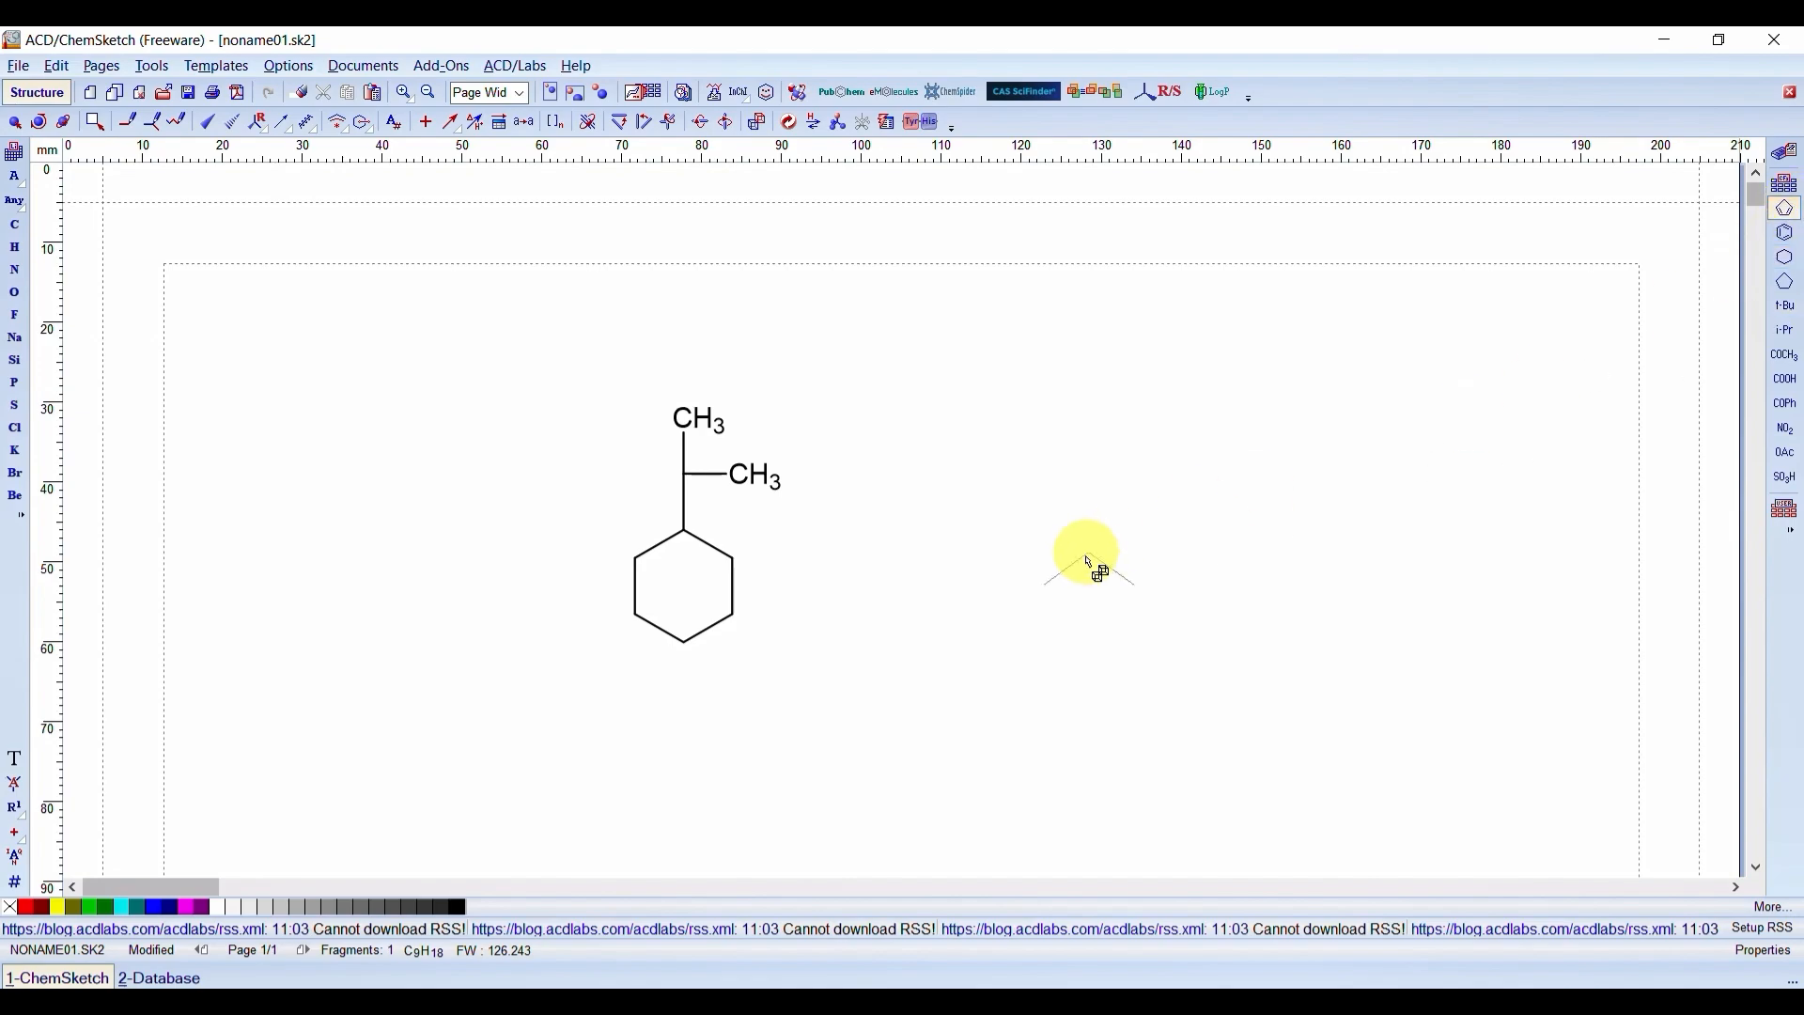
click(1090, 562)
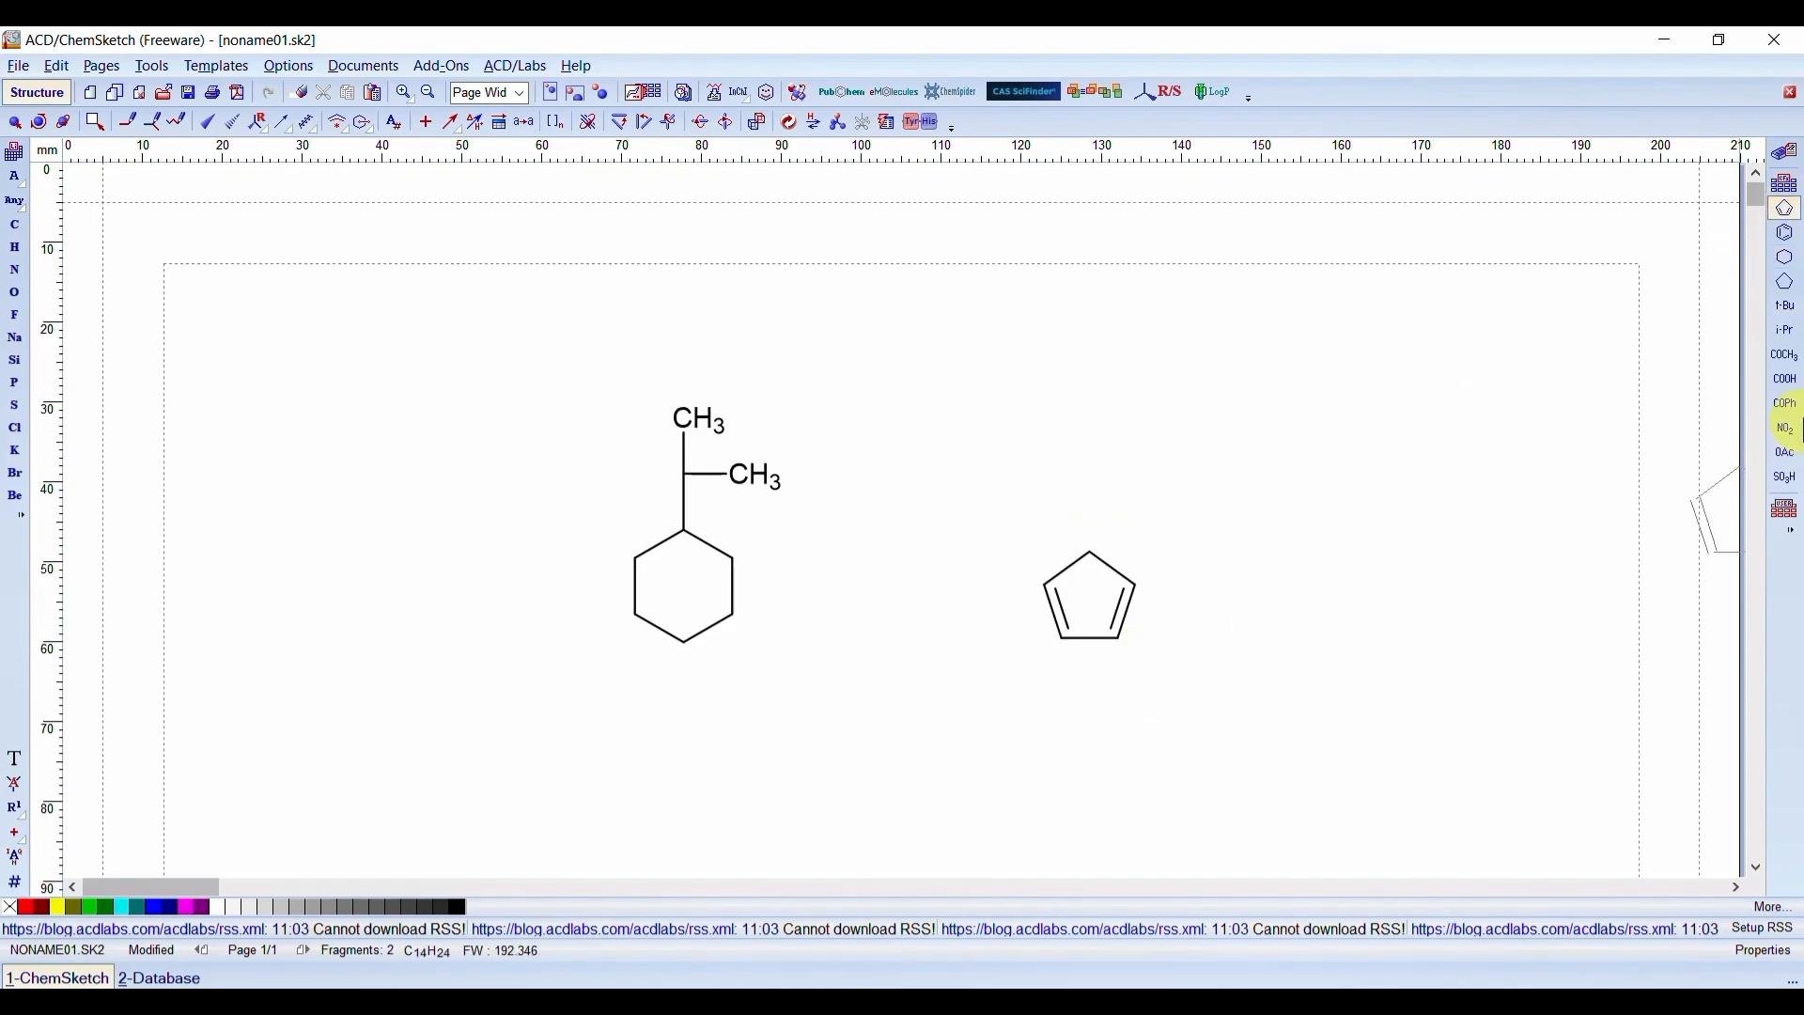
click(1780, 432)
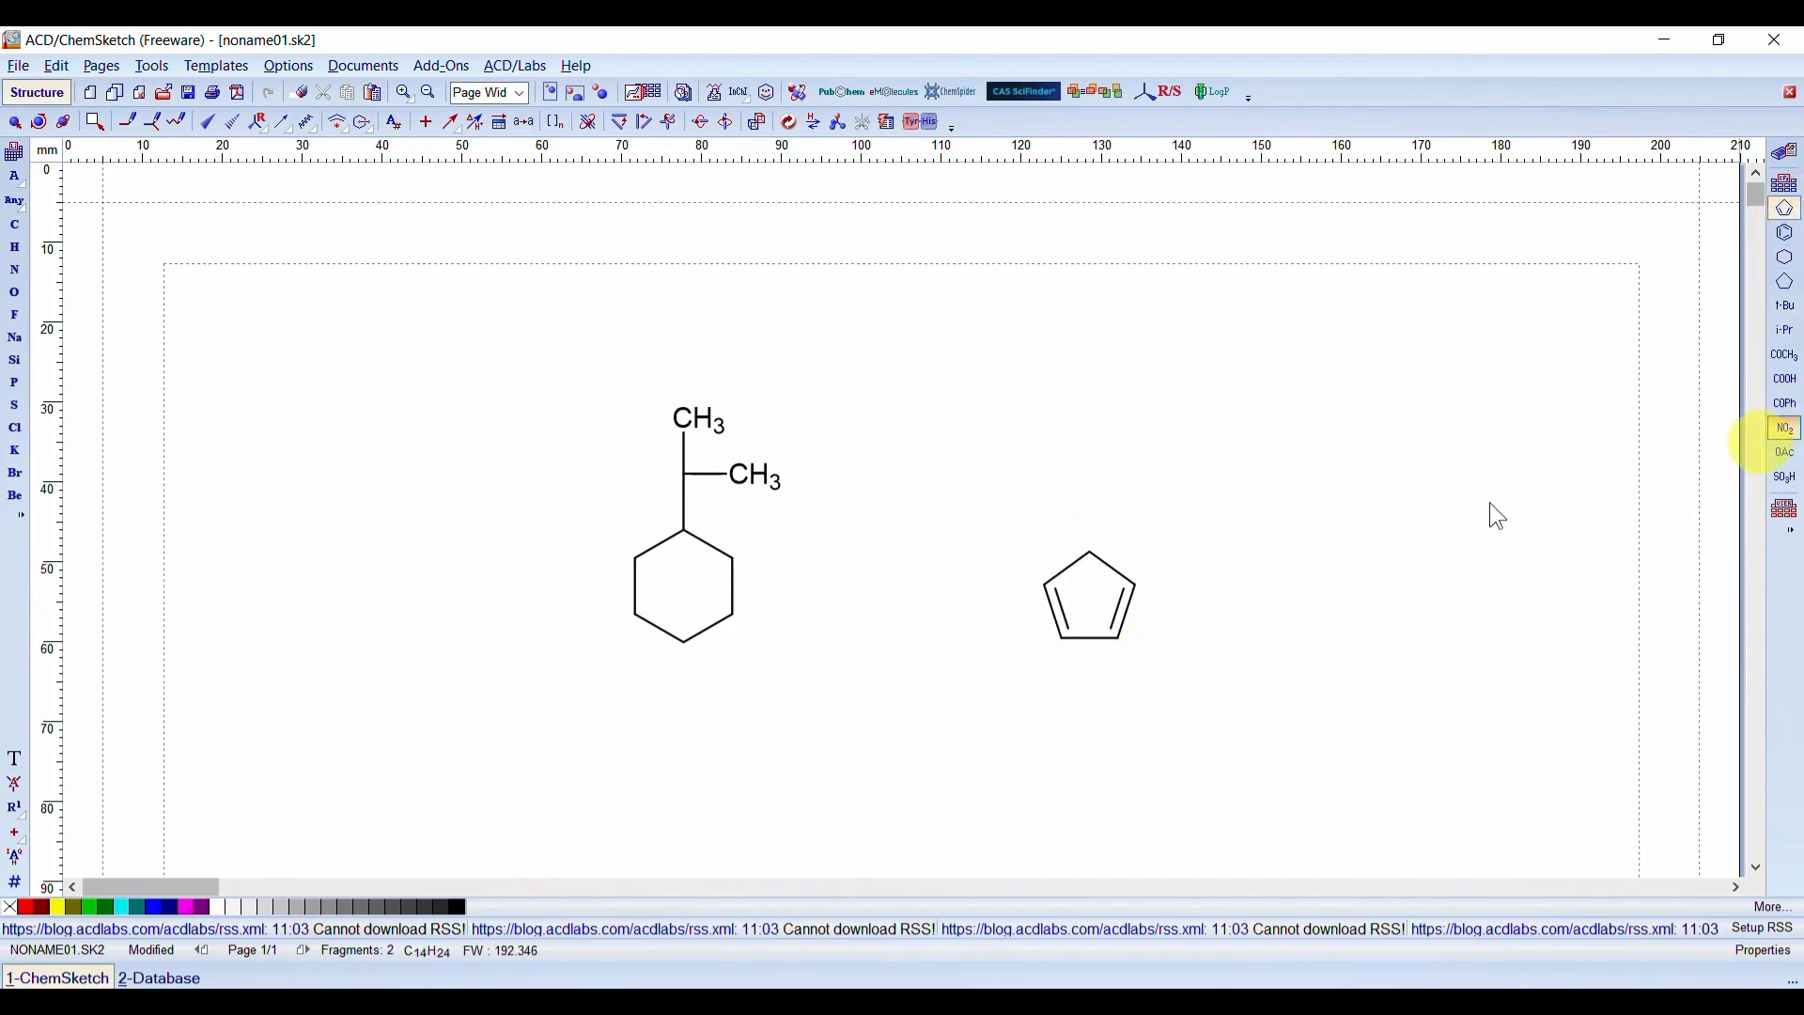
click(1089, 555)
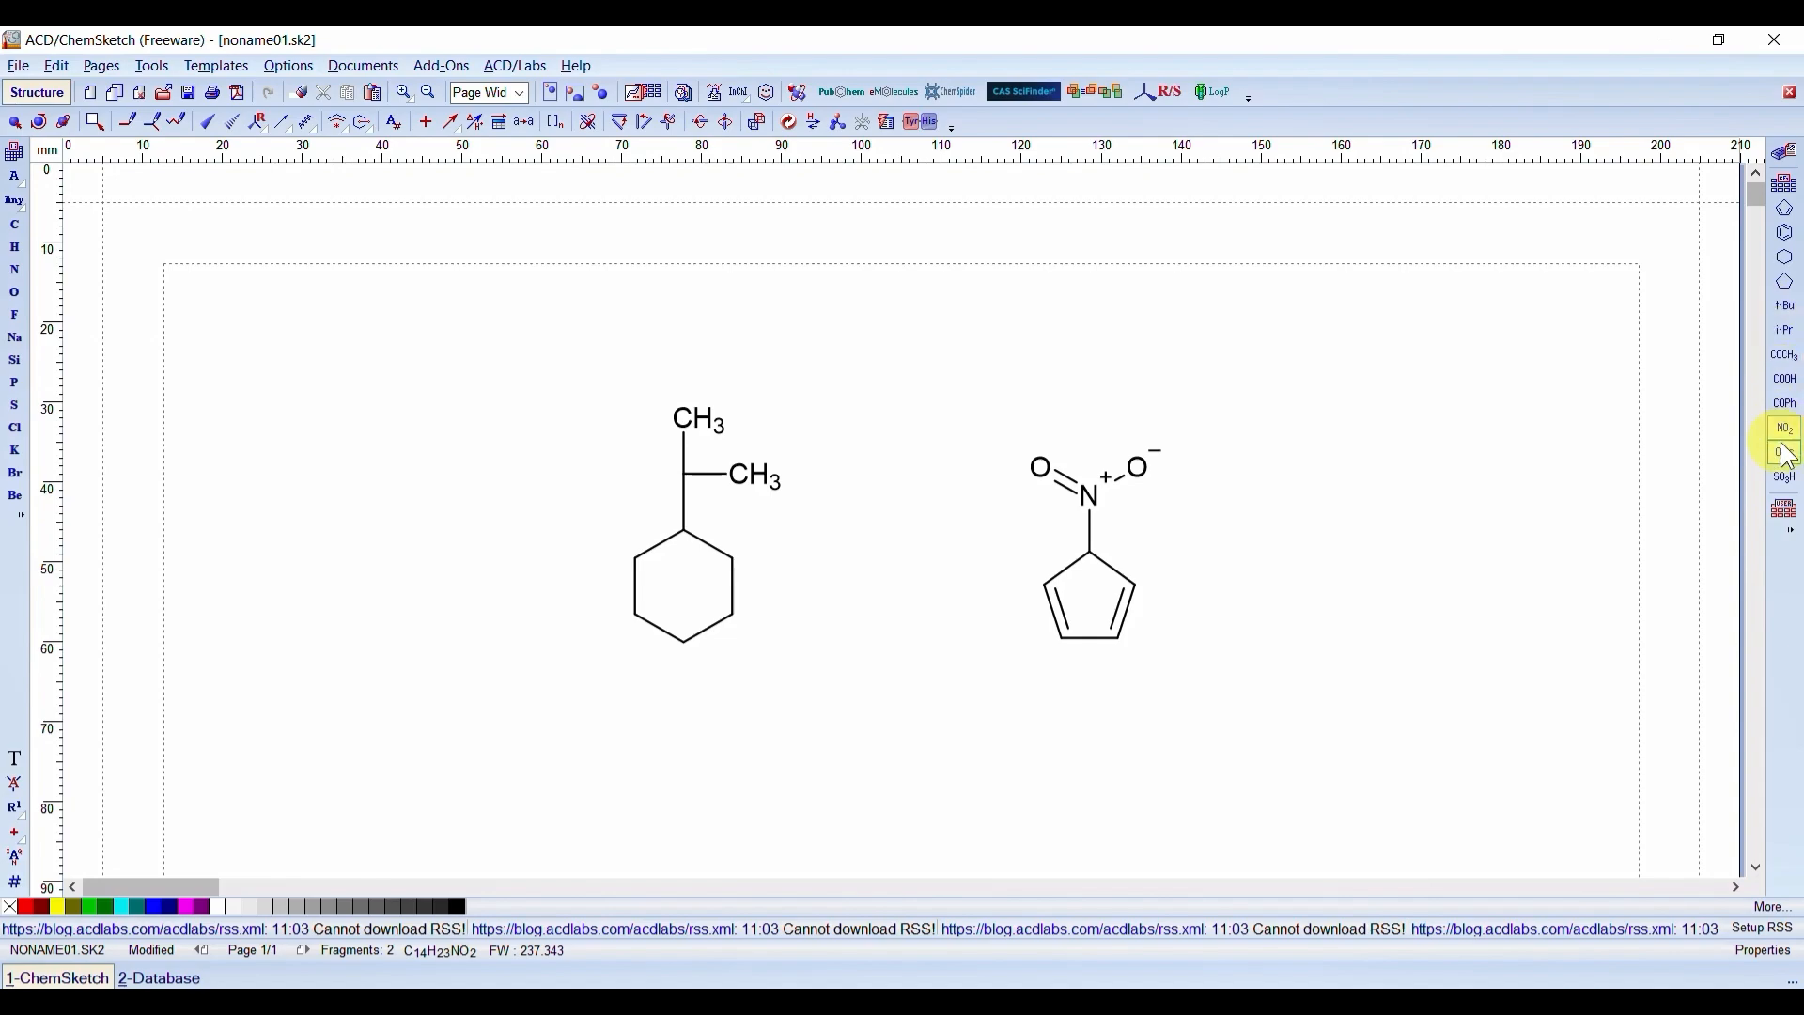
- Place a benzene ring to the right of the nitro structure and attach an SO3H group to its uppermost carbon
click(1786, 232)
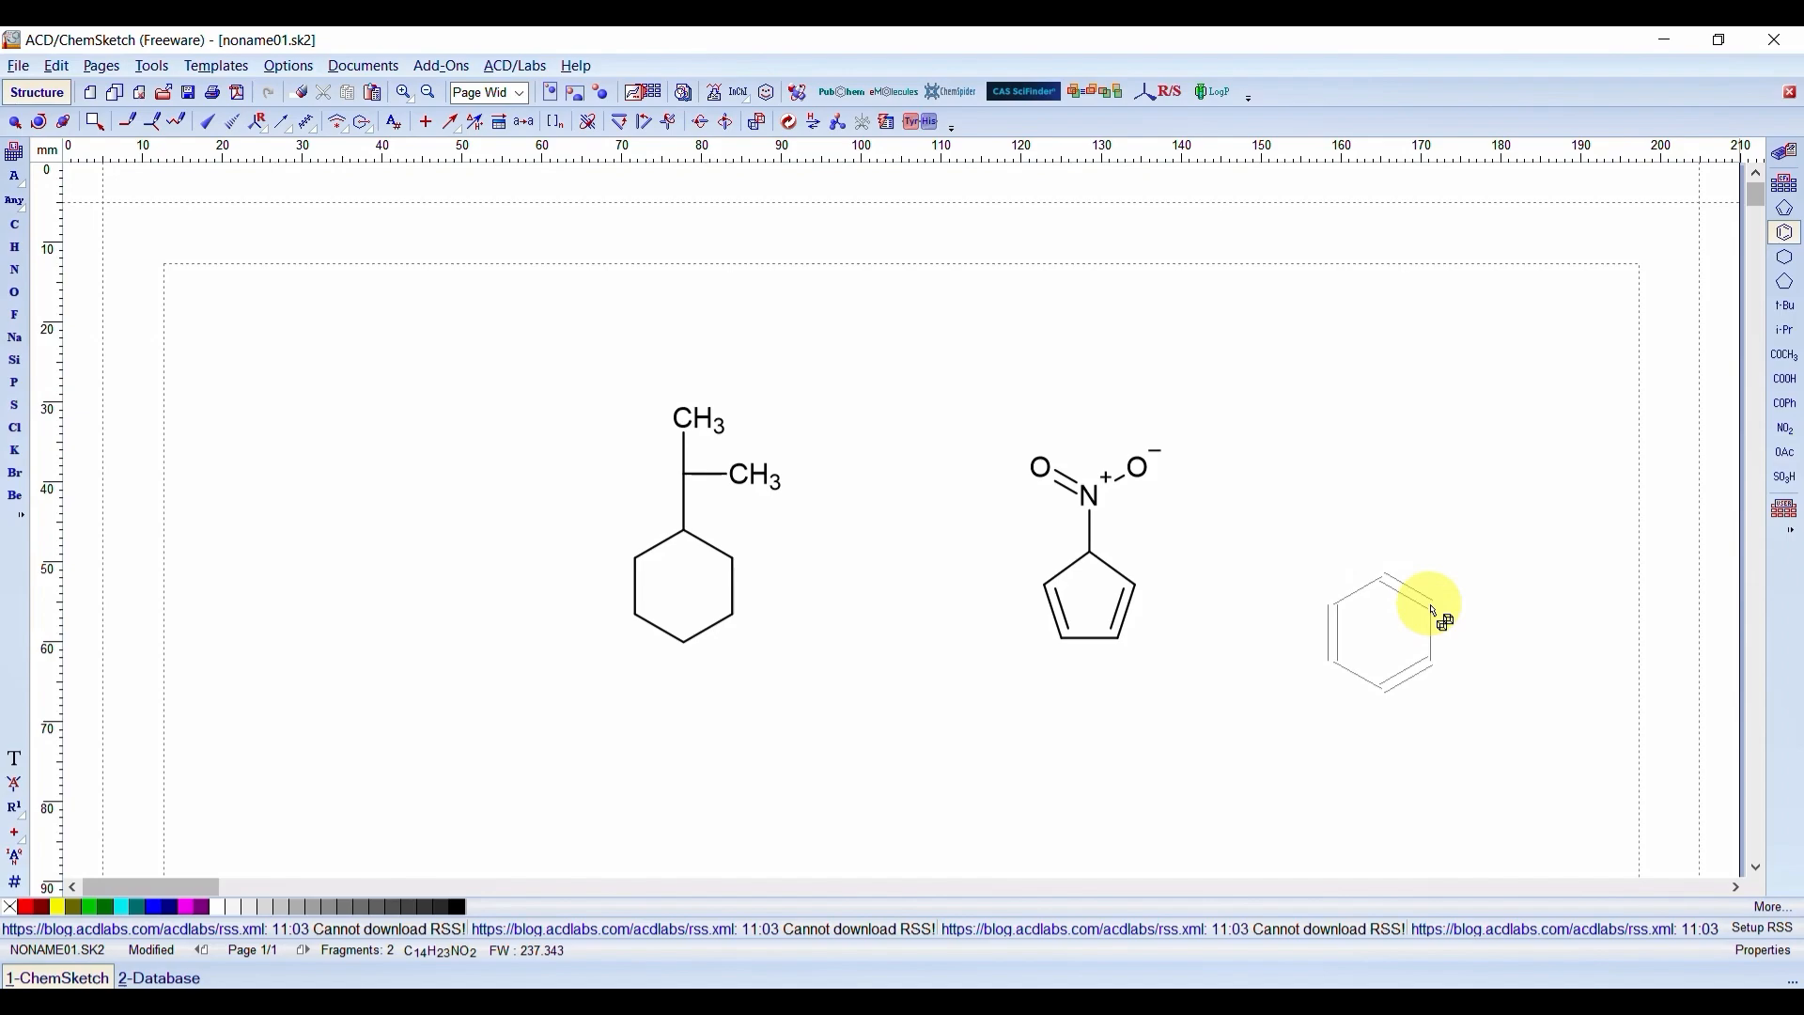
click(1435, 611)
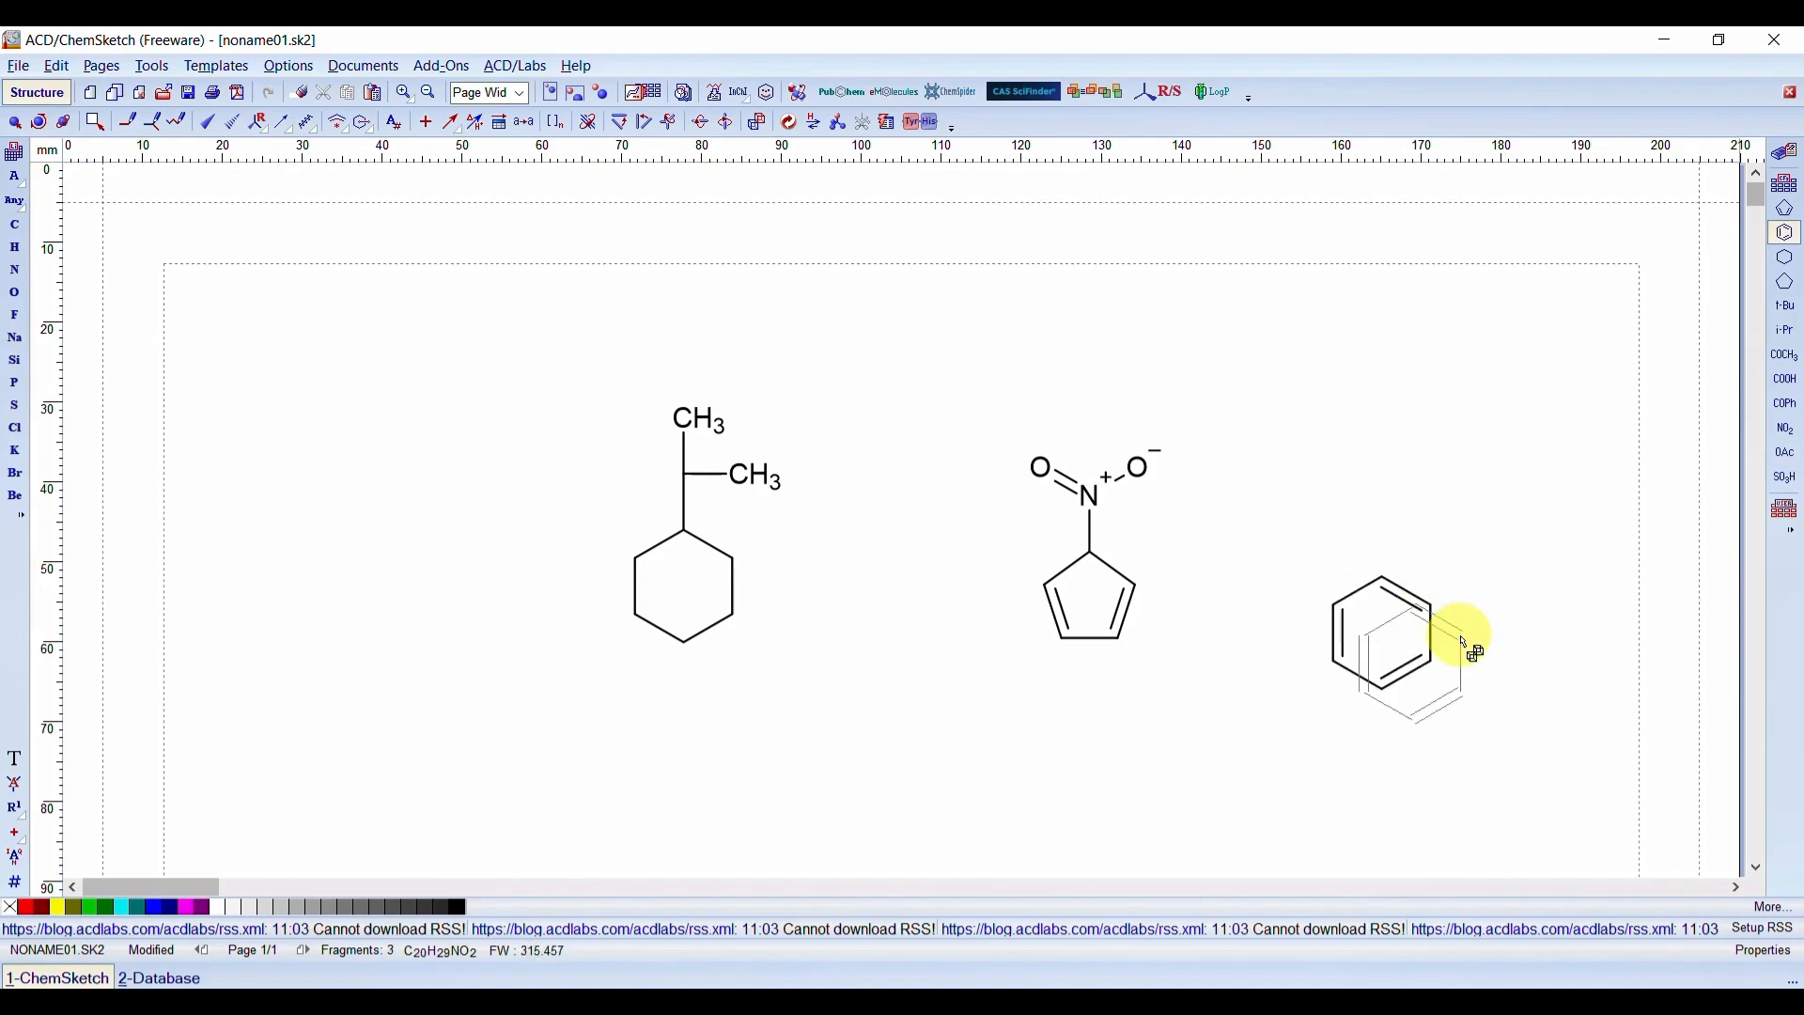
click(1785, 479)
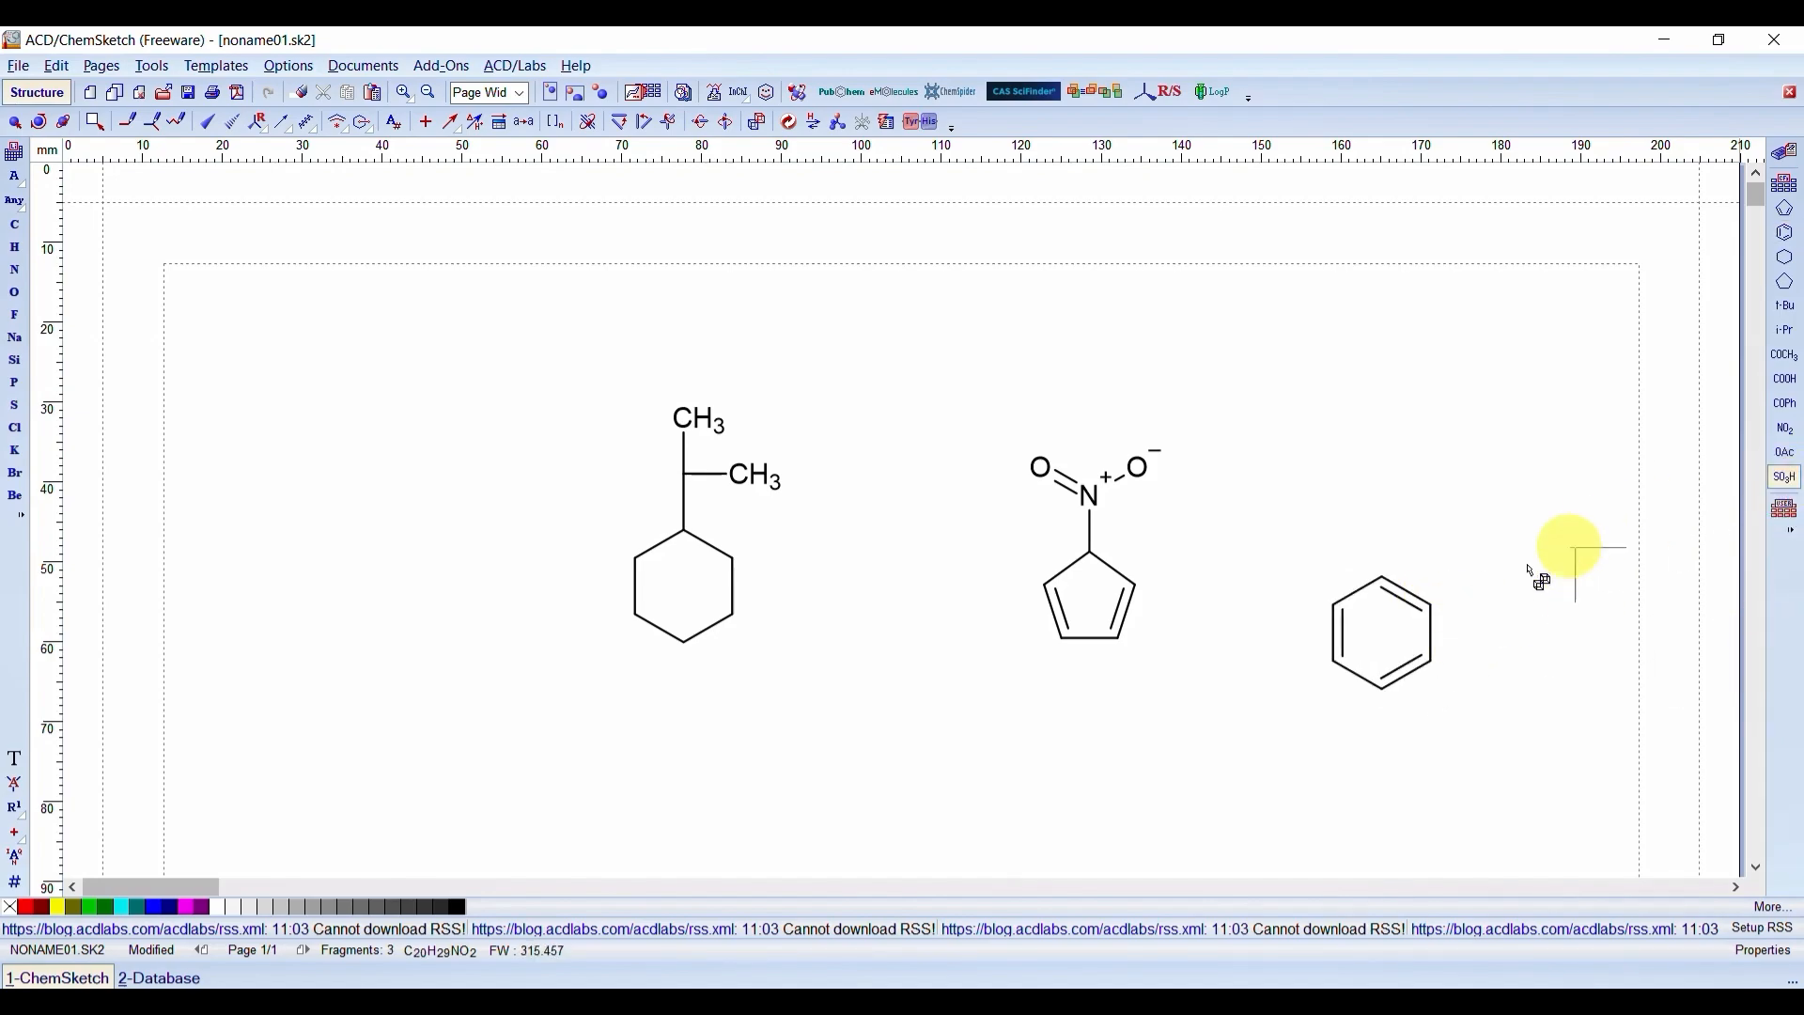
click(1378, 569)
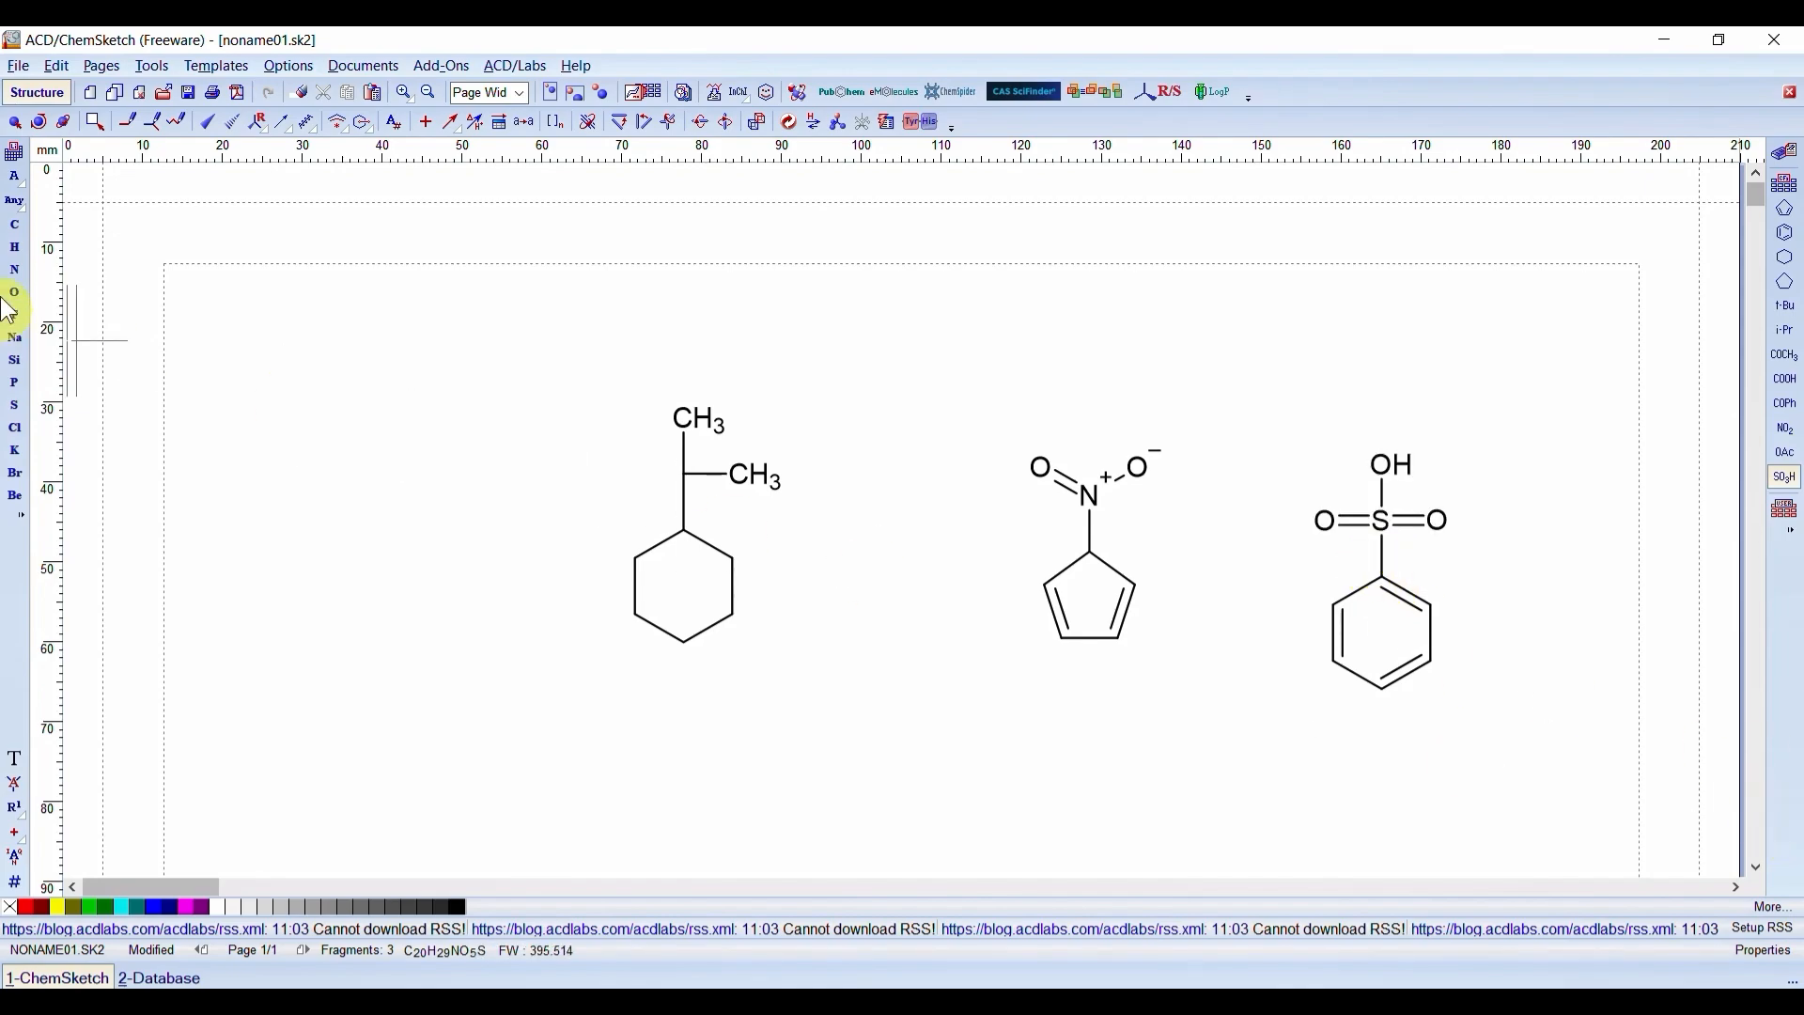
- Select the SO3H-substituted benzene and move it to the upper left of the page, beside the cyclohexane structure
click(16, 125)
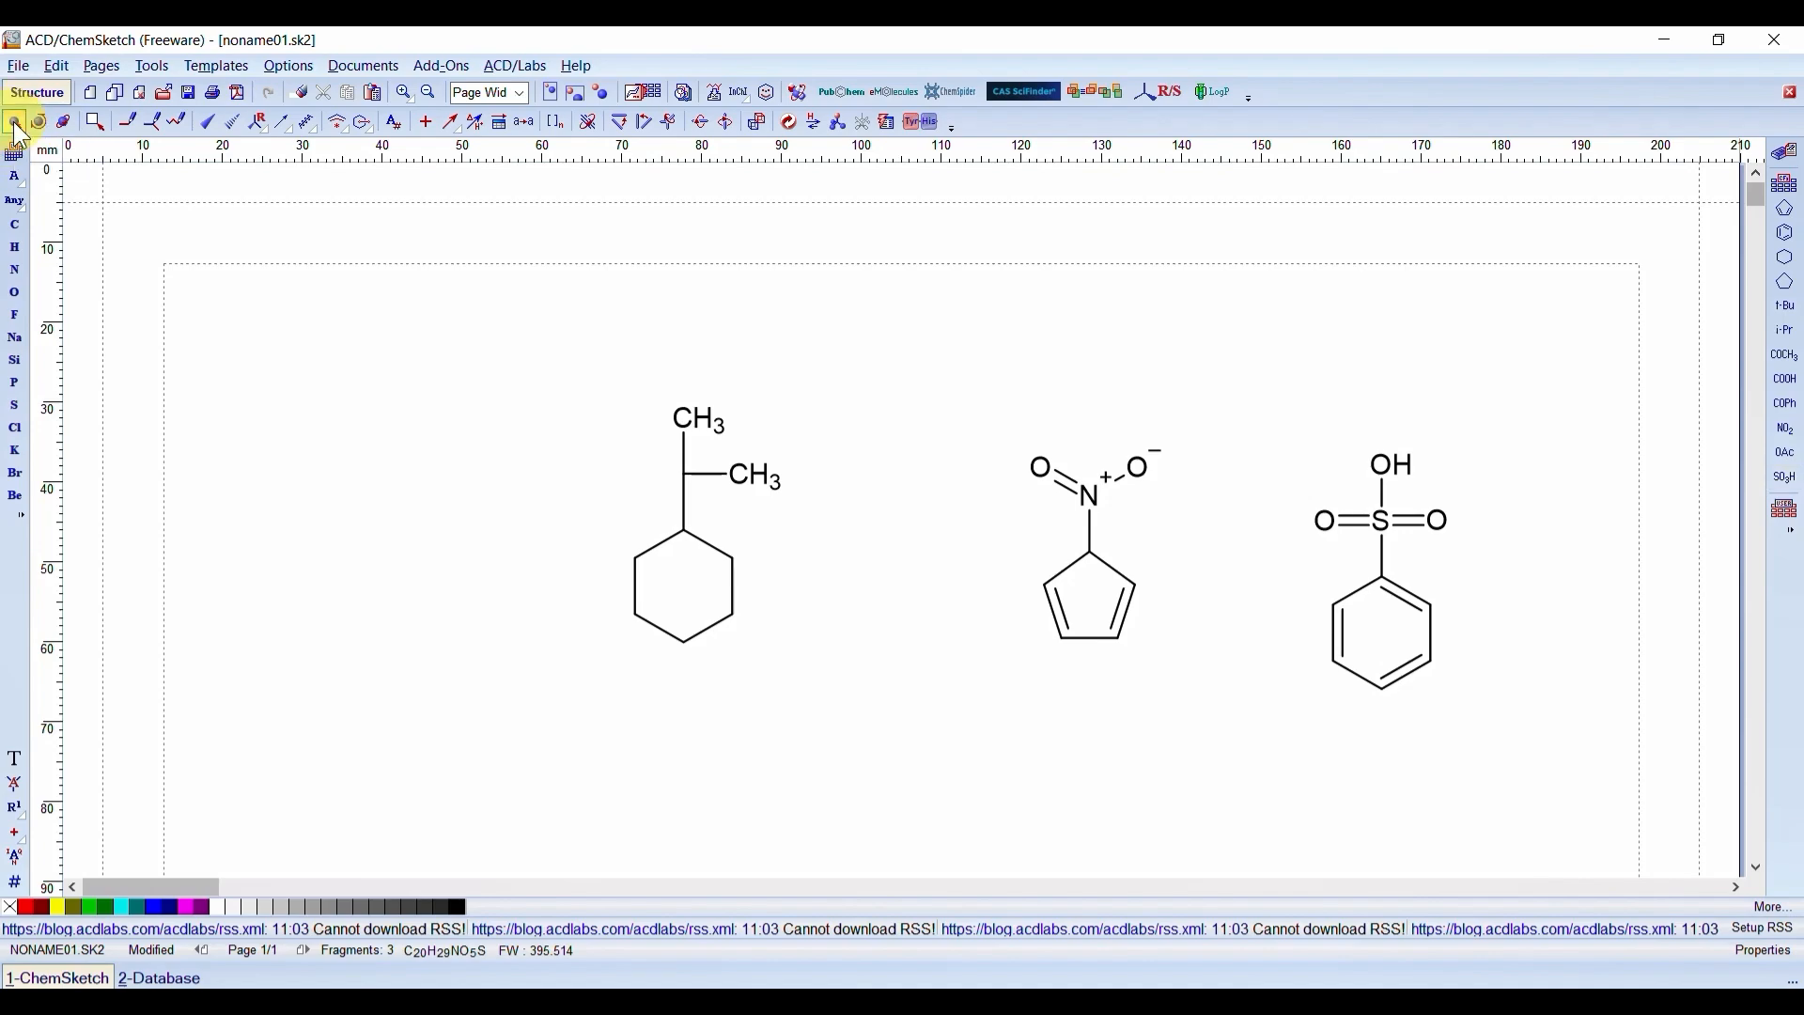
drag(1244, 409, 1464, 738)
drag(1411, 669, 1065, 754)
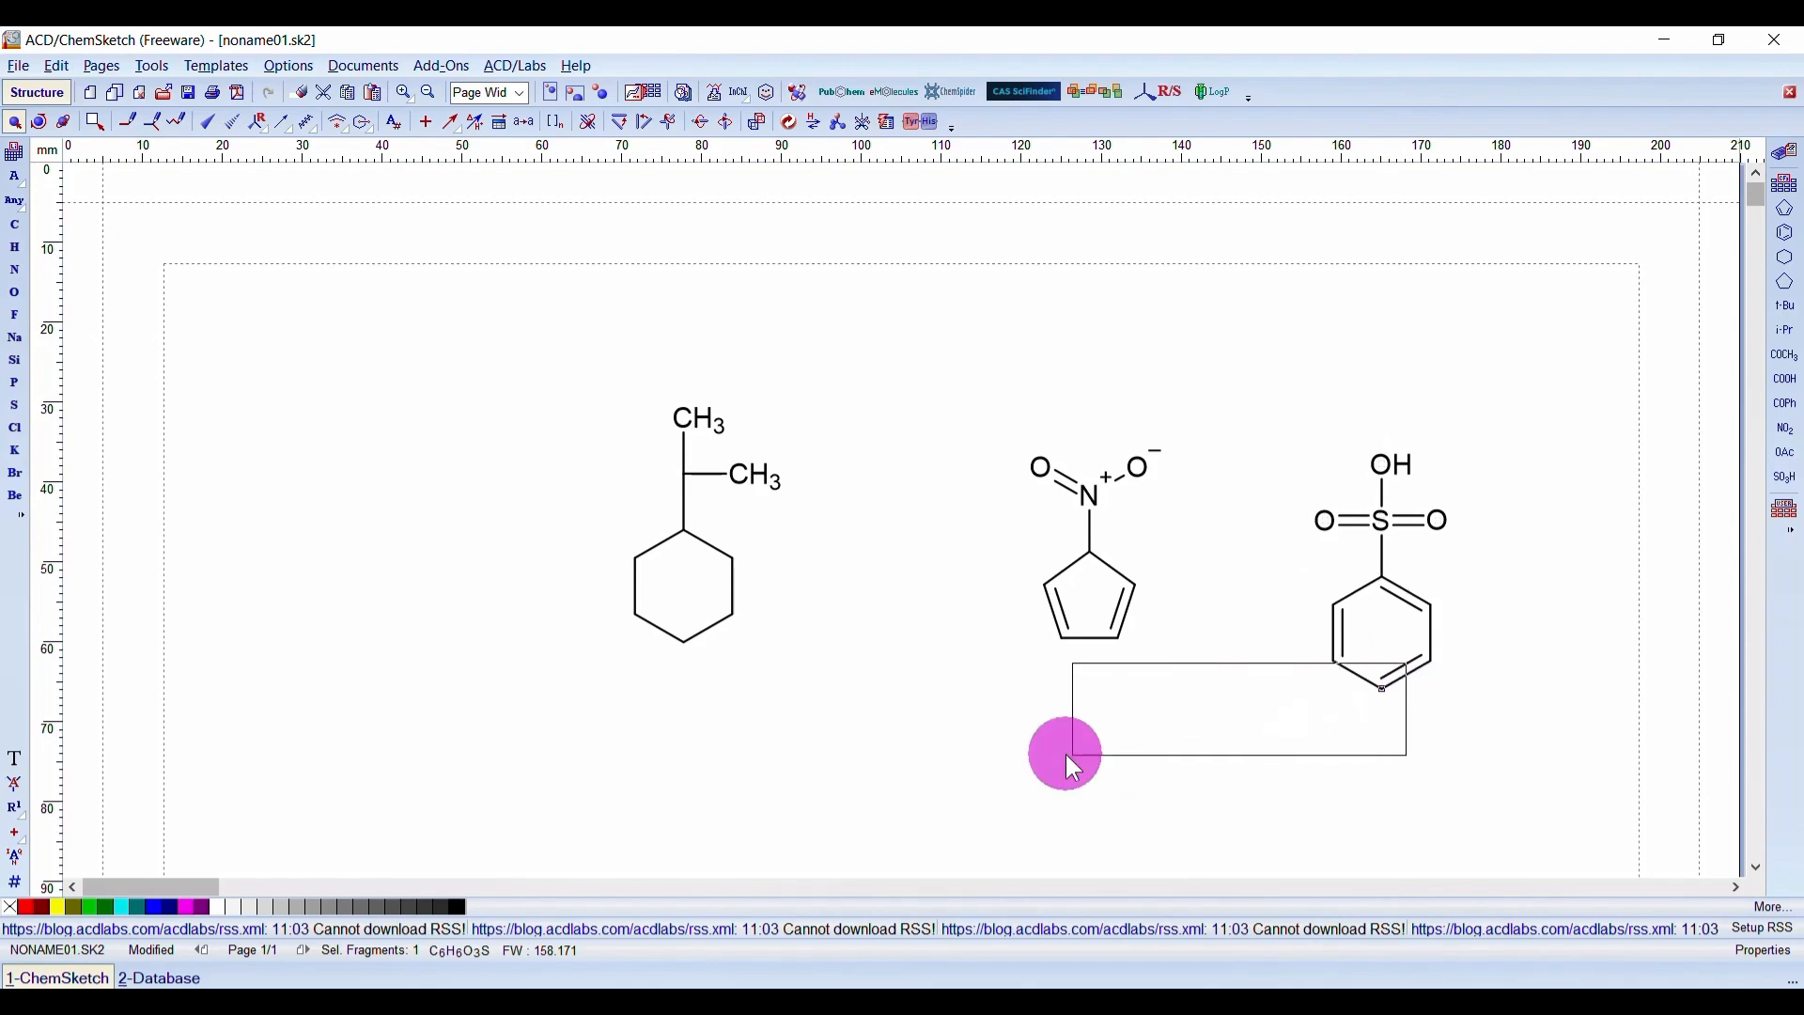
drag(1243, 414, 1357, 809)
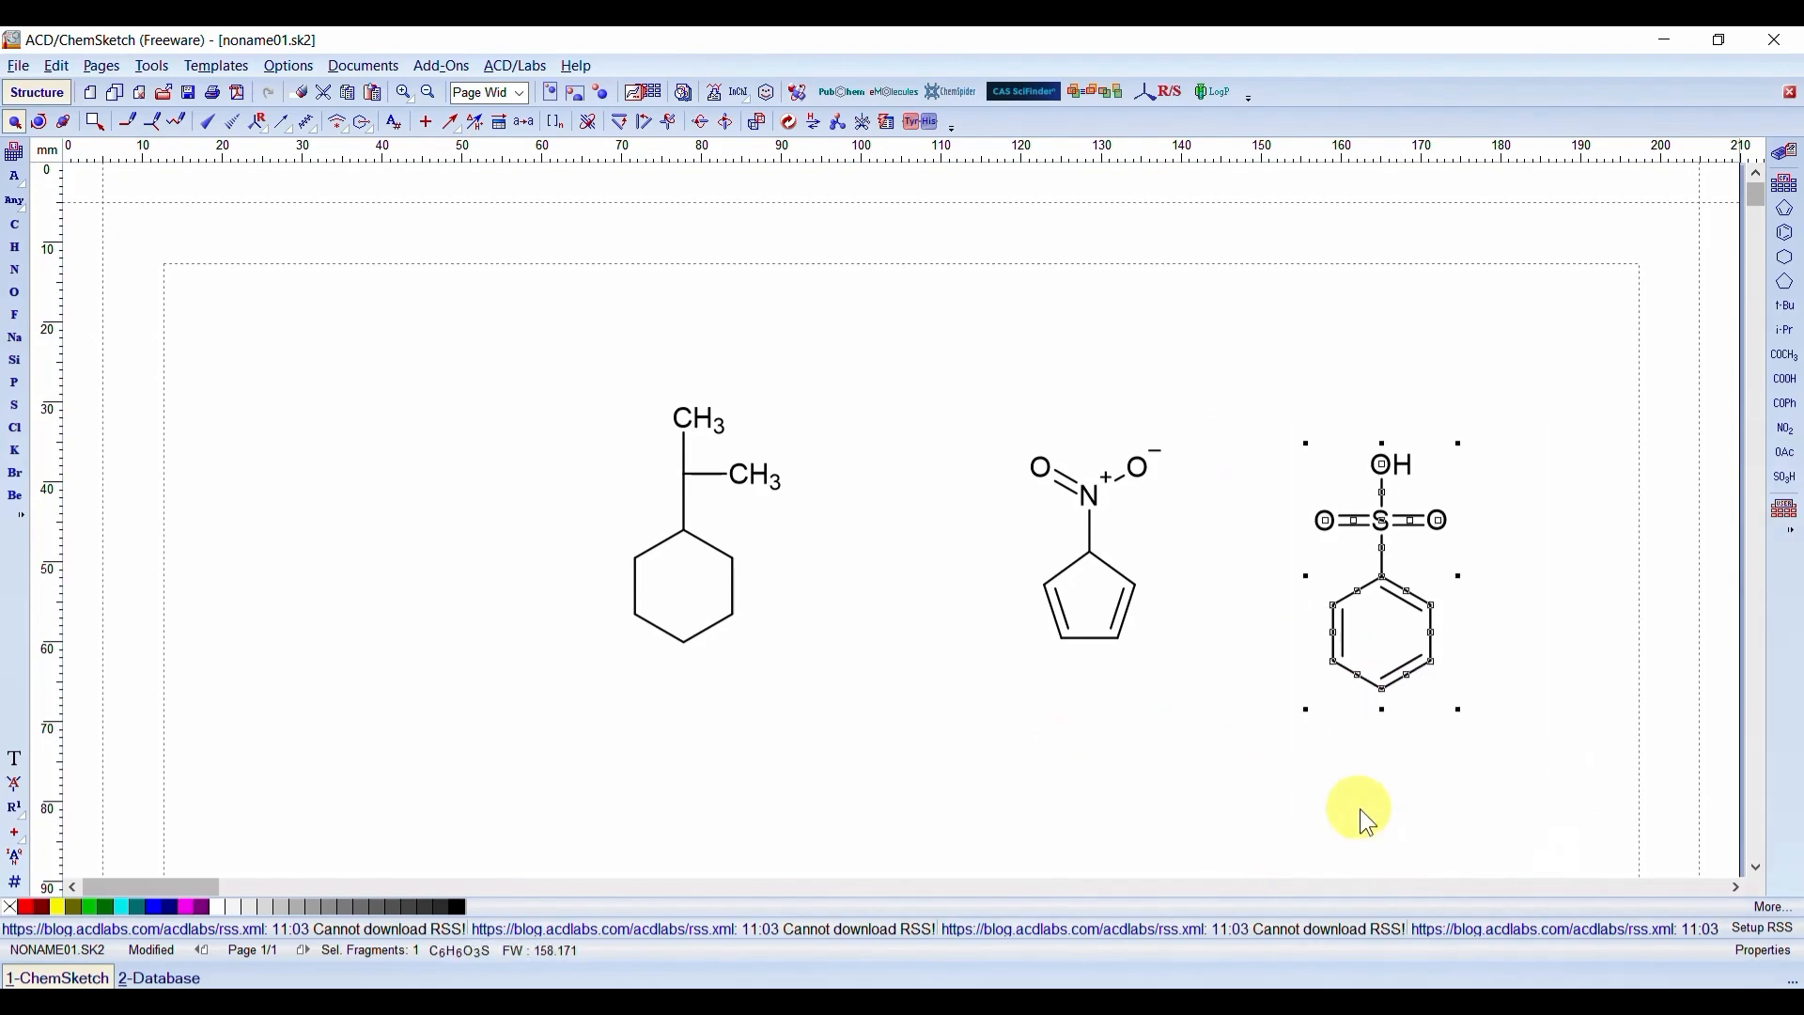
drag(1410, 696, 316, 566)
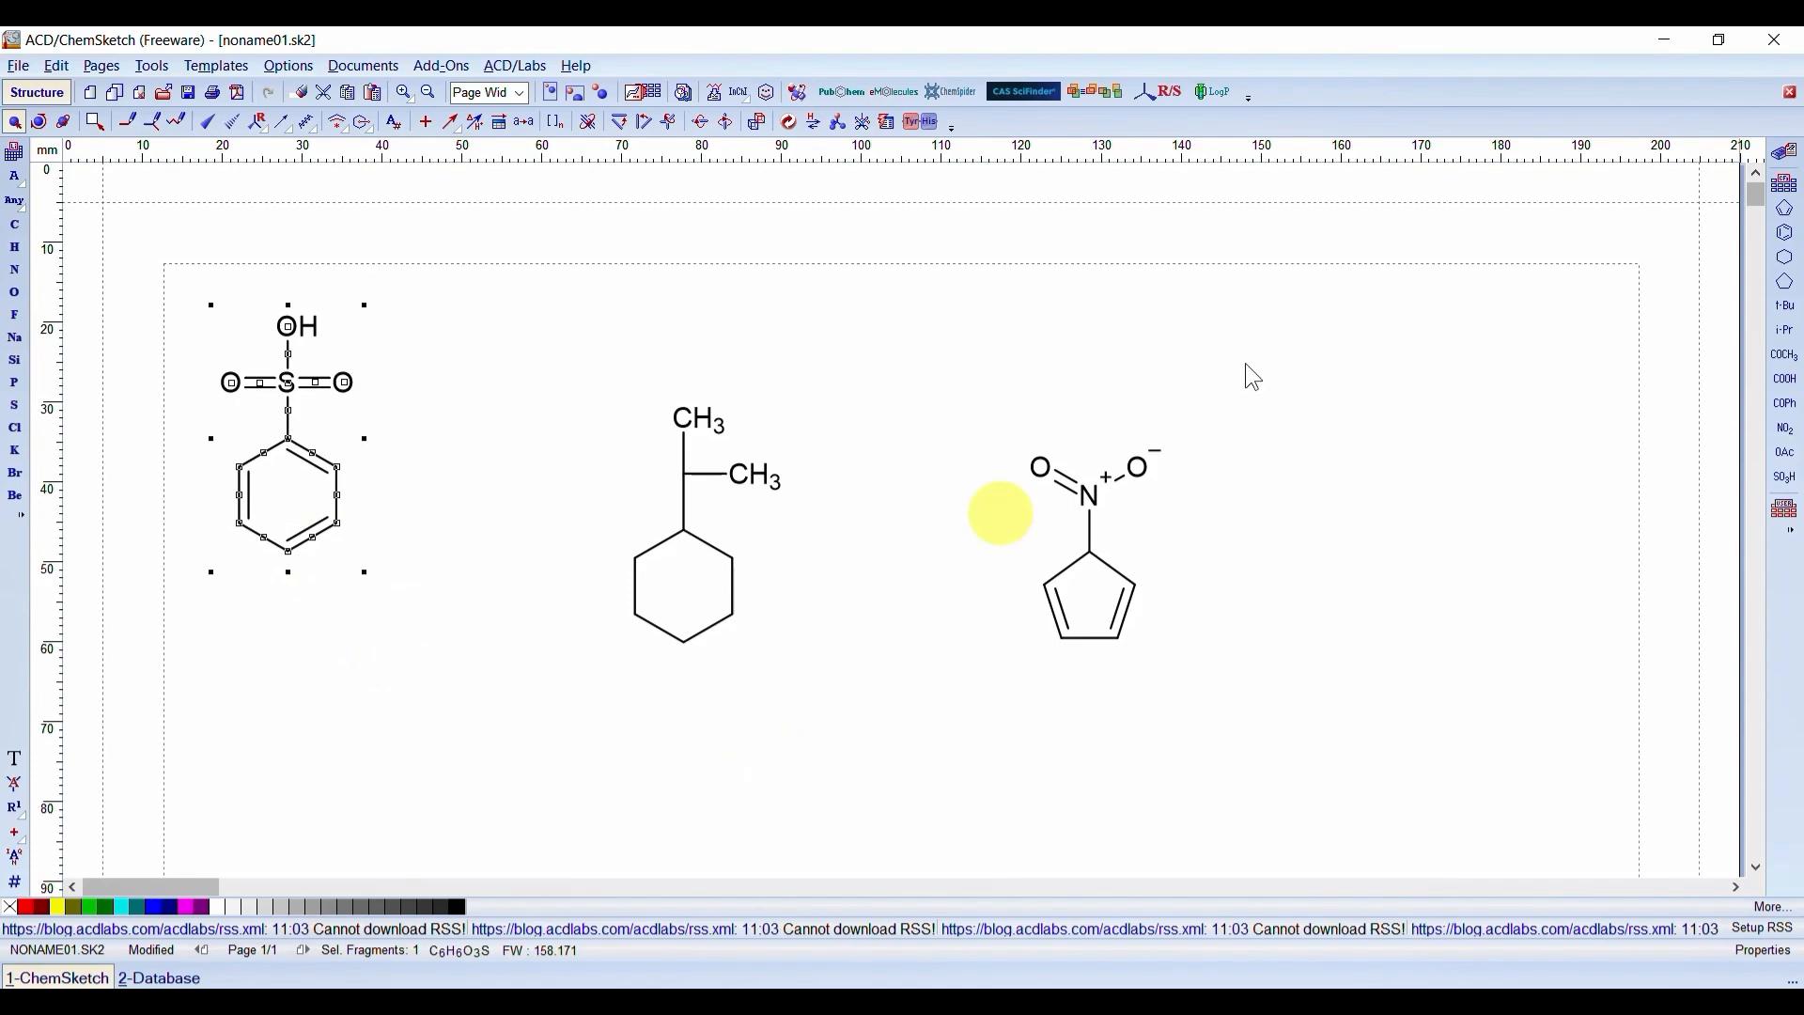
- Place a benzene ring to the right of the nitro structure and attach a COCH3 group to its uppermost carbon
click(1786, 257)
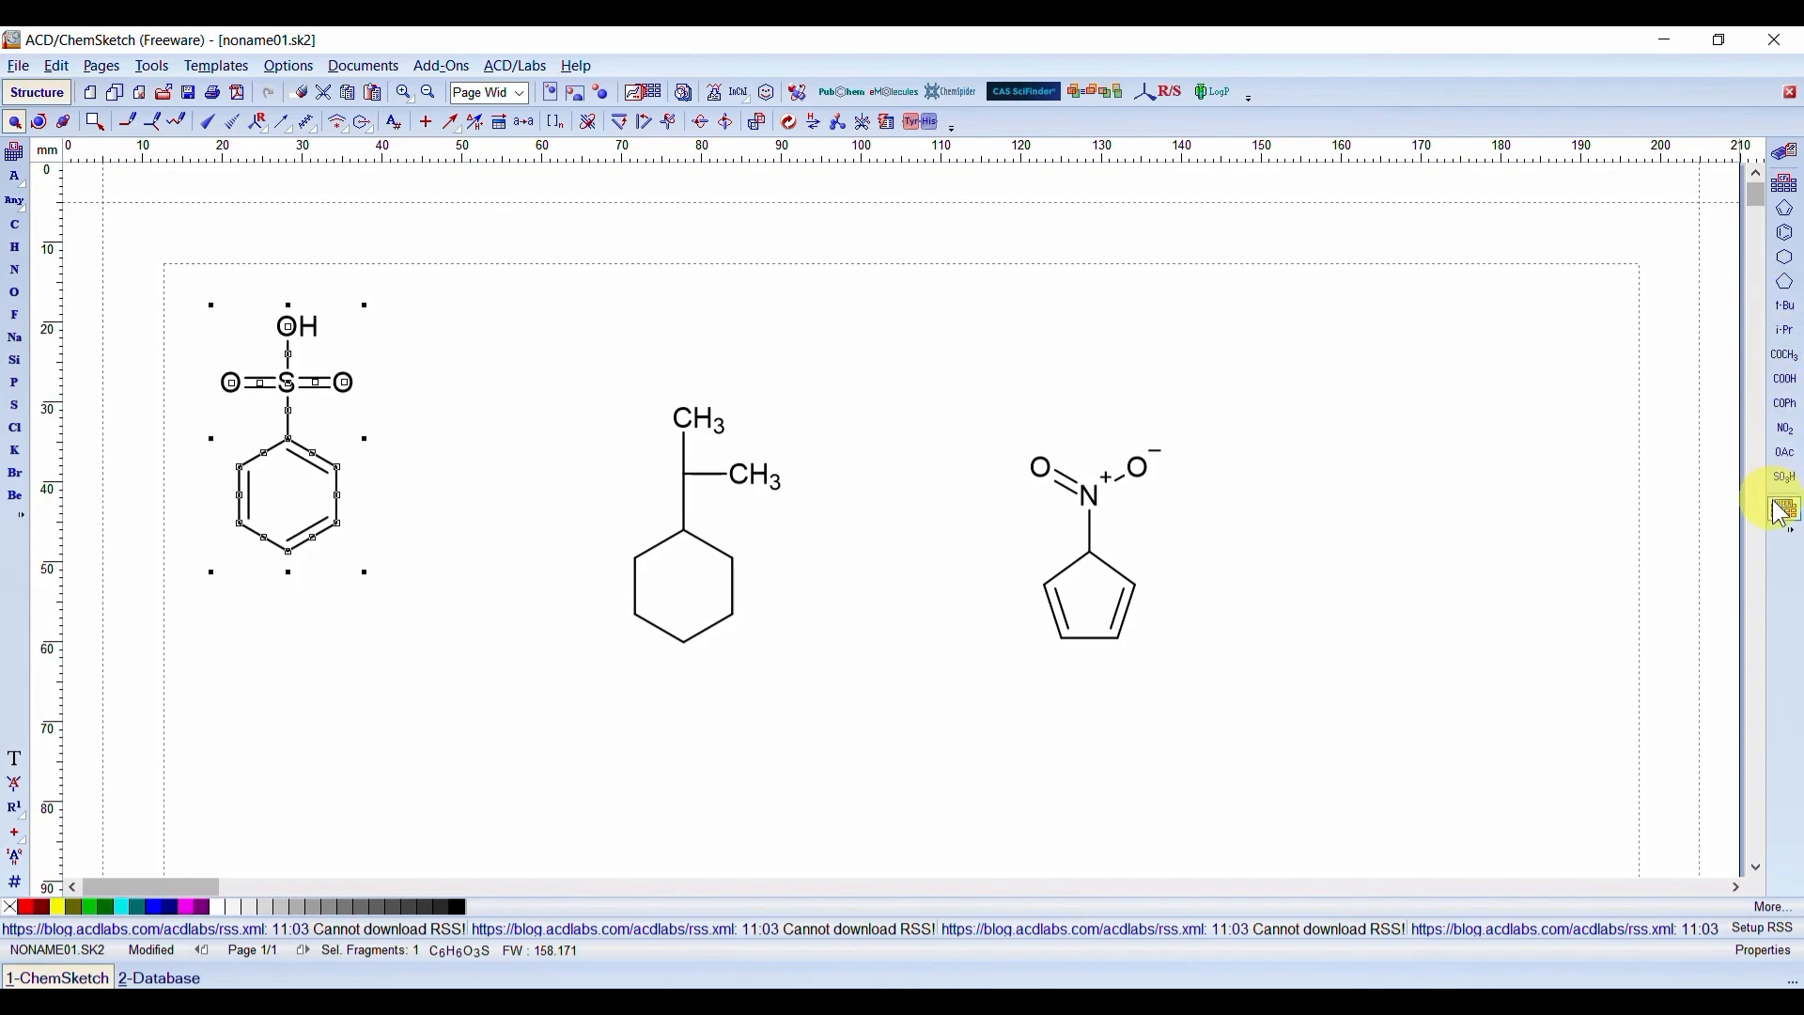
click(1788, 243)
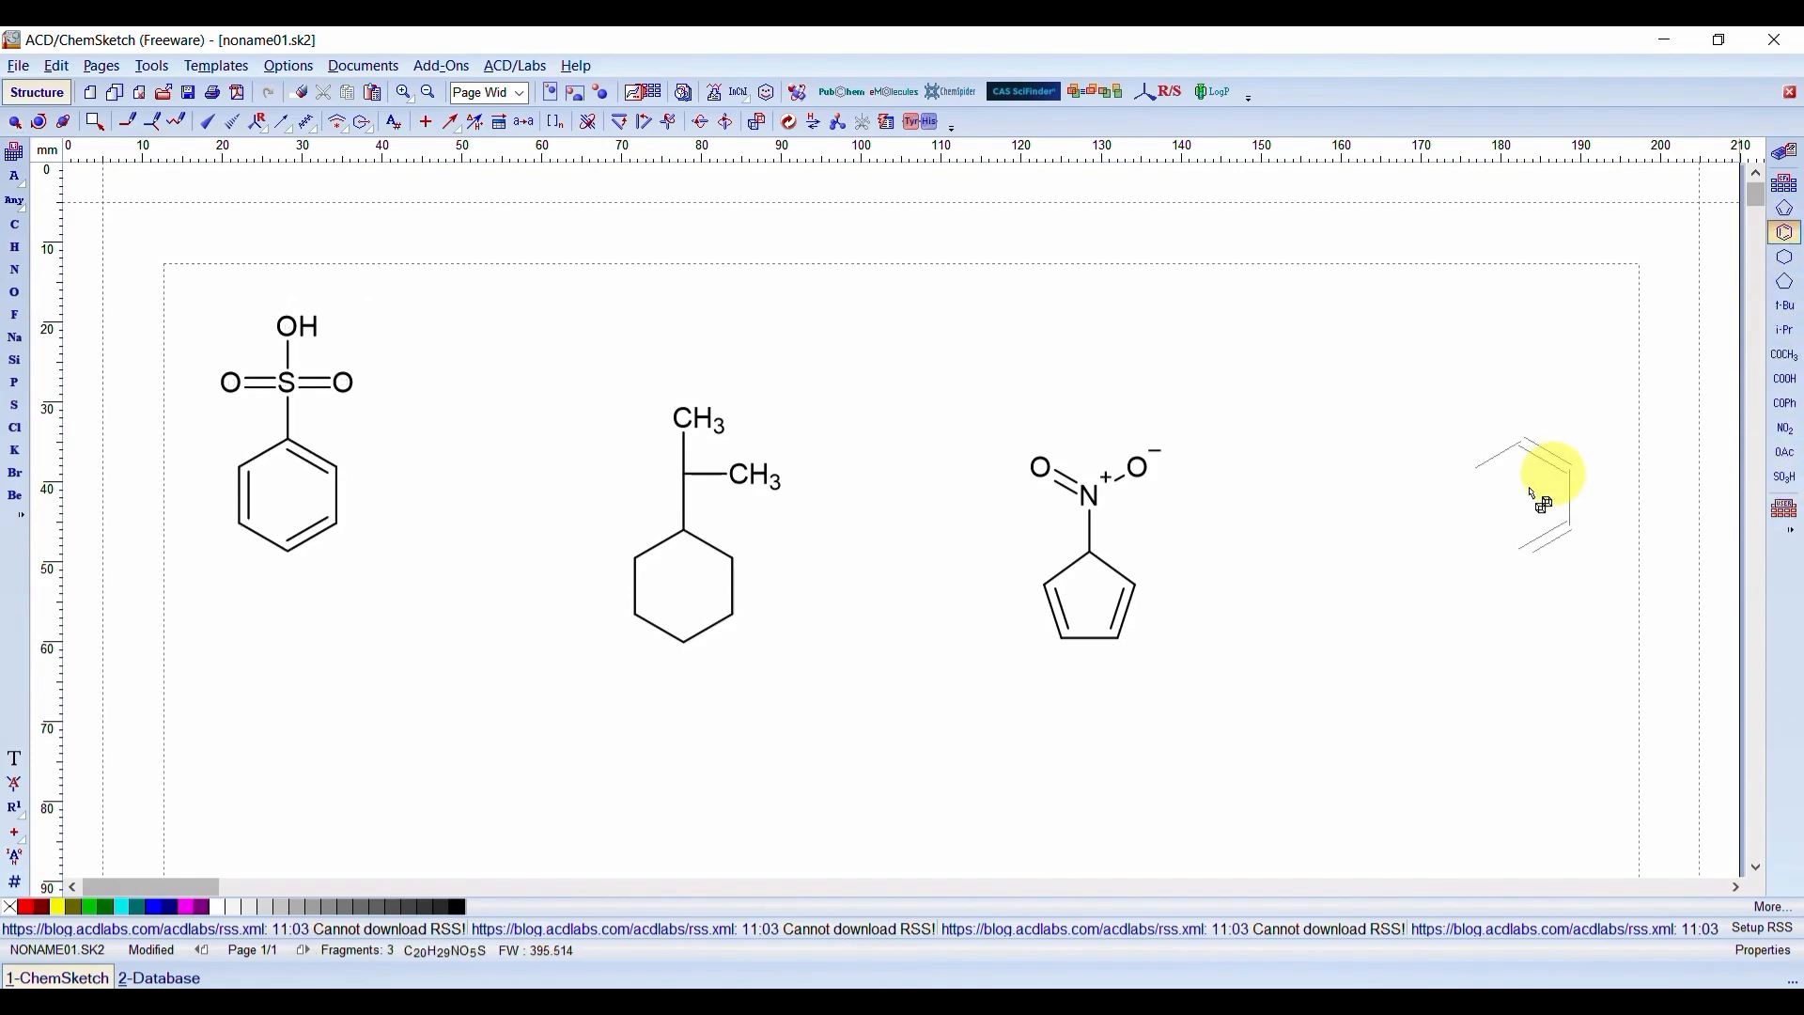
click(1389, 553)
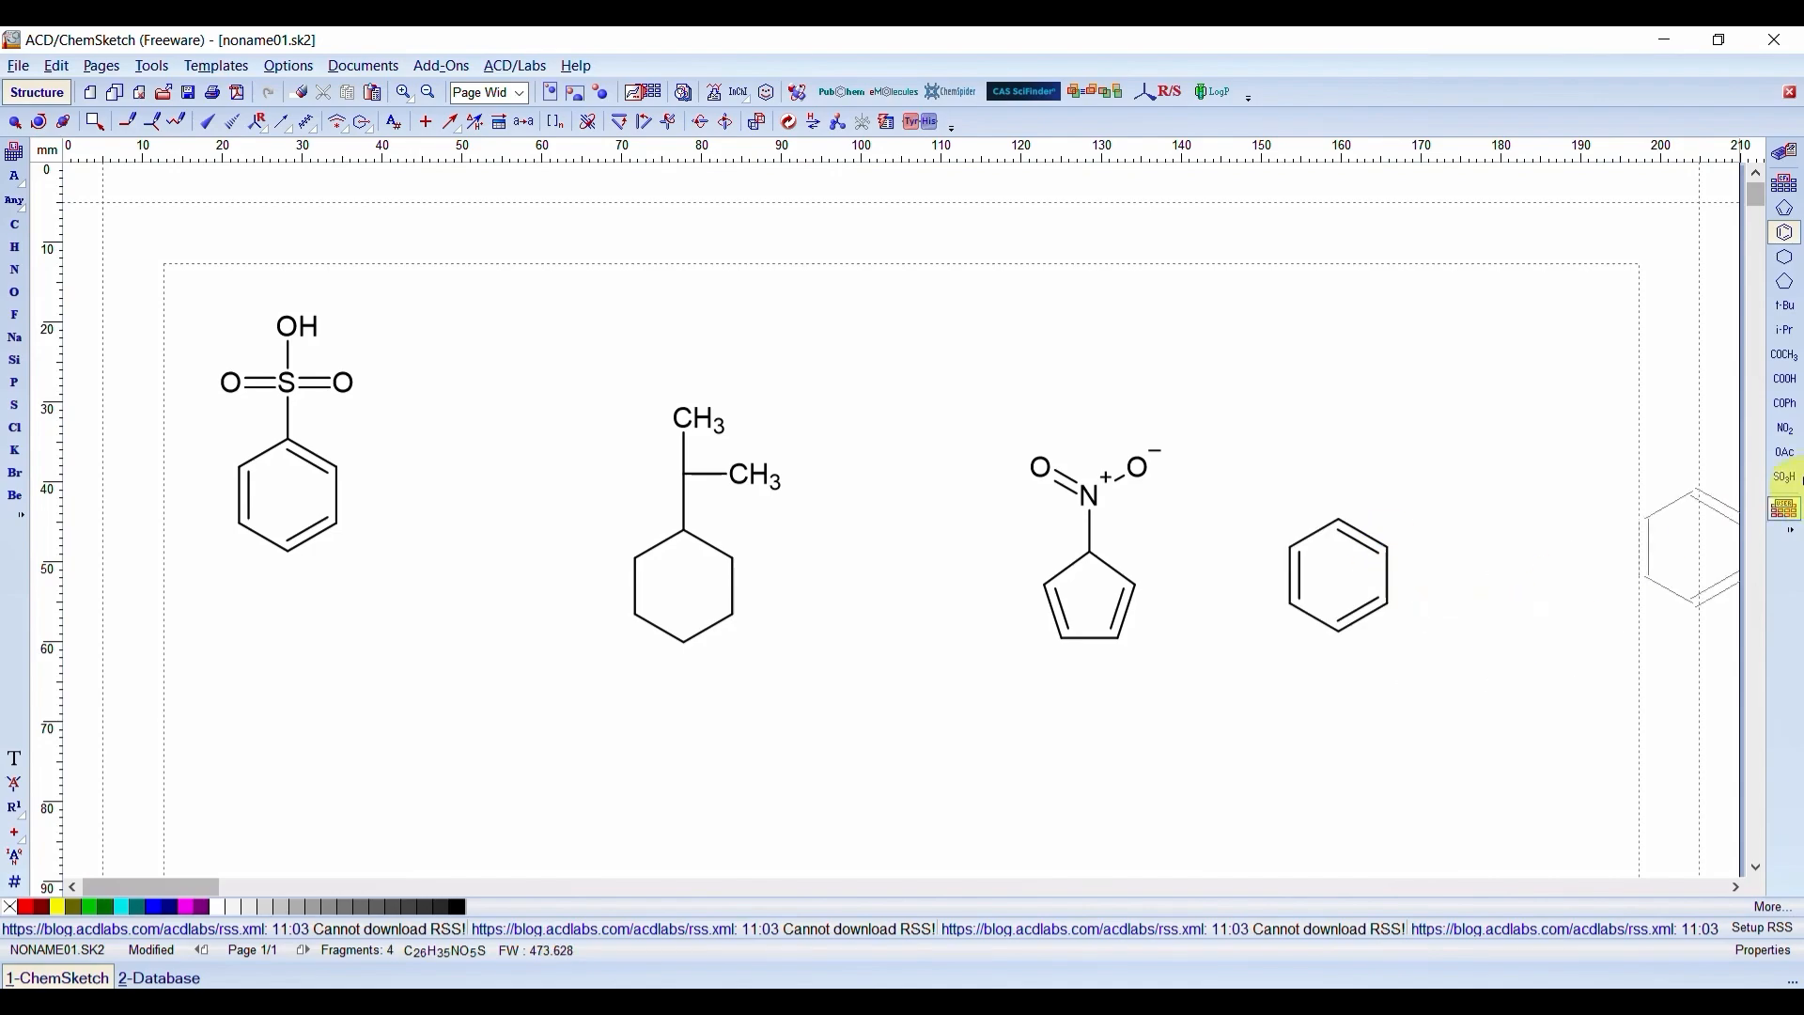
click(1783, 362)
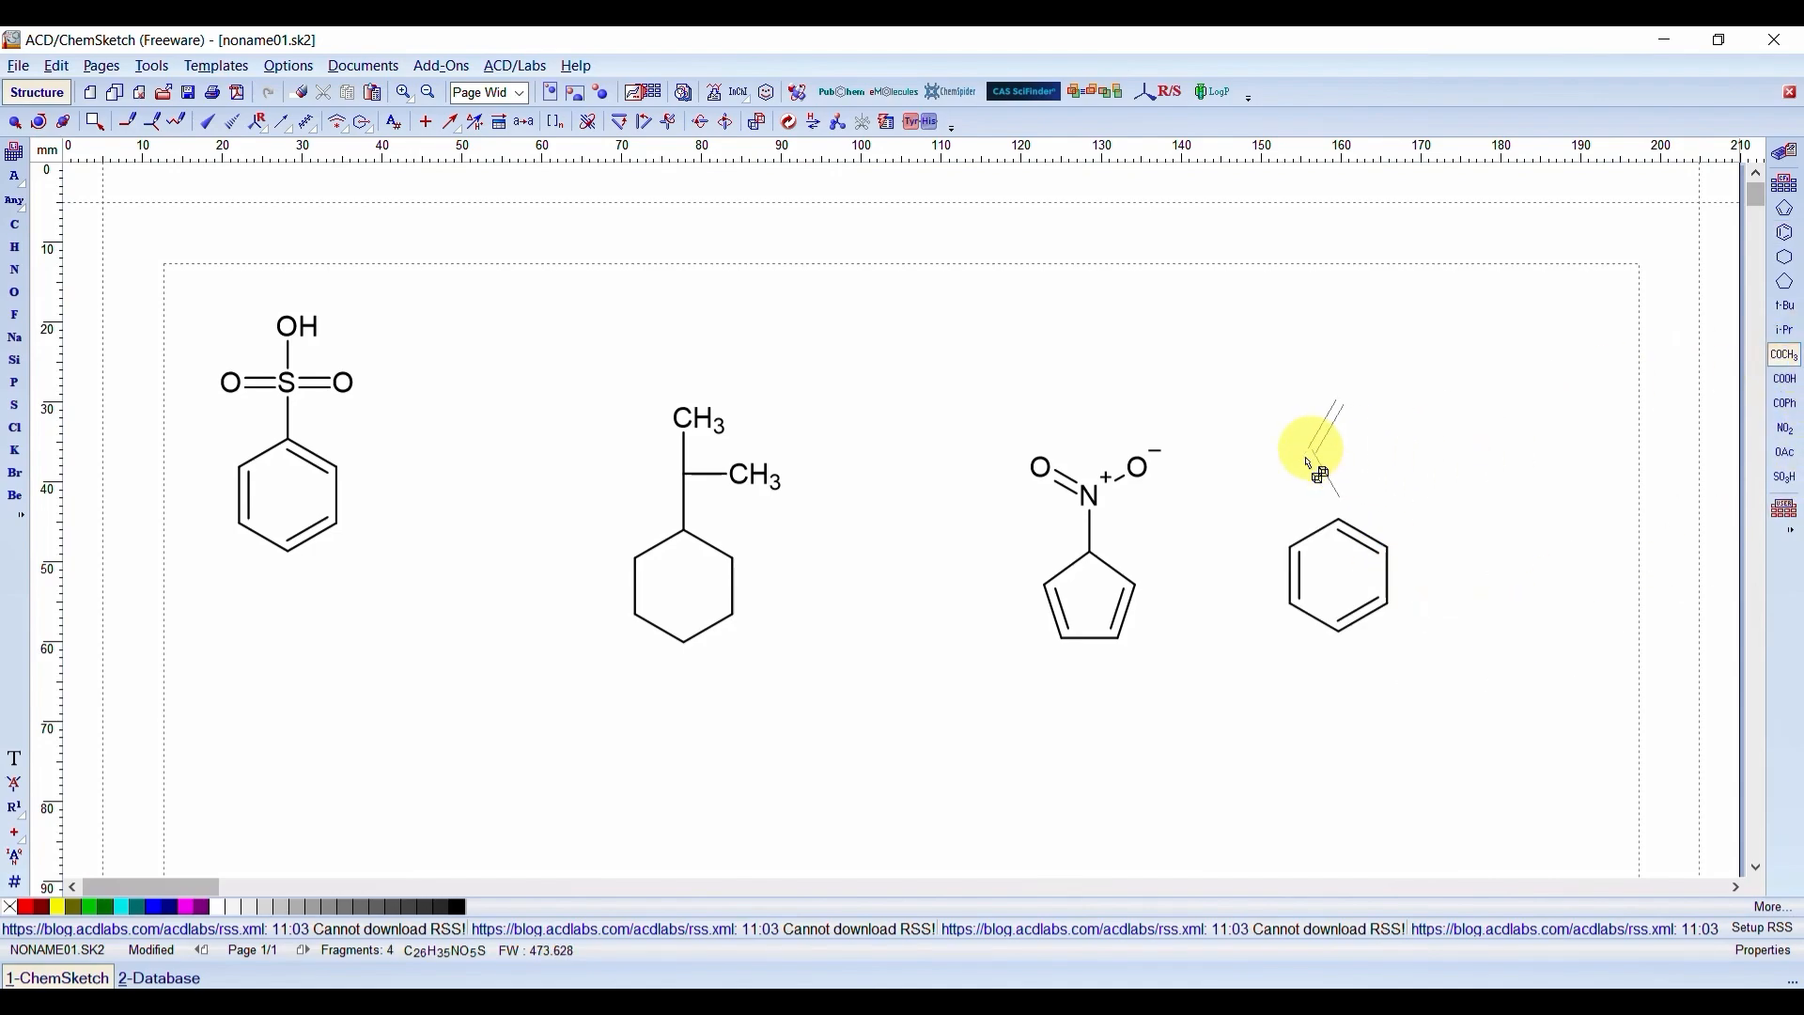
click(1347, 520)
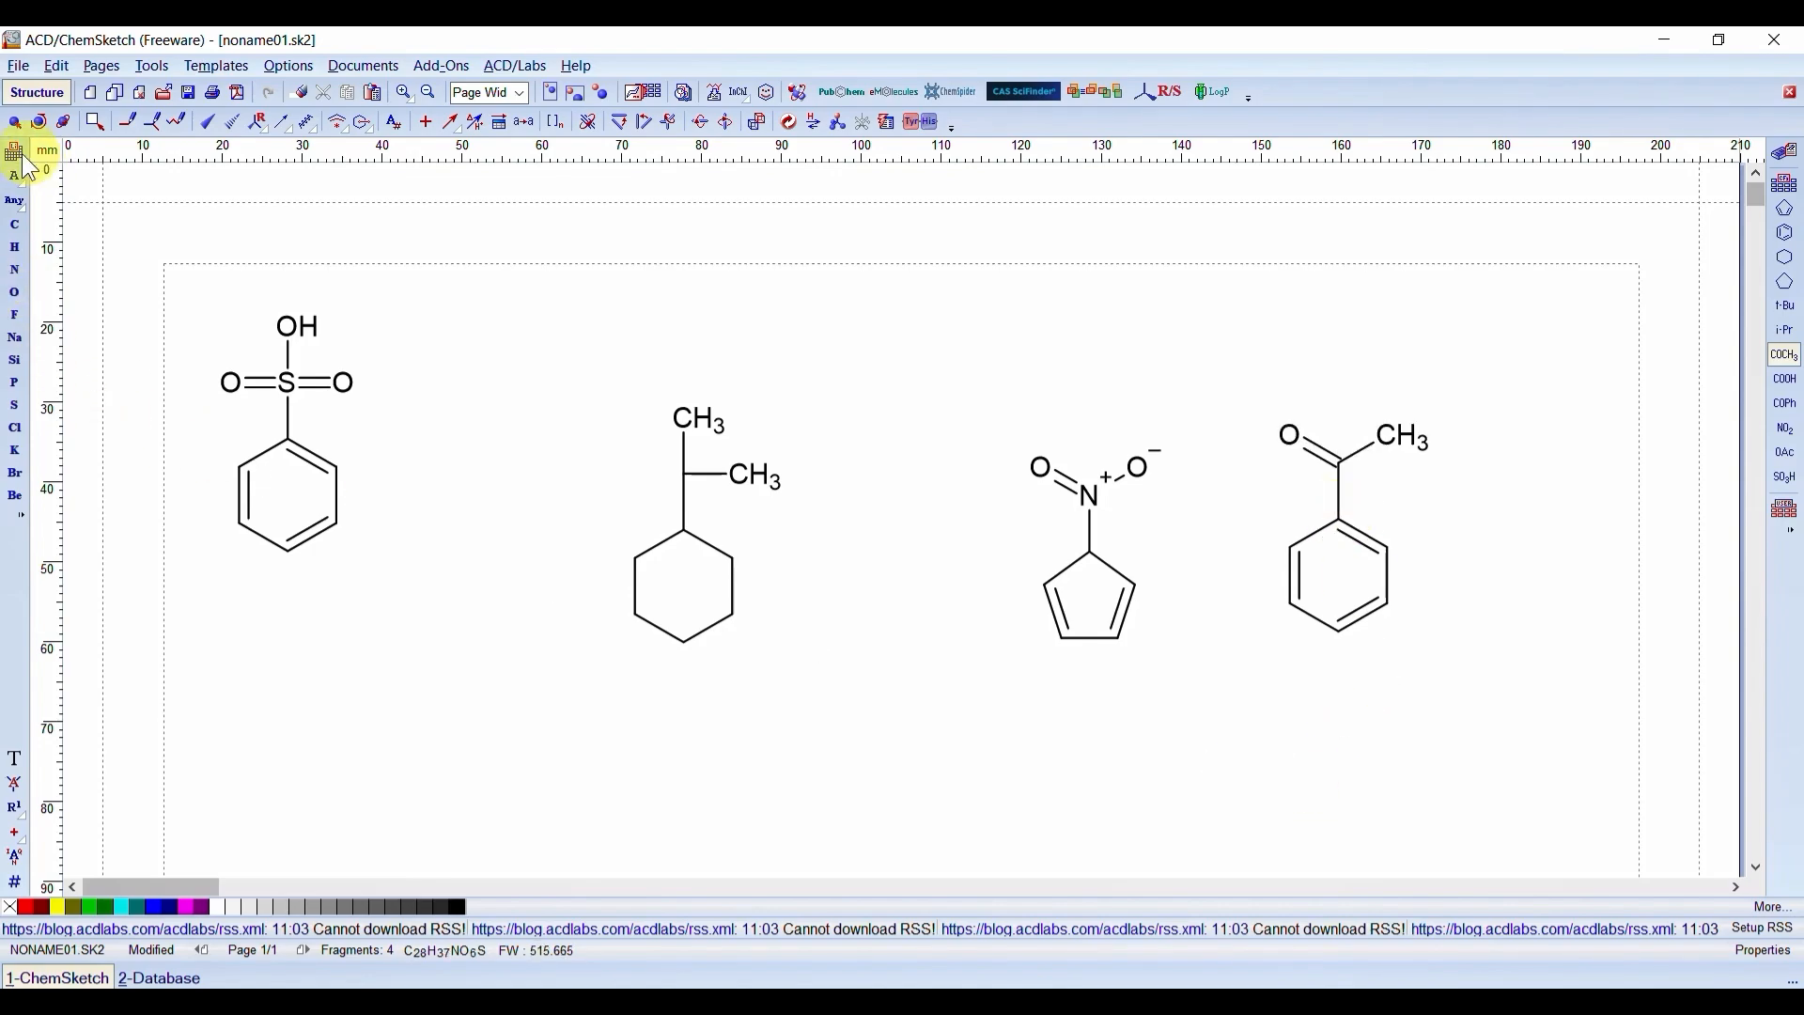
- Select the COCH3-substituted benzene and generate its structure name
click(15, 125)
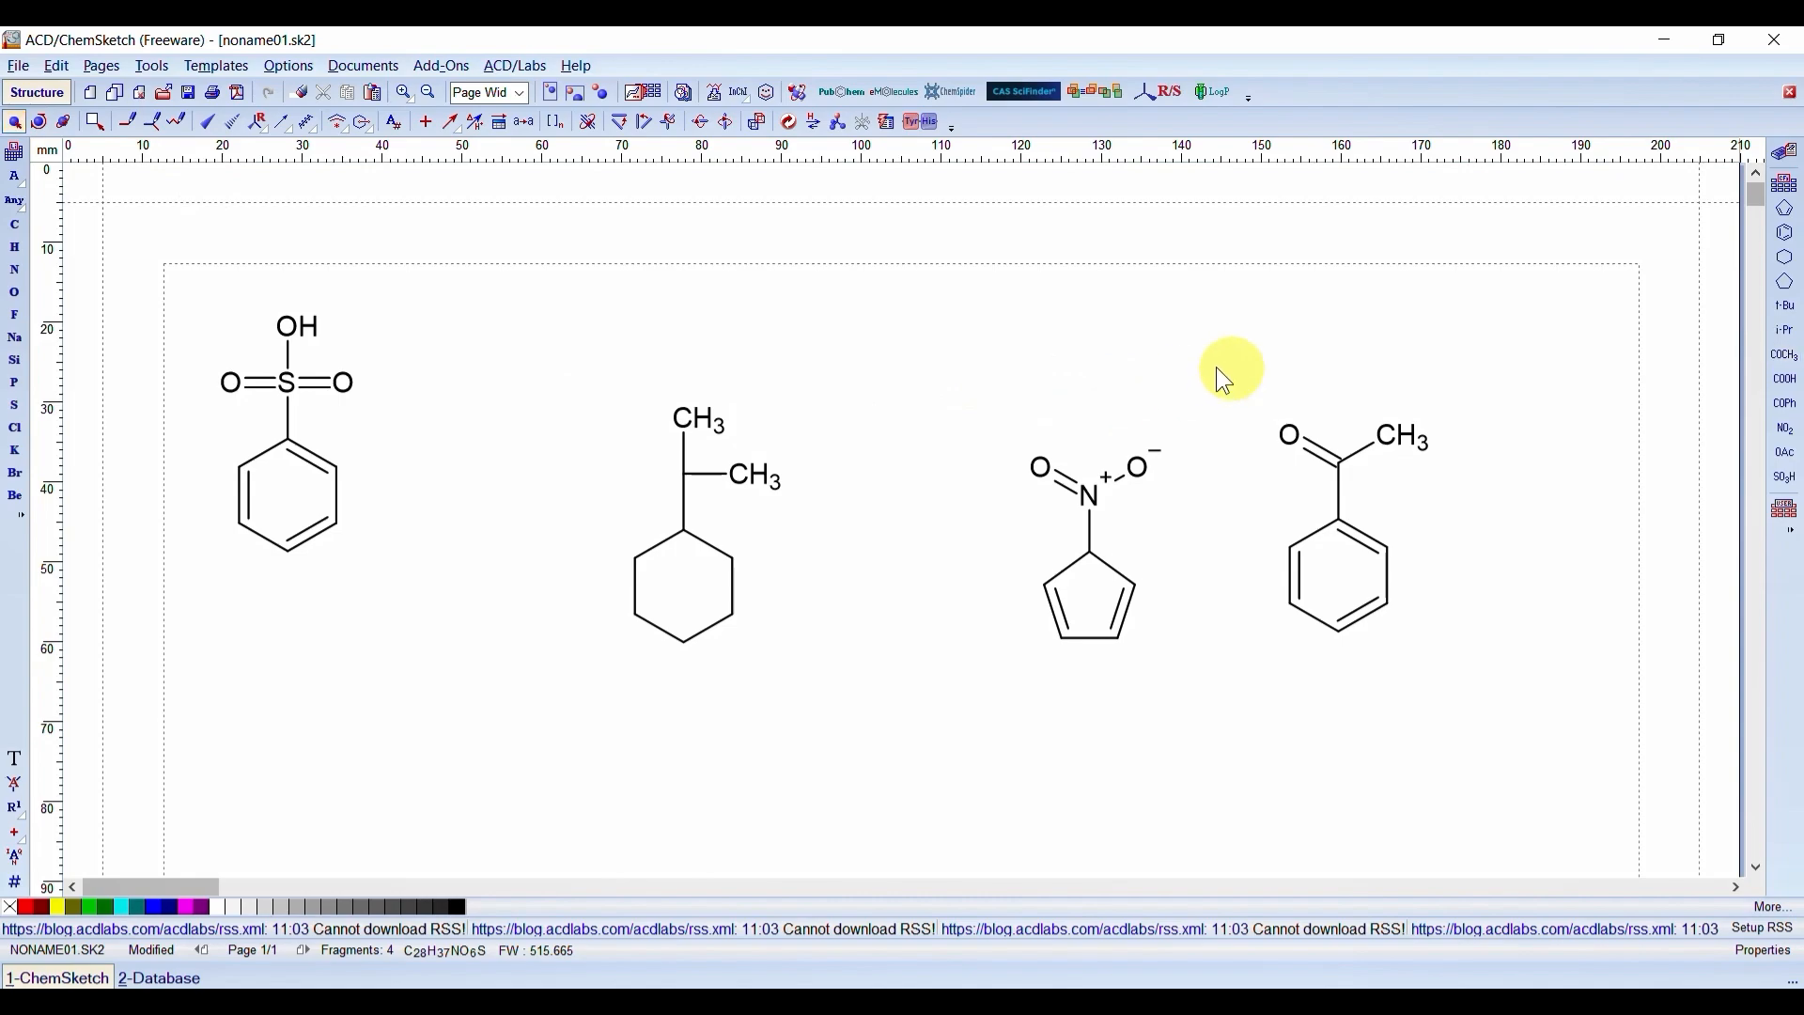
drag(1214, 364, 1532, 722)
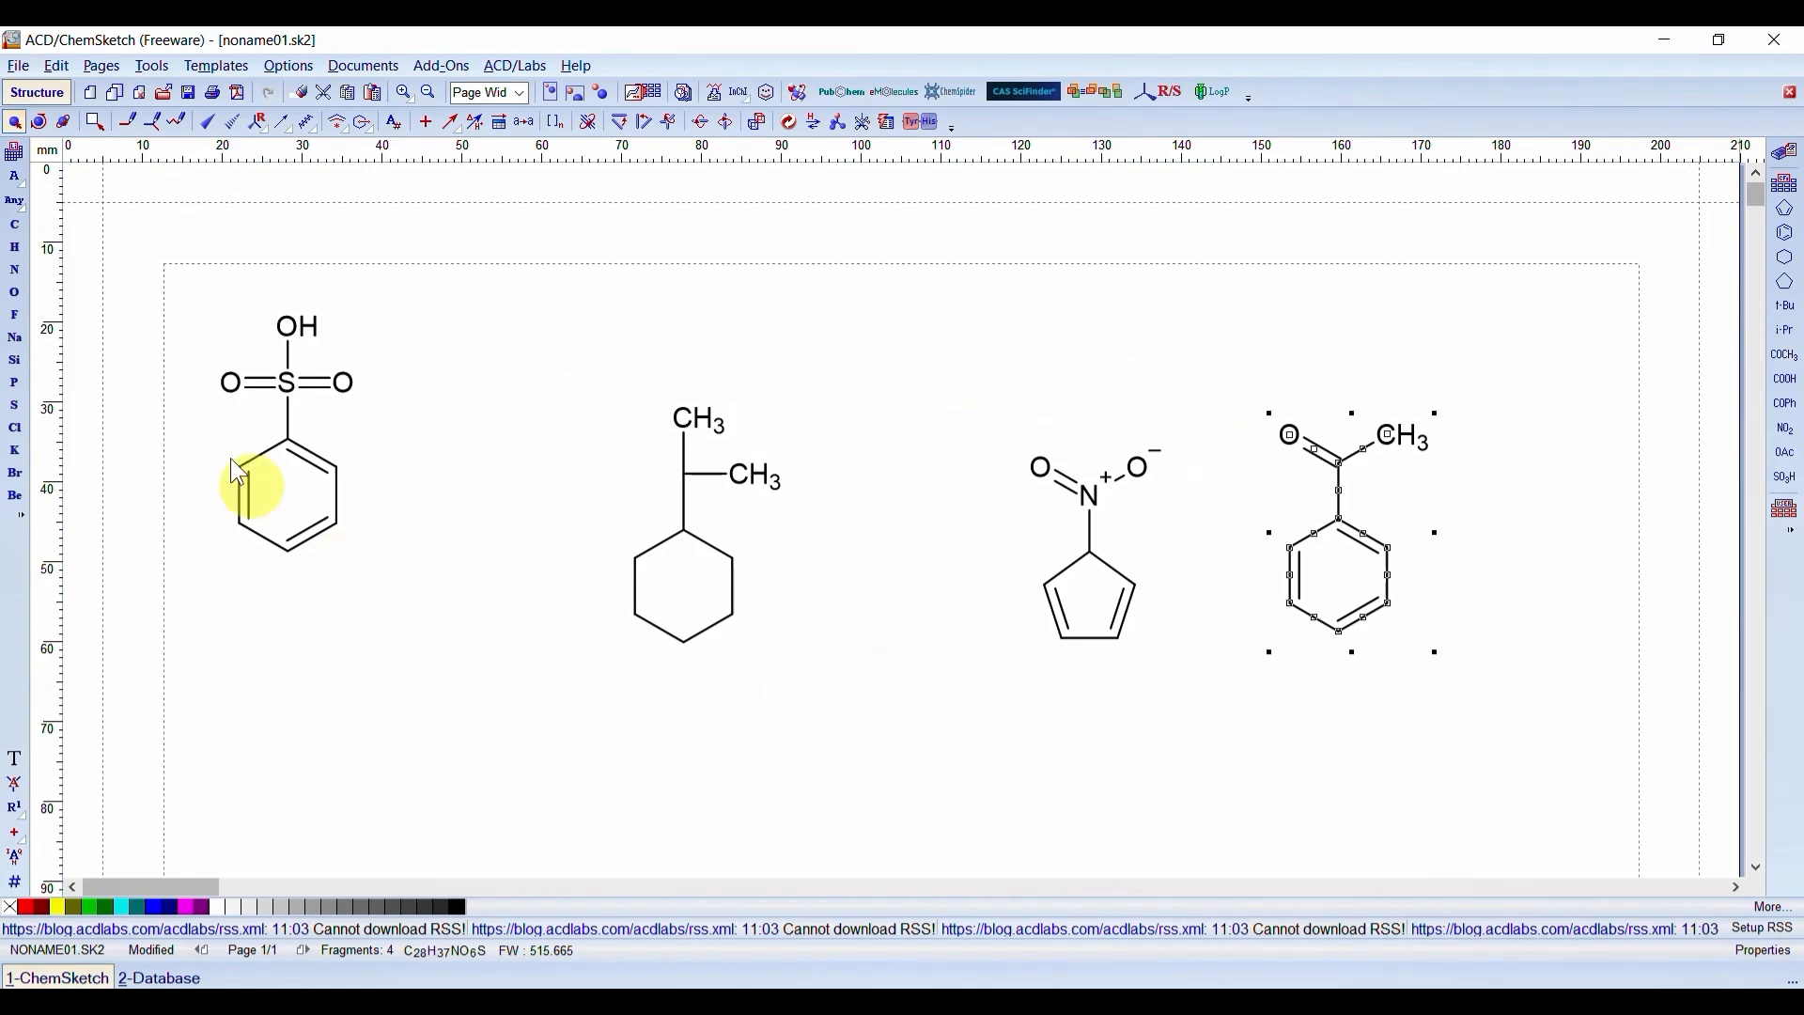
click(720, 100)
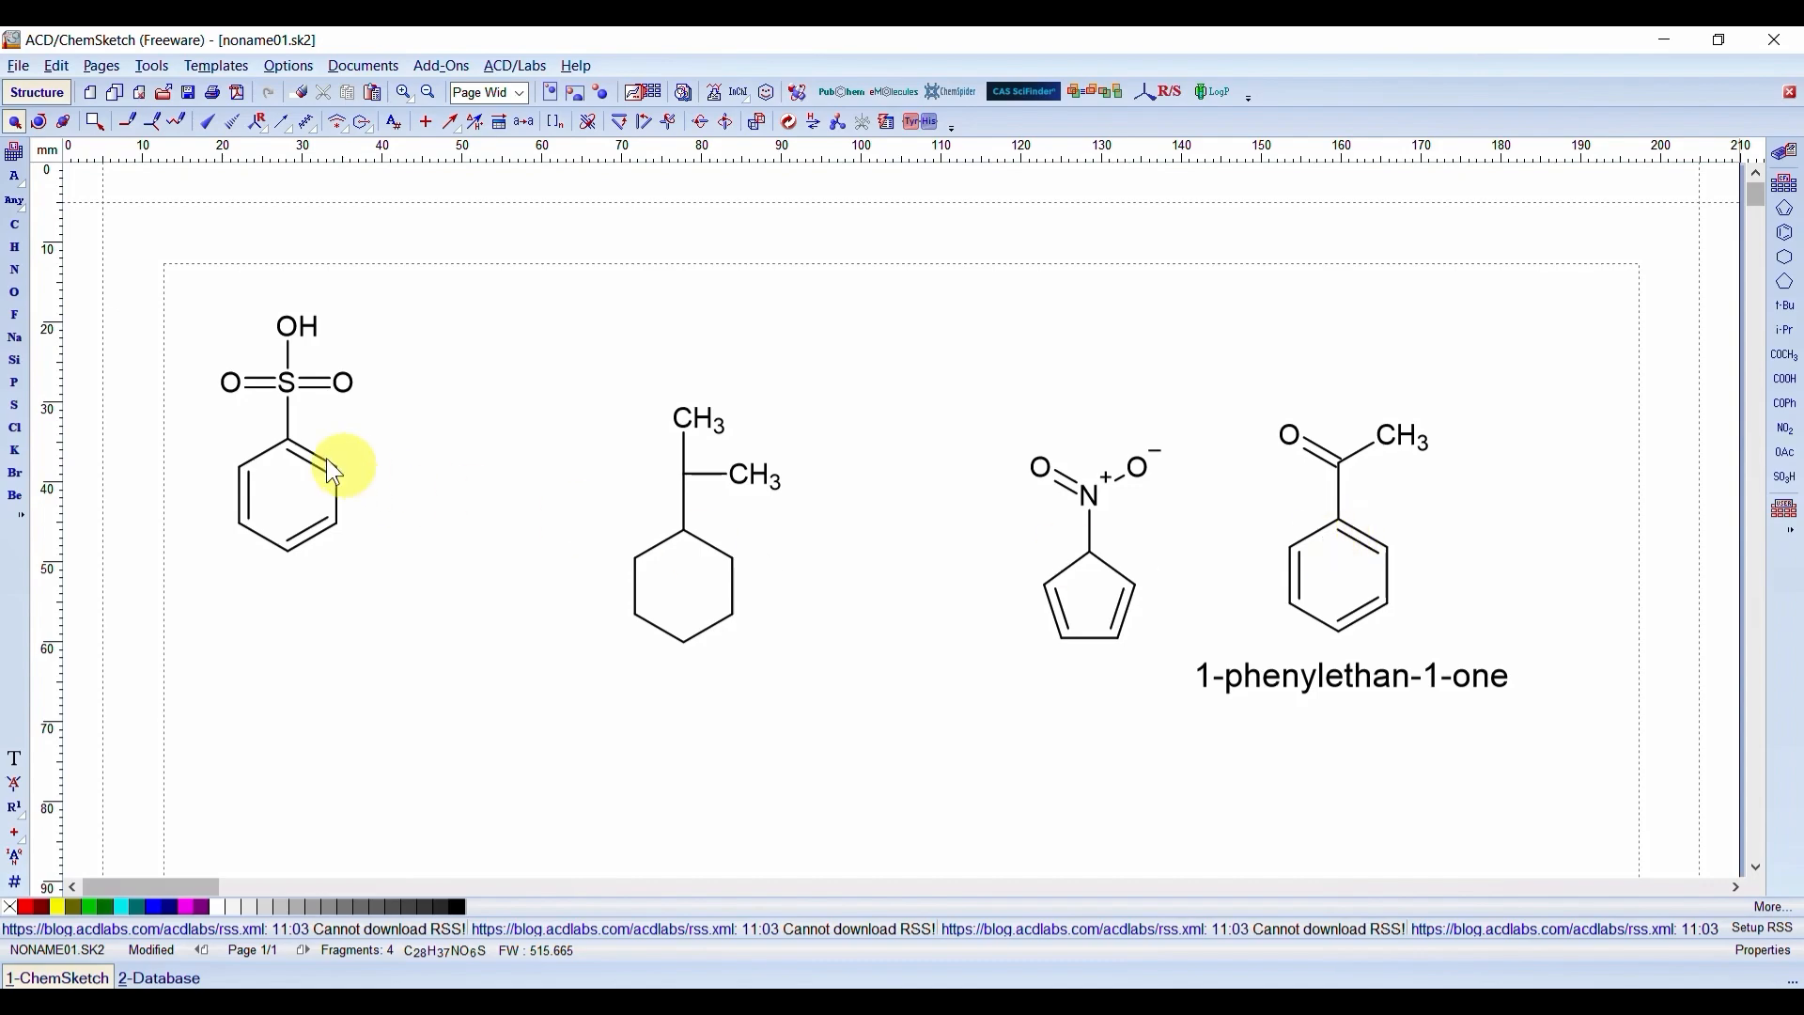
- Lasso all the structures and the name label on the page and delete them
click(94, 121)
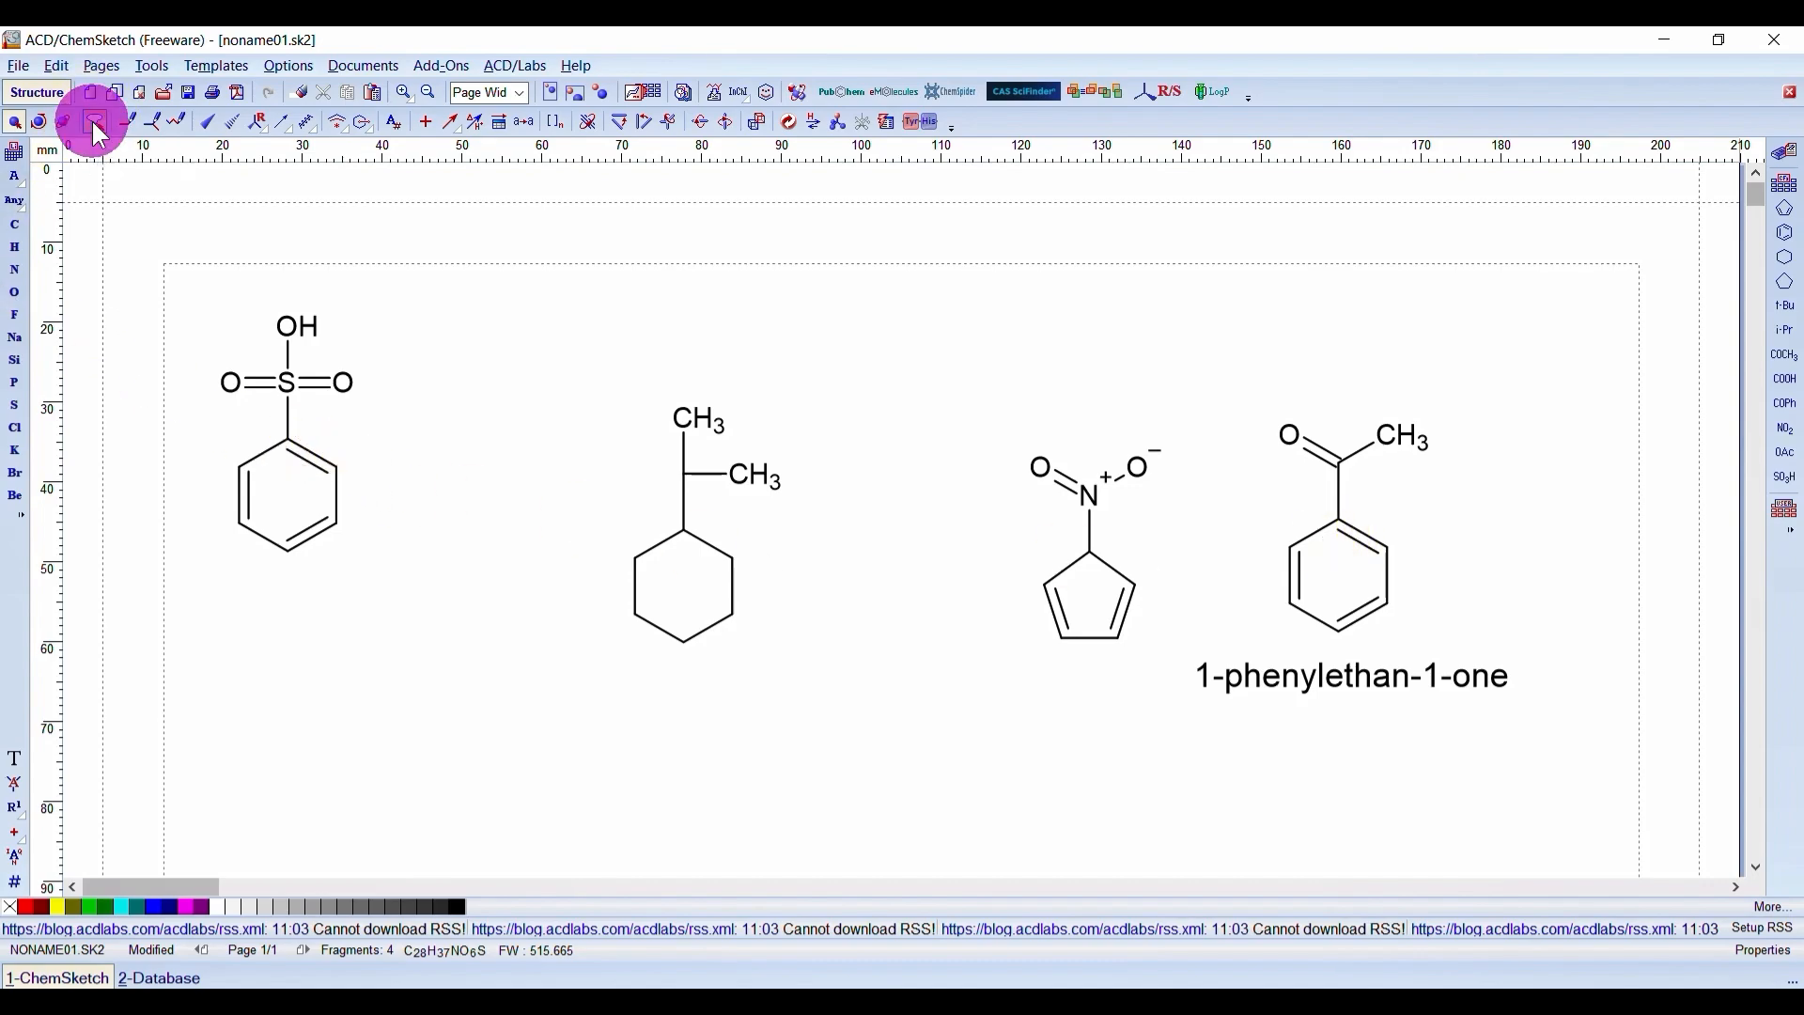
mouse_move(179, 296)
mouse_down()
mouse_move(177, 592)
mouse_move(940, 881)
mouse_move(1551, 705)
mouse_move(1555, 221)
mouse_move(1522, 234)
mouse_up()
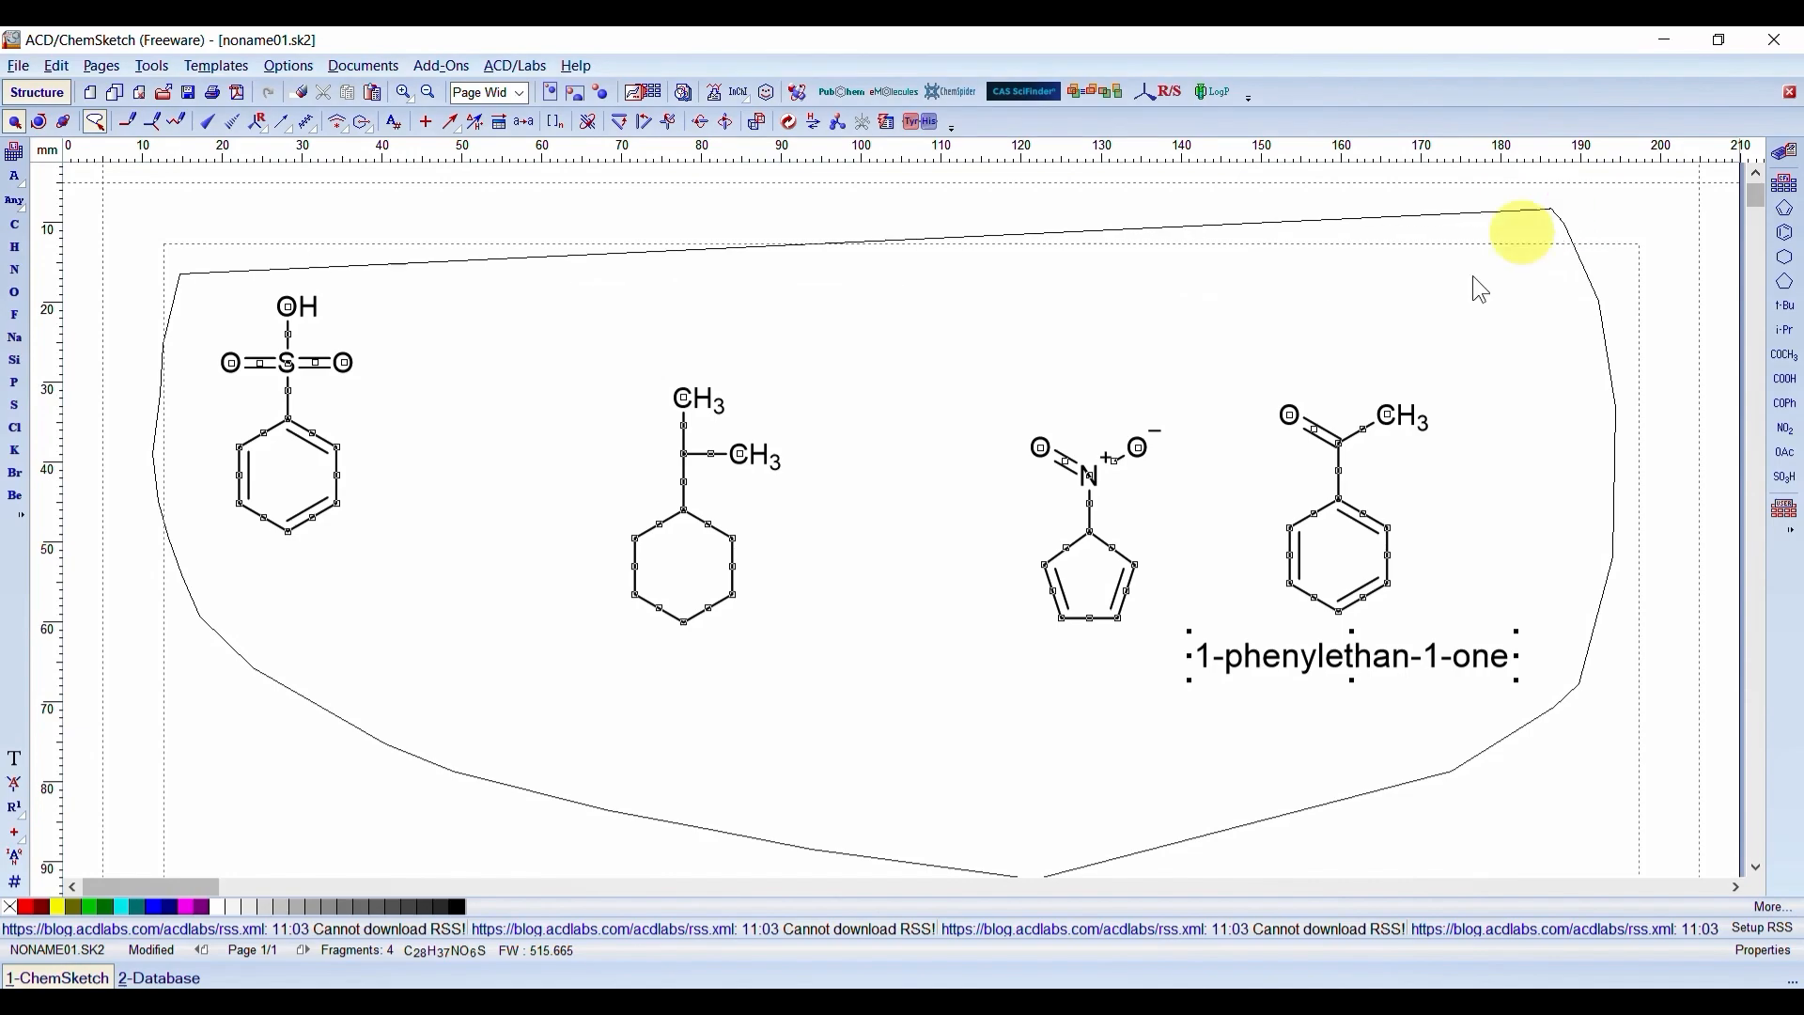
right_click(703, 618)
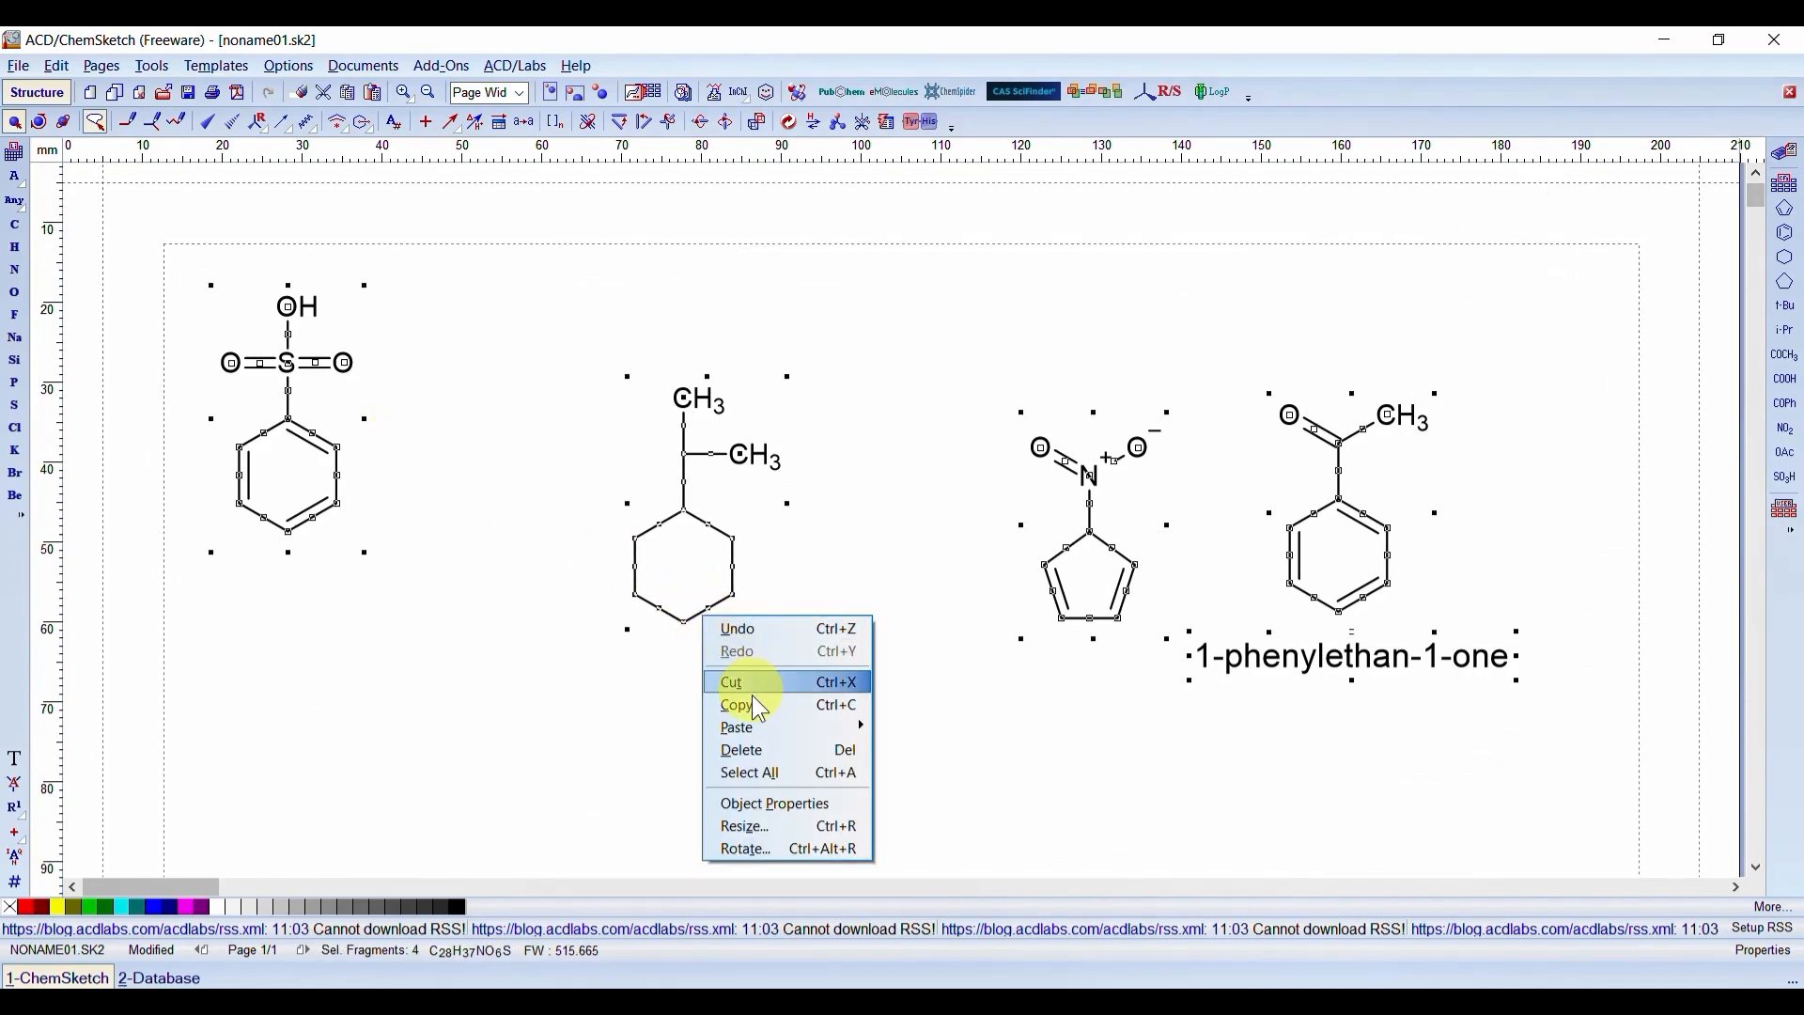
click(749, 750)
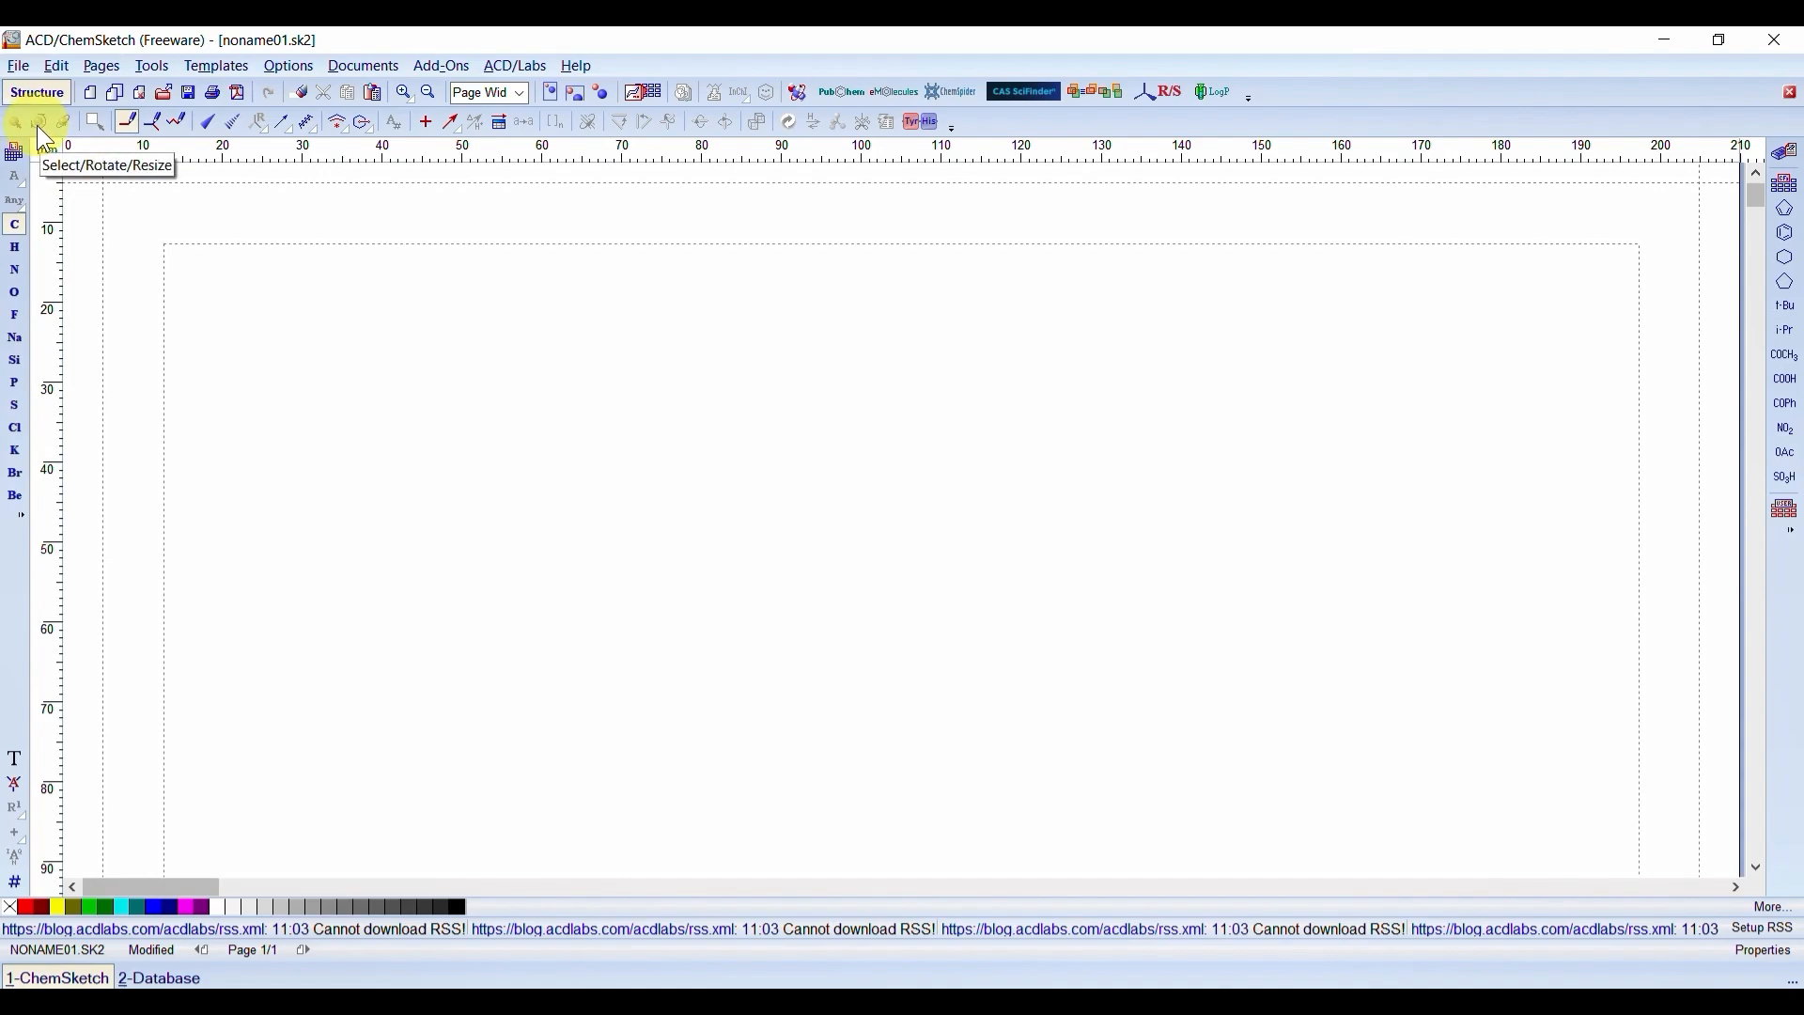
- Draw a three-carbon chain with single carbon bonds near the upper left of the page
click(12, 223)
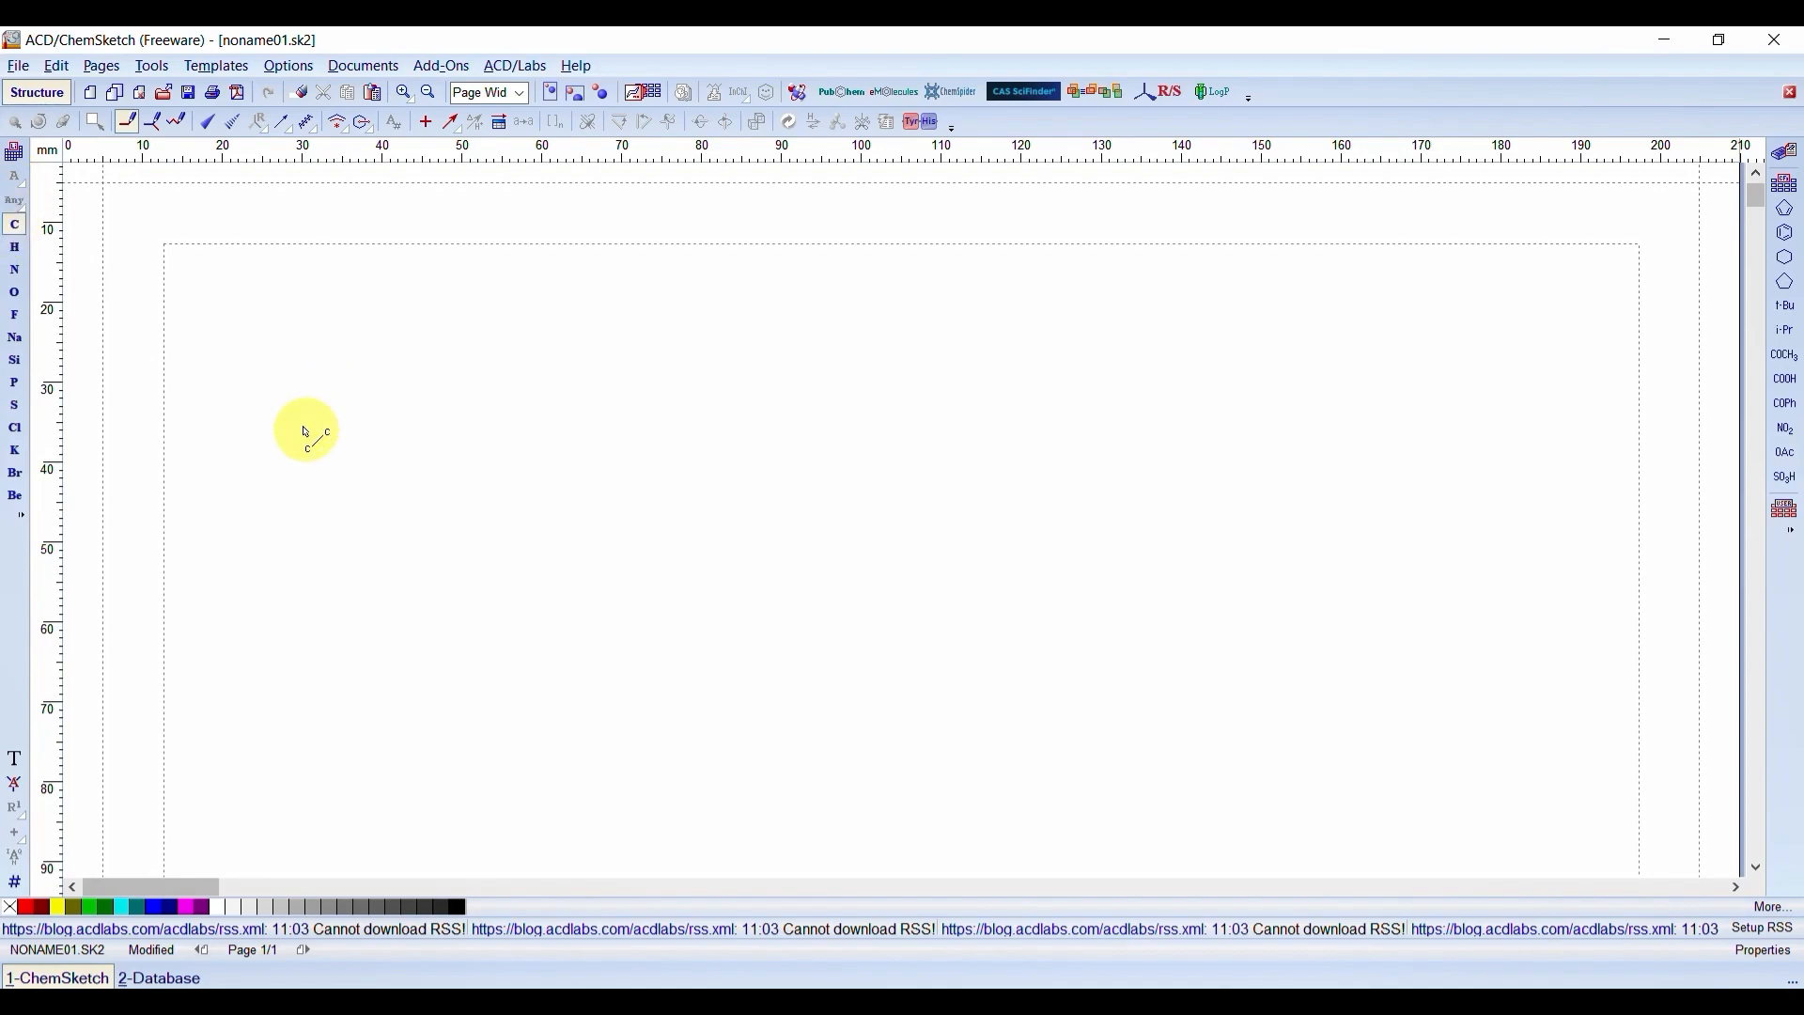
click(129, 124)
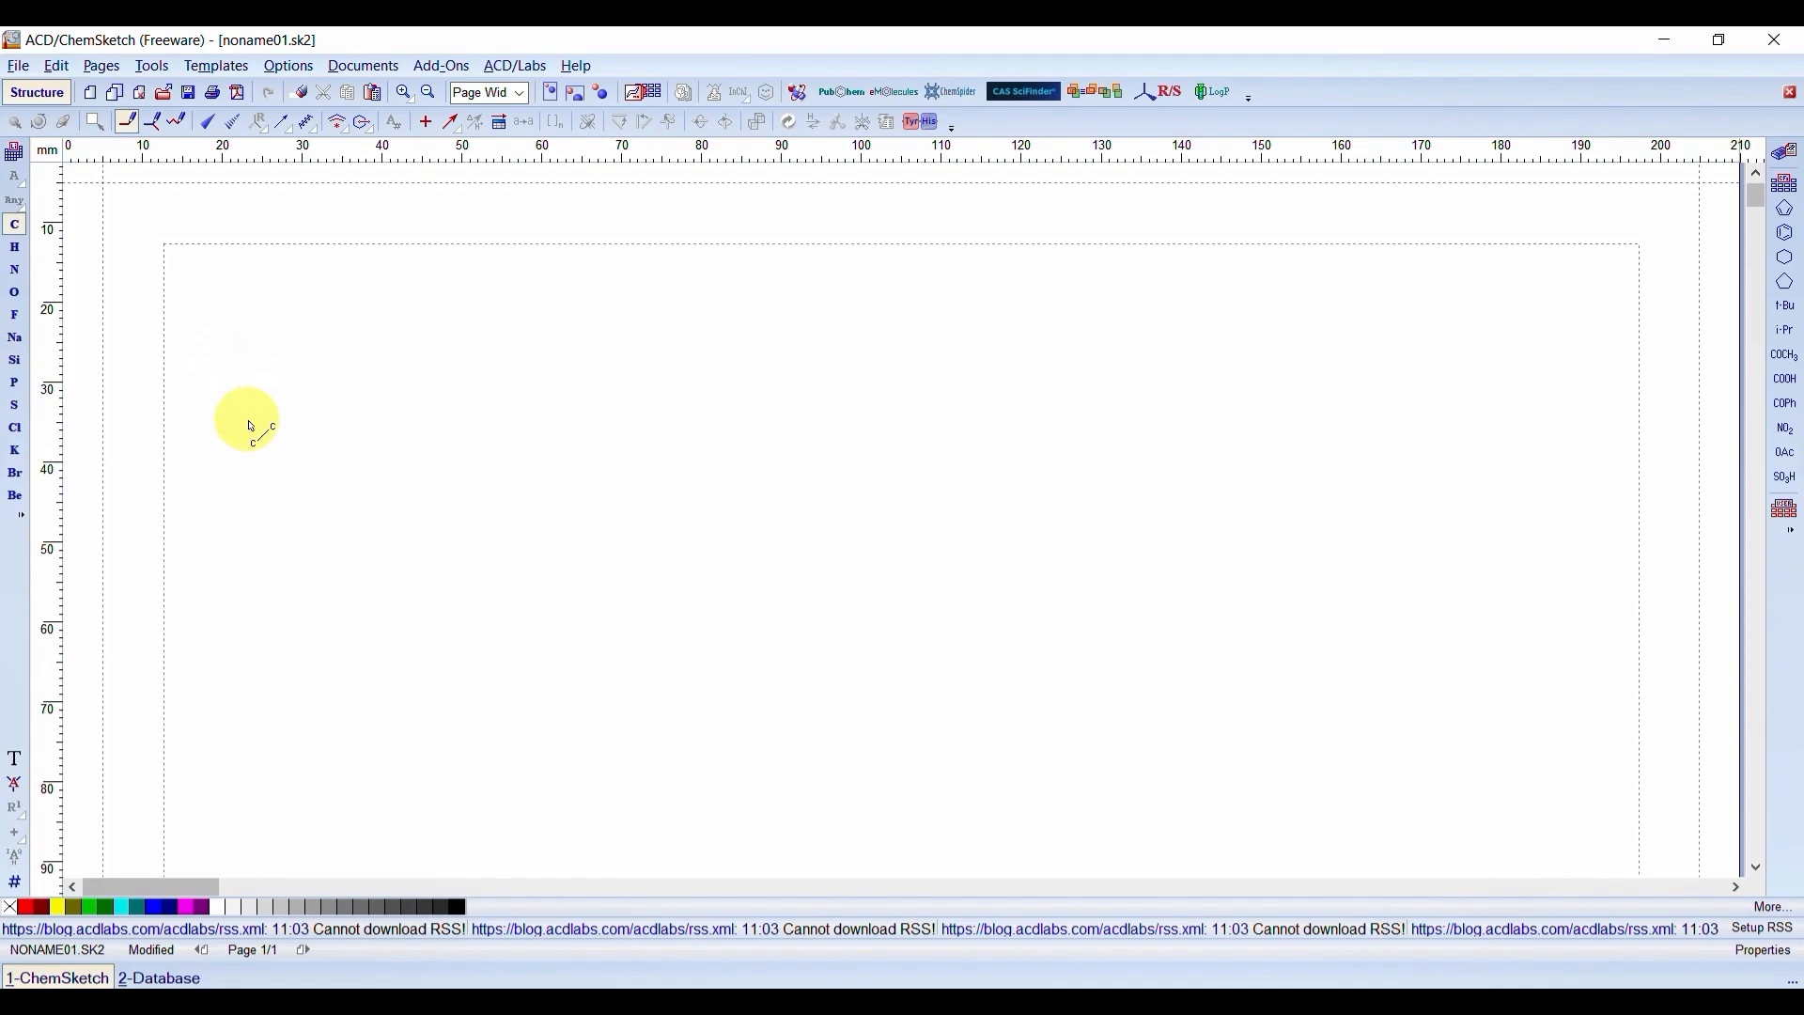
drag(252, 427, 376, 429)
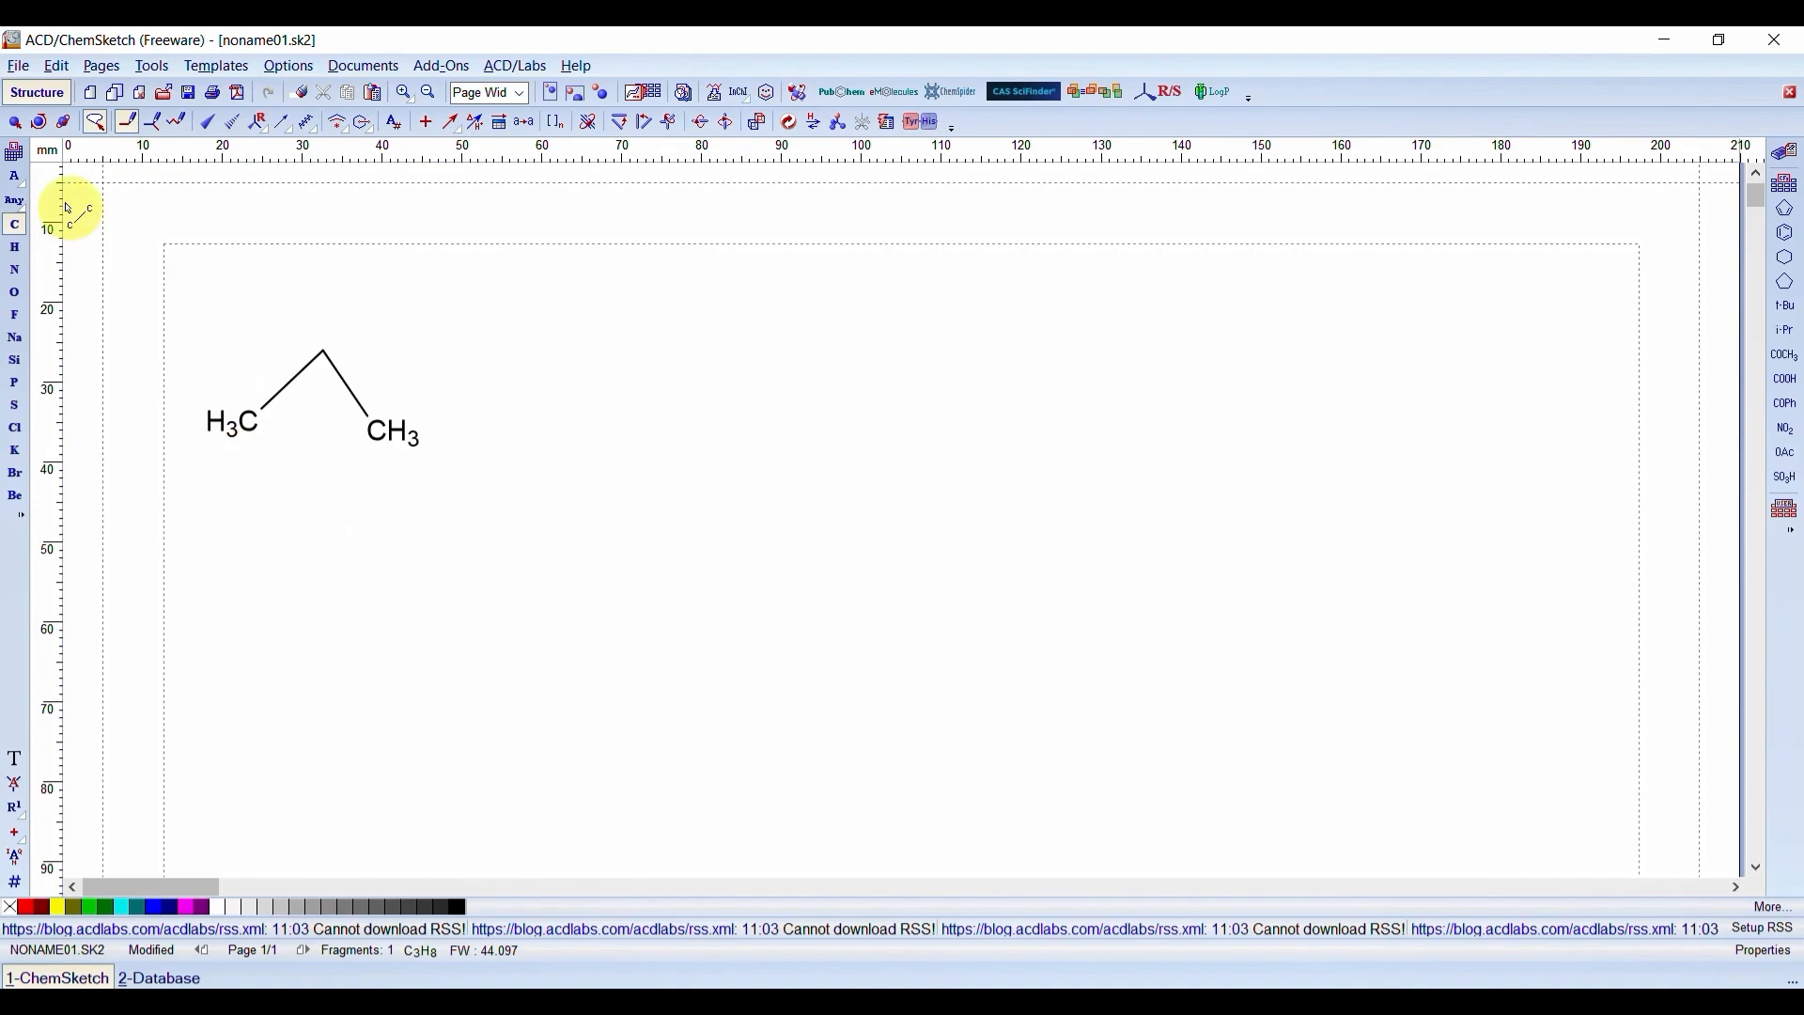
- Select the three-carbon chain and rotate it in the page plane until it is upside down
click(14, 122)
mouse_move(192, 313)
mouse_down()
mouse_move(211, 437)
mouse_move(330, 575)
mouse_move(477, 303)
mouse_move(184, 317)
mouse_up()
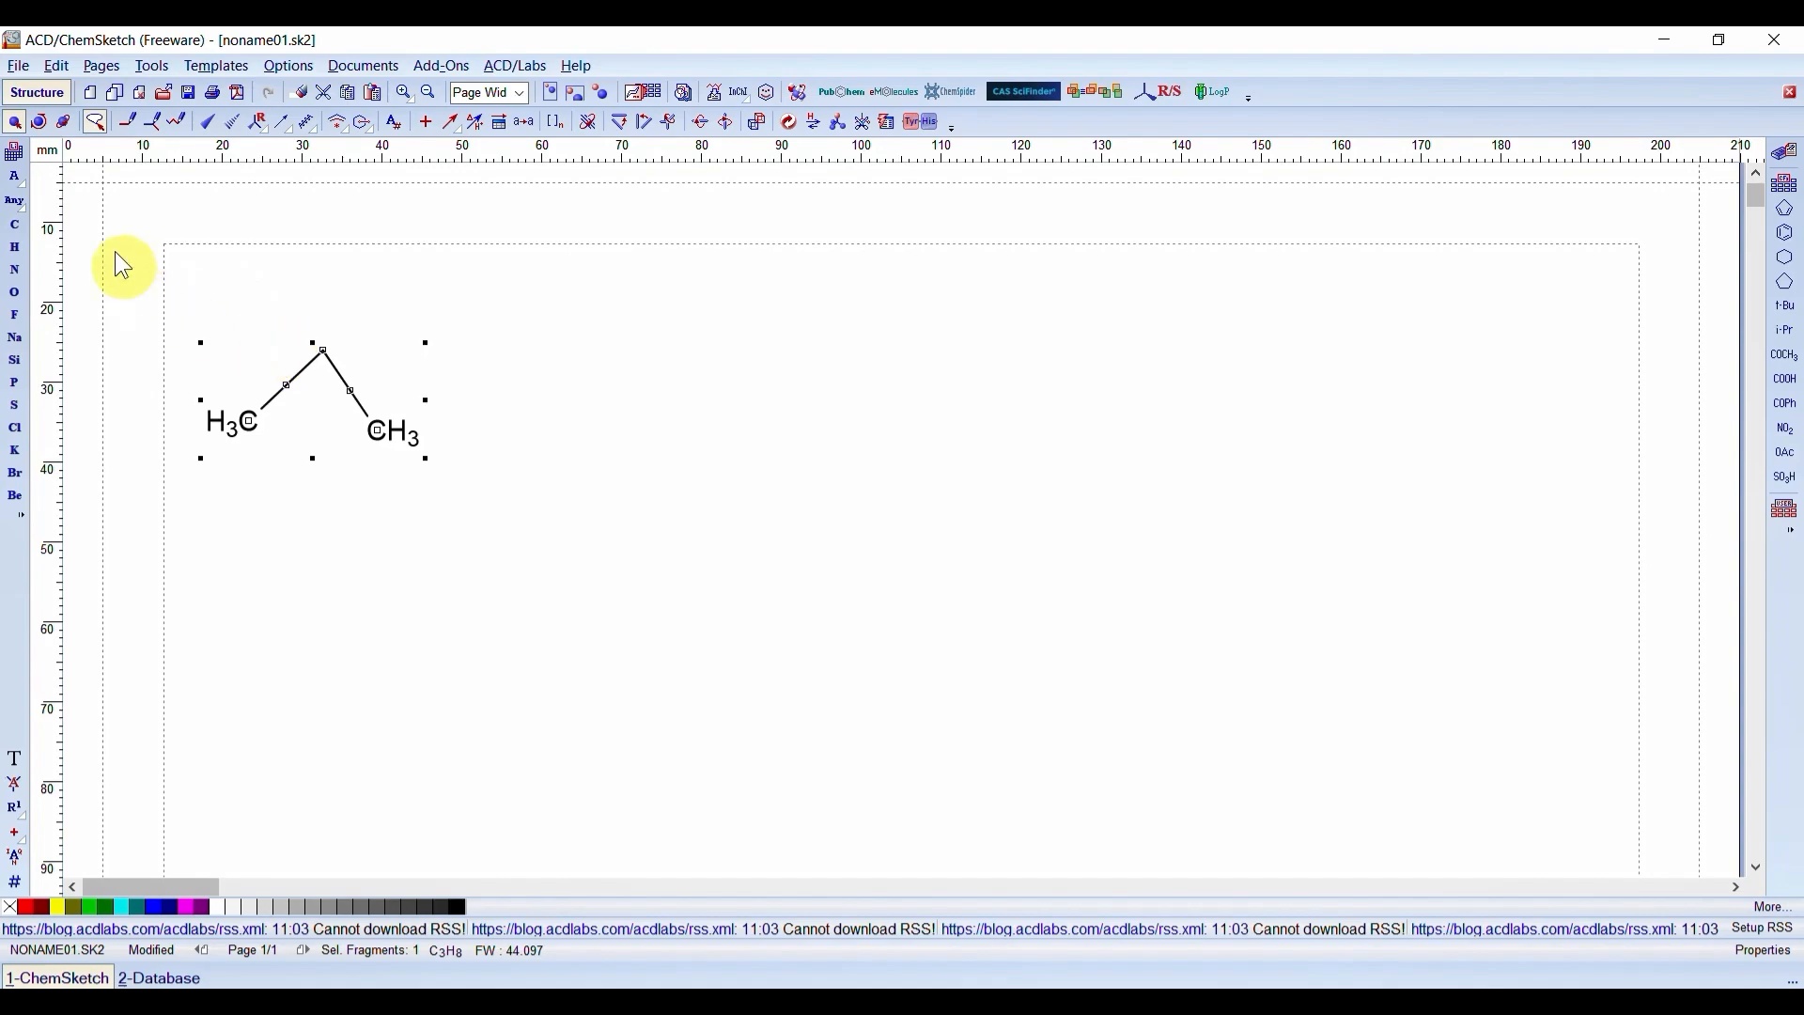
click(39, 123)
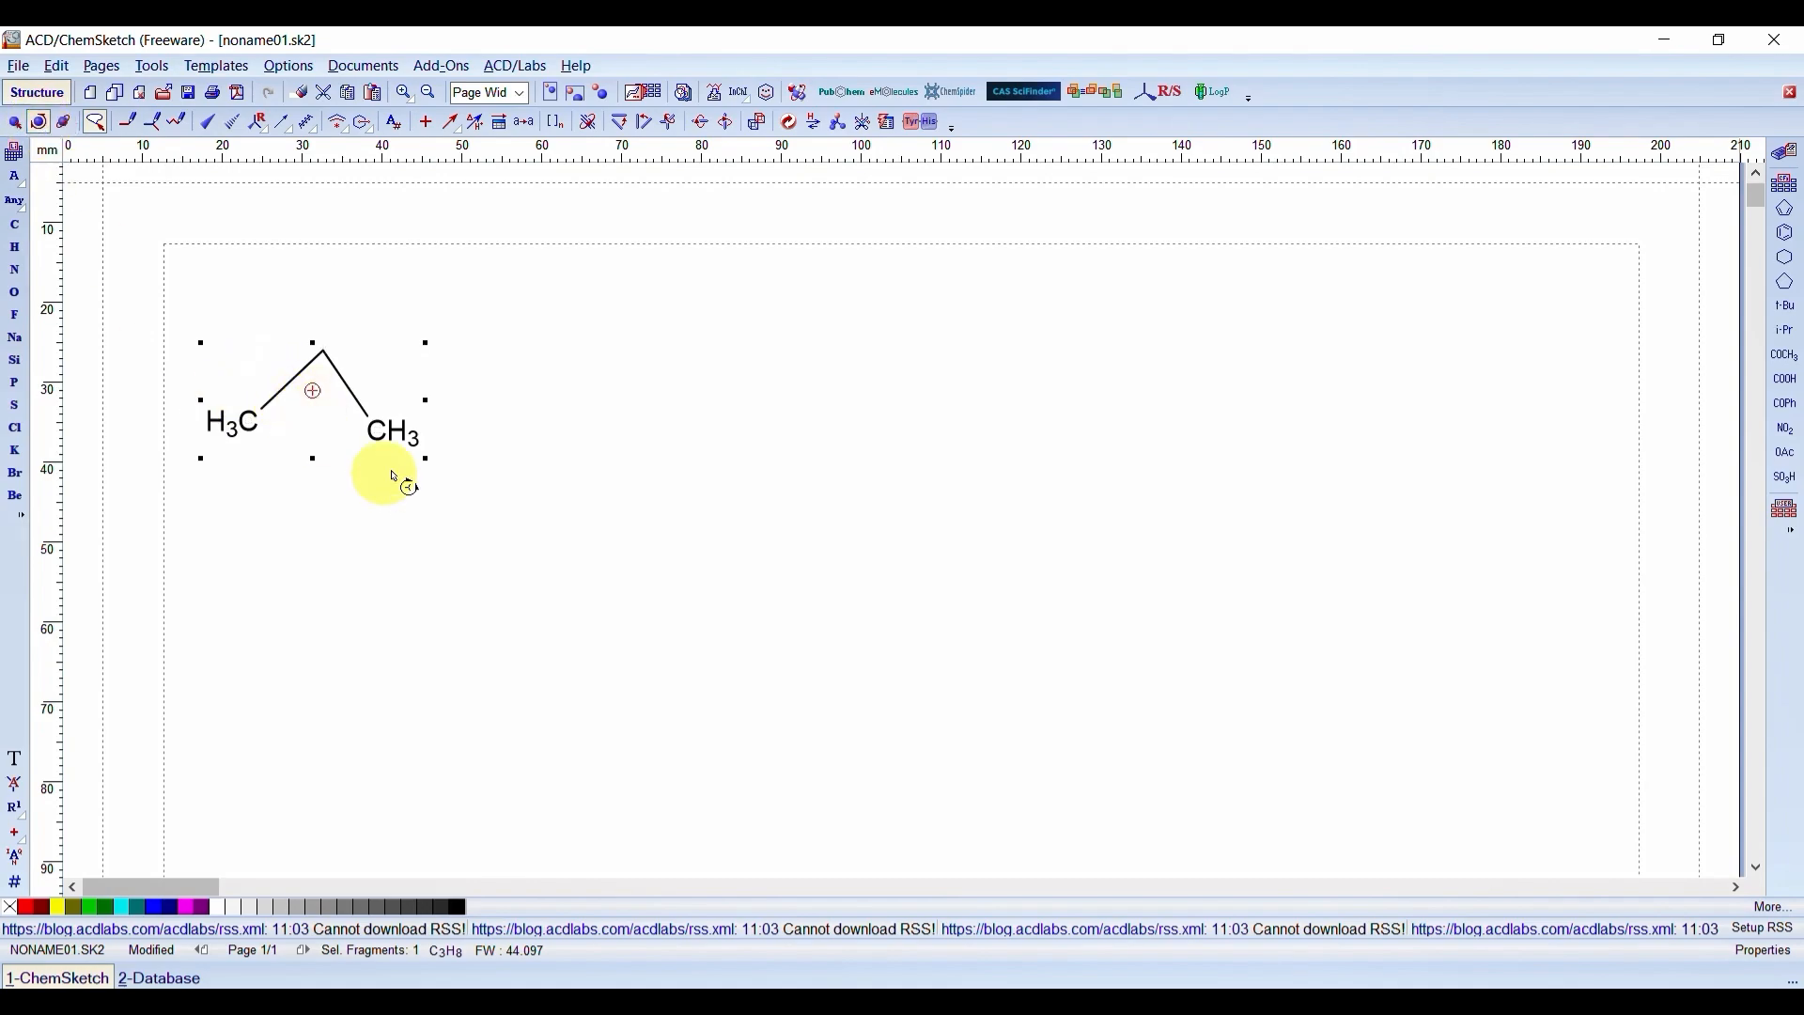
drag(391, 431, 232, 349)
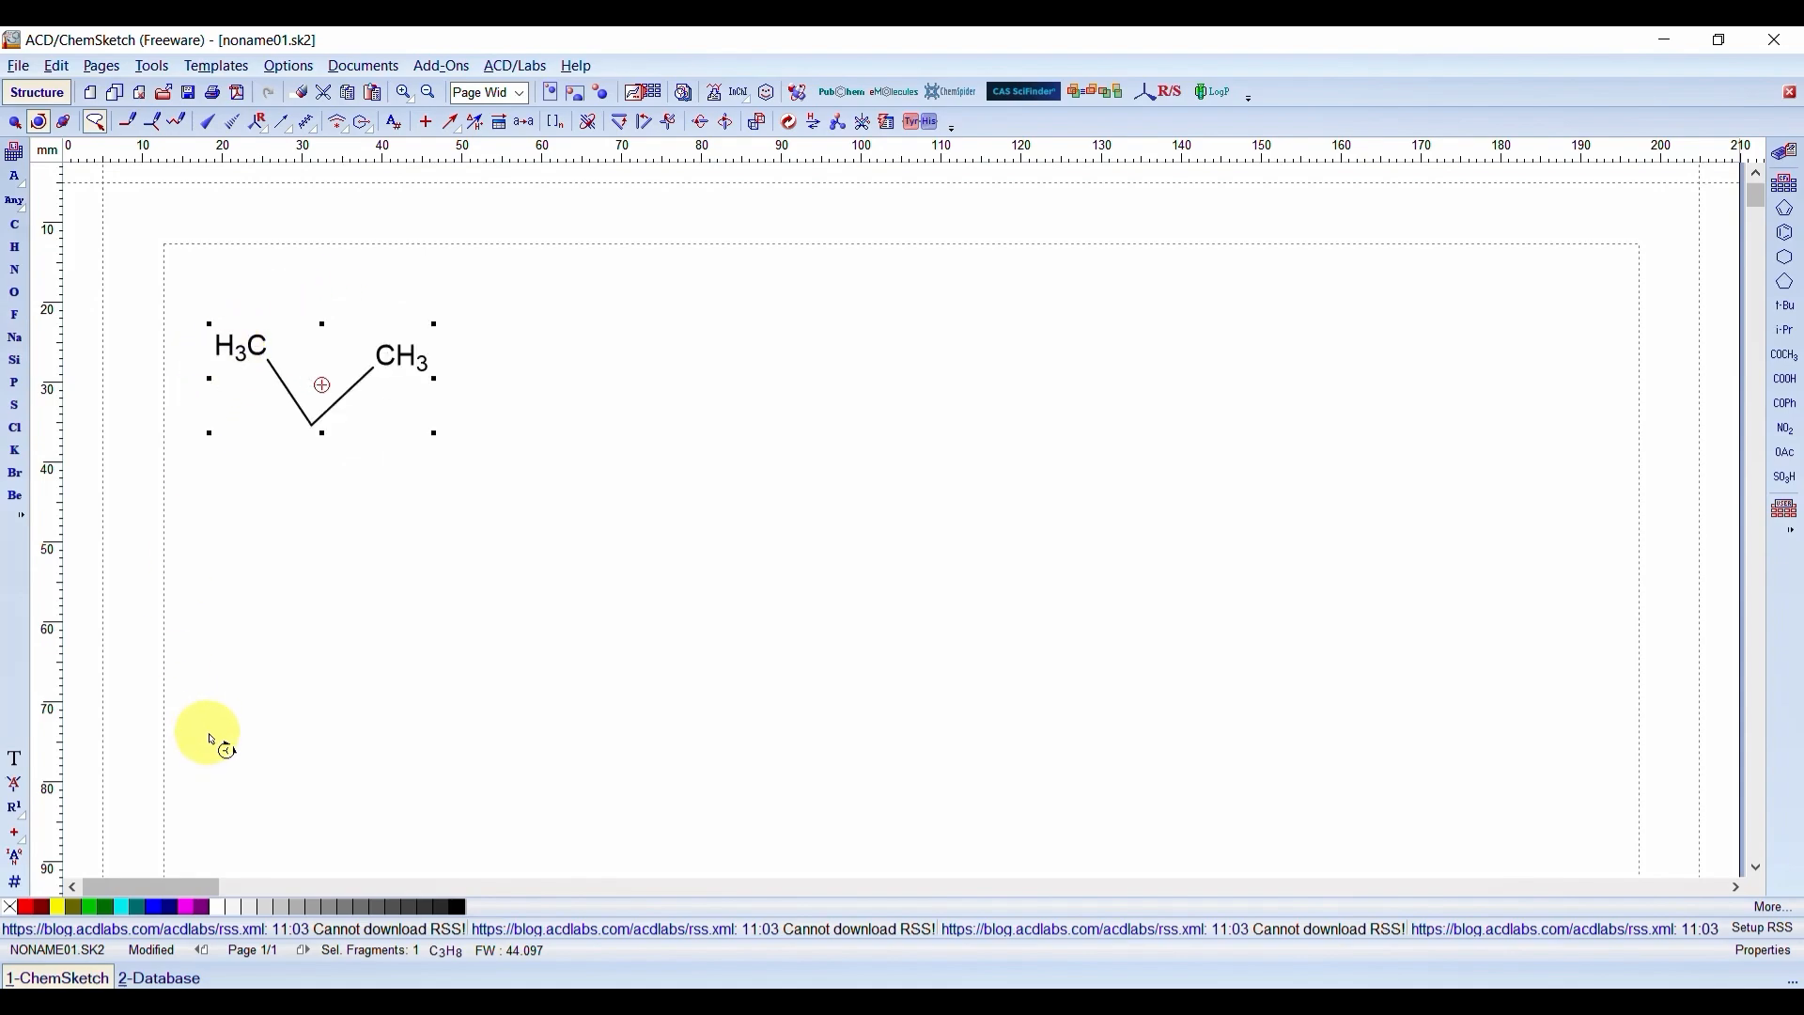
- Rotate the three-carbon chain in 3D so its middle carbon sits at the lower left, and switch selection back to rectangular
click(64, 120)
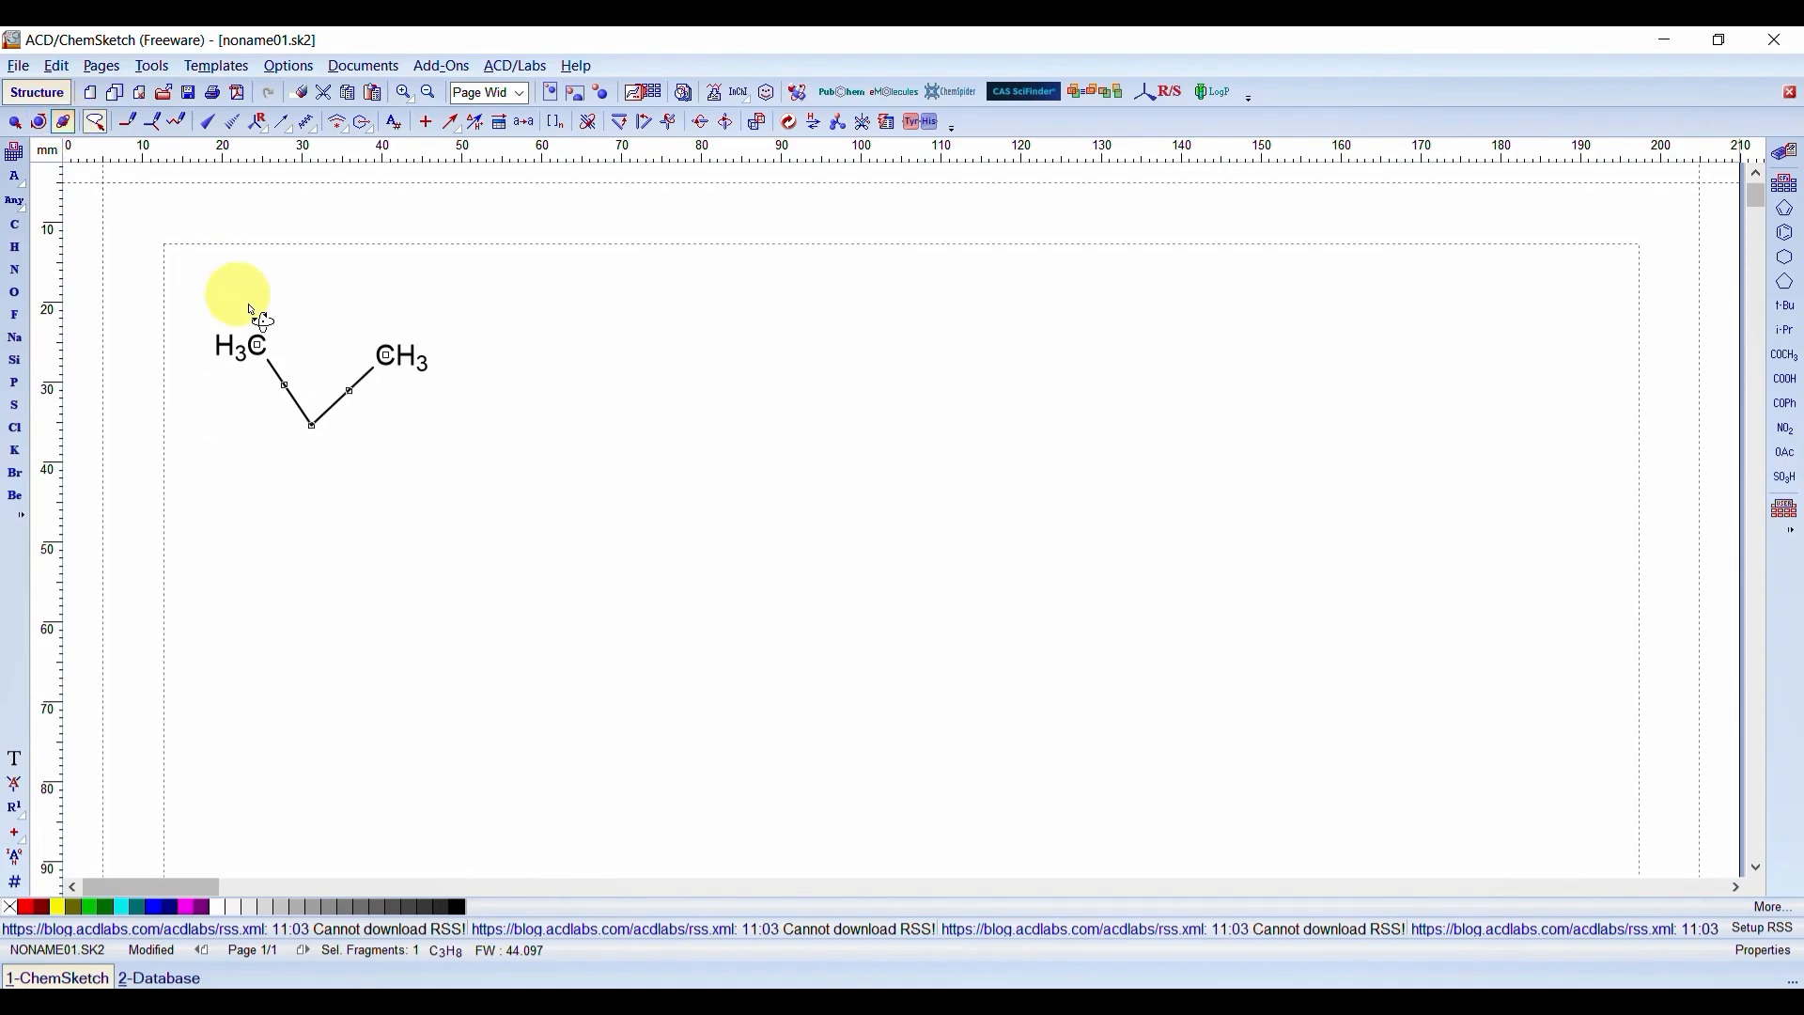
mouse_move(387, 360)
mouse_down()
mouse_move(382, 338)
mouse_move(239, 294)
mouse_move(272, 262)
mouse_move(217, 273)
mouse_move(280, 273)
mouse_move(173, 313)
mouse_move(252, 301)
mouse_move(167, 317)
mouse_move(300, 479)
mouse_move(471, 288)
mouse_move(482, 315)
mouse_move(382, 363)
mouse_move(245, 310)
mouse_move(243, 476)
mouse_move(516, 403)
mouse_move(217, 394)
mouse_move(532, 560)
mouse_move(343, 297)
mouse_move(310, 527)
mouse_move(449, 320)
mouse_move(292, 480)
mouse_move(306, 484)
mouse_up()
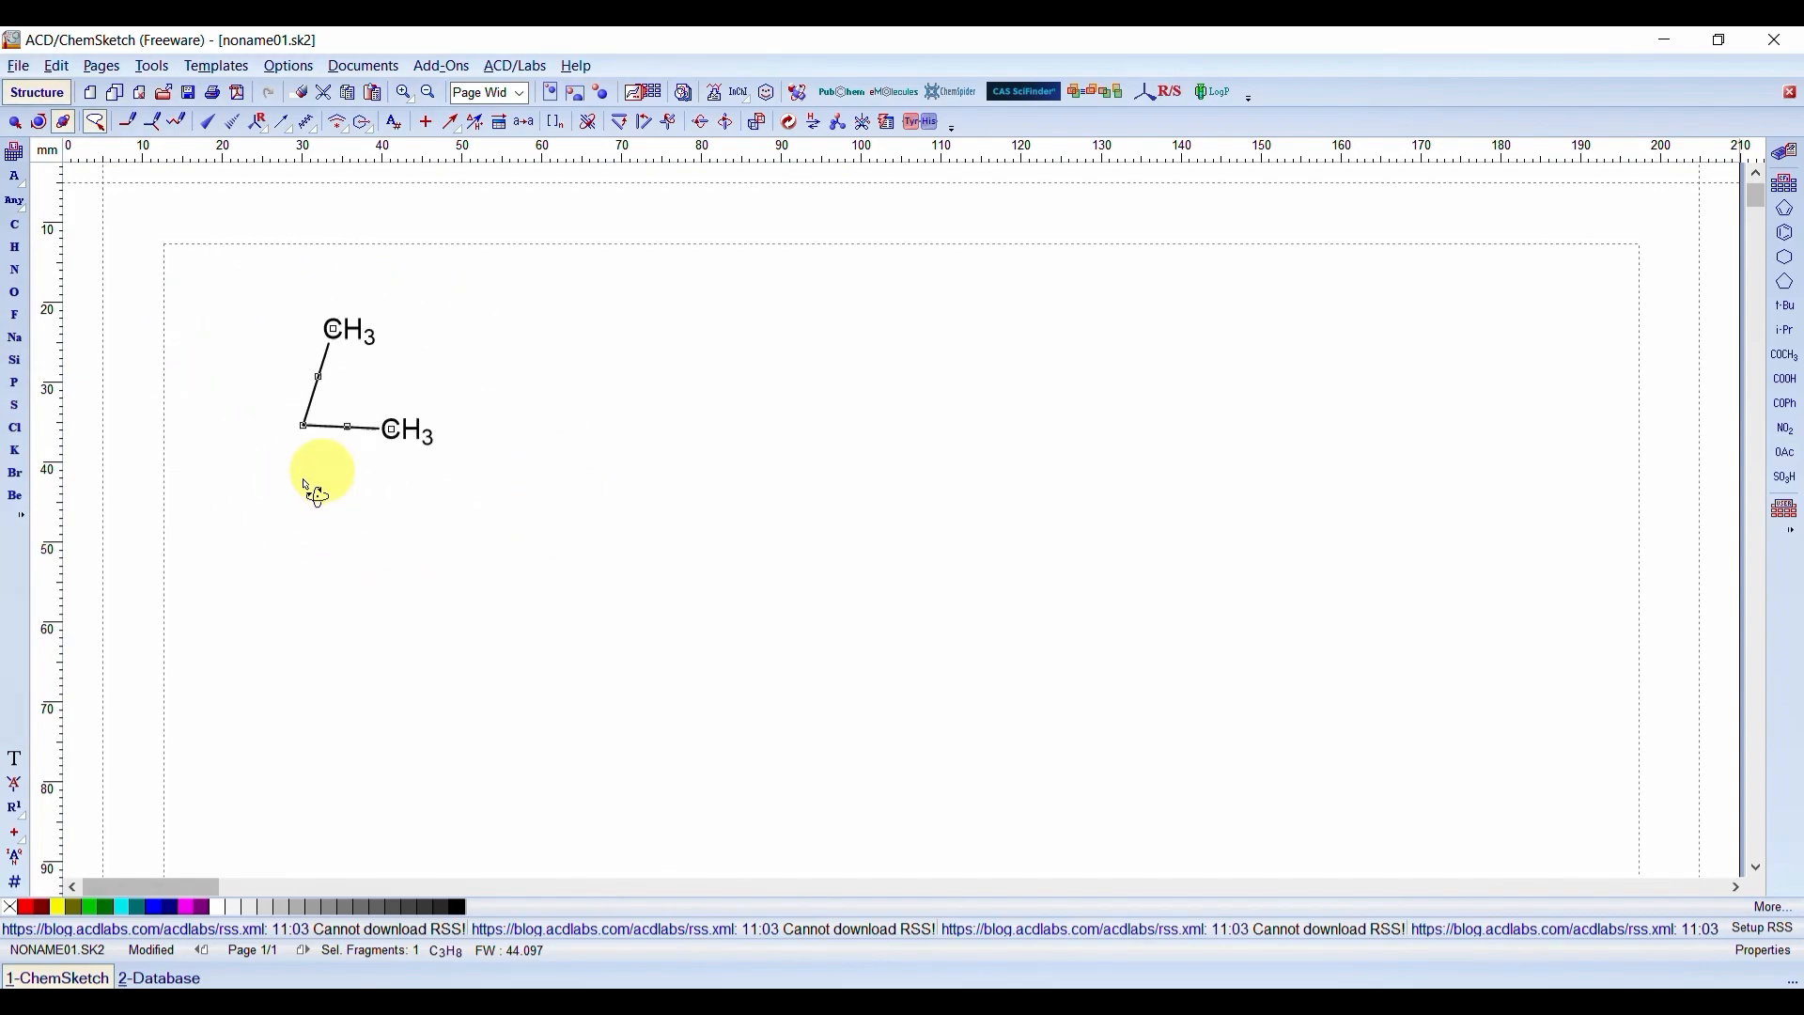
click(94, 123)
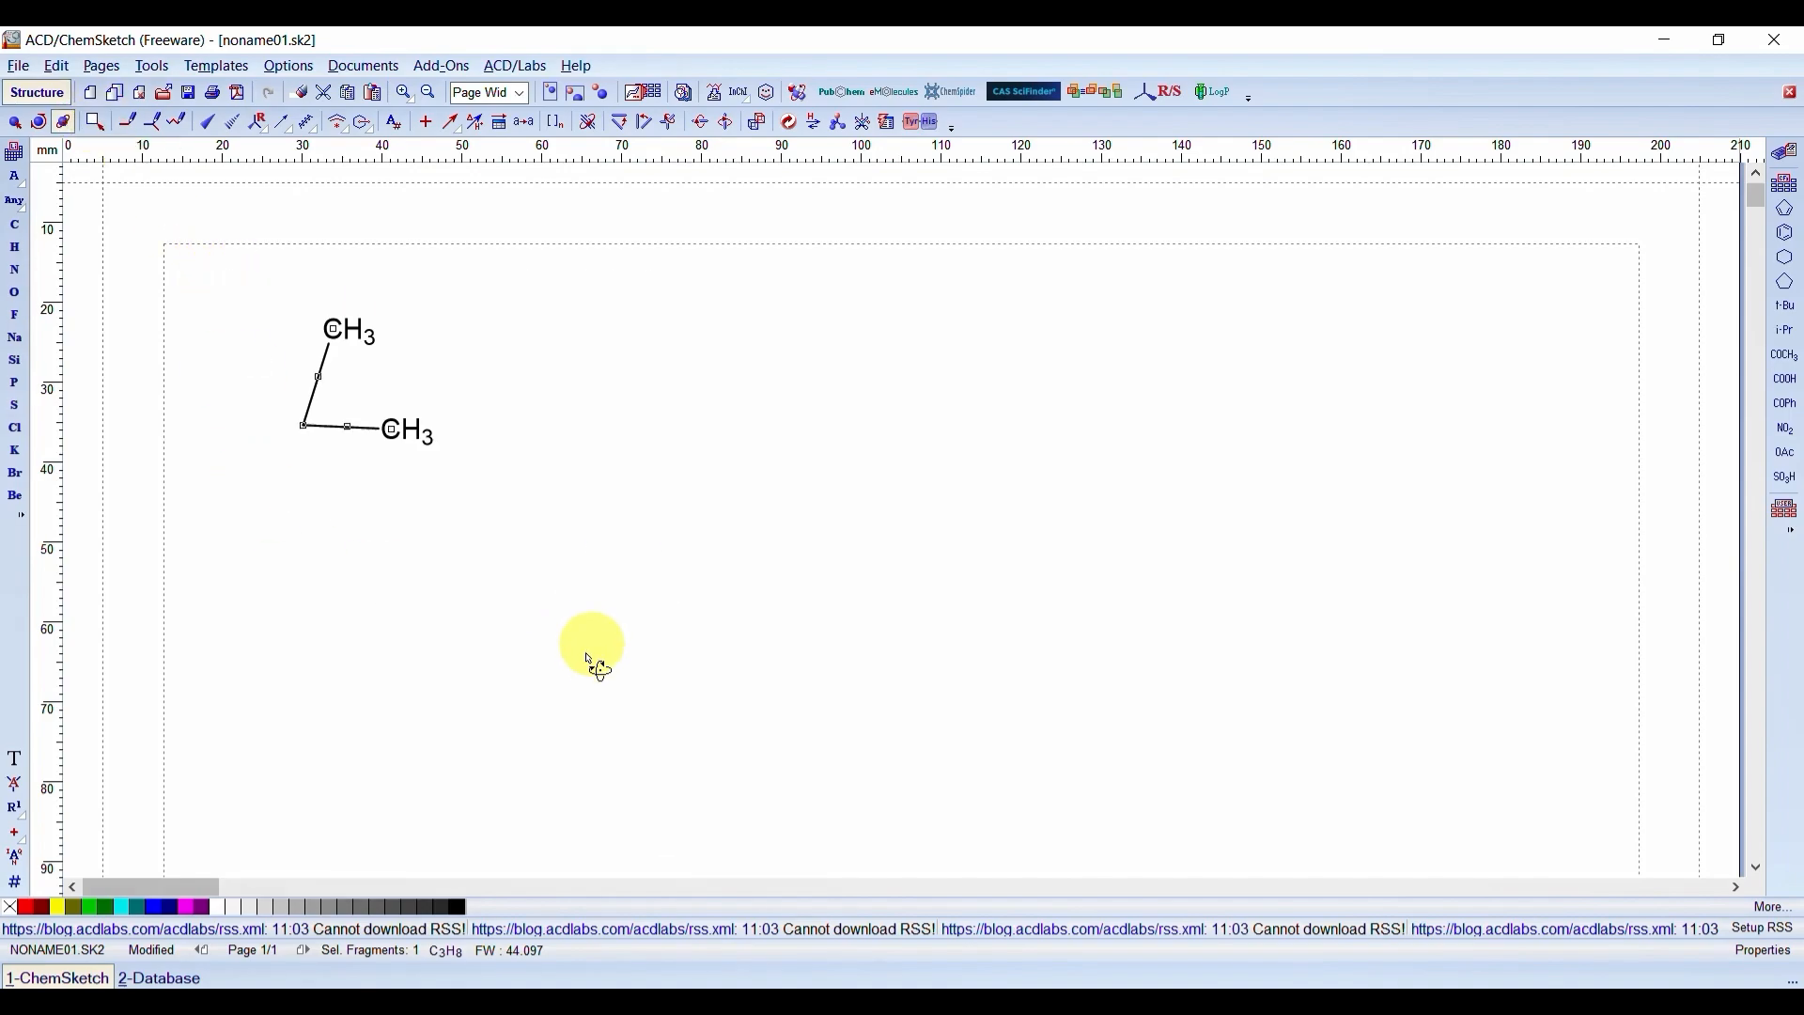
- Draw a four-carbon zigzag chain to the right of the rotated three-carbon chain
click(128, 122)
click(638, 461)
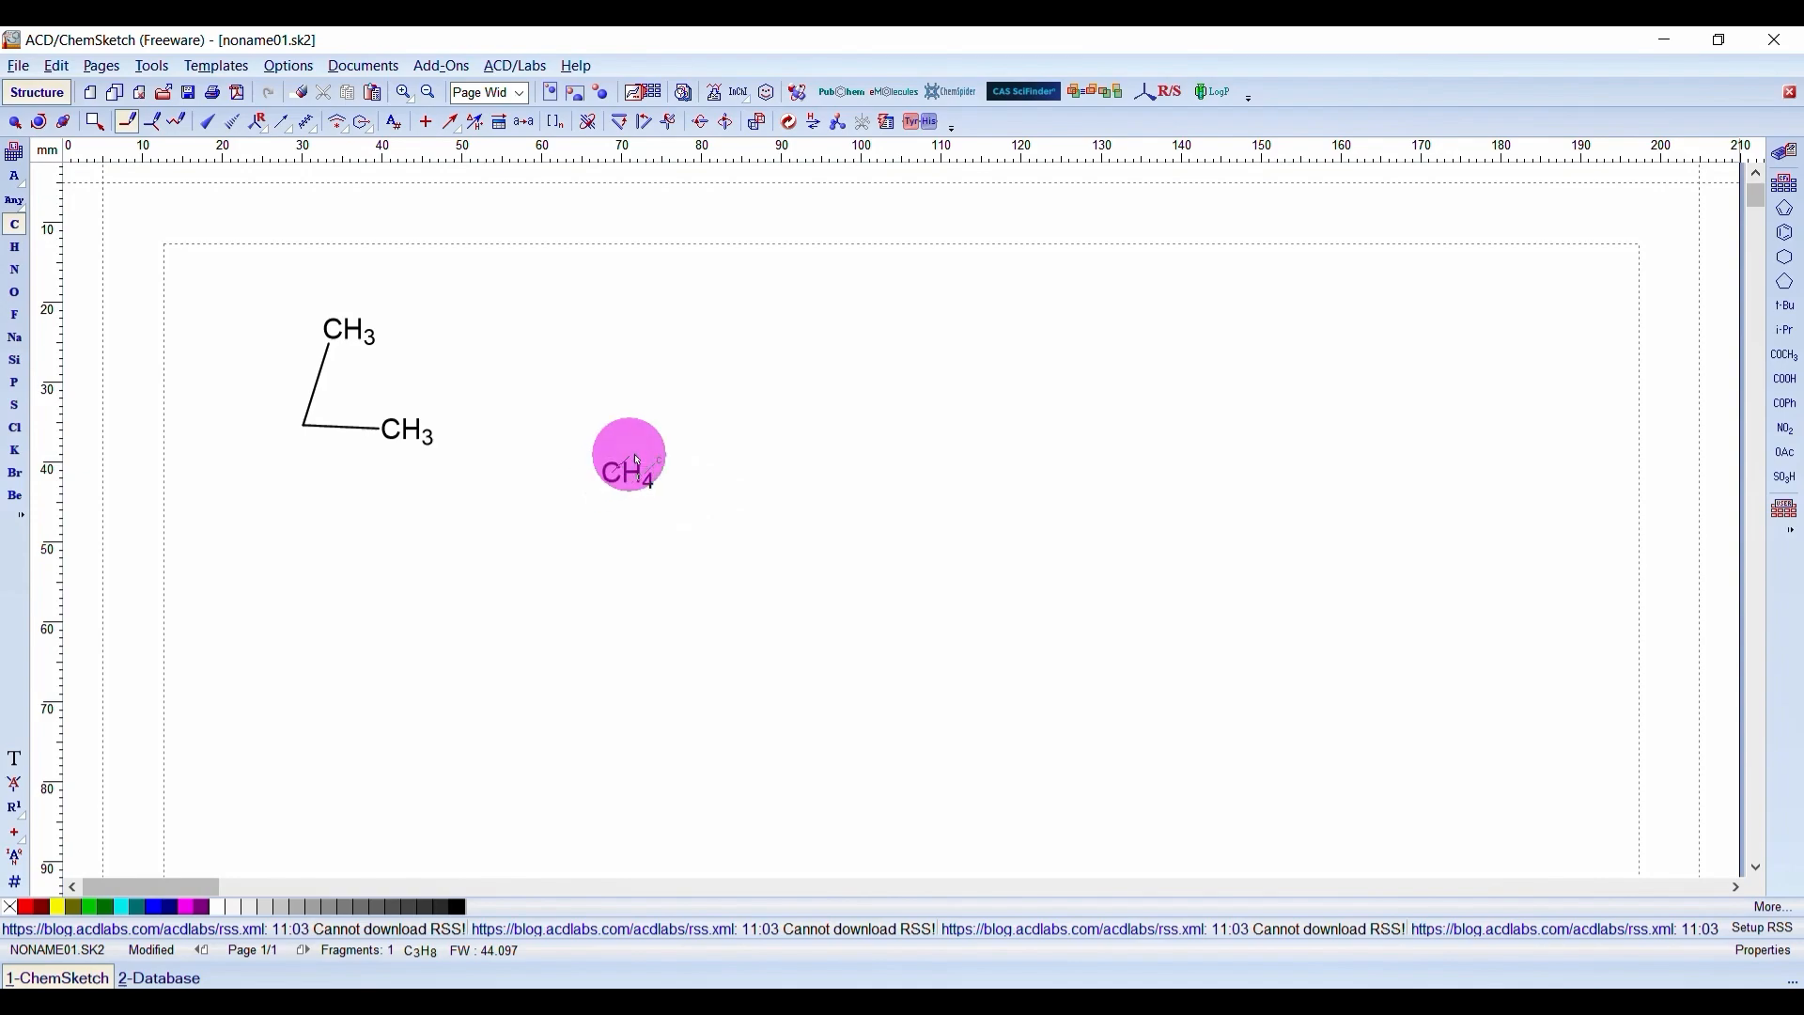
drag(638, 461, 917, 425)
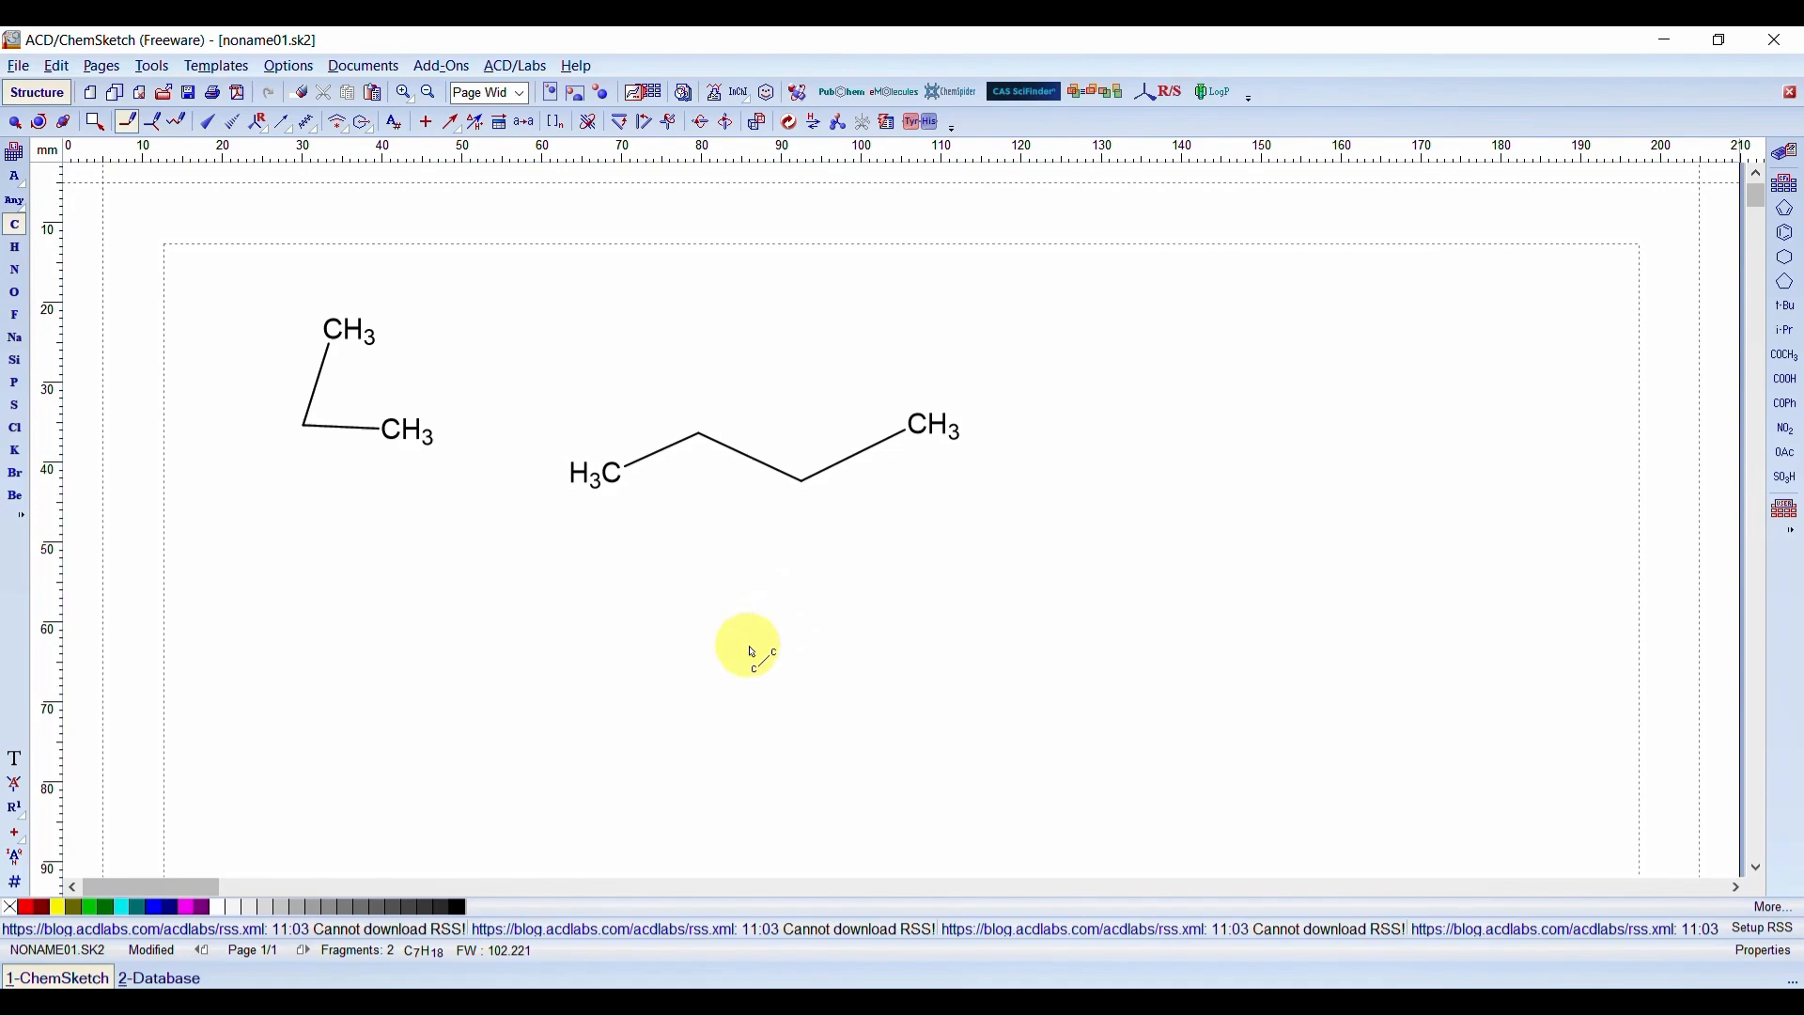
- Draw a 21-carbon chain across the page below the other structures and a five-carbon chain to the right of the four-carbon one
click(176, 124)
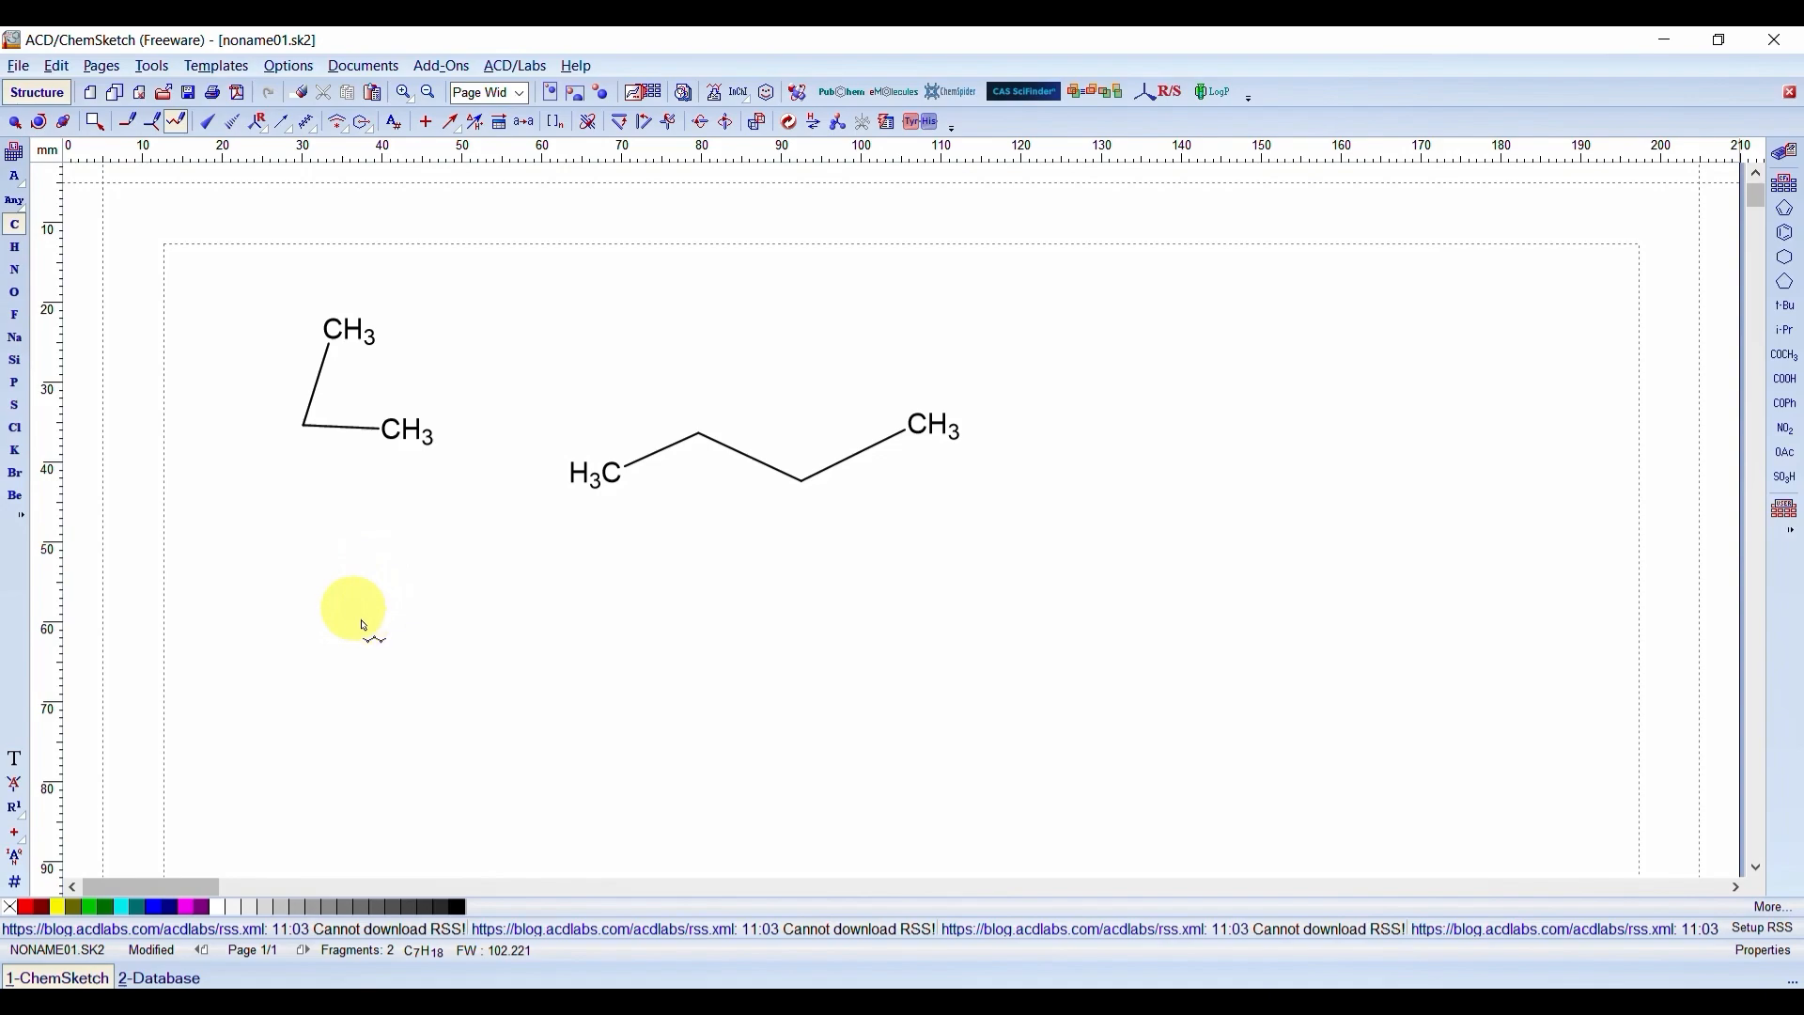
mouse_move(368, 628)
mouse_down()
mouse_move(407, 665)
mouse_move(672, 671)
mouse_move(900, 628)
mouse_move(1315, 628)
mouse_up()
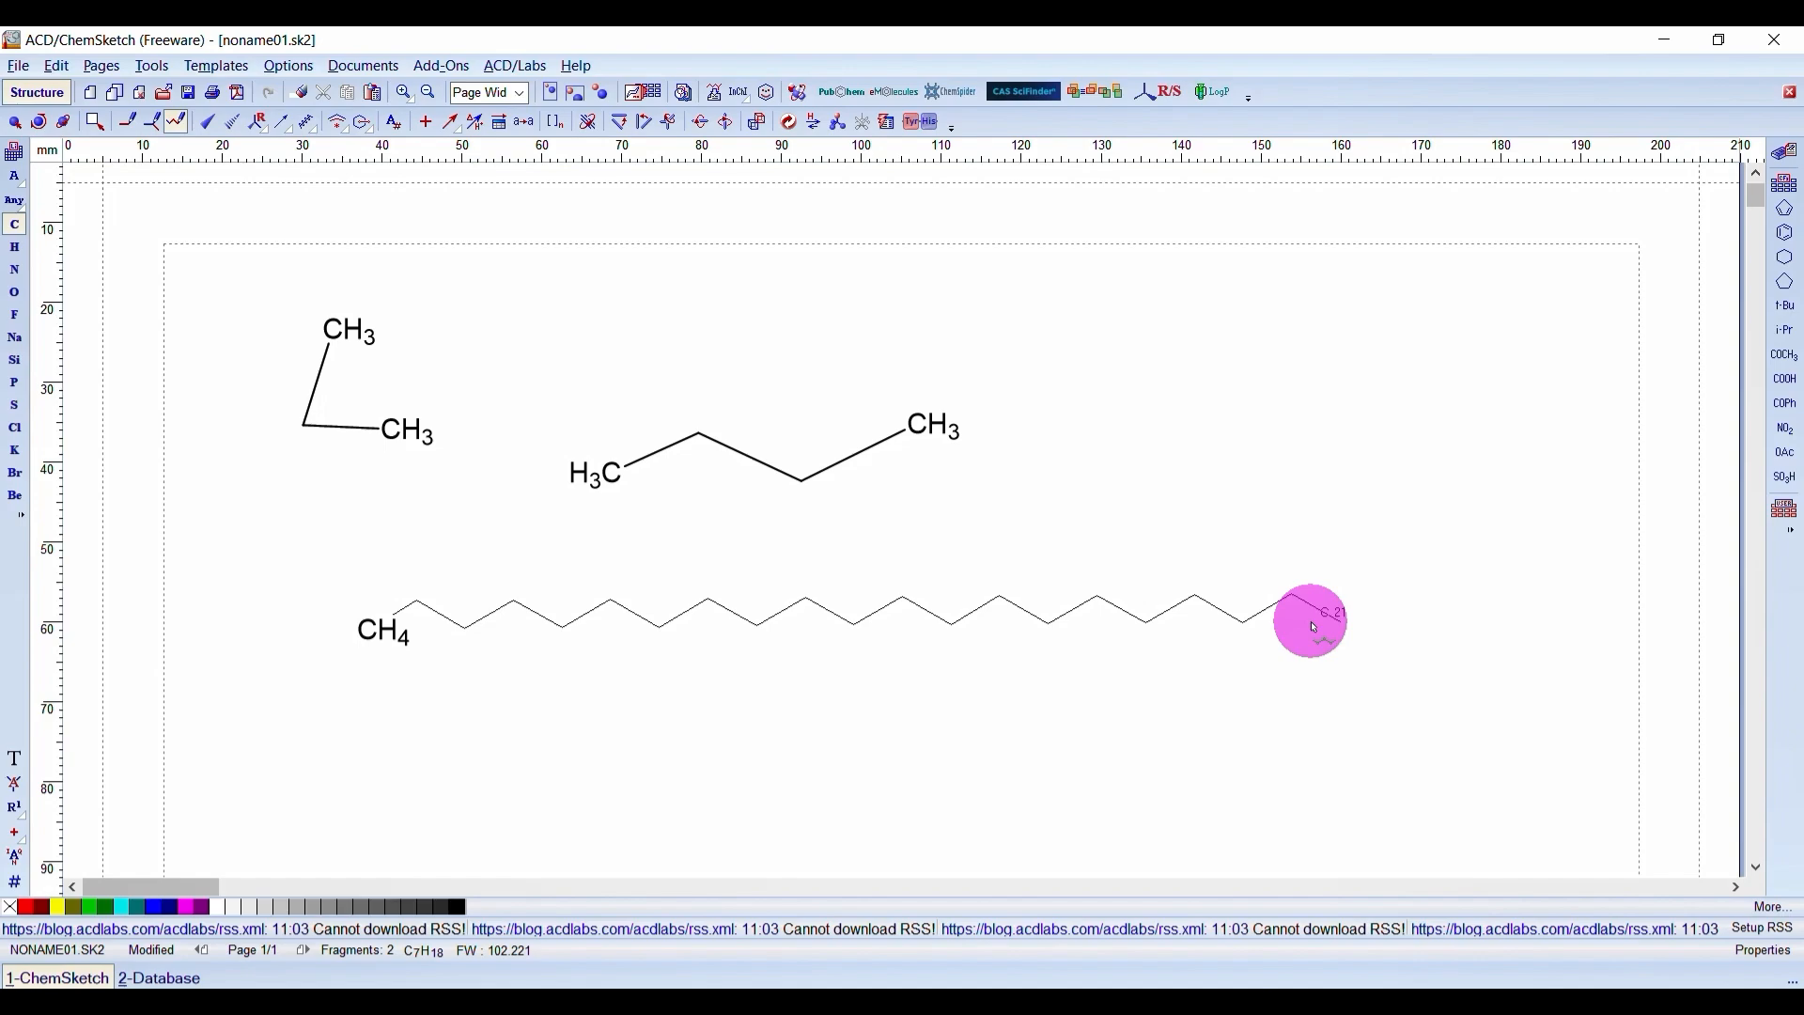
drag(1314, 628, 1314, 627)
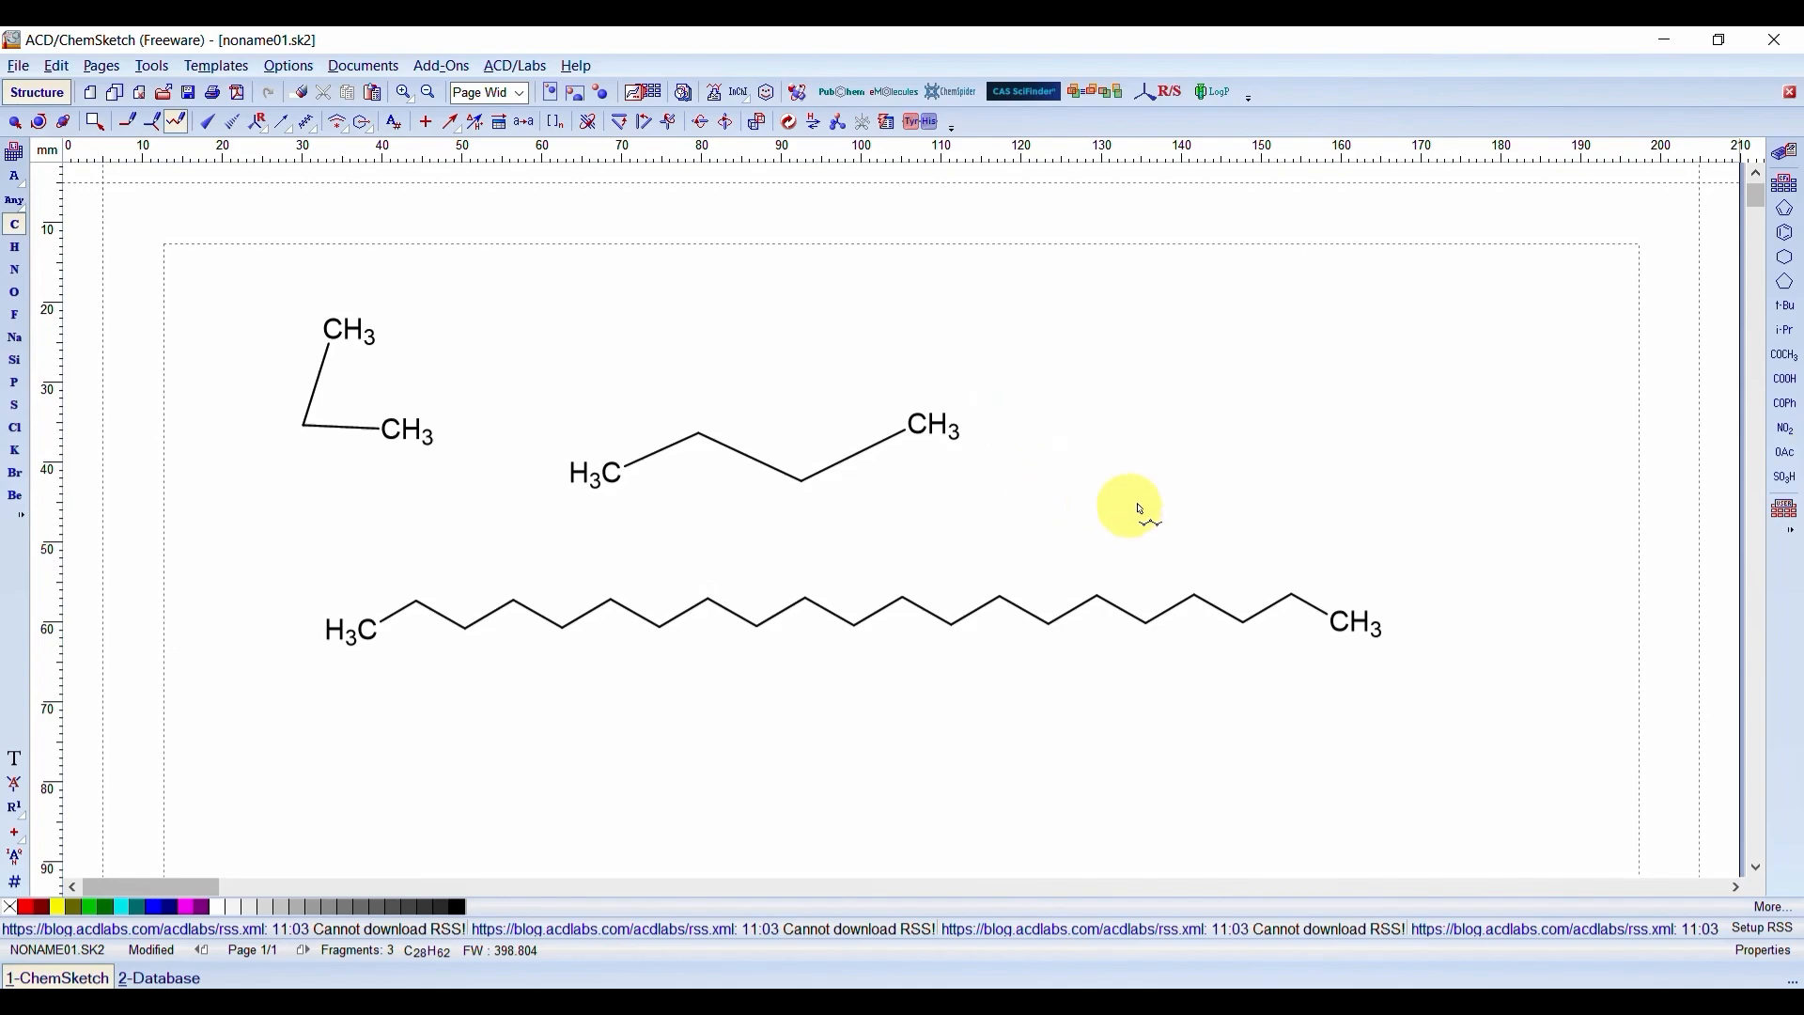
mouse_move(1141, 467)
mouse_down()
mouse_move(1196, 443)
mouse_move(1316, 469)
mouse_up()
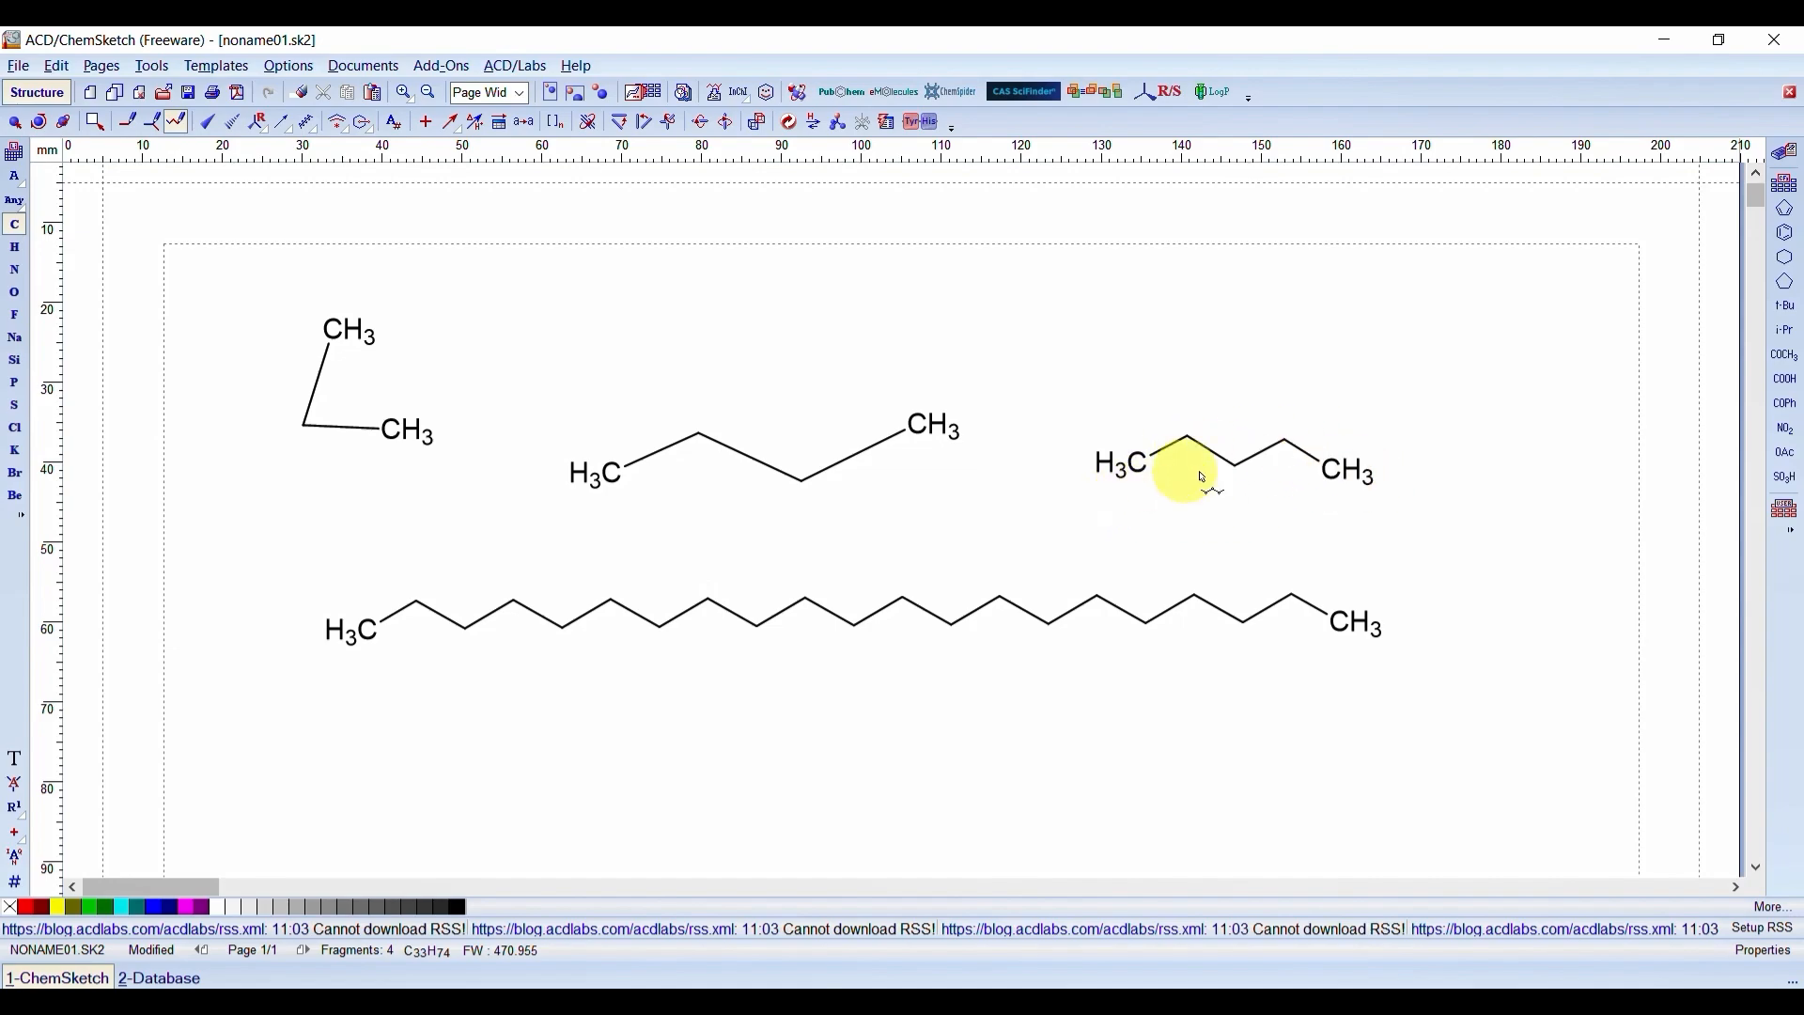
click(176, 122)
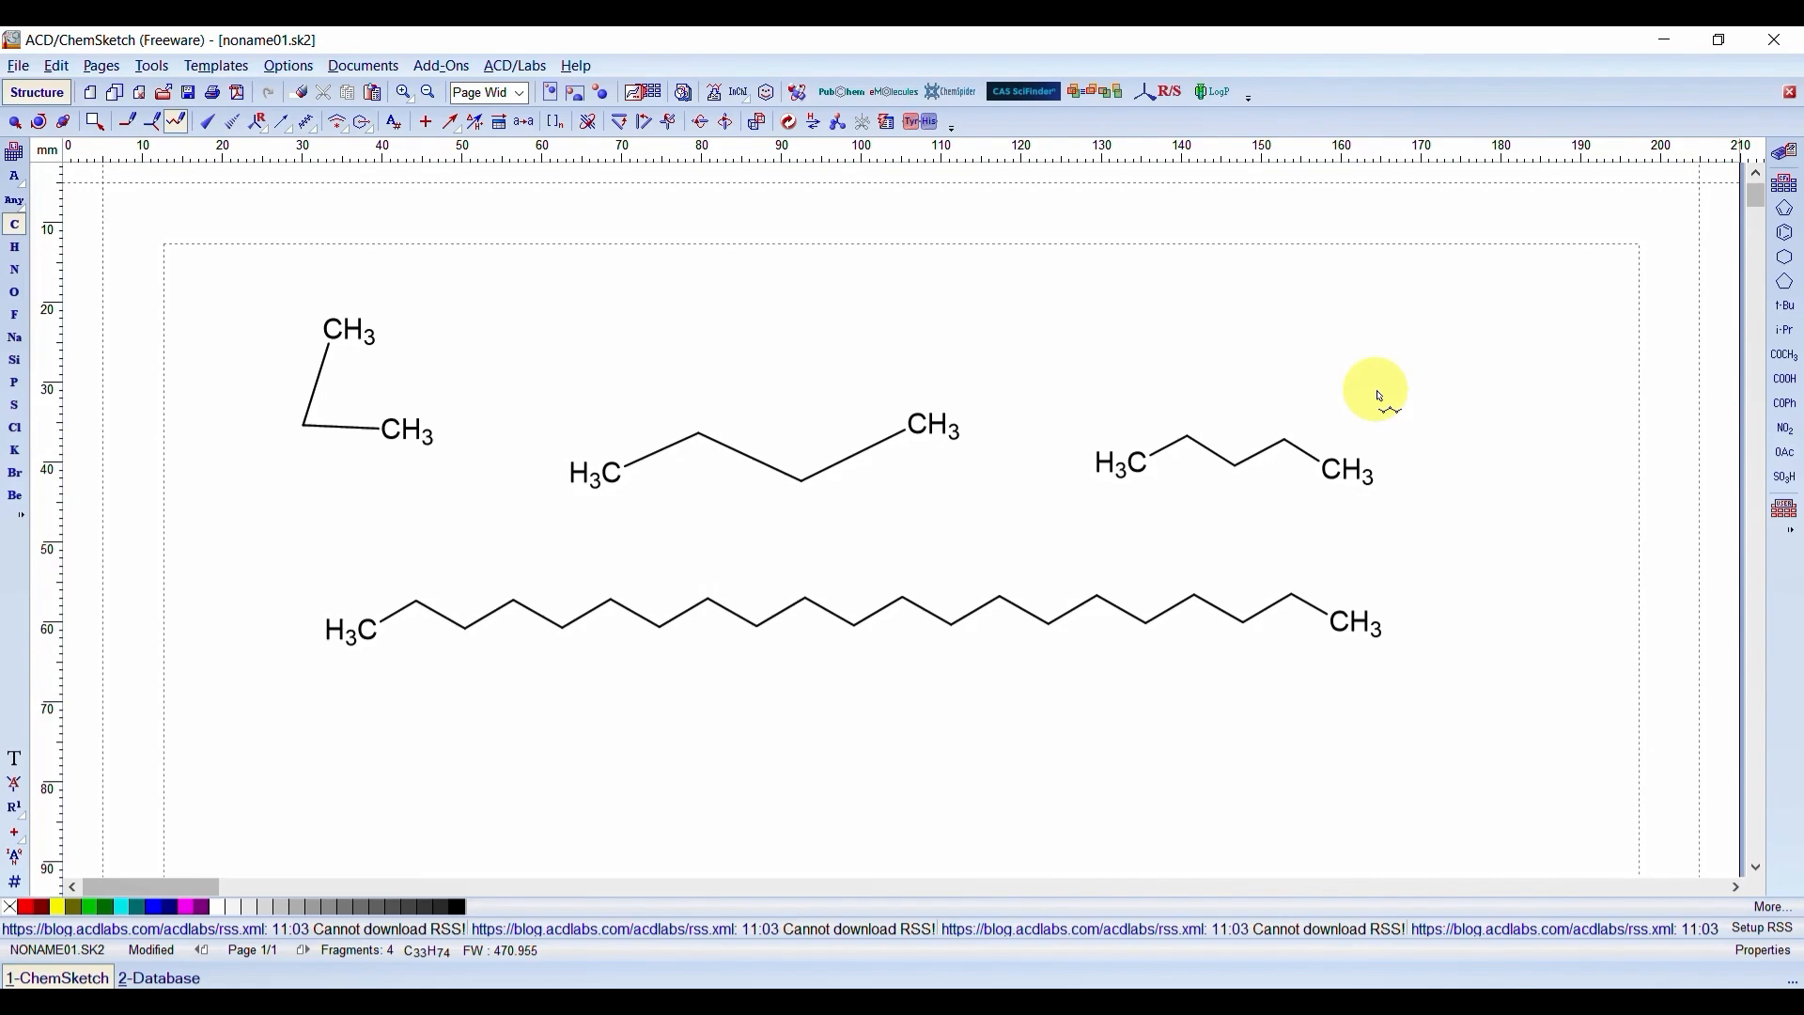
- Add an upward solid wedge bond to the four-carbon chain's second carbon and make its end atom Cl
click(206, 122)
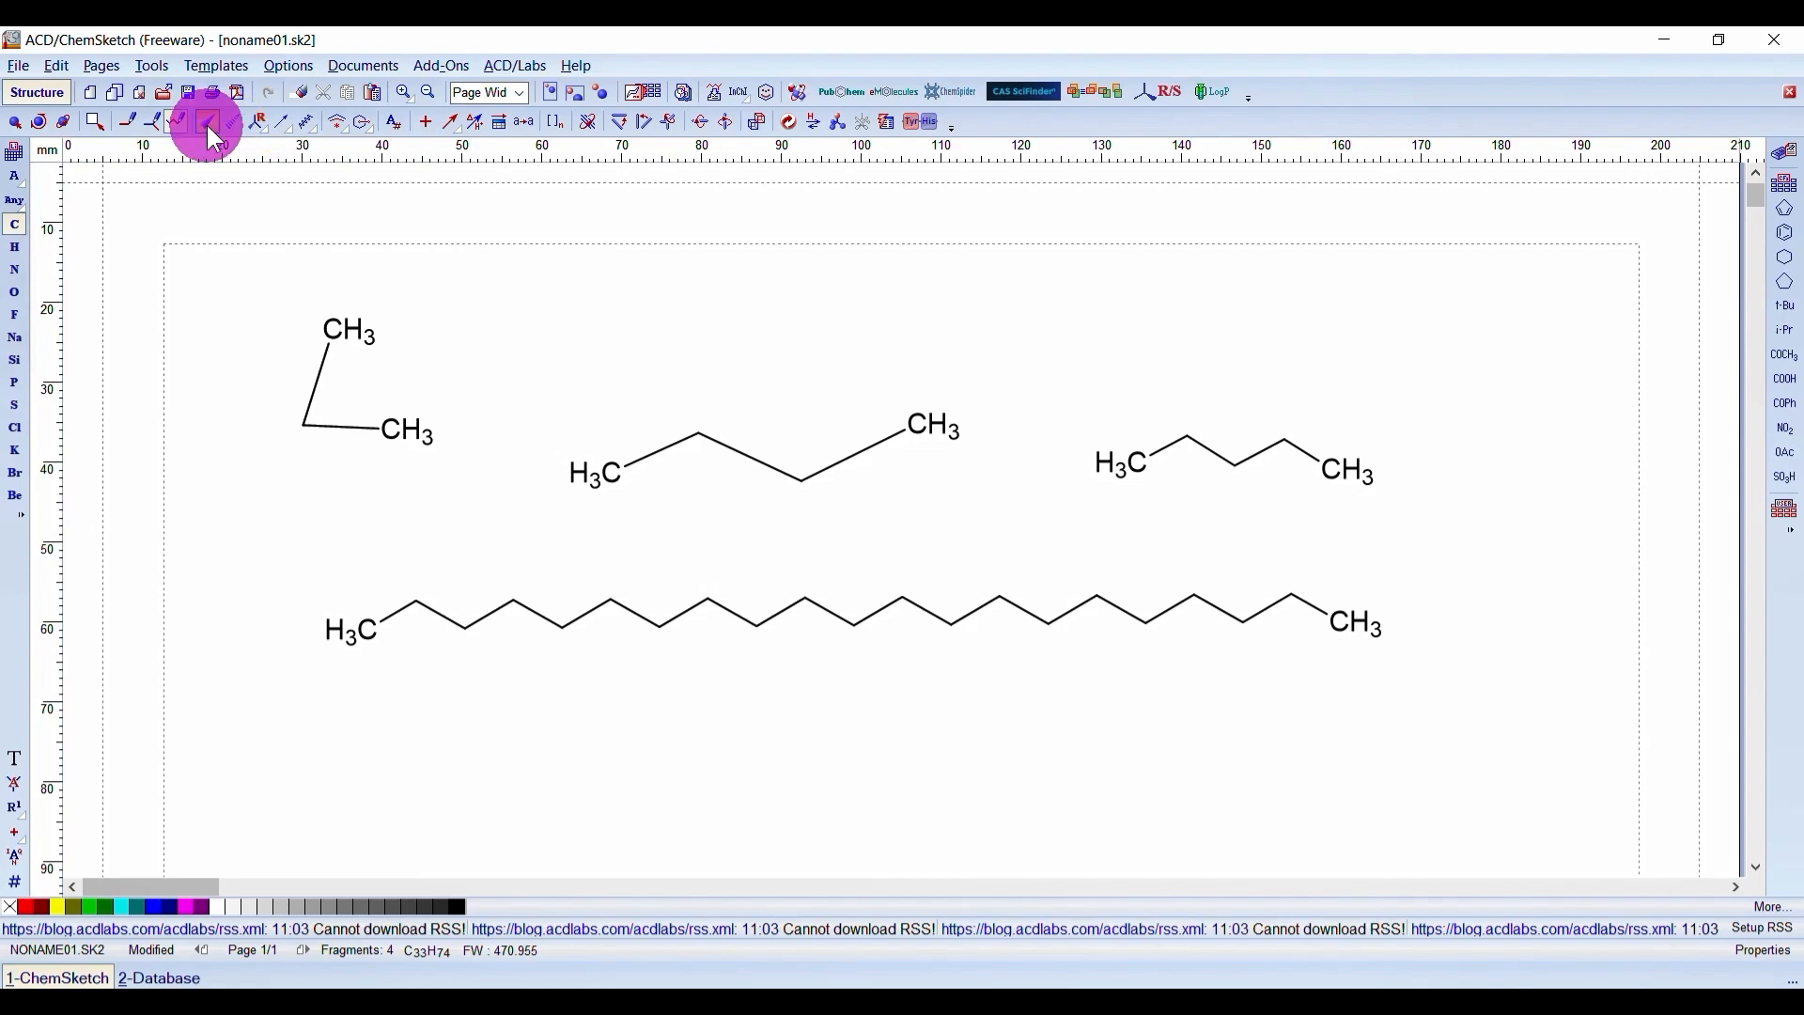
click(697, 437)
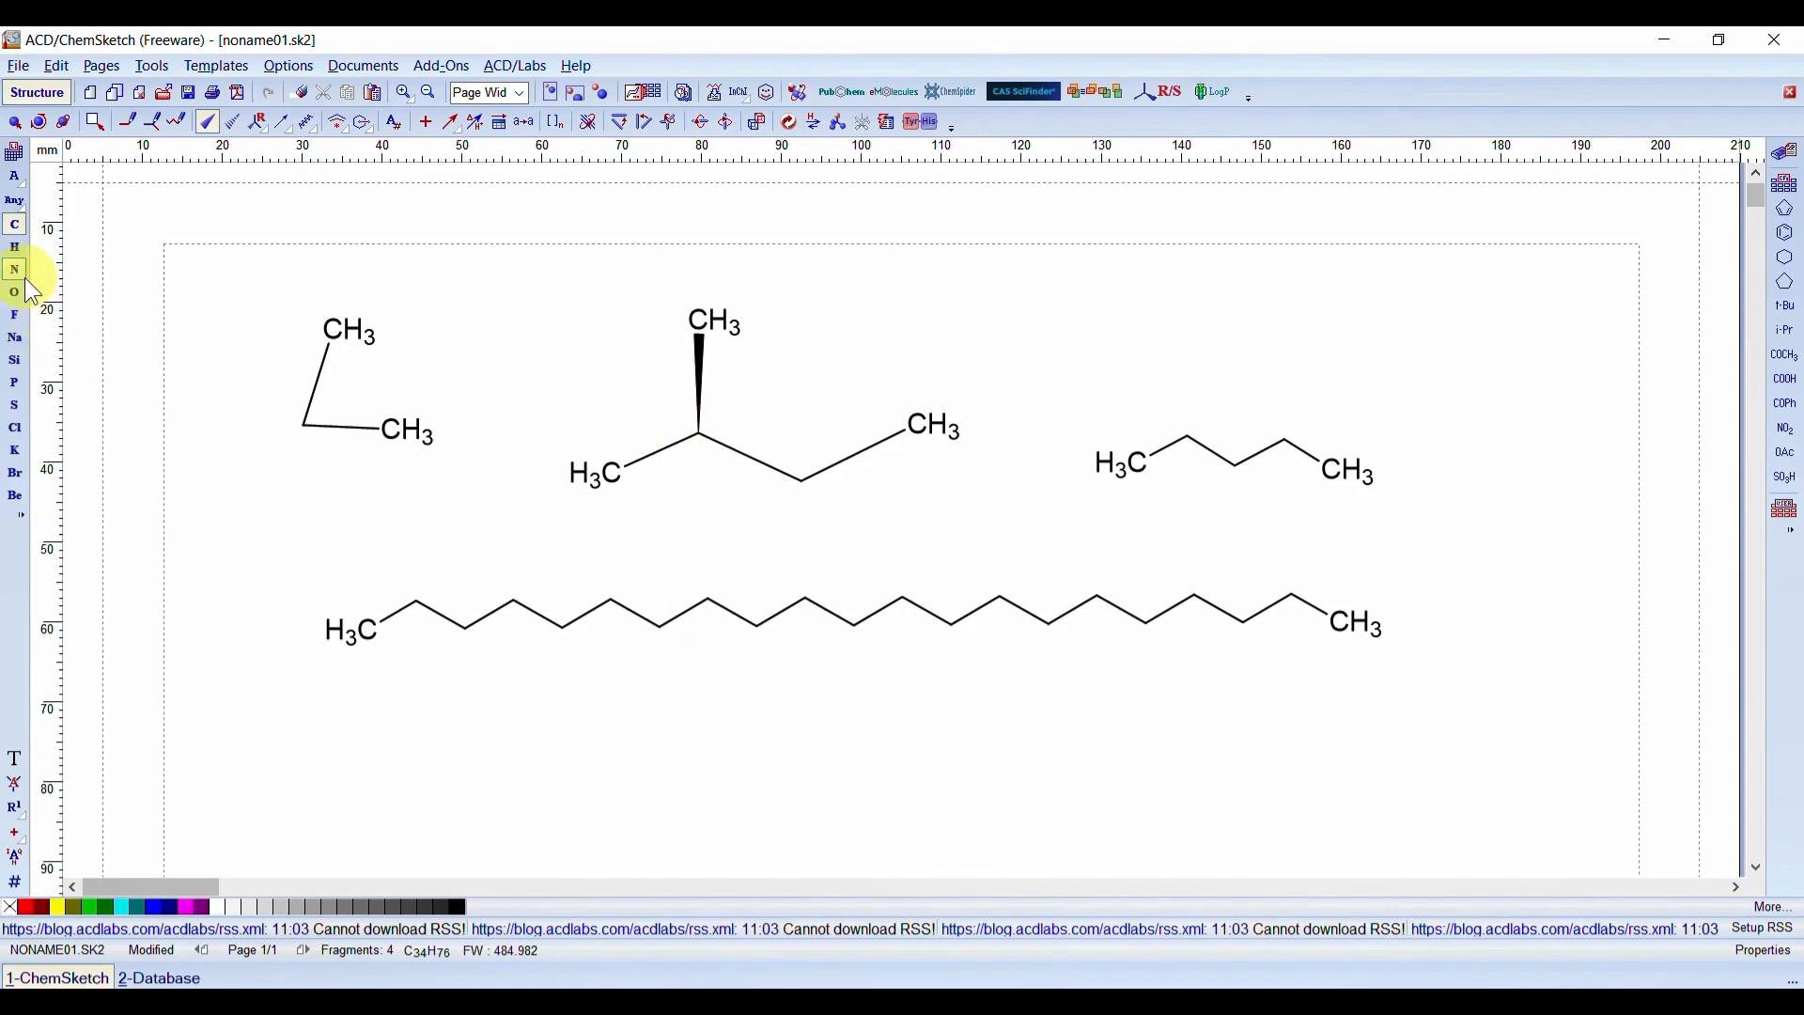
click(15, 429)
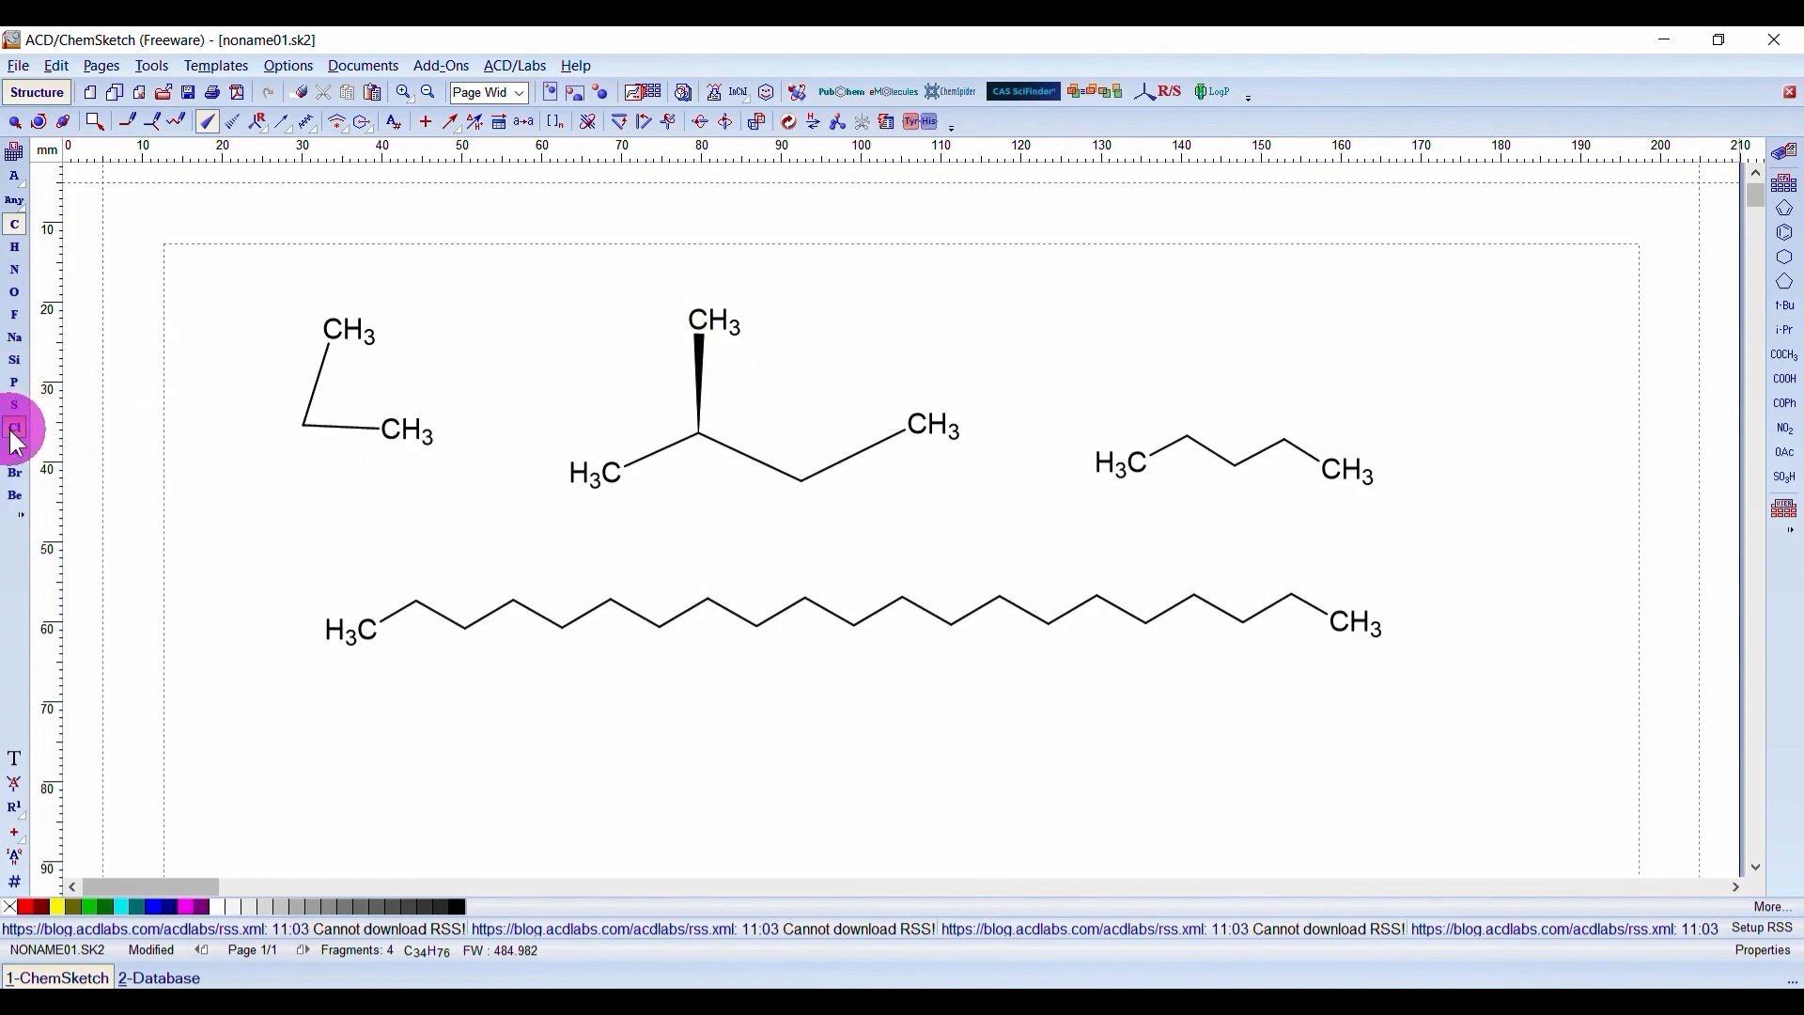
click(709, 327)
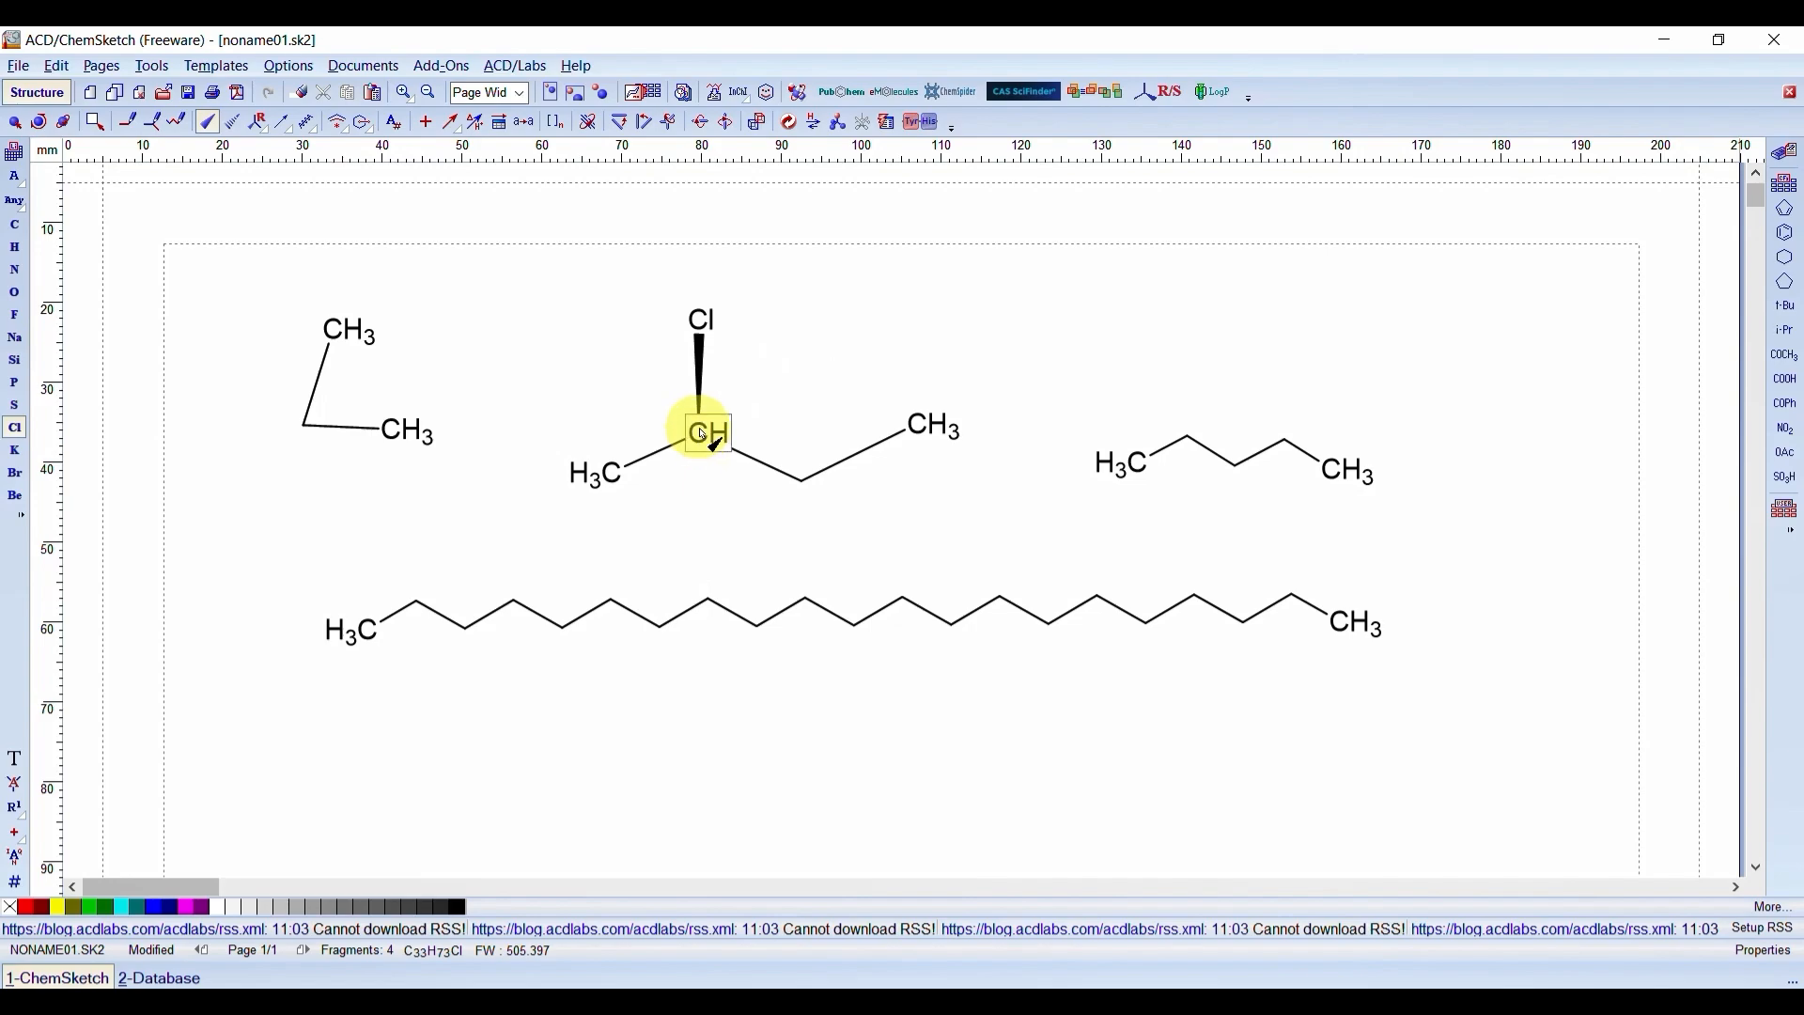
- Select the chlorine-substituted four-carbon chain and generate its structure name
click(14, 121)
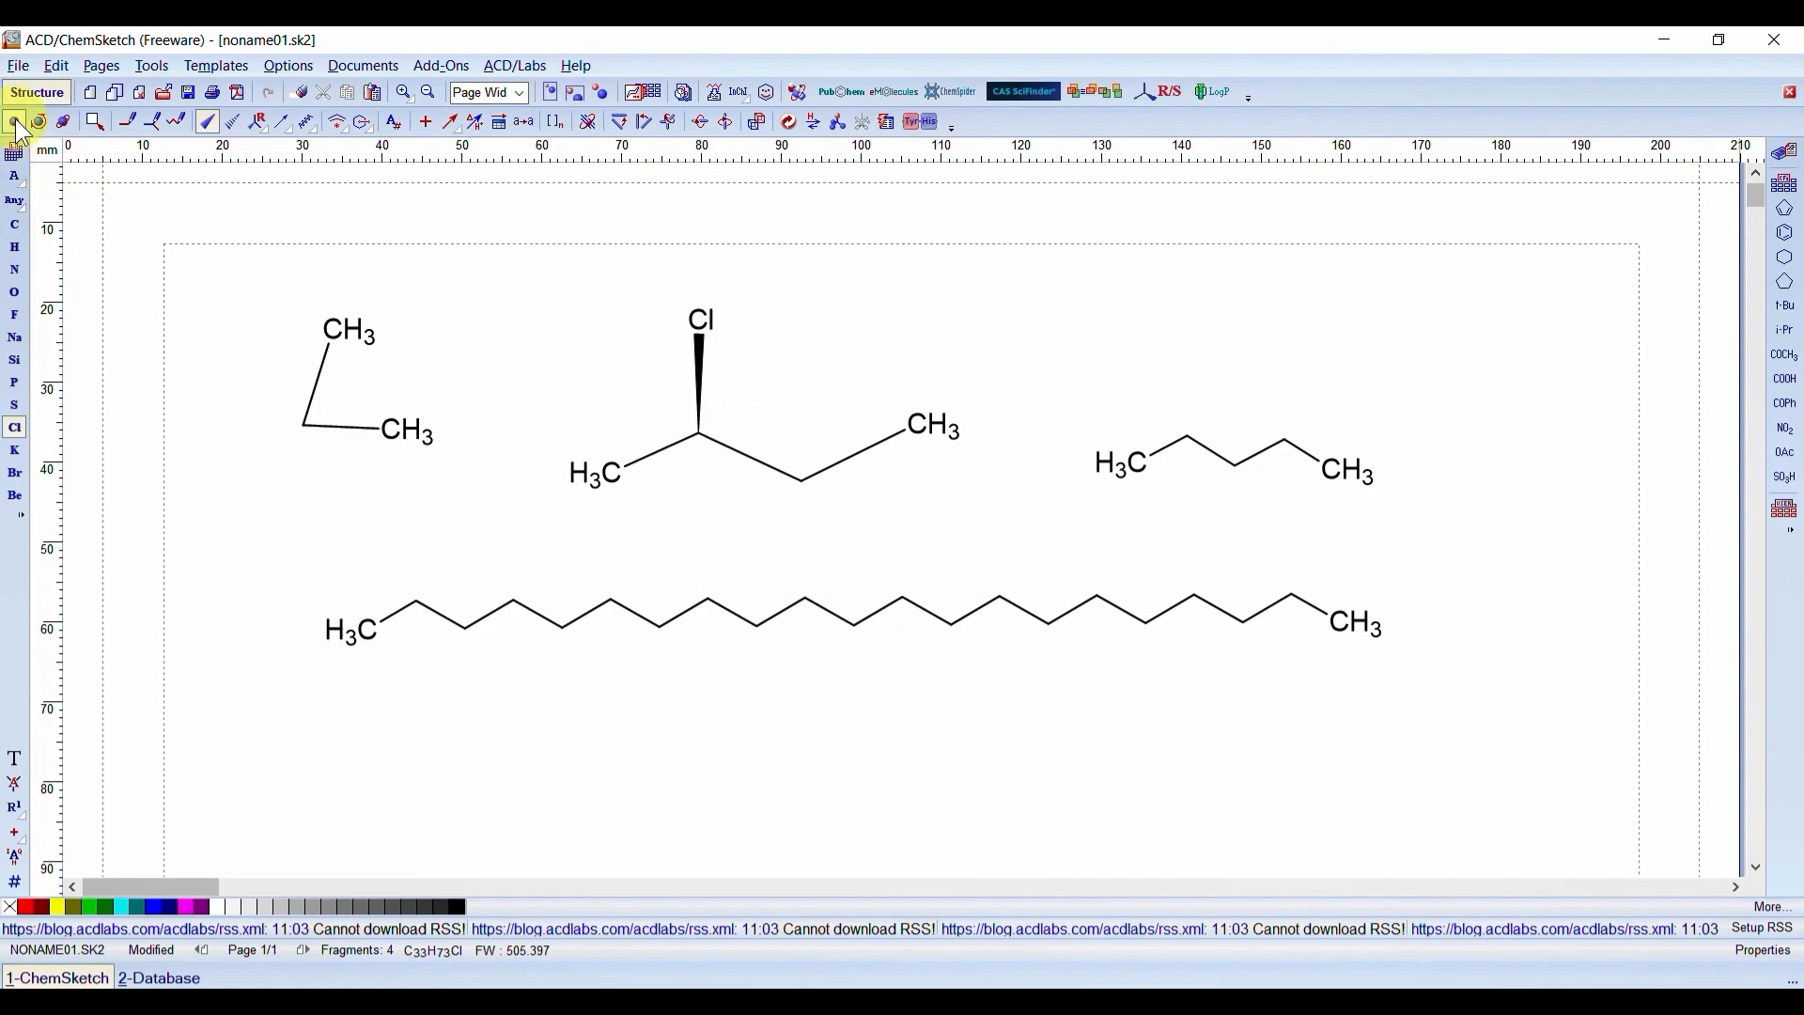
click(476, 255)
drag(534, 276, 1012, 526)
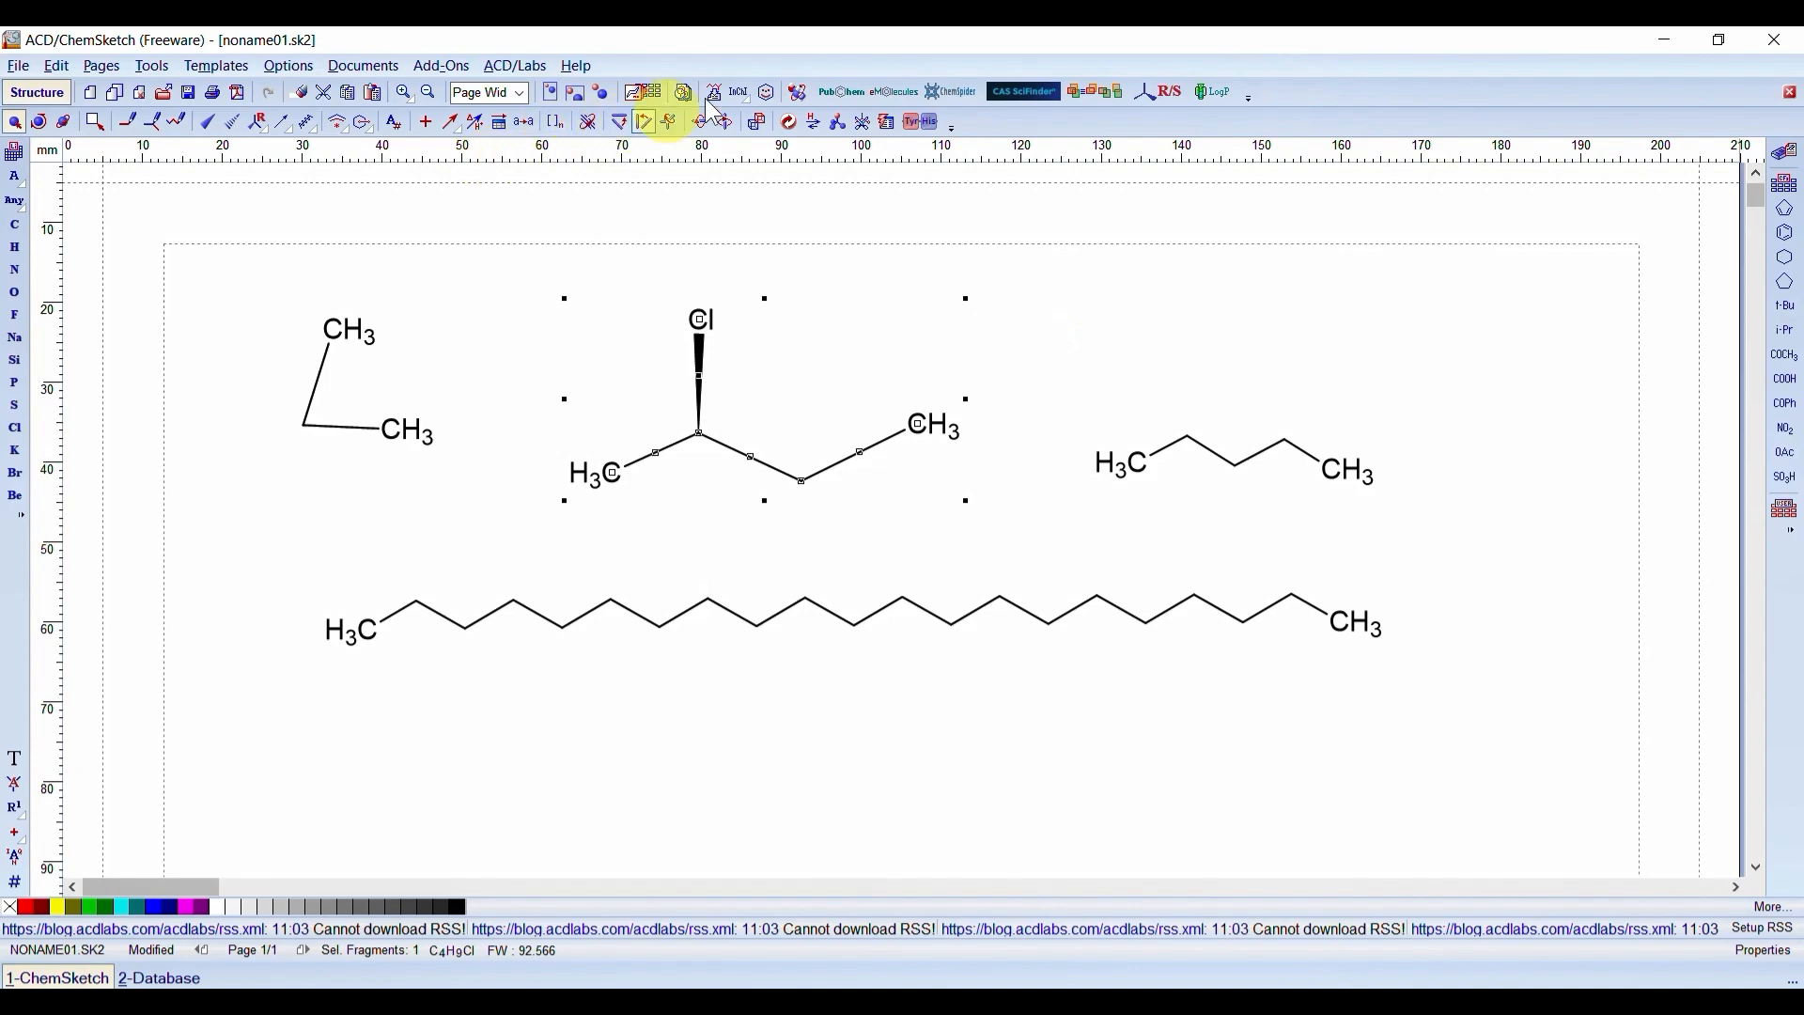
click(729, 98)
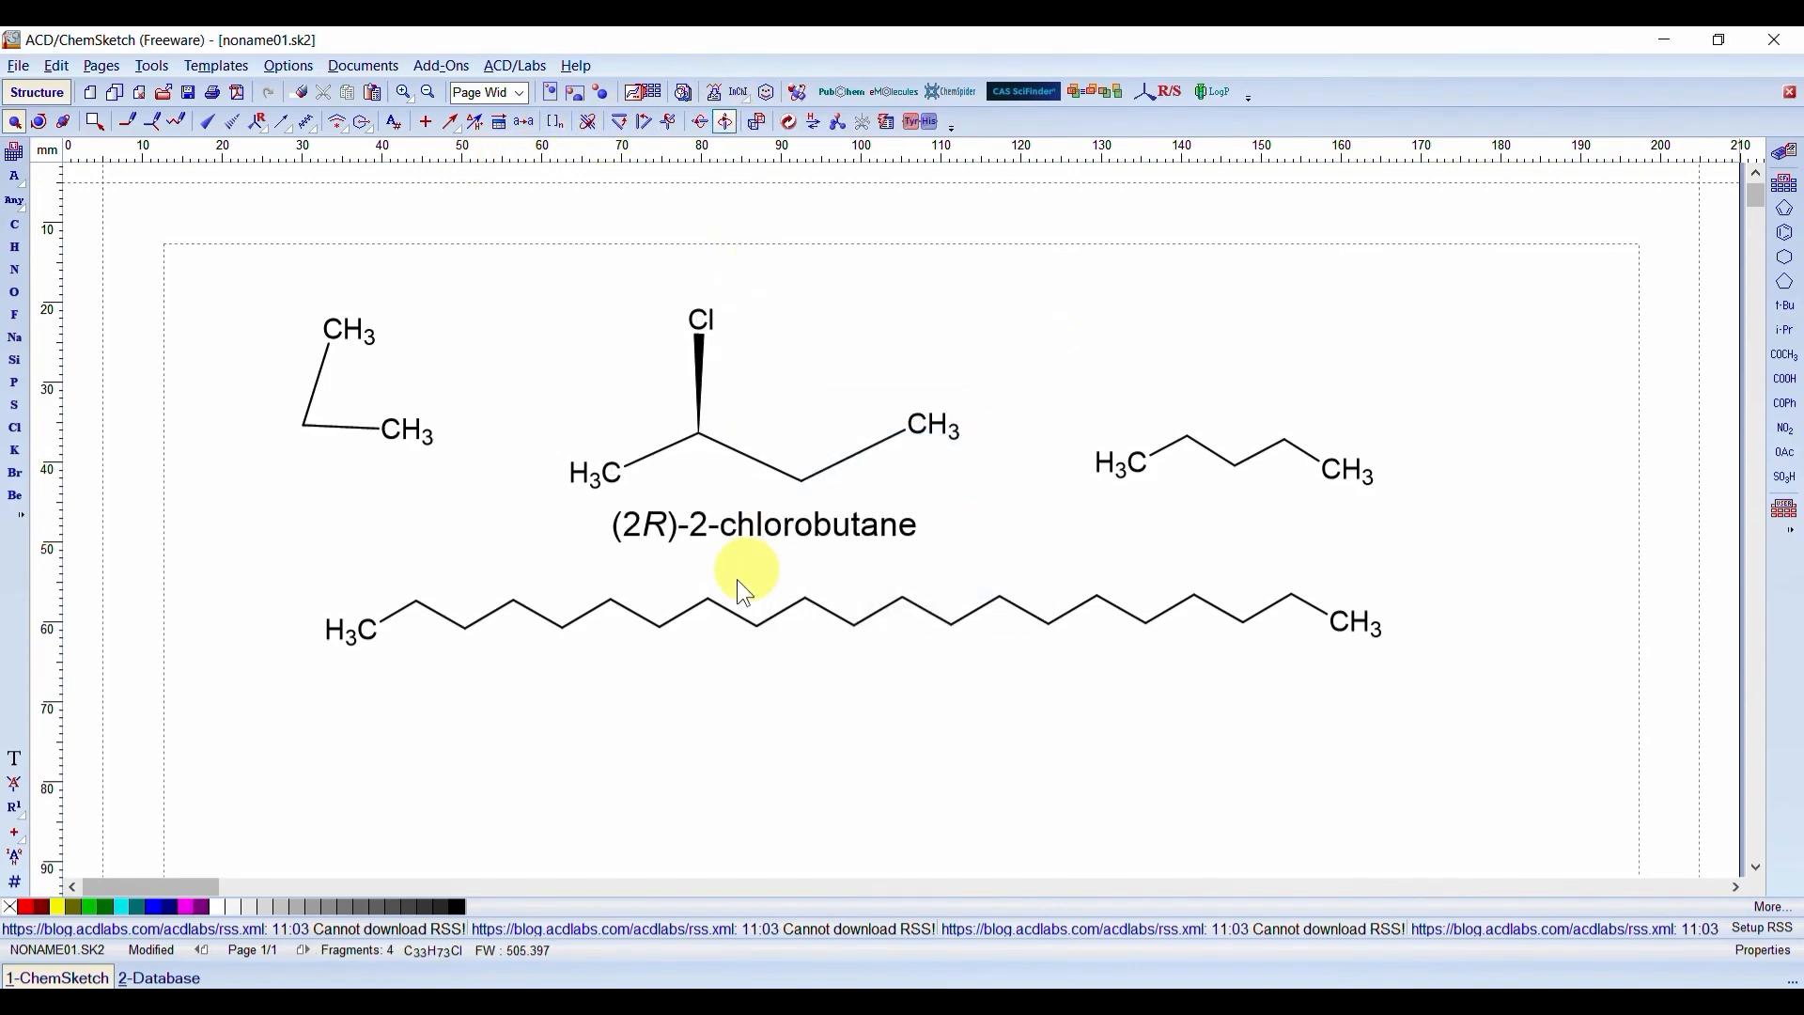
- Delete the solid wedge bond with its chlorine from the four-carbon chain
click(720, 357)
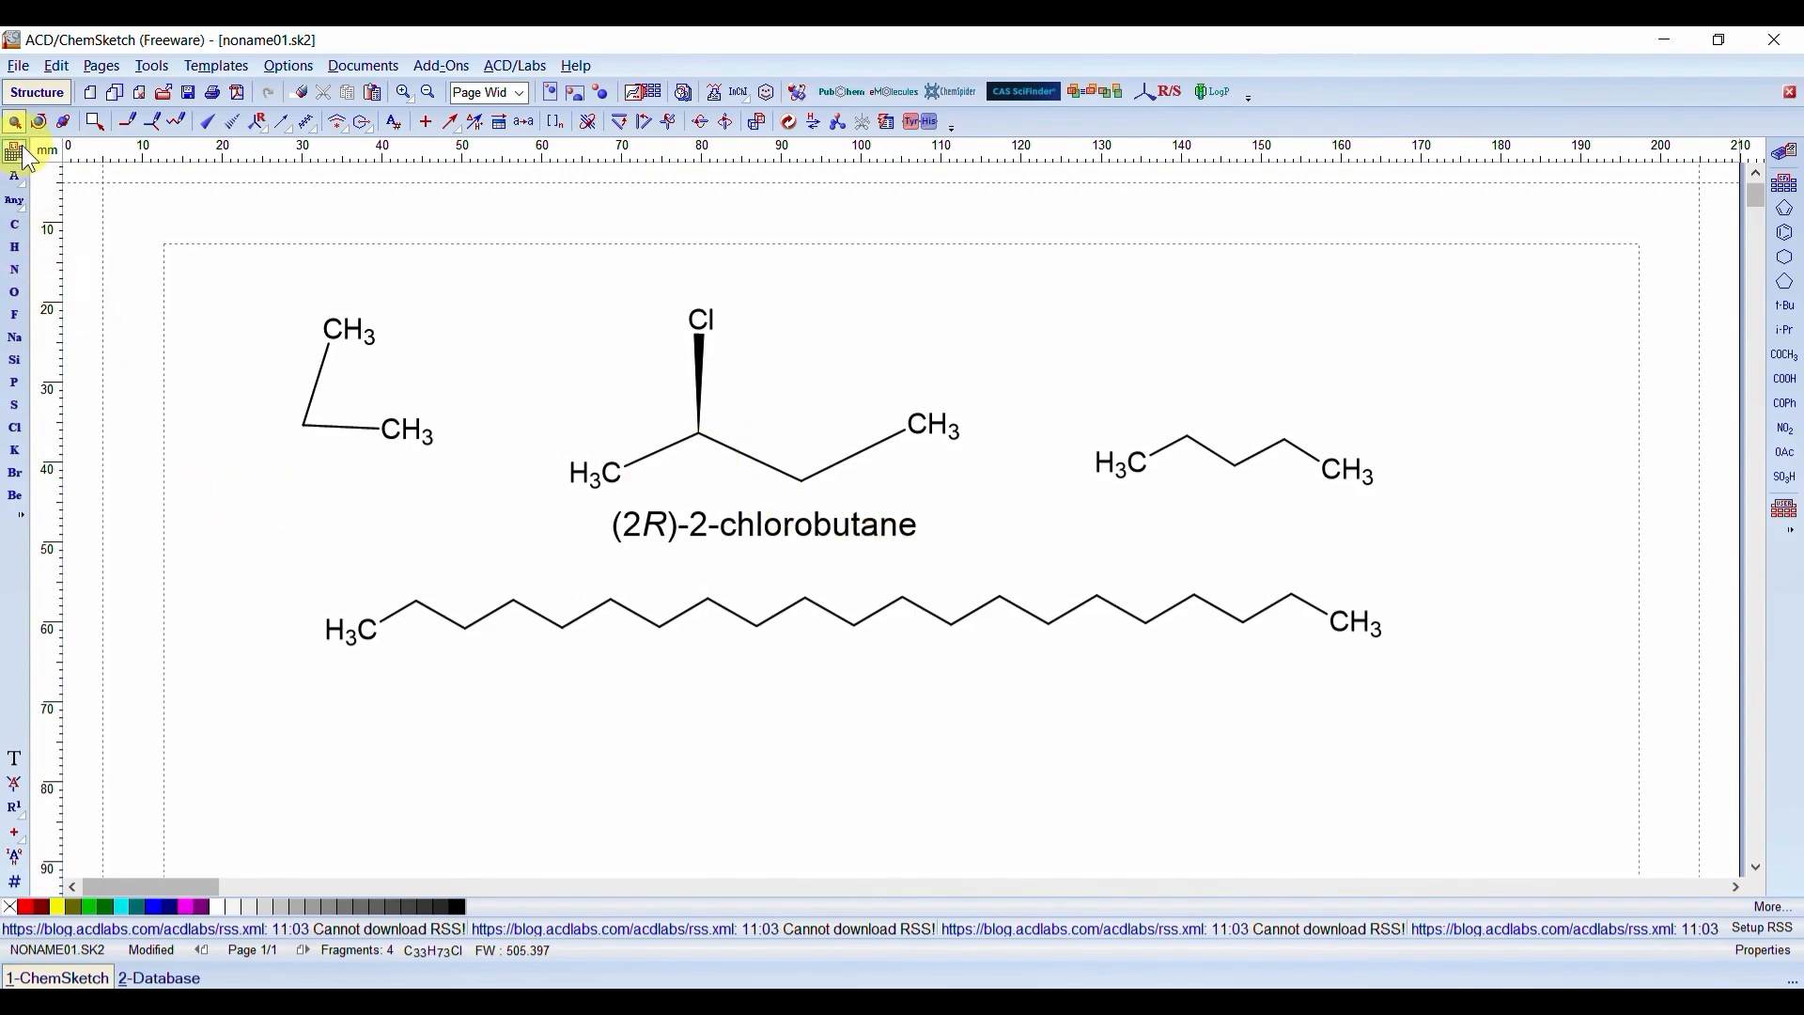
click(301, 91)
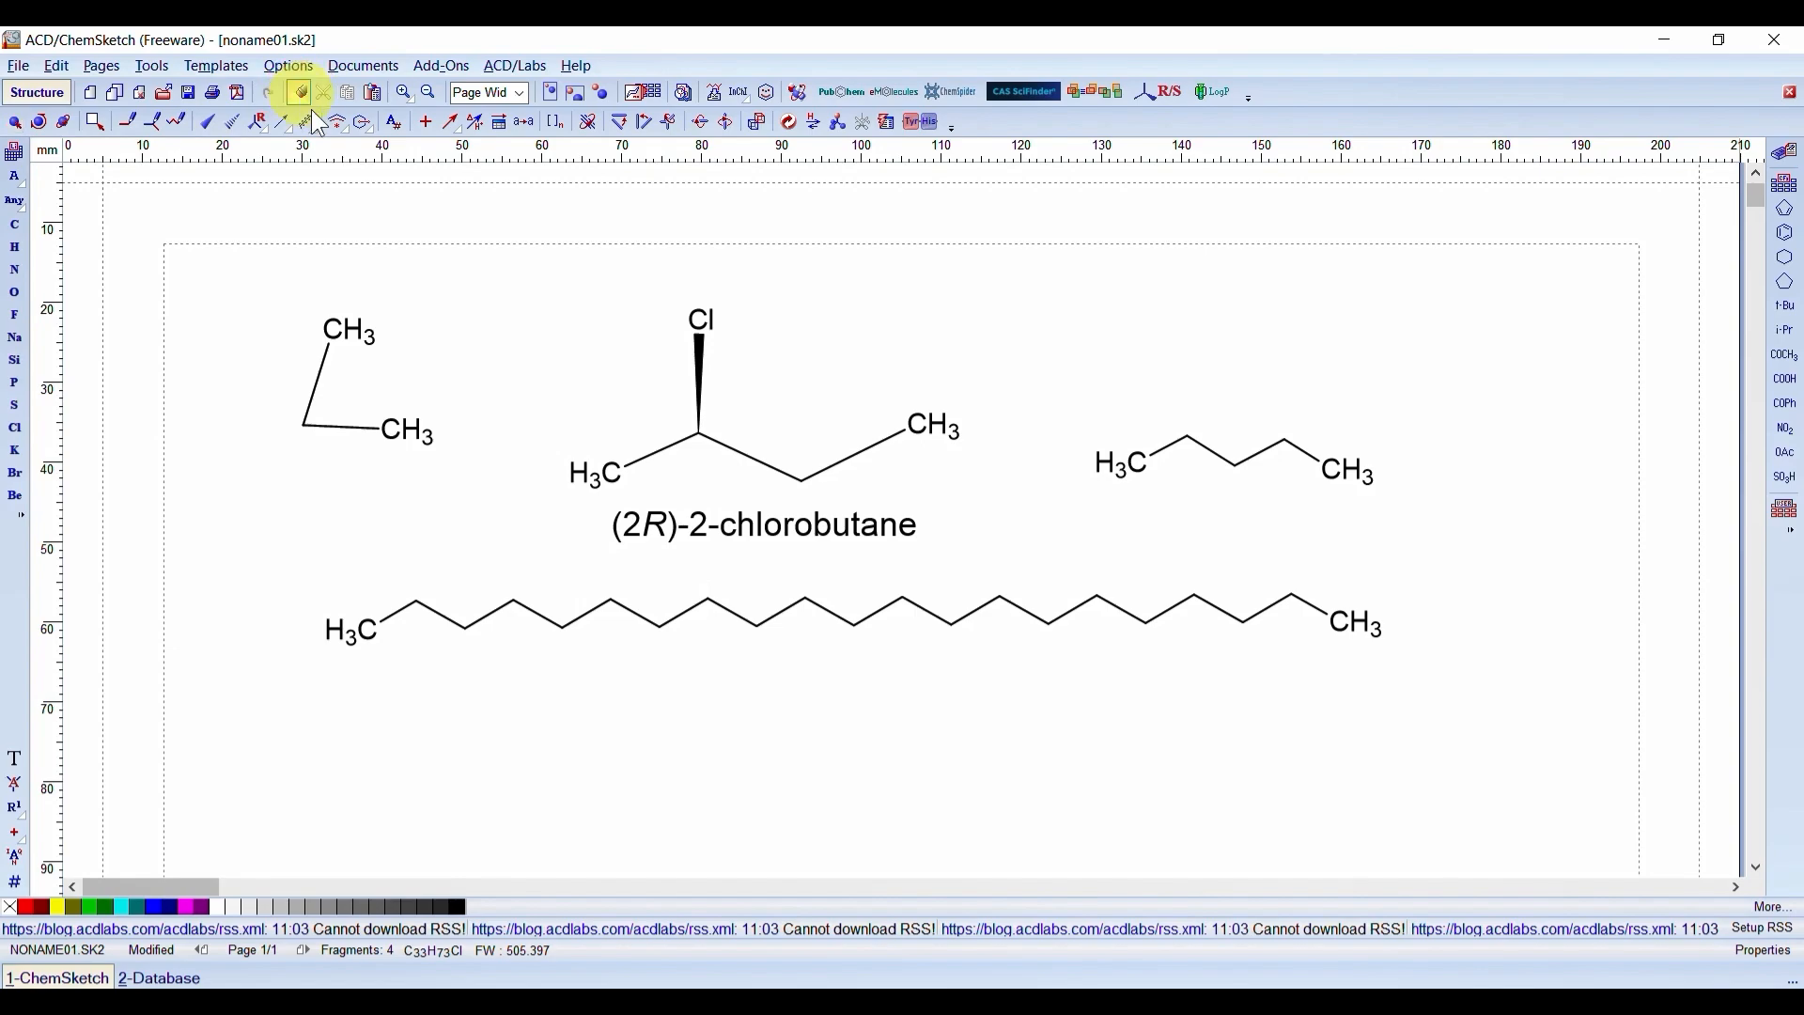
click(700, 379)
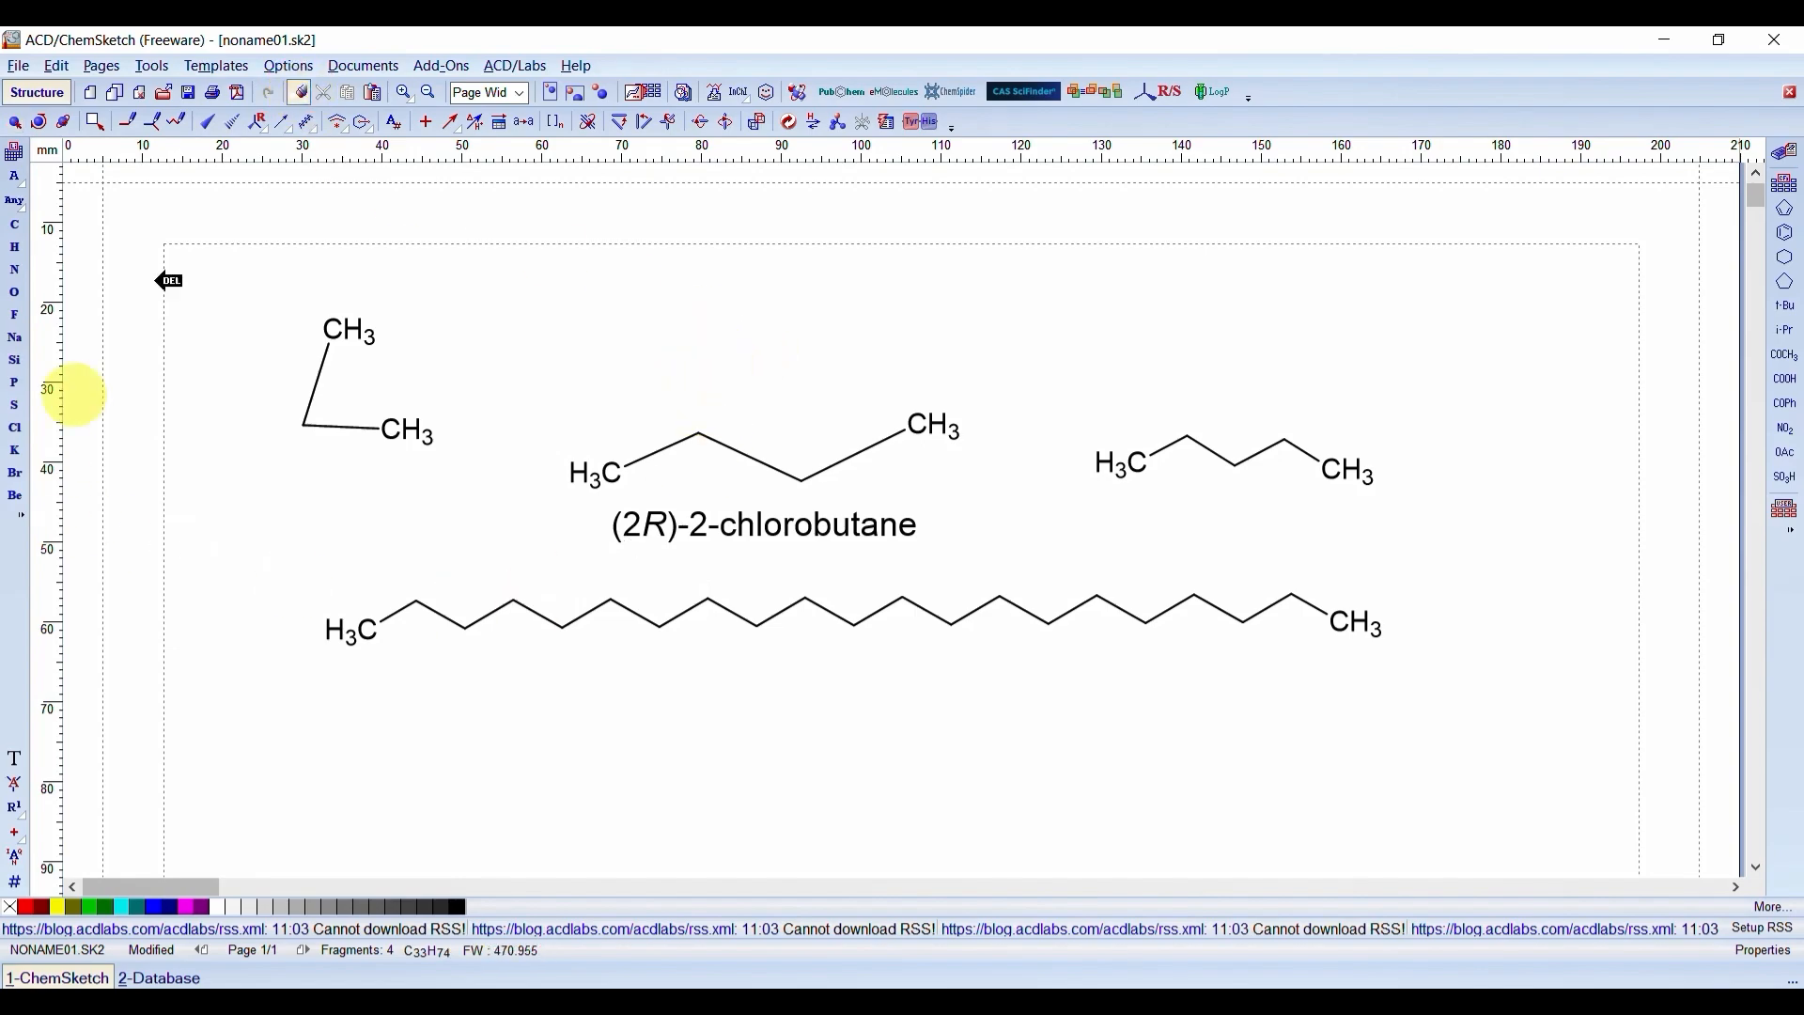
- Add an upward hashed stereo bond to the four-carbon chain's second carbon and make its end atom Cl
click(231, 123)
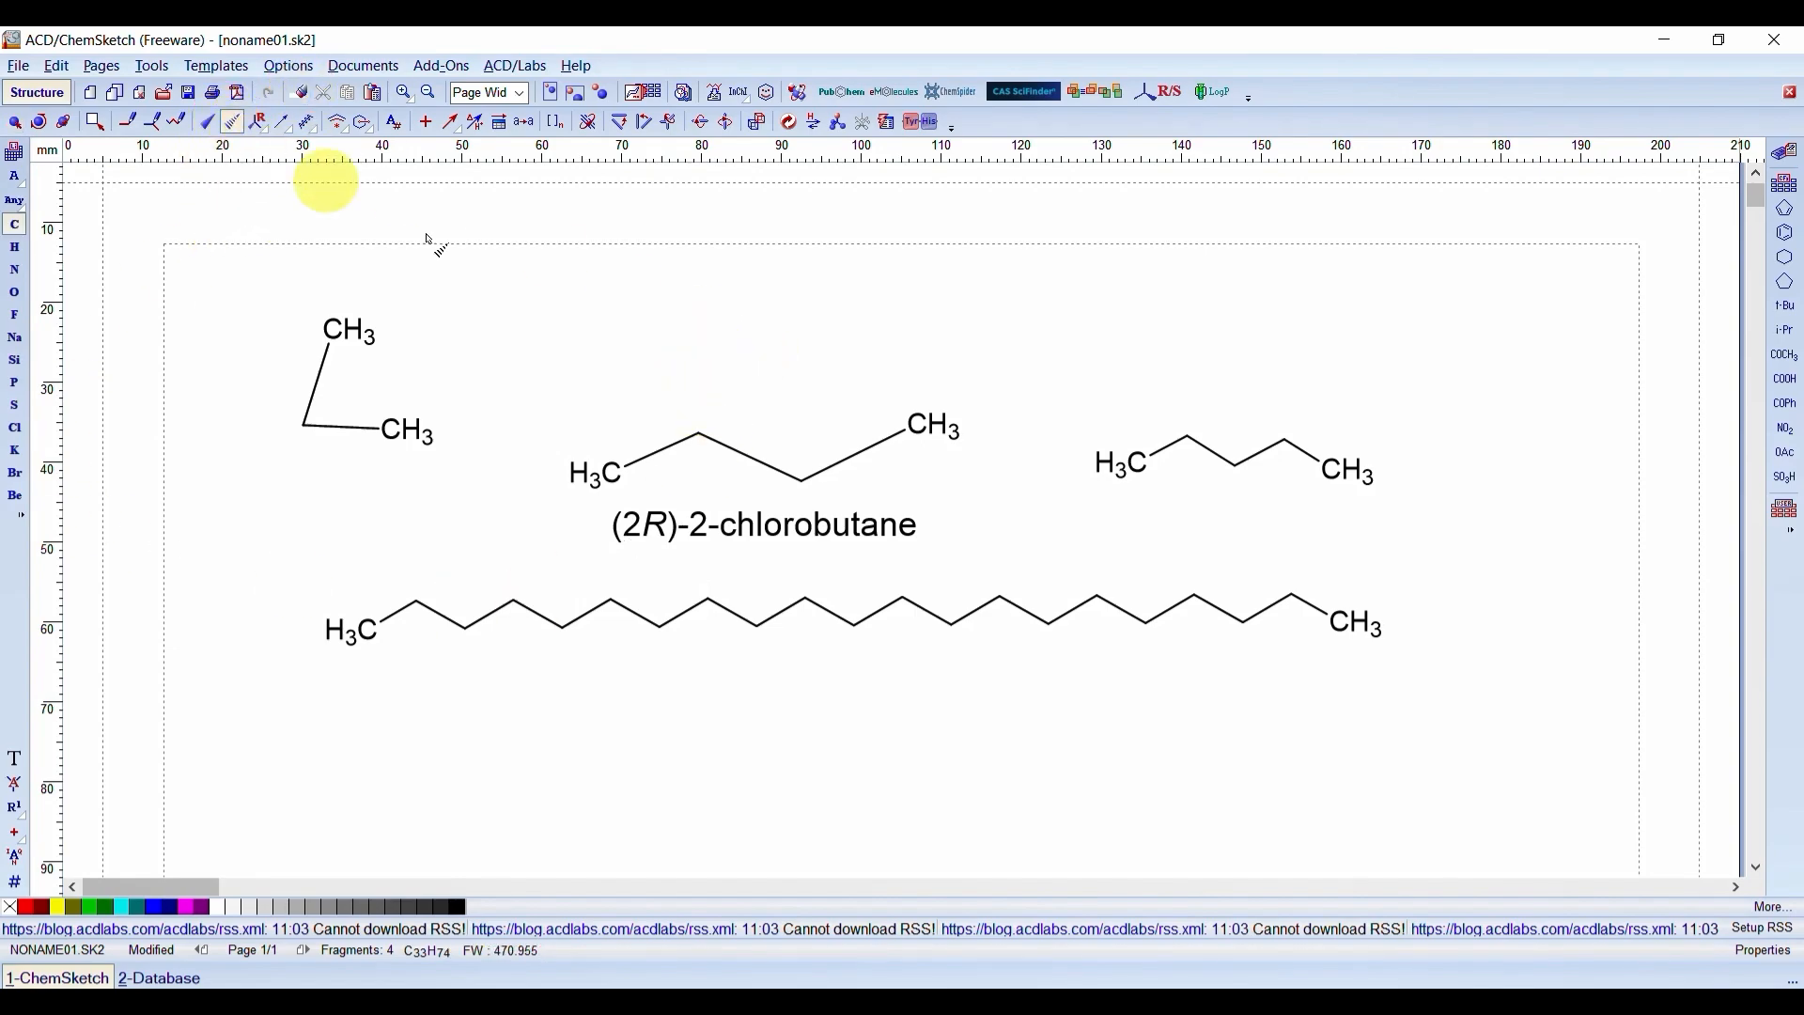
click(697, 435)
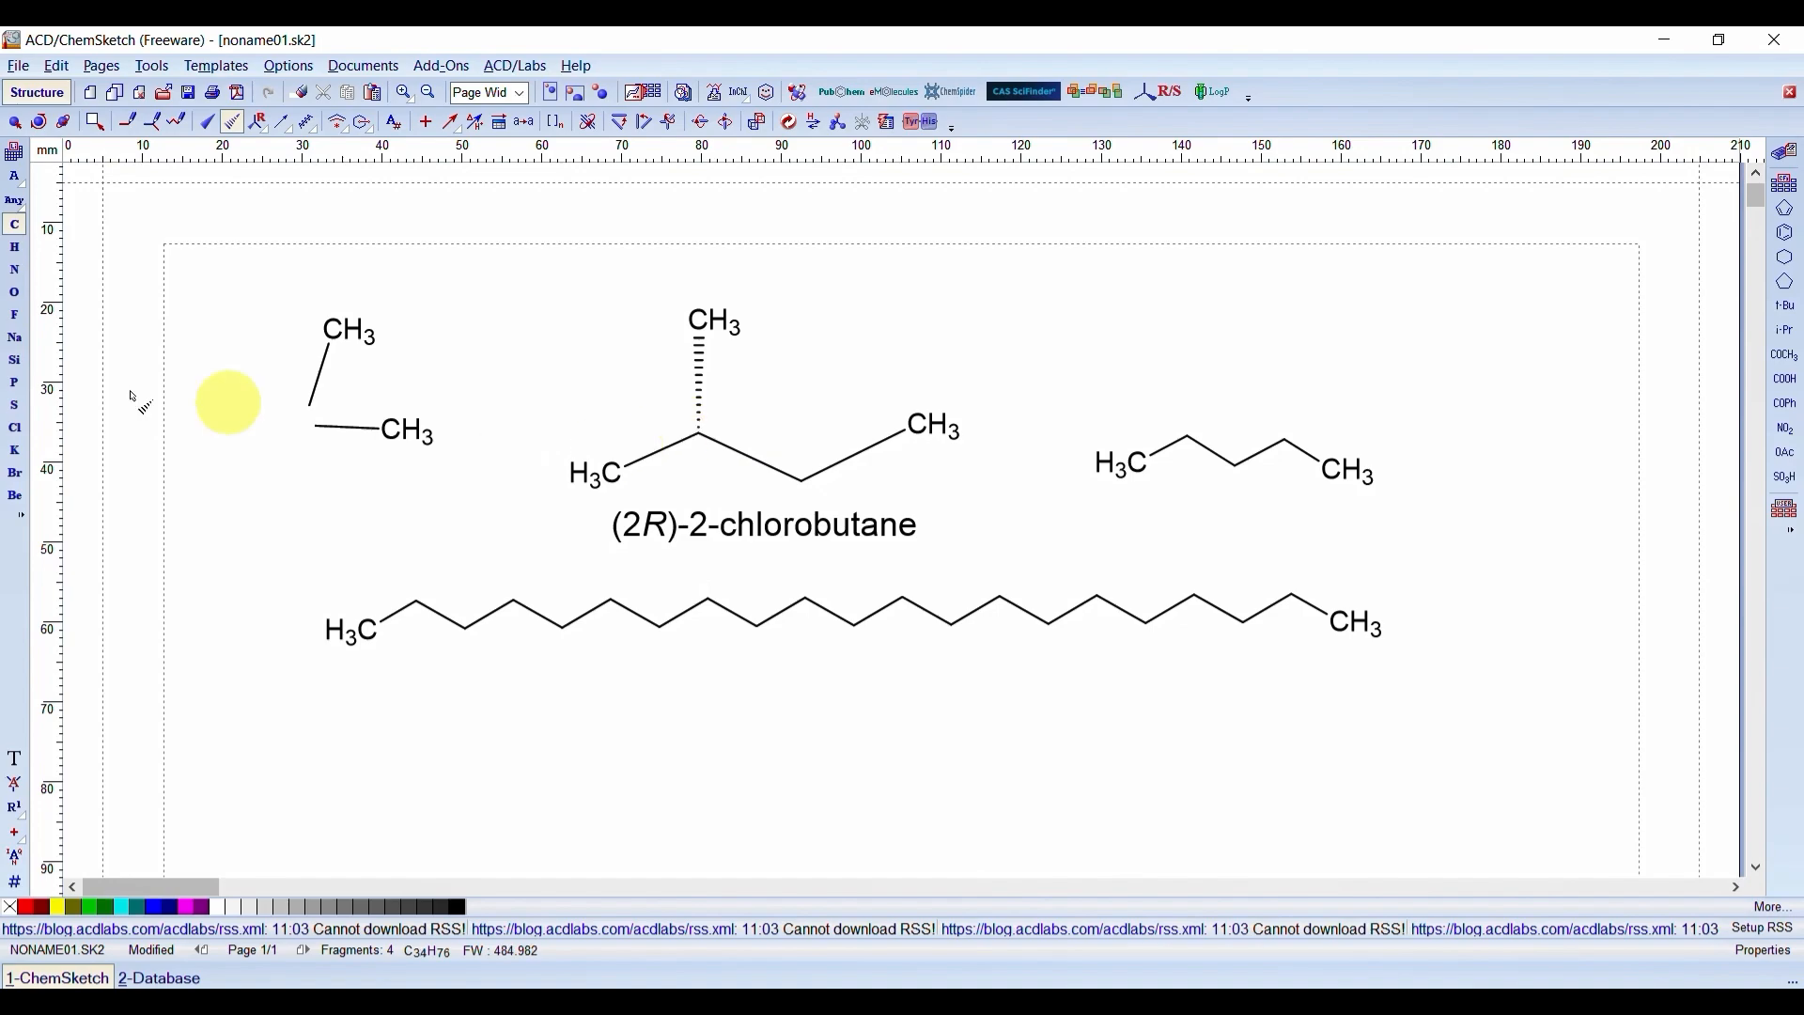
click(15, 428)
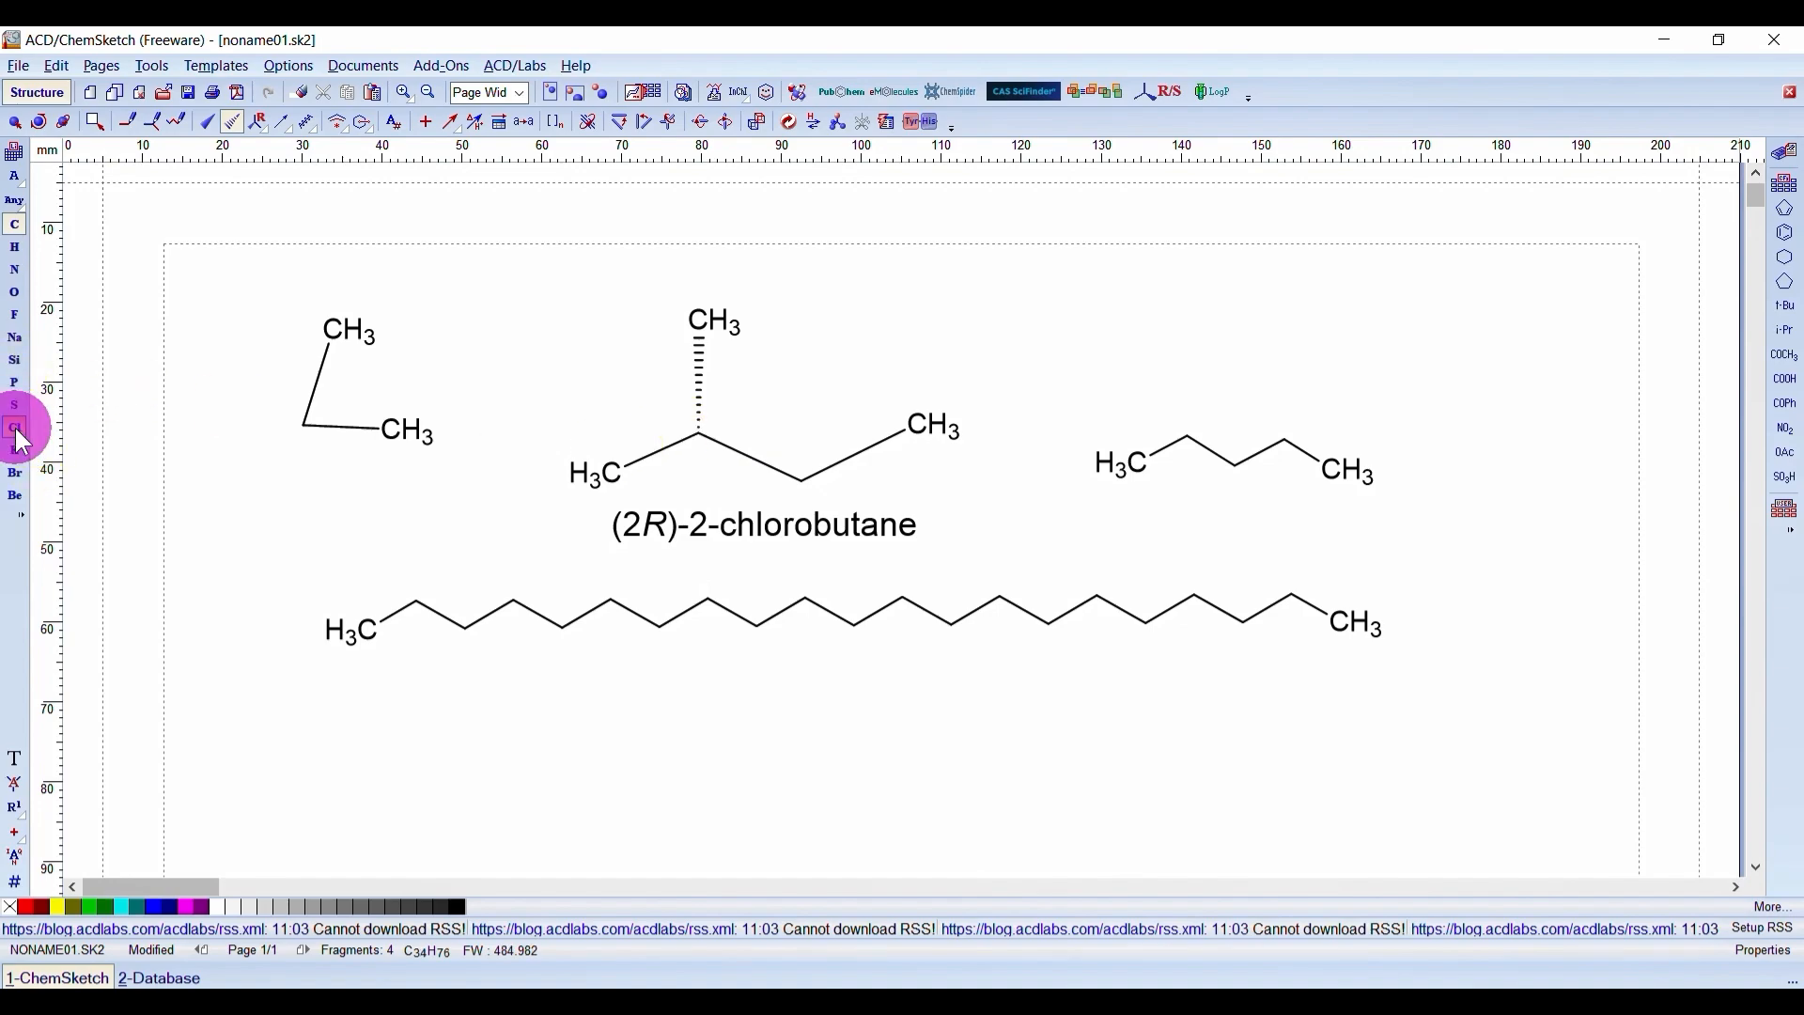
click(723, 330)
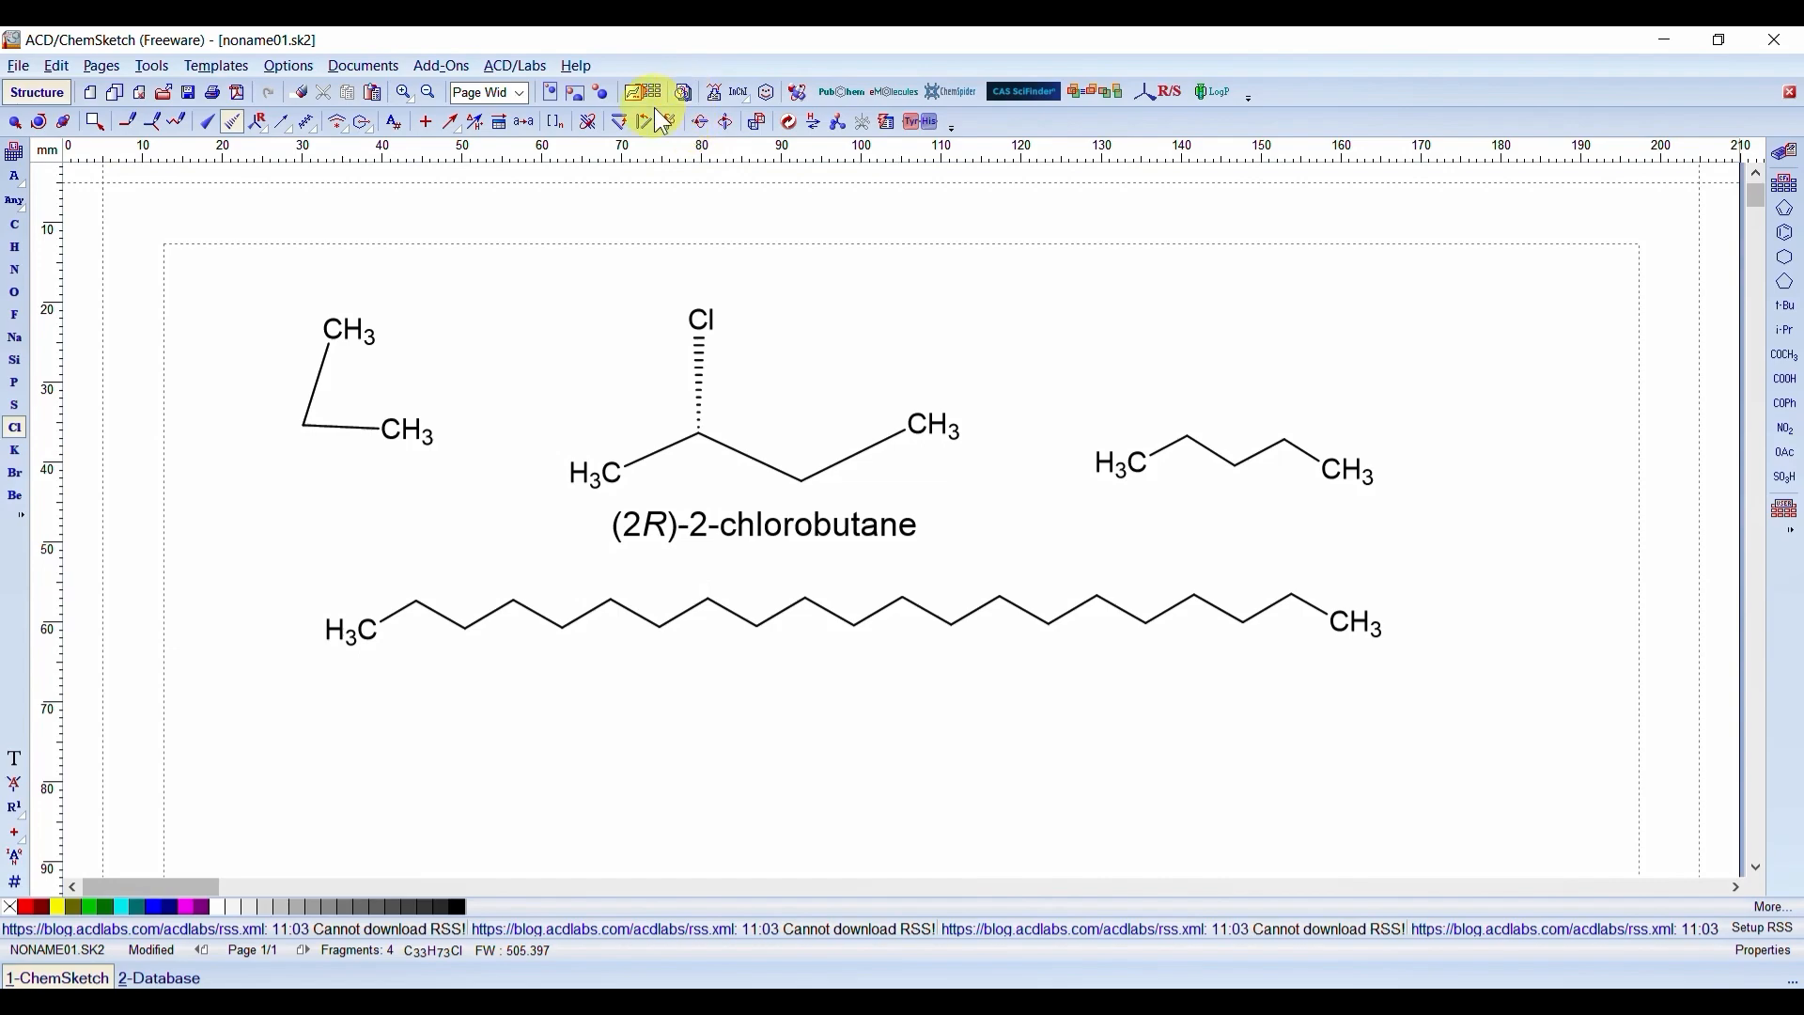
- Delete the old generated name label beneath the chlorine-substituted four-carbon chain
click(14, 122)
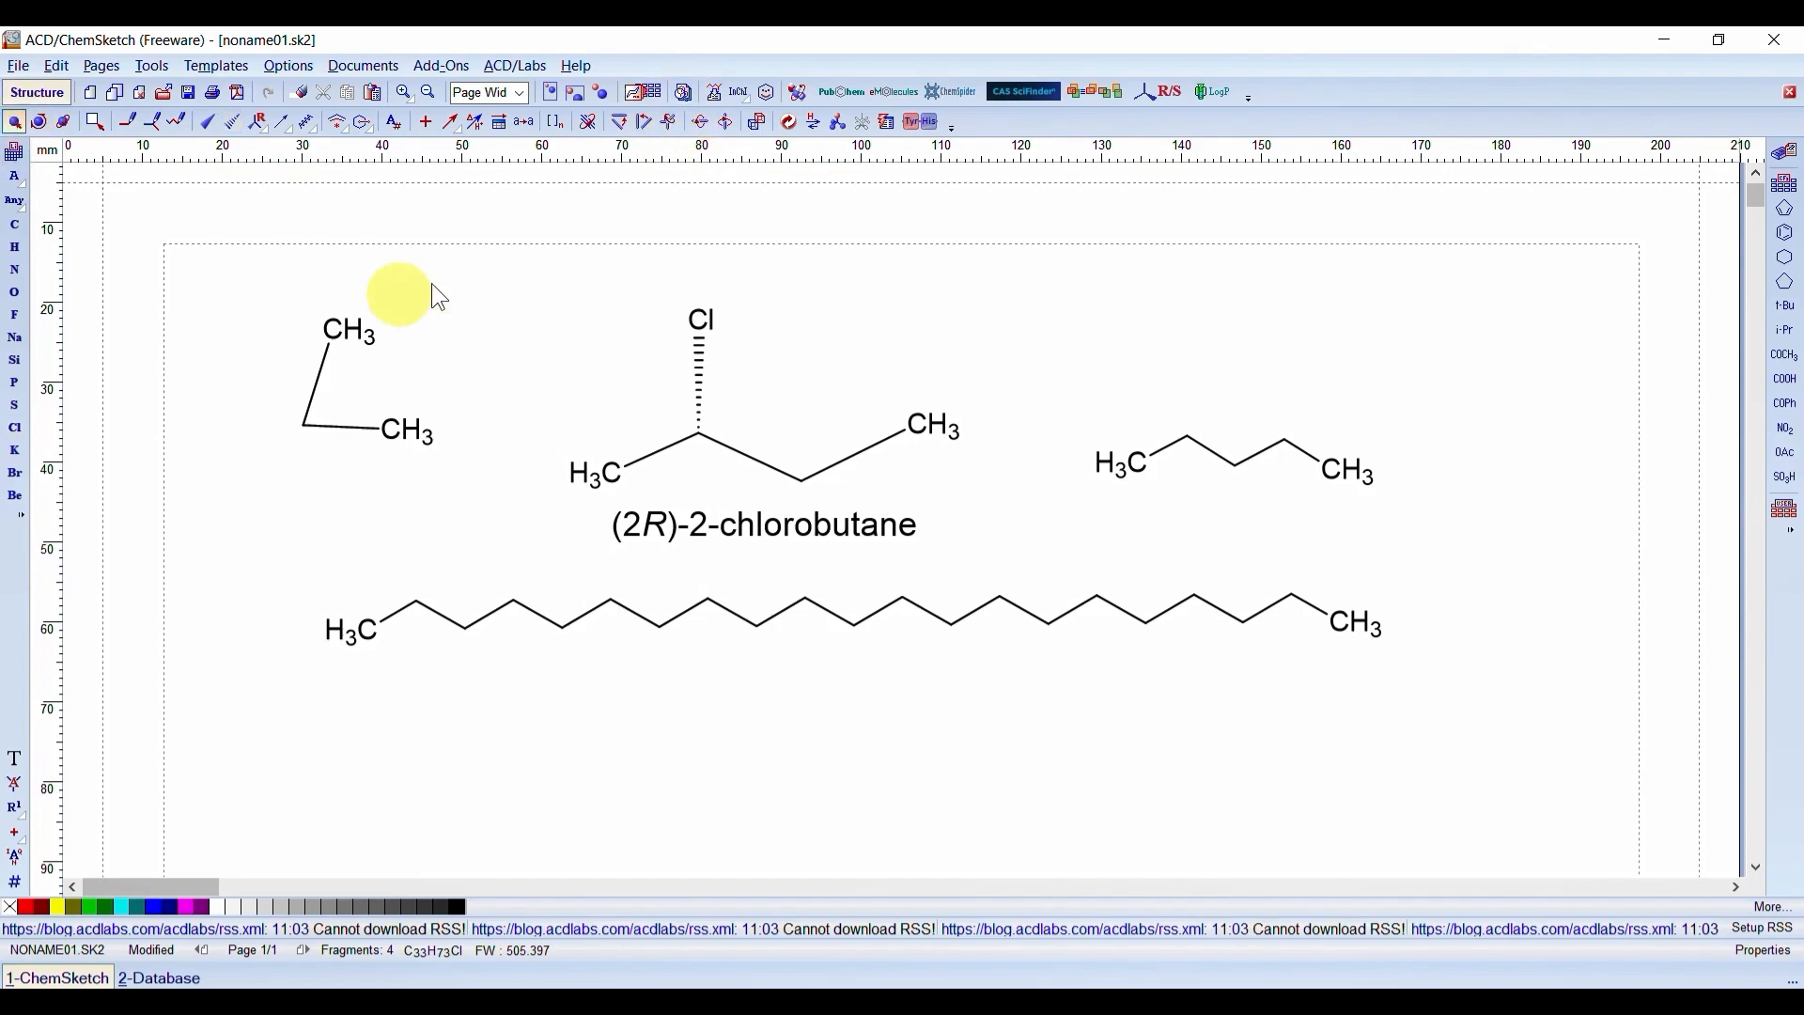
click(299, 92)
click(745, 534)
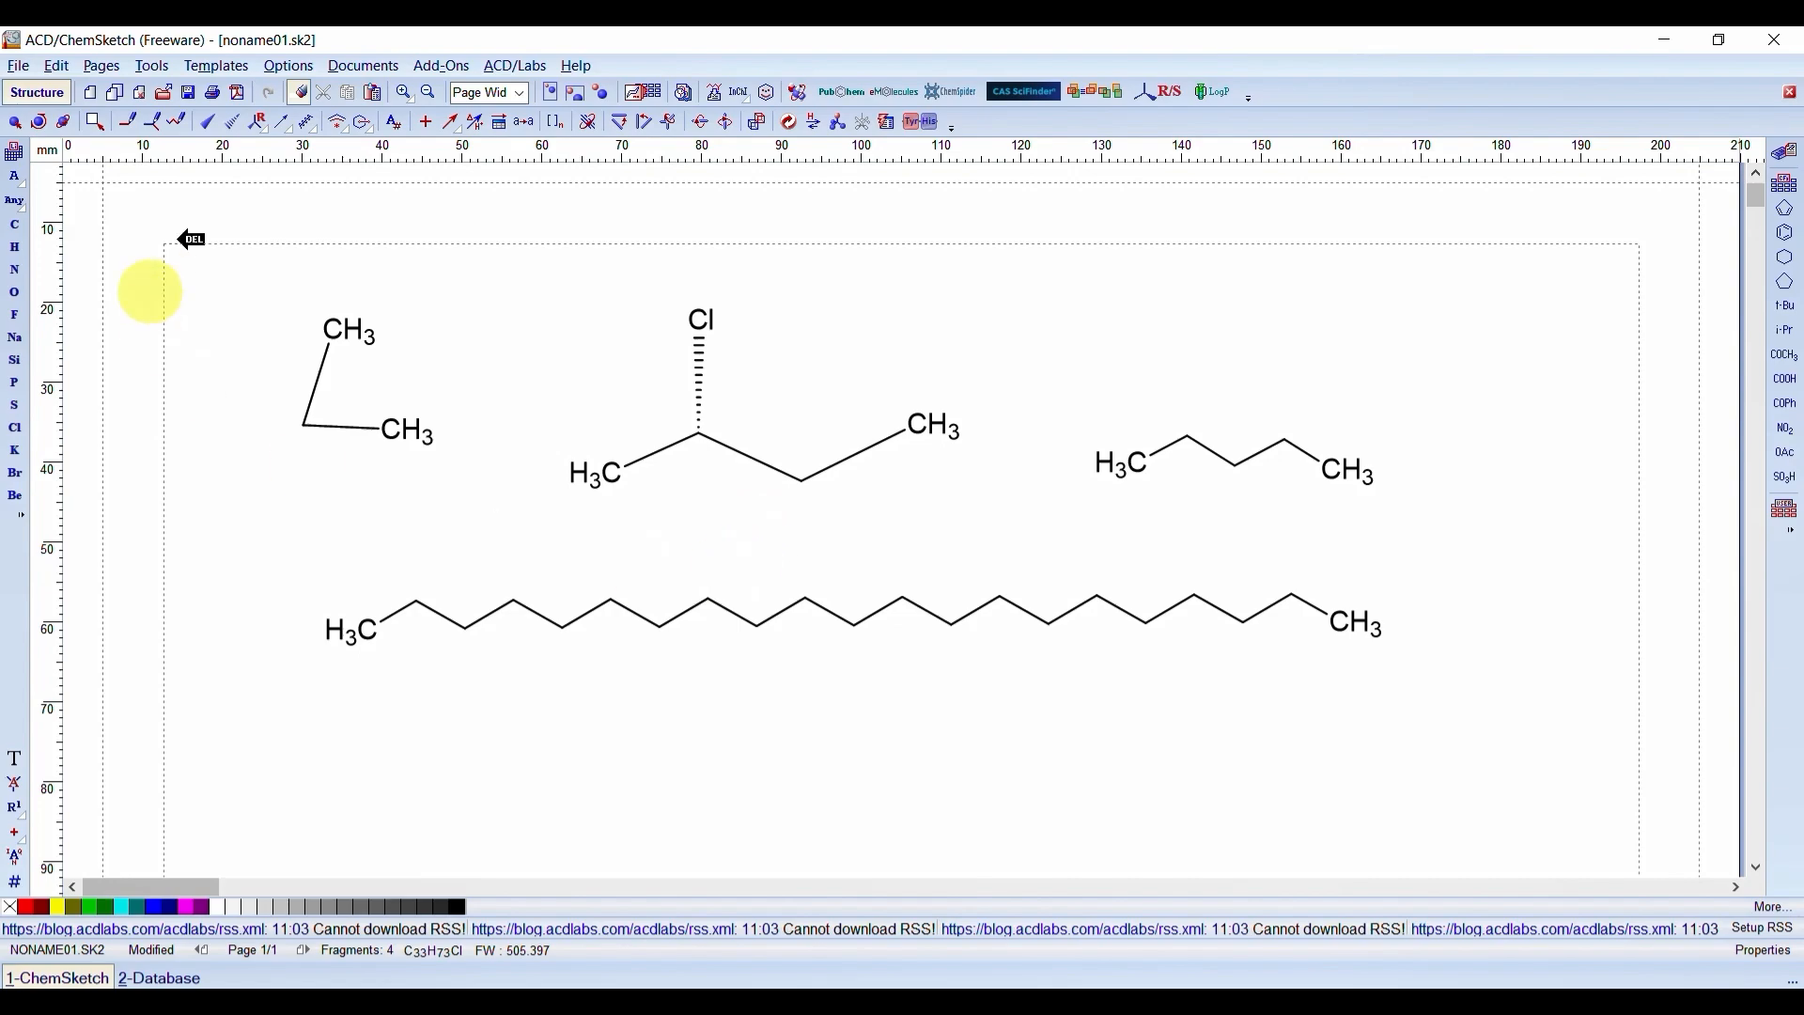
- Select the four-carbon chain with the hashed chlorine bond and generate its structure name
click(14, 122)
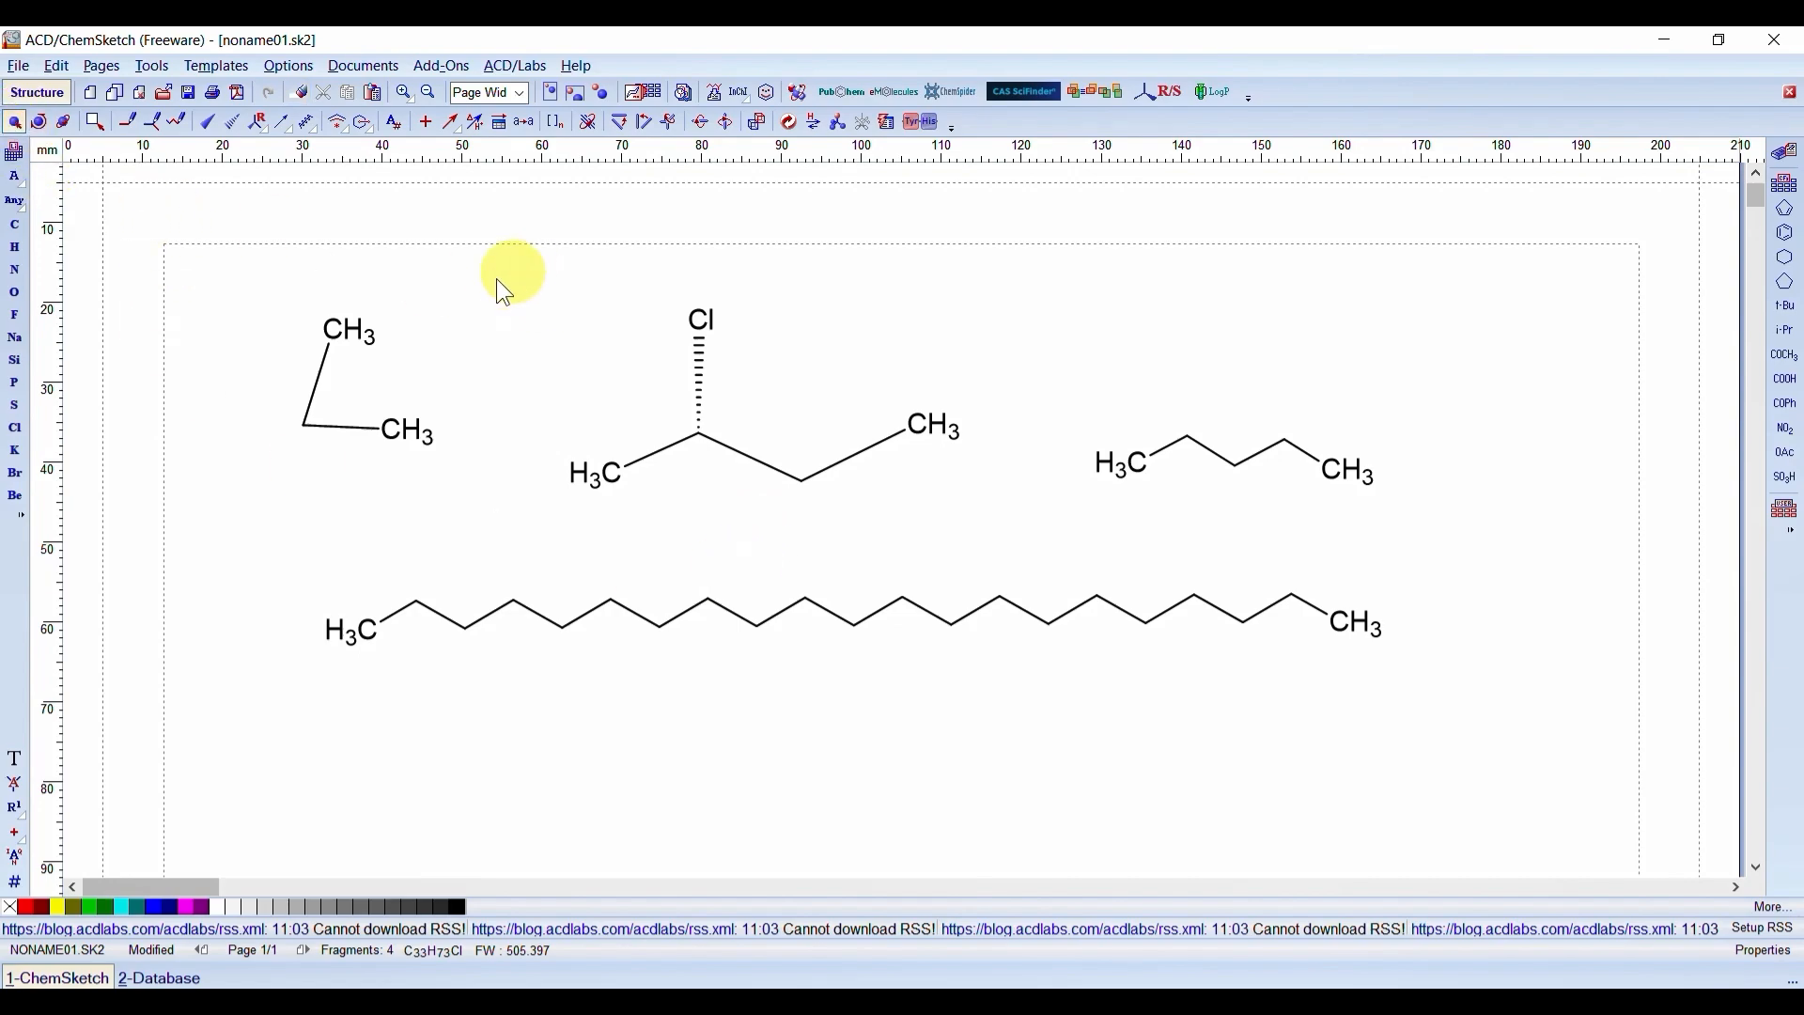
drag(526, 274, 1043, 531)
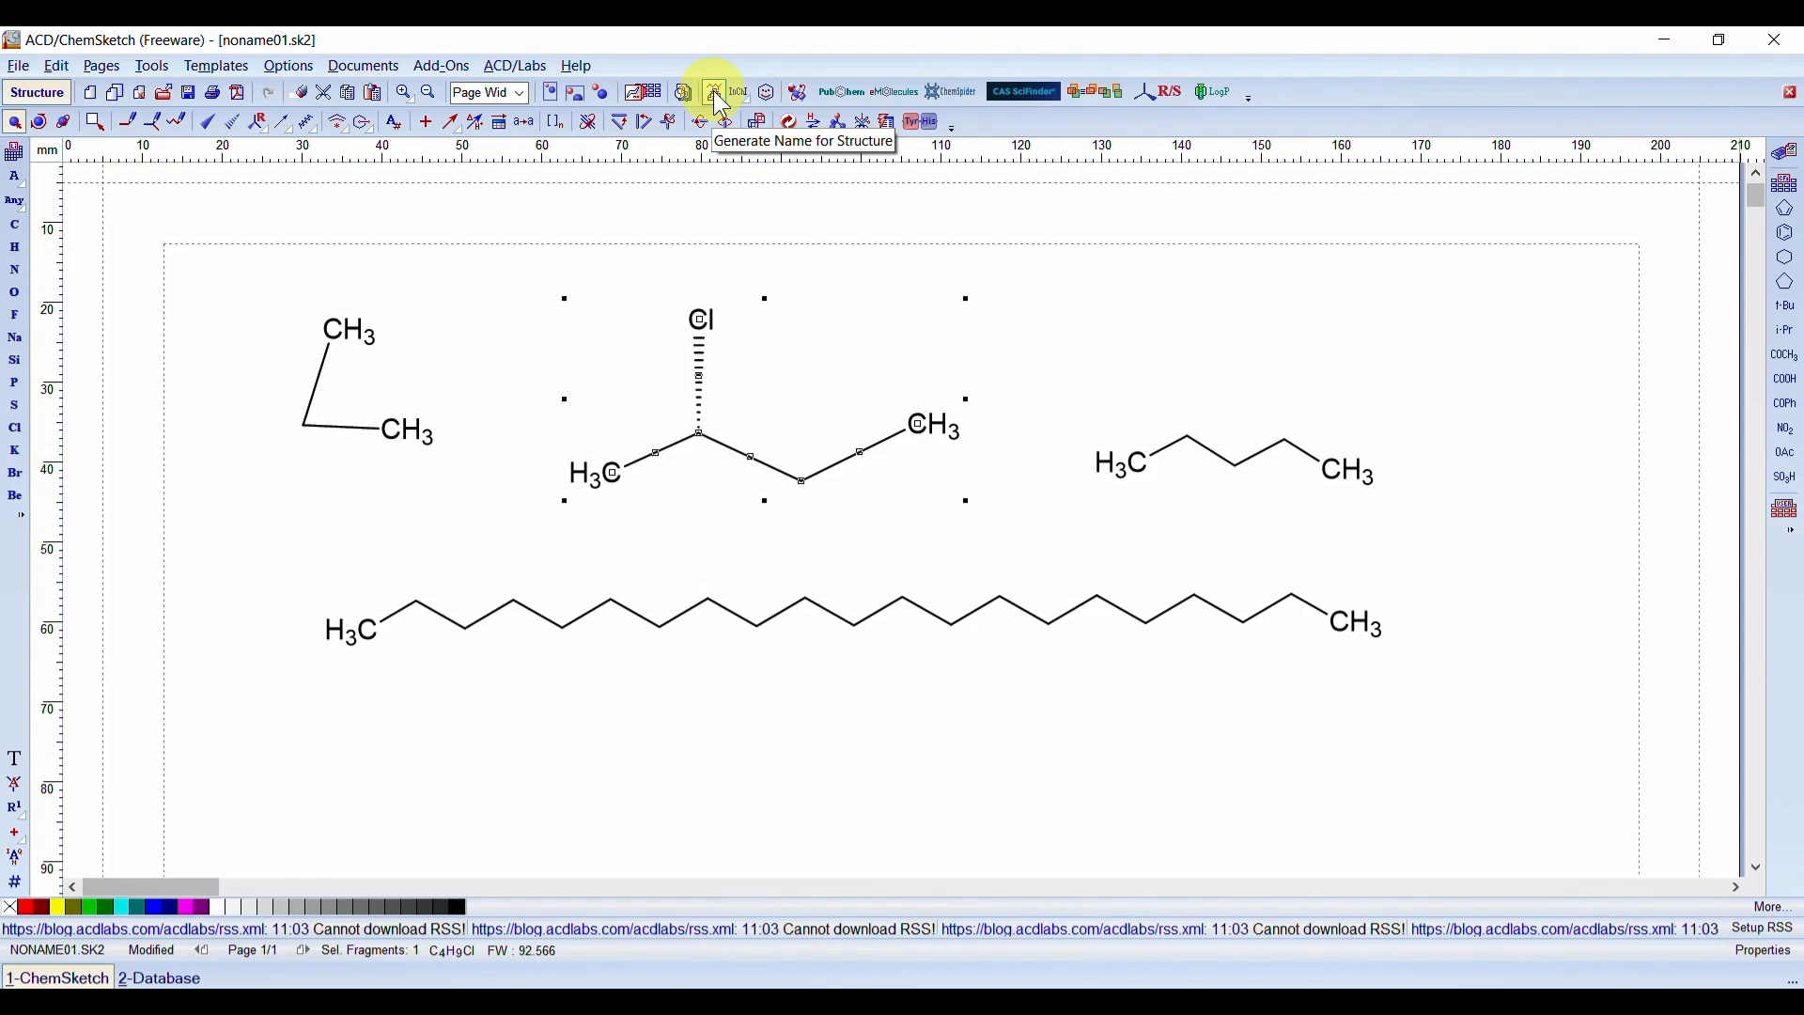
click(716, 92)
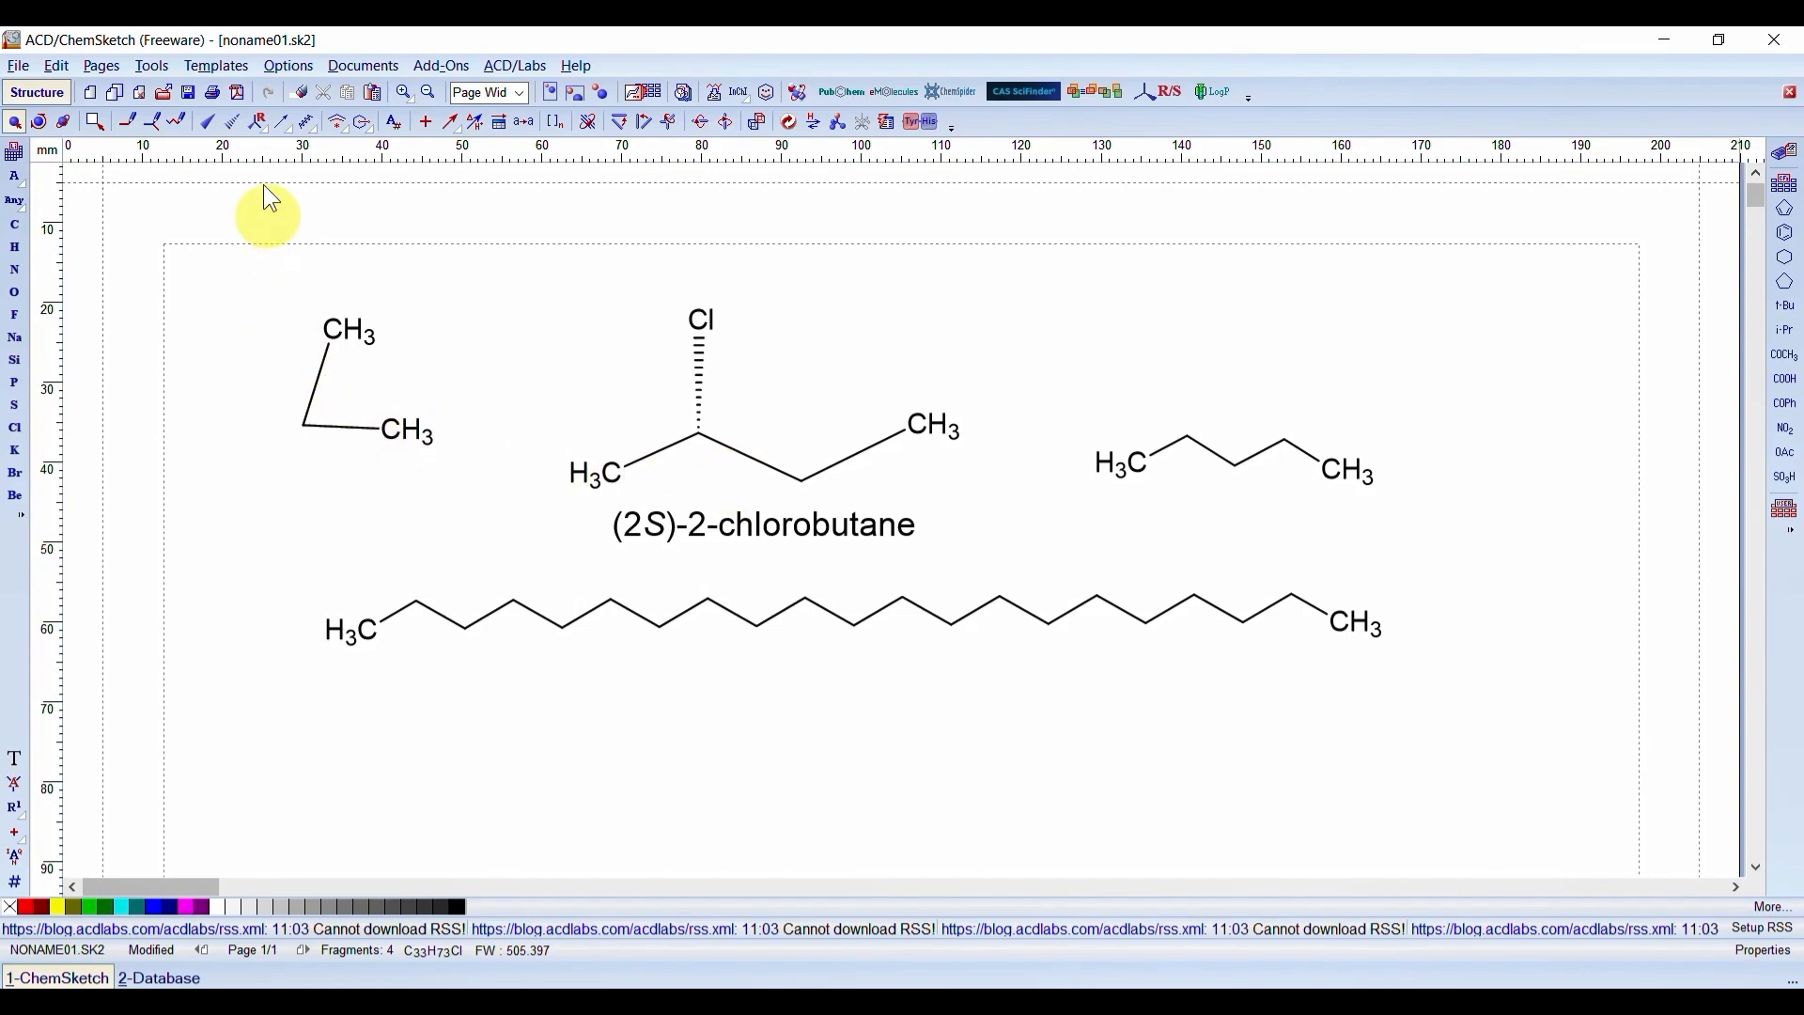
- Place a reaction plus beside the three-carbon chain and draw a horizontal reaction arrow about 11 mm long to its right
click(283, 123)
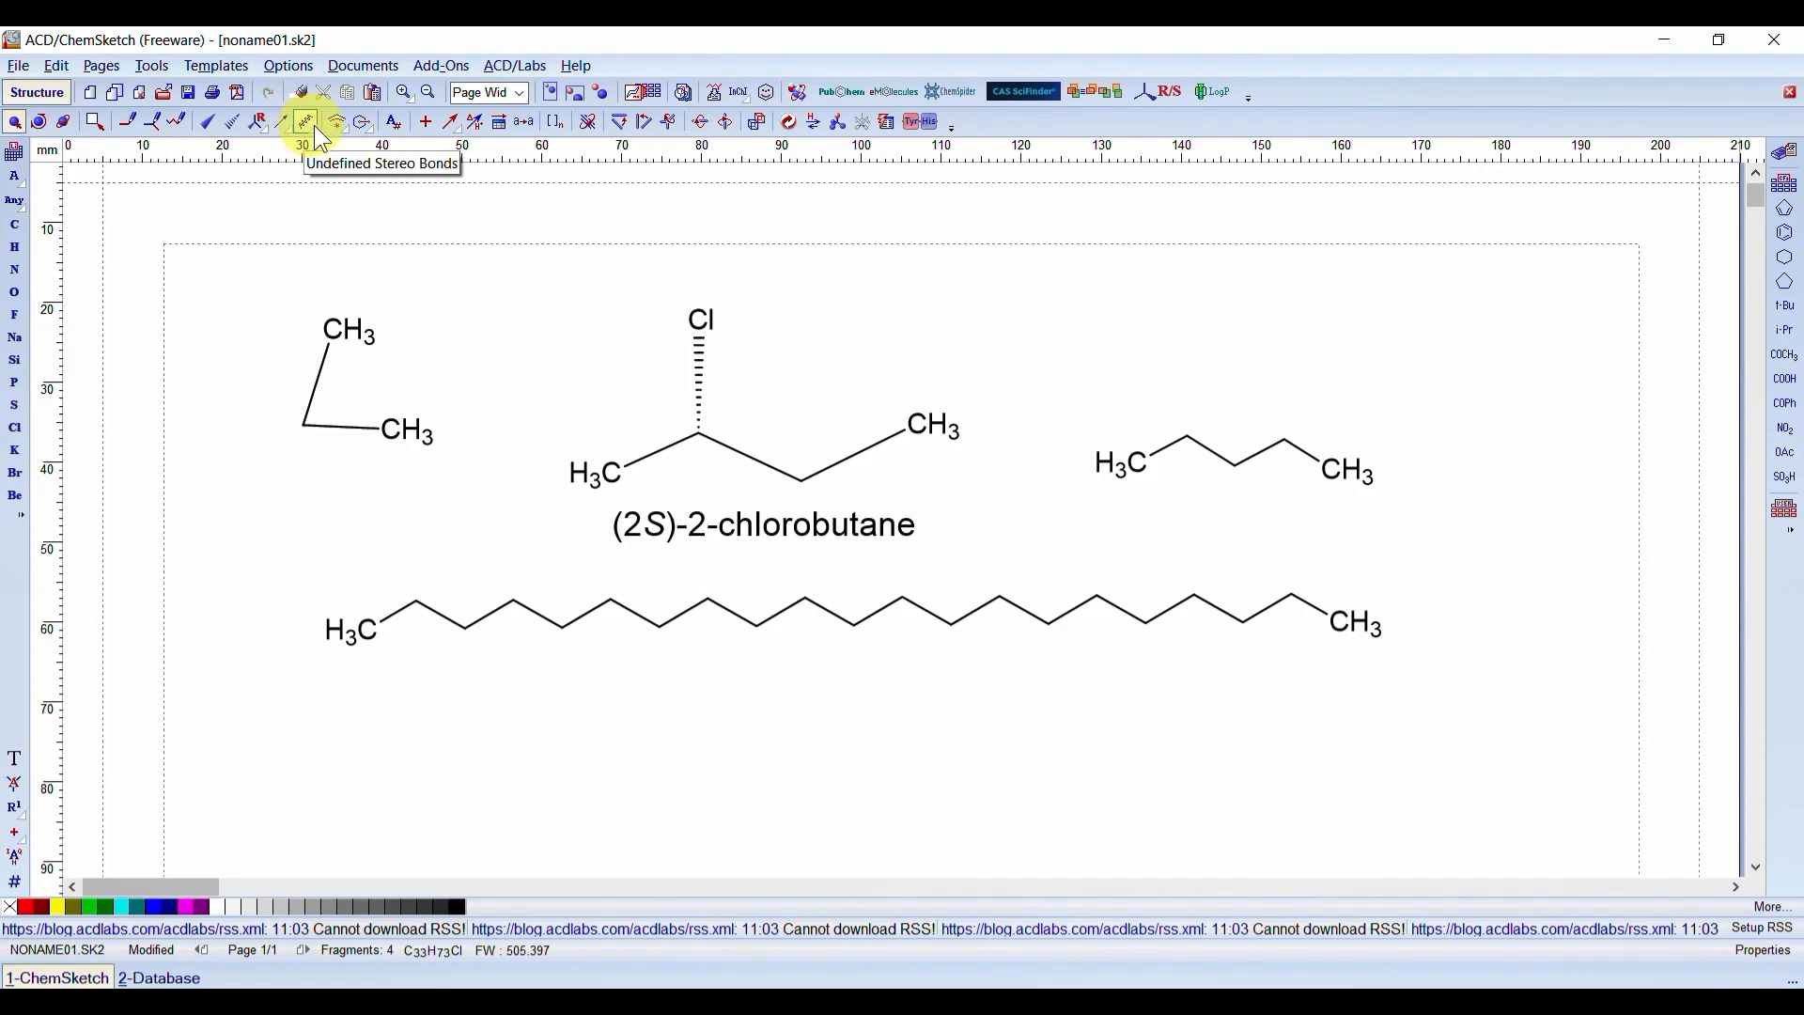
click(426, 124)
click(473, 350)
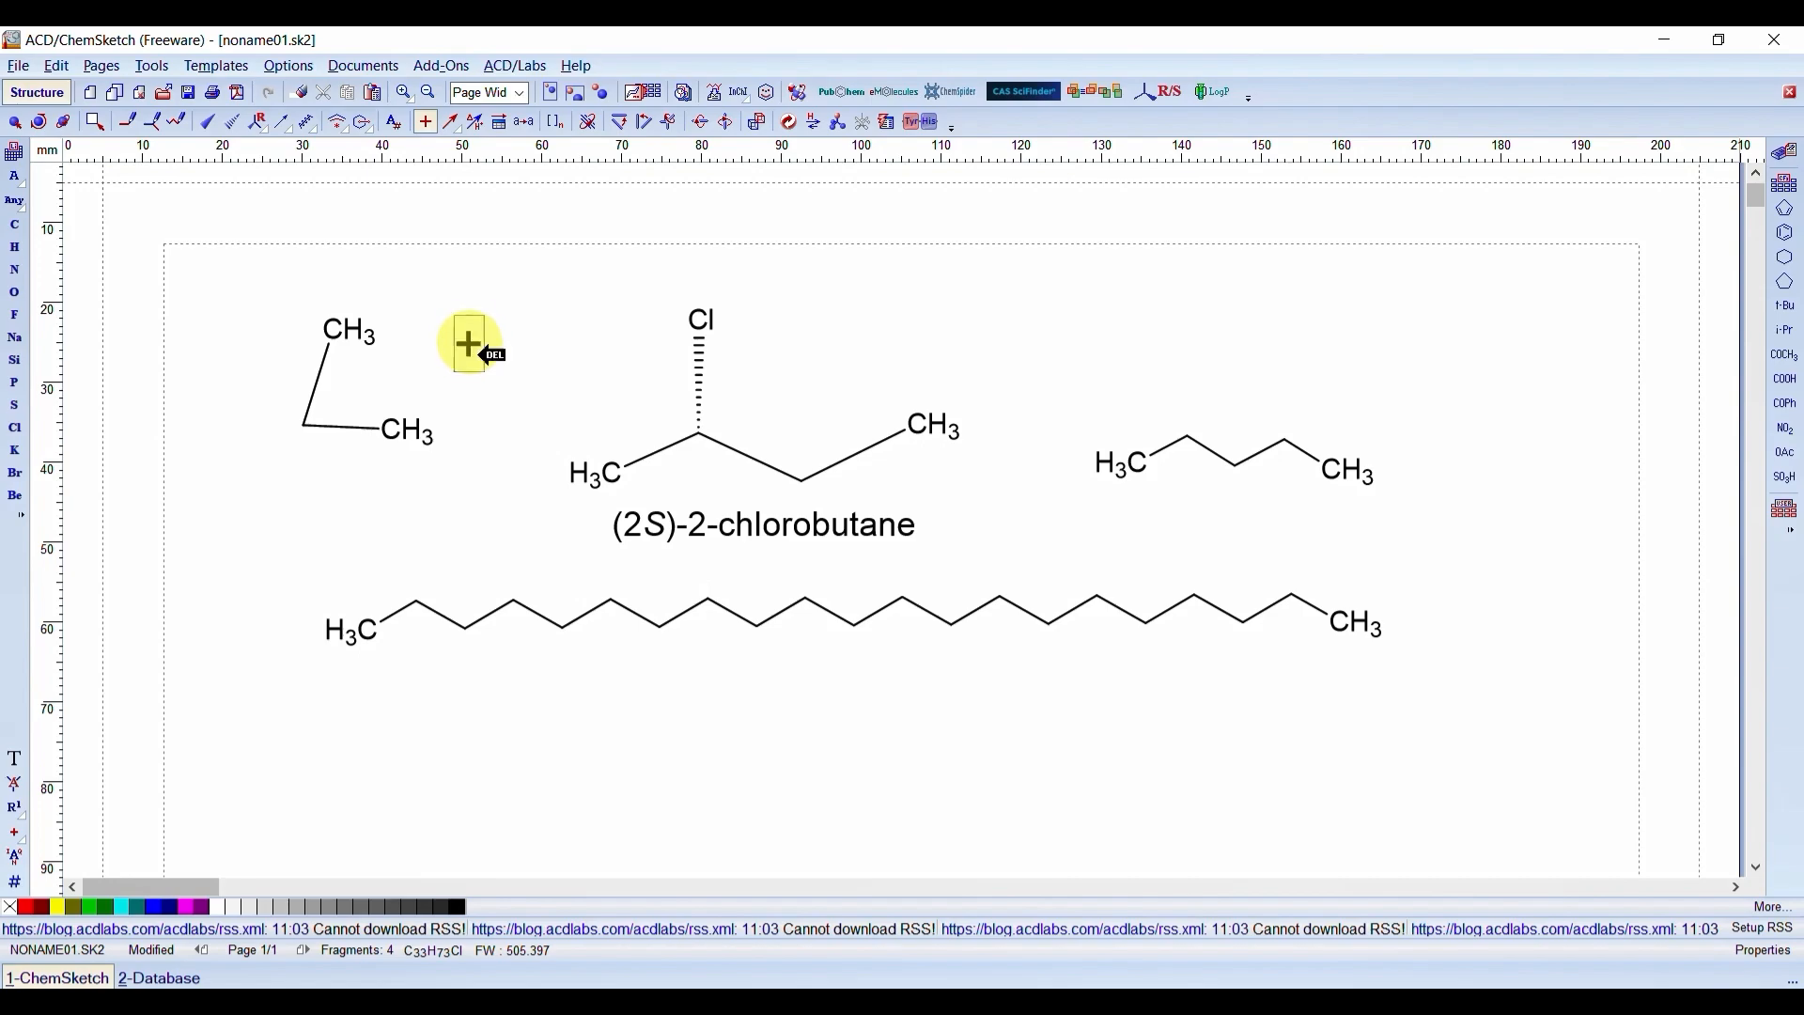
click(451, 122)
drag(532, 303, 620, 301)
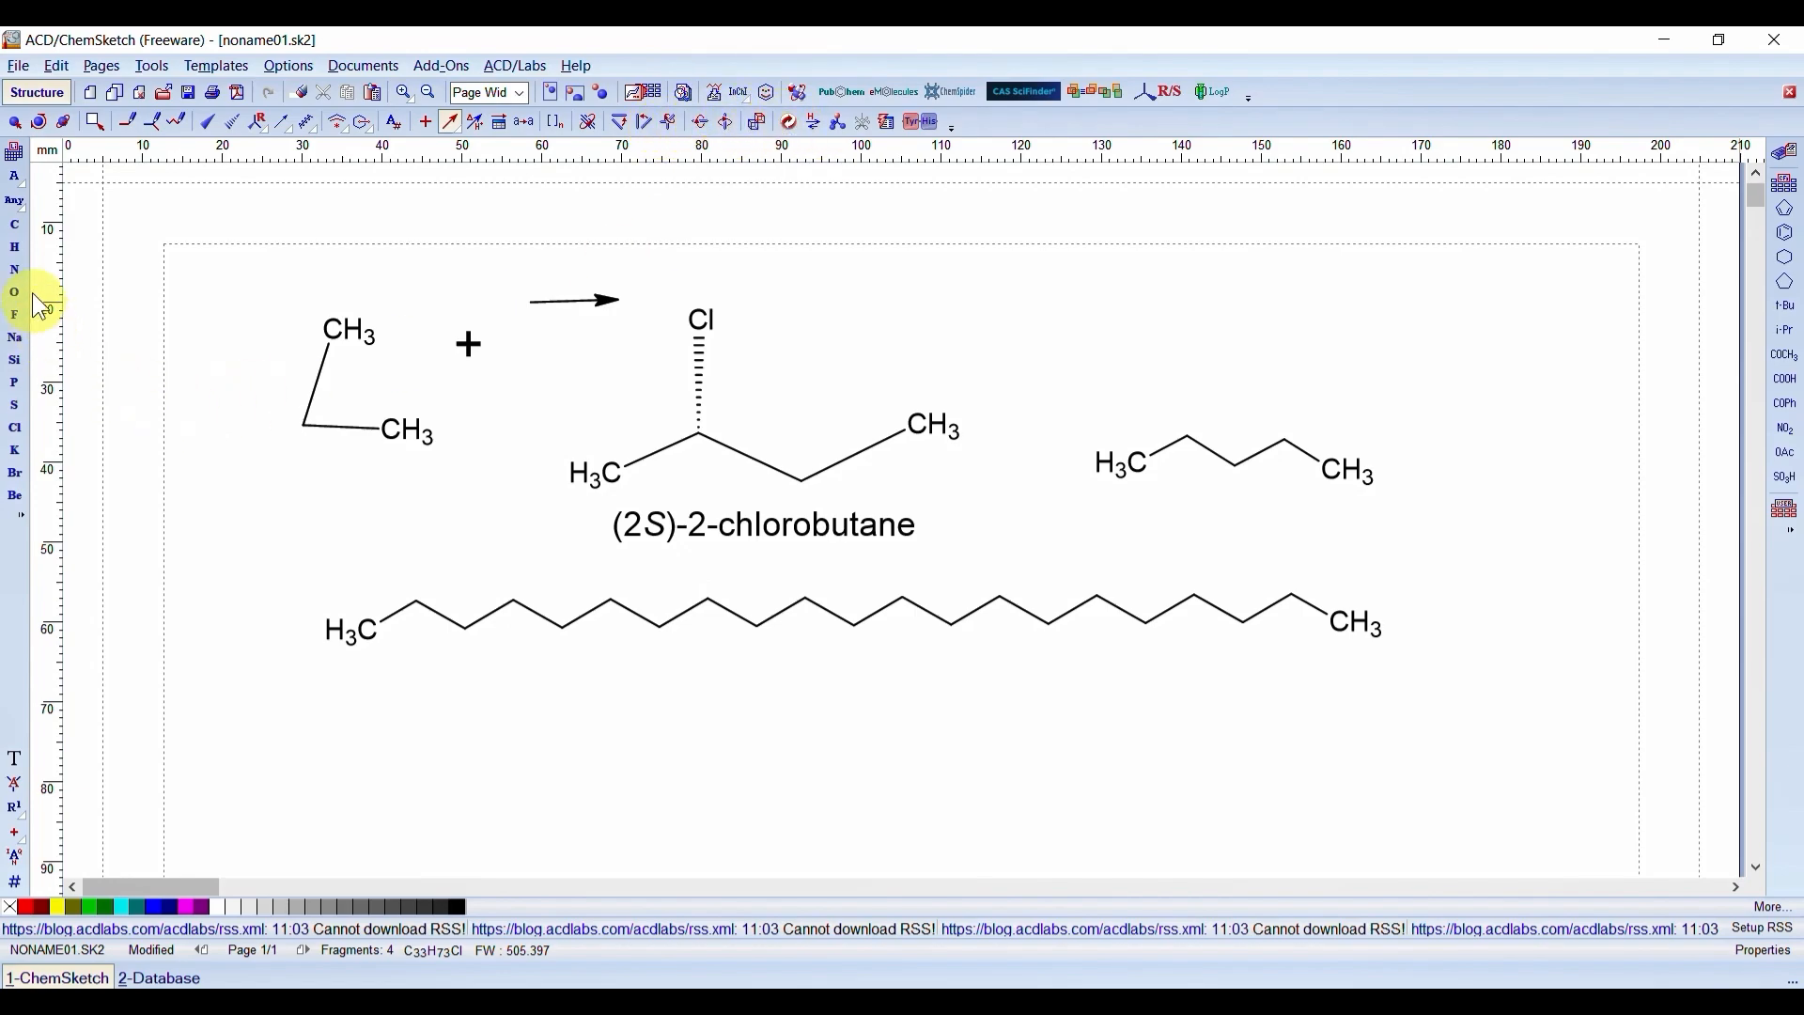
- Draw an irregular four-carbon chain with uneven bond lengths in the free space above the short five-carbon chain
click(127, 121)
drag(962, 307, 1232, 291)
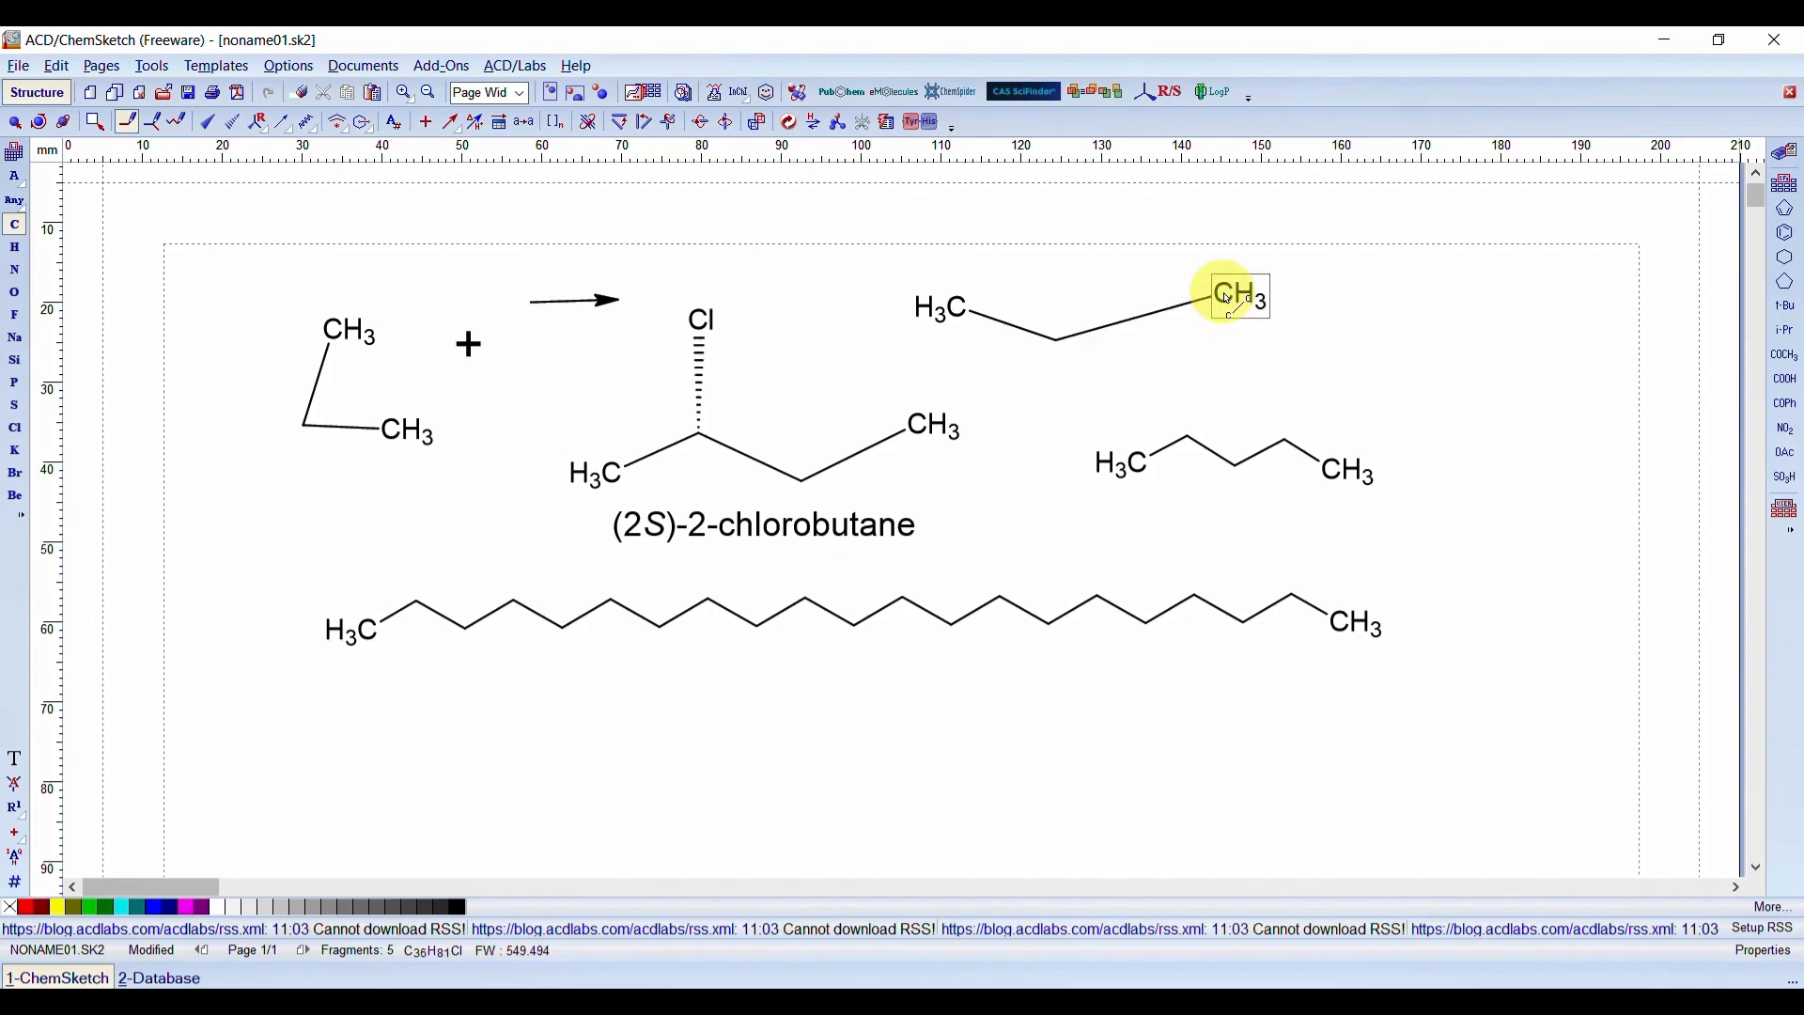
drag(1302, 340, 1303, 338)
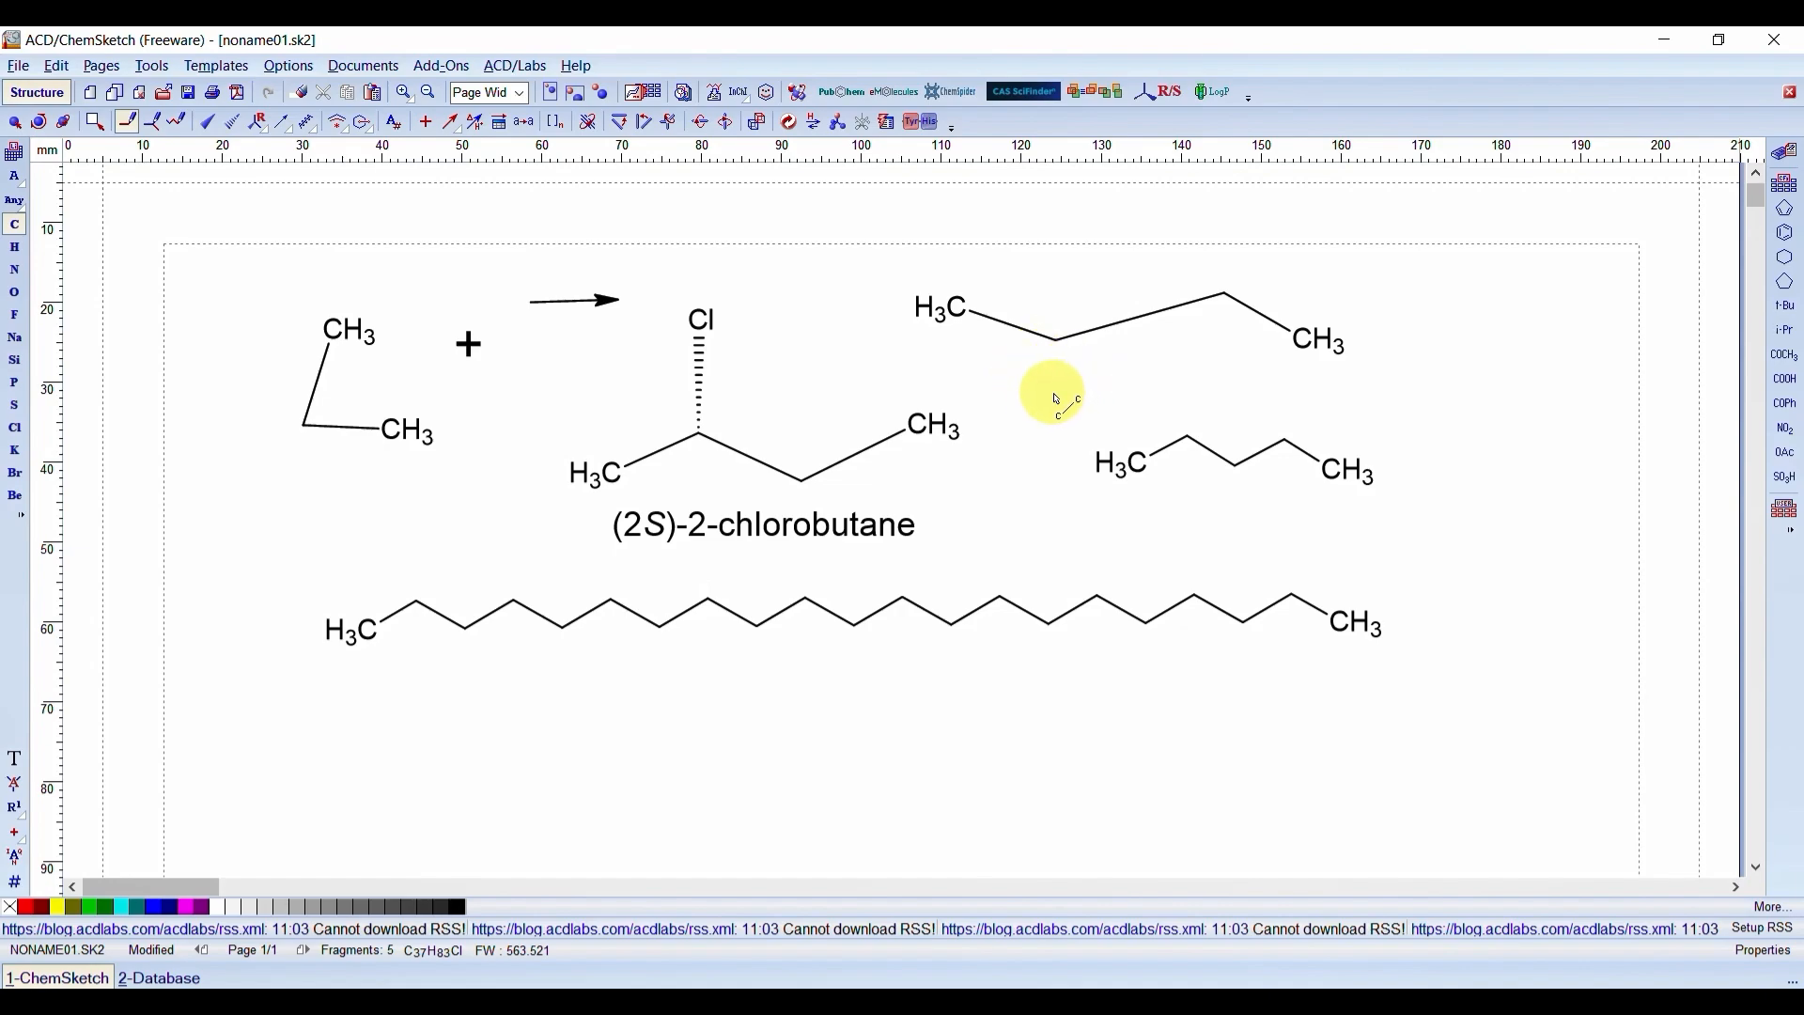
- Select the irregular four-carbon chain and clean its structure to even bond lengths and angles
click(14, 121)
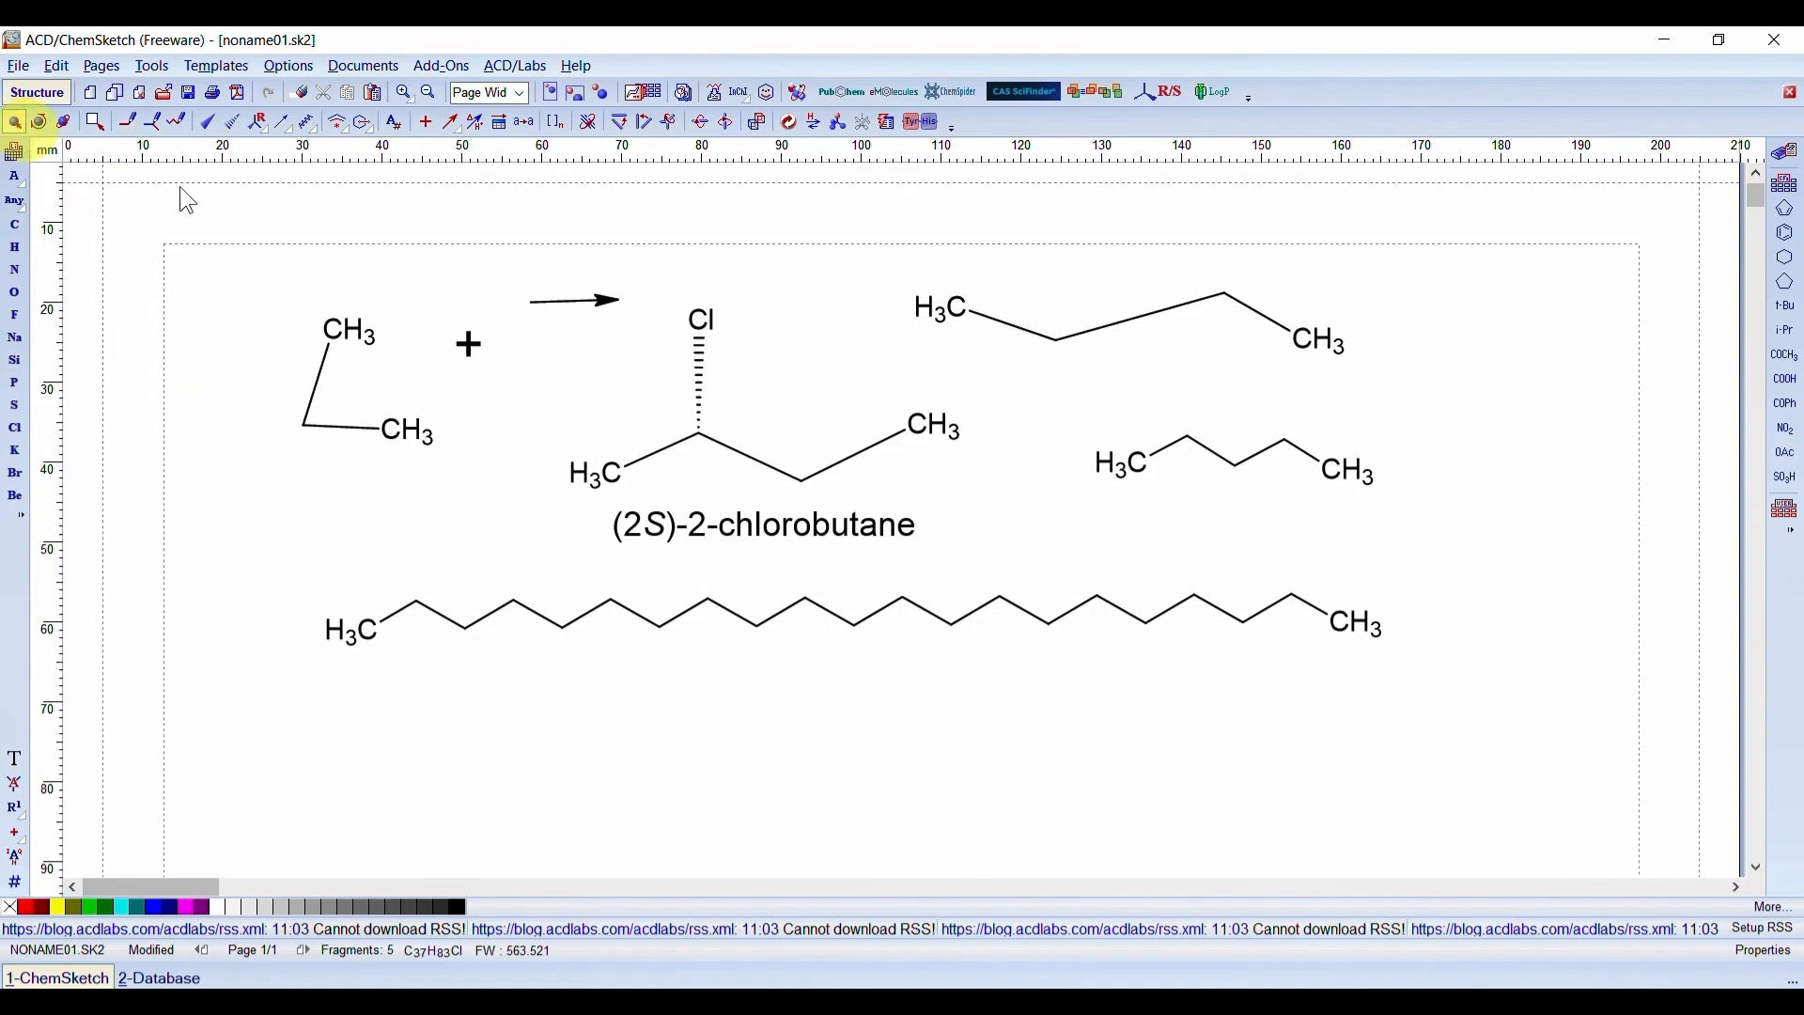
drag(897, 259, 1367, 387)
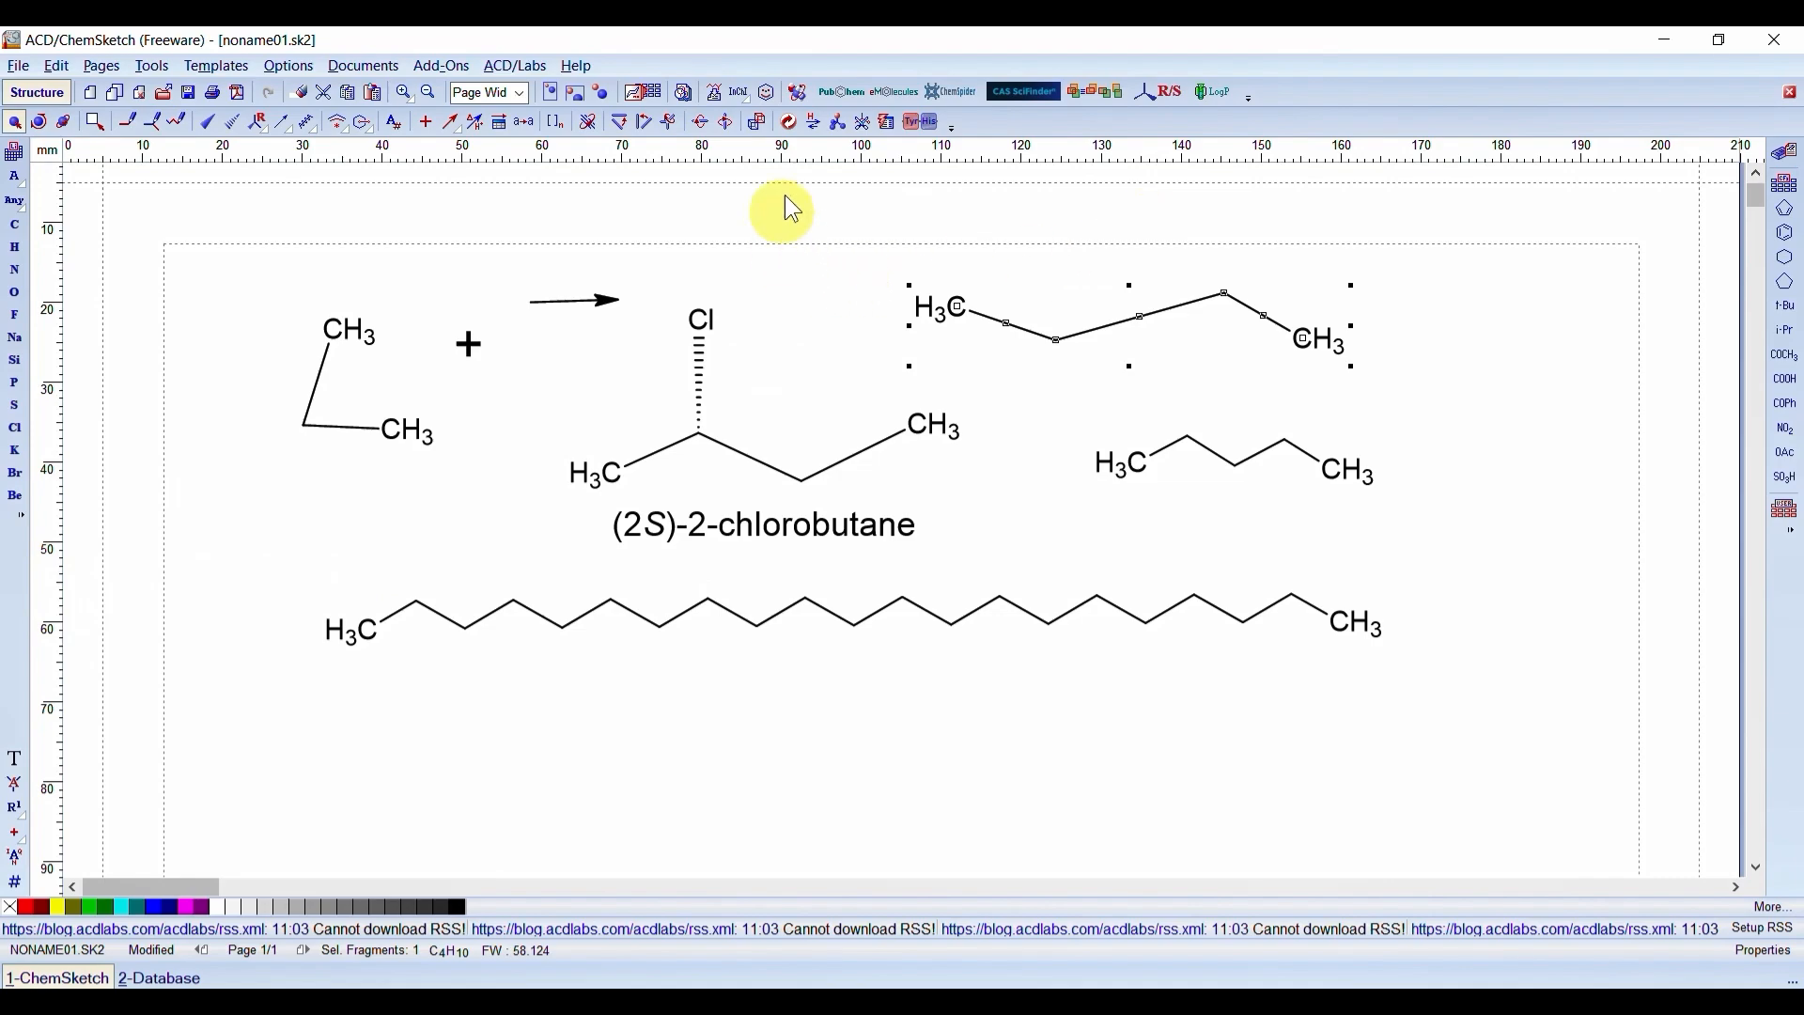
click(792, 132)
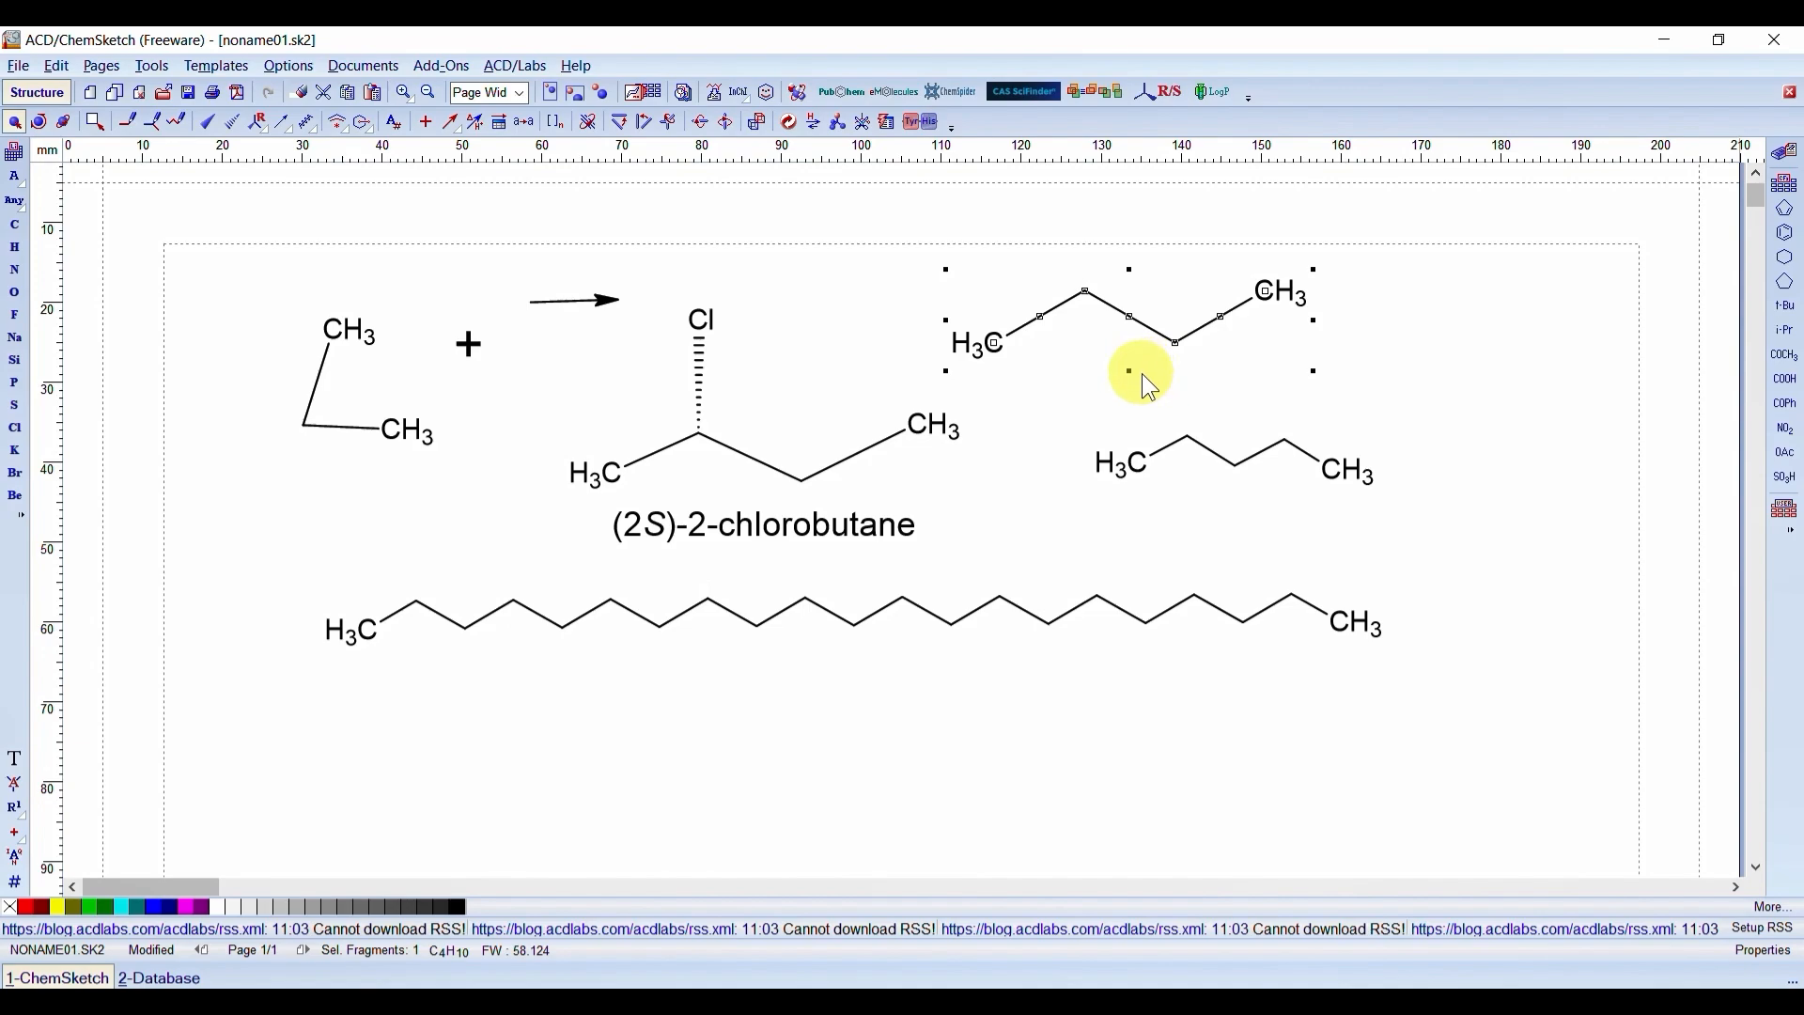
- Open the Biosequence Tools to view the available acids and groups, and close them again
click(922, 122)
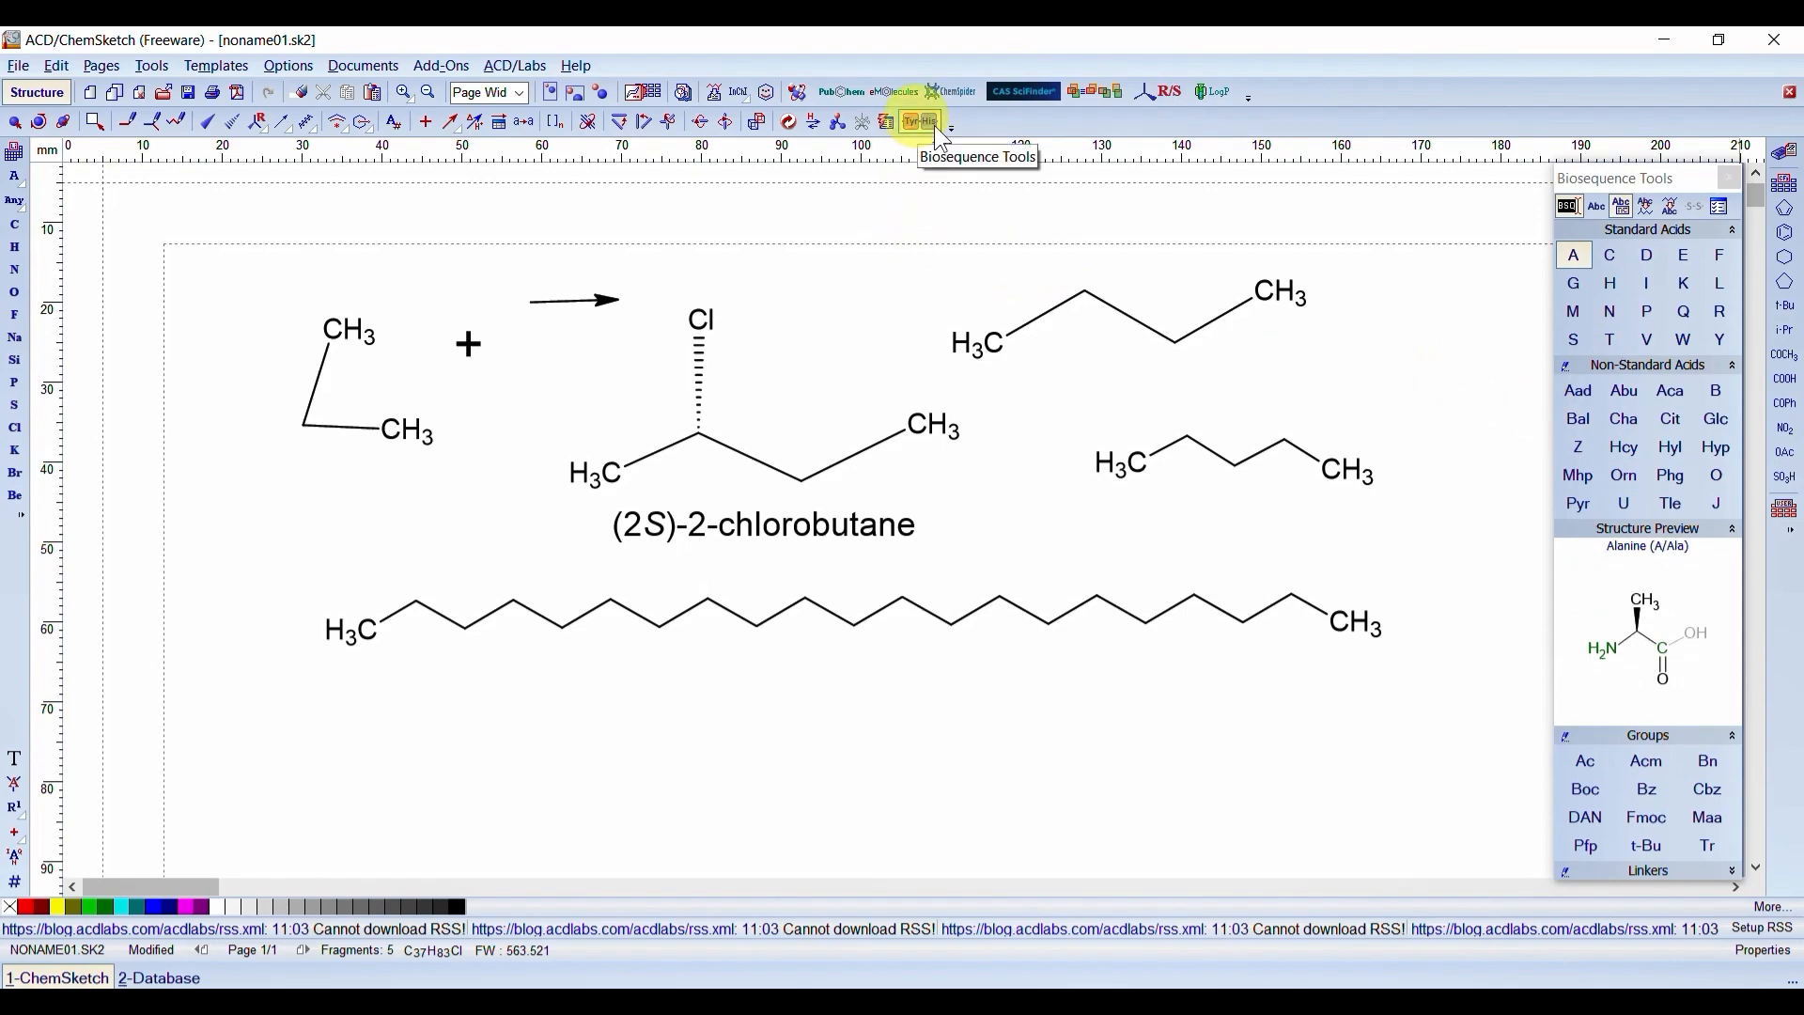
click(1731, 177)
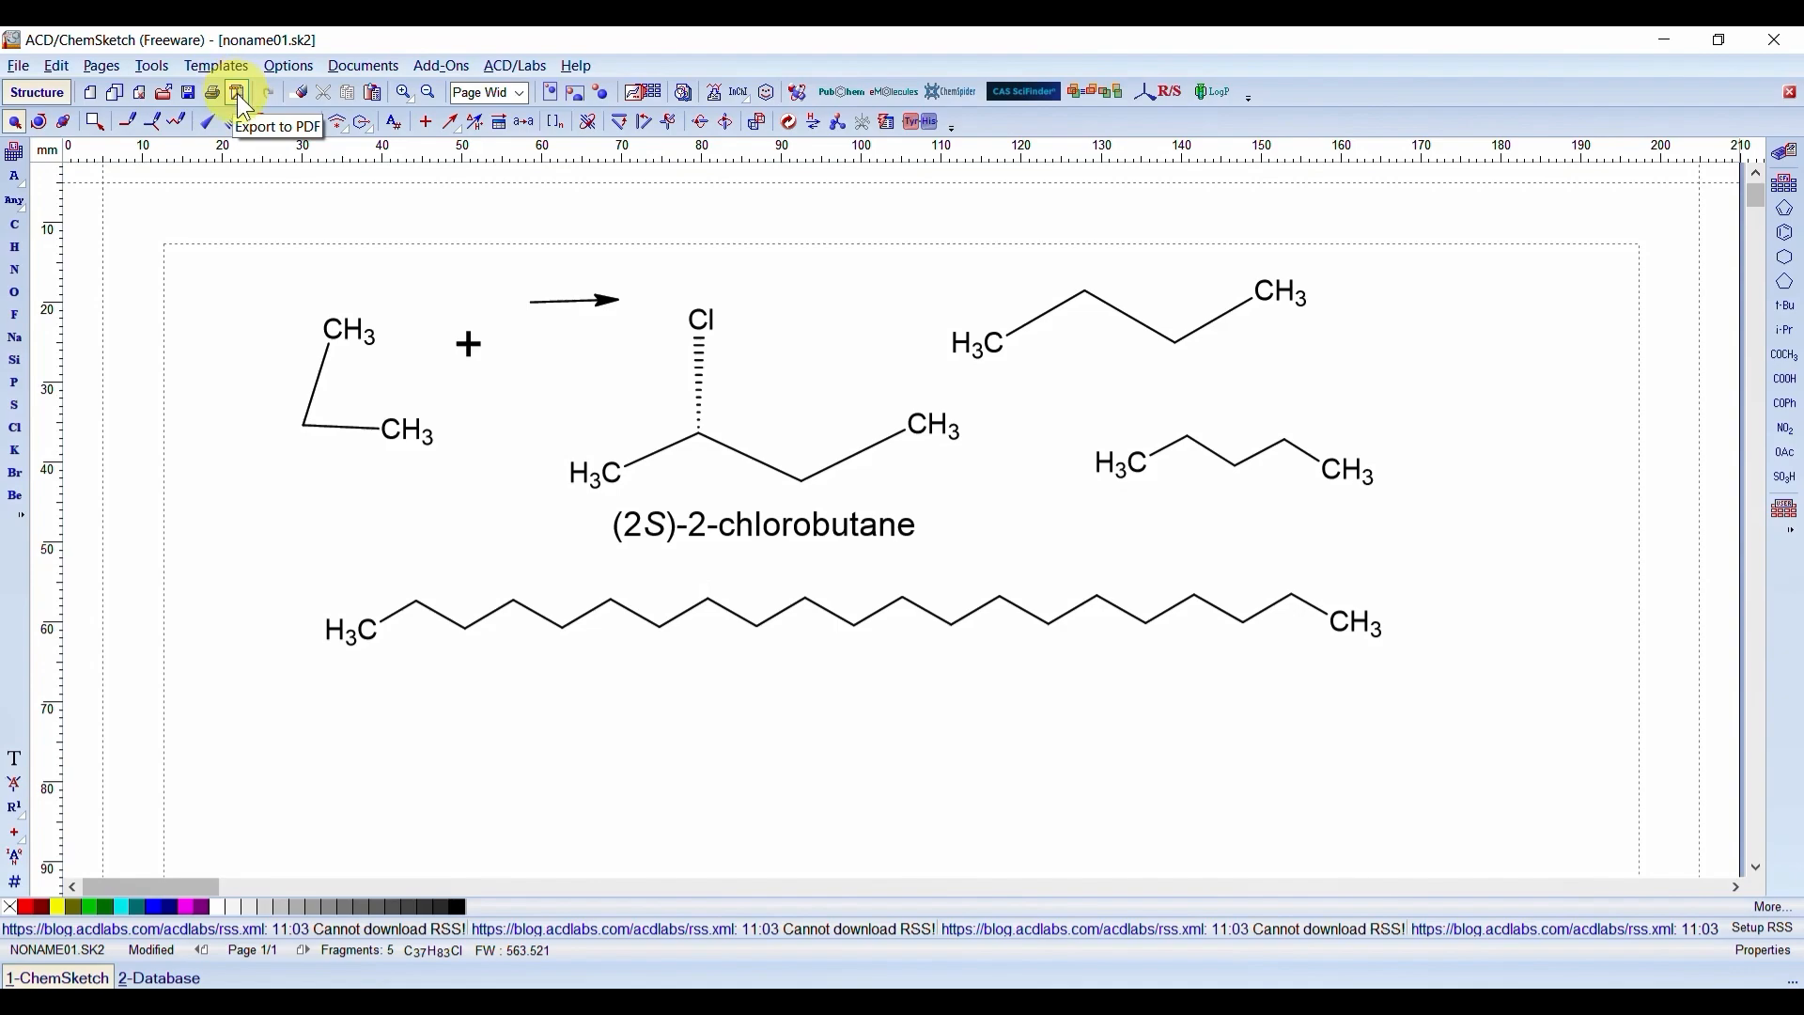
- Delete the three-carbon chain, the reaction plus and the reaction arrow from the page
click(302, 94)
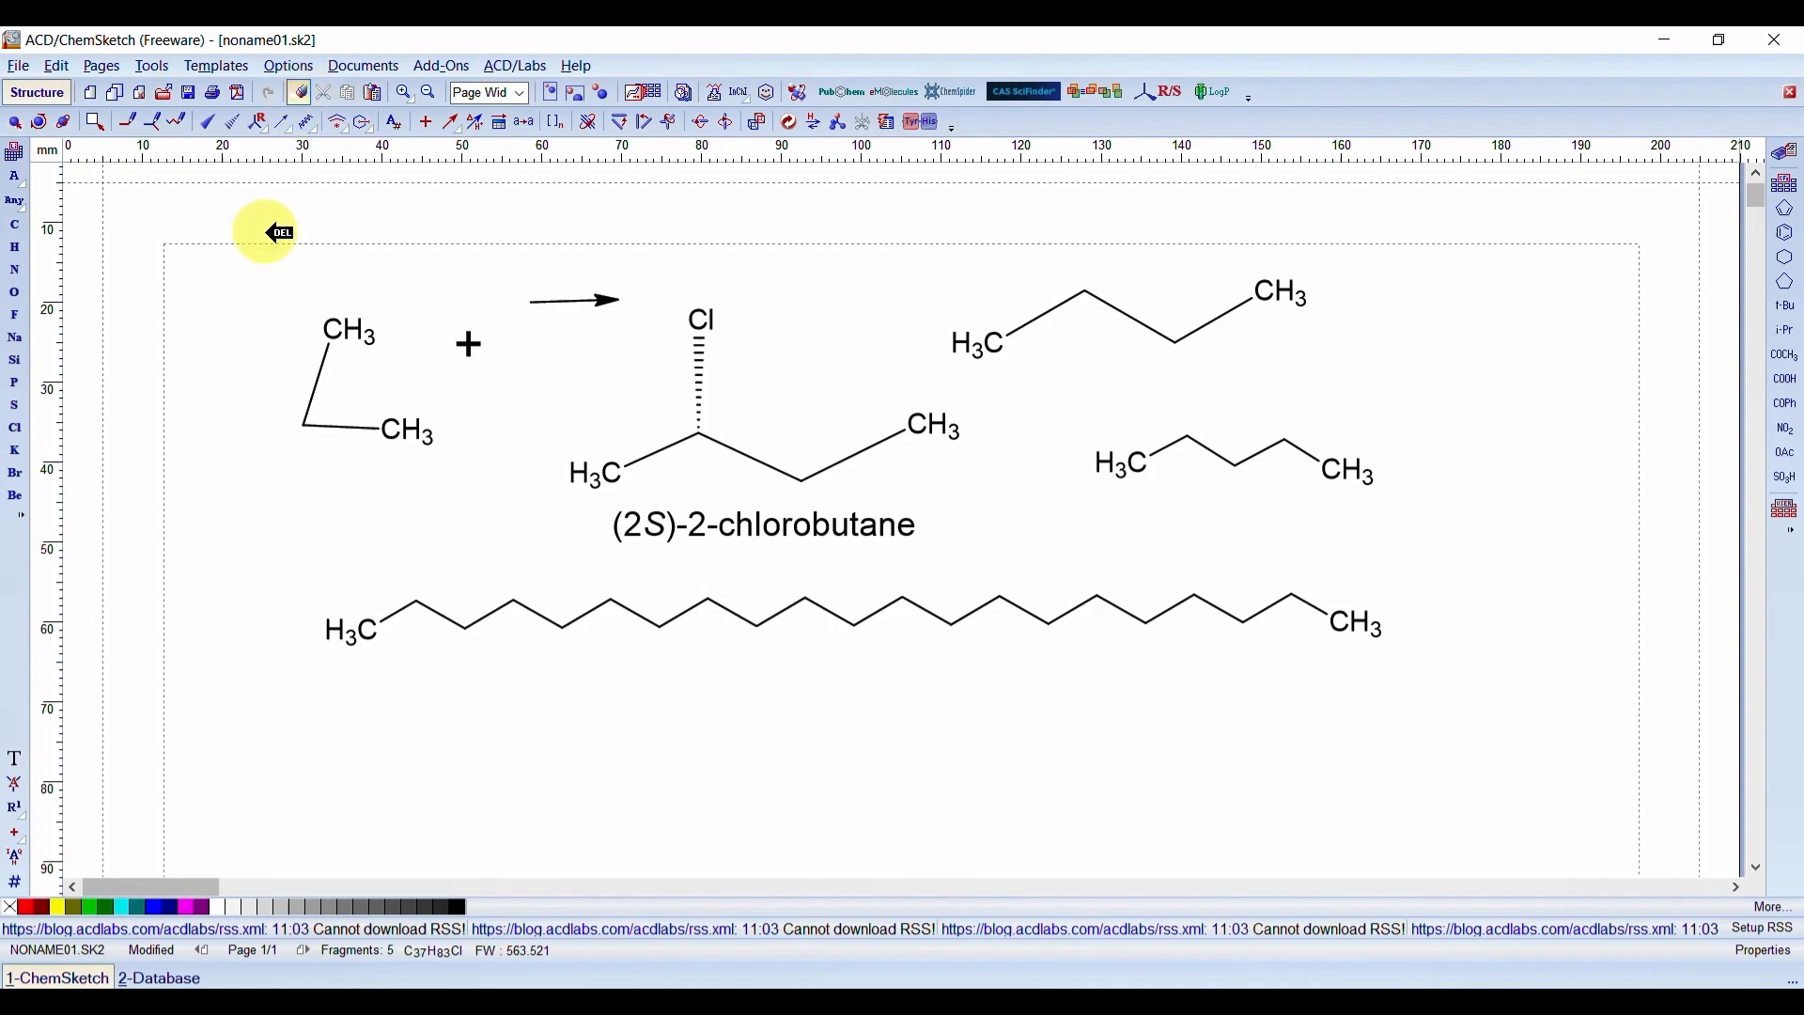
click(323, 359)
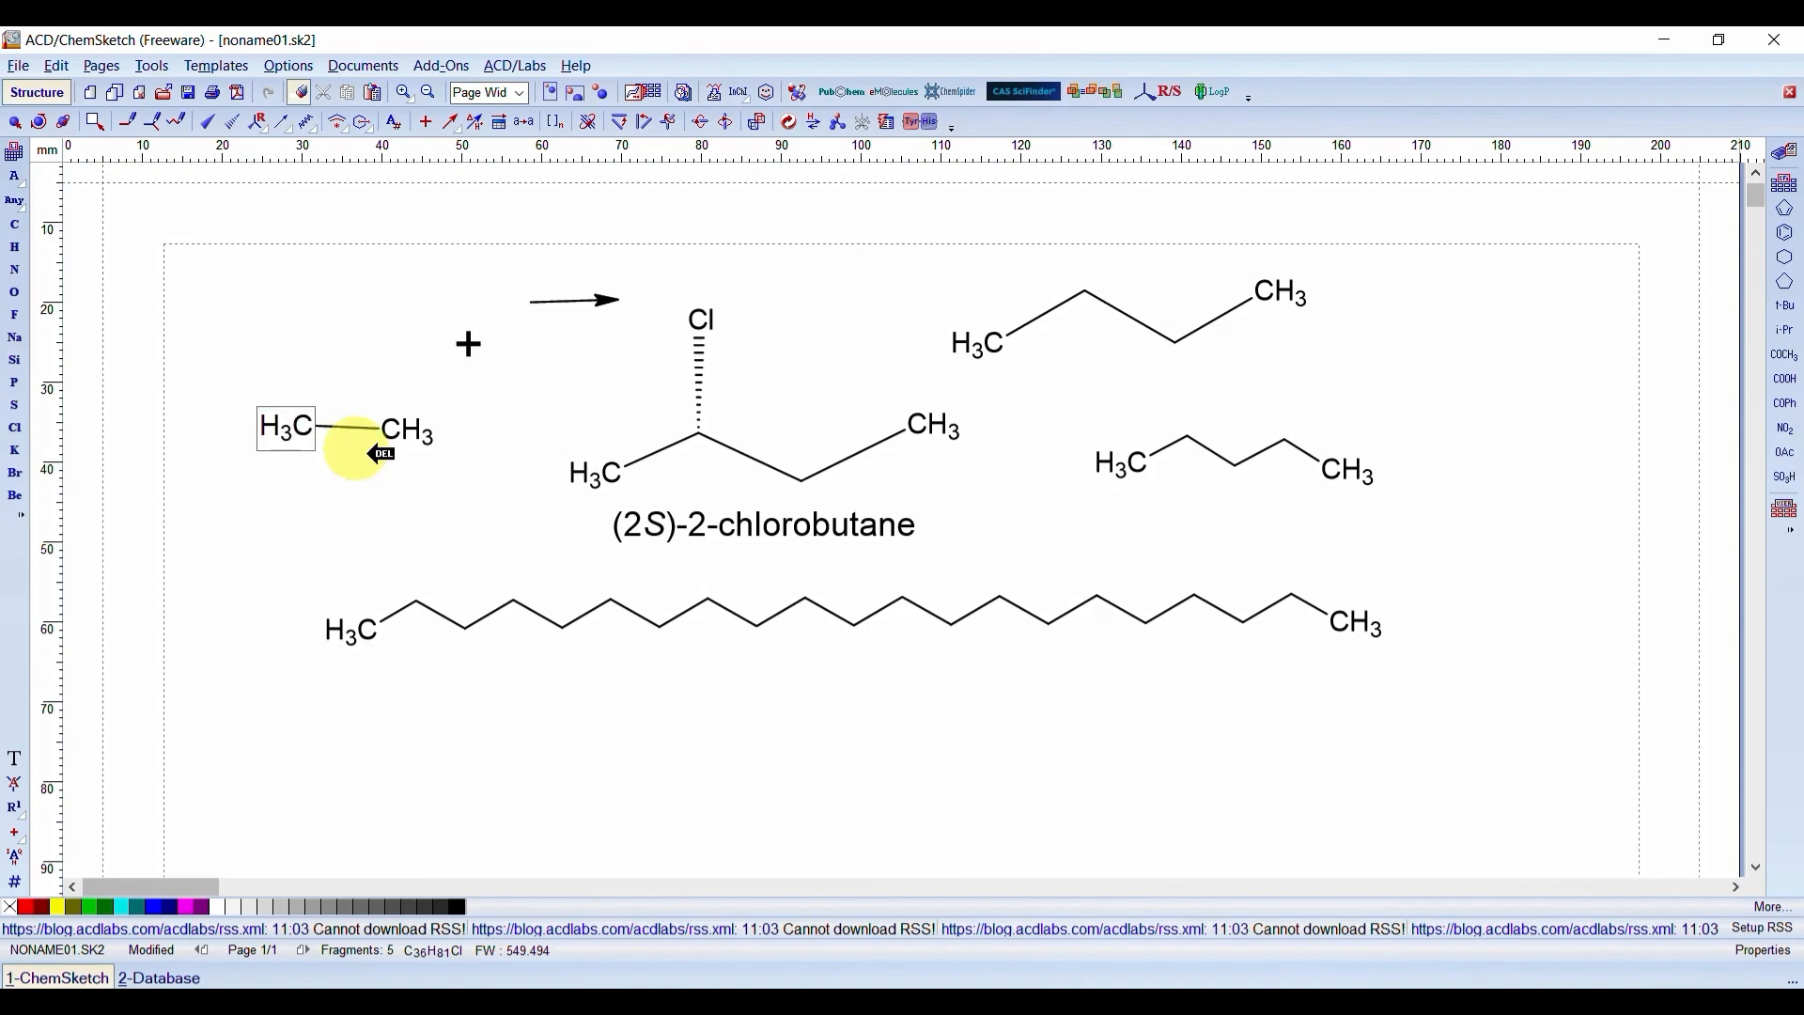
click(391, 428)
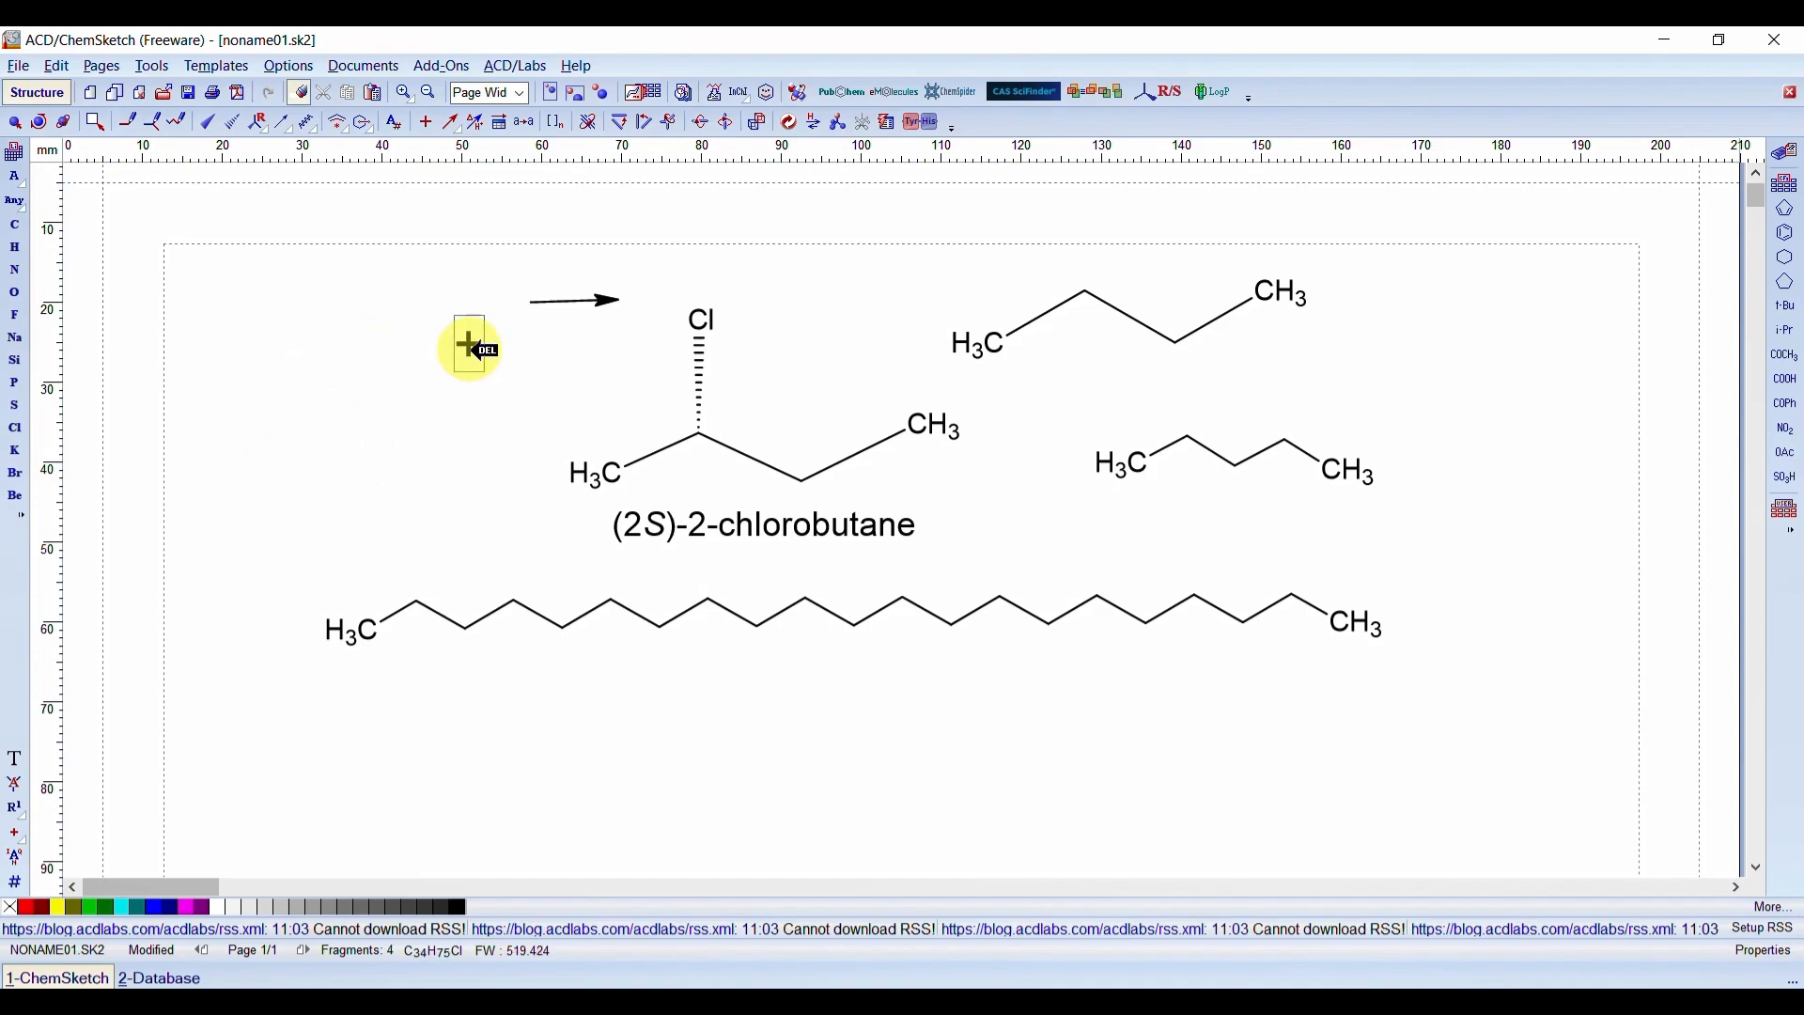
click(566, 300)
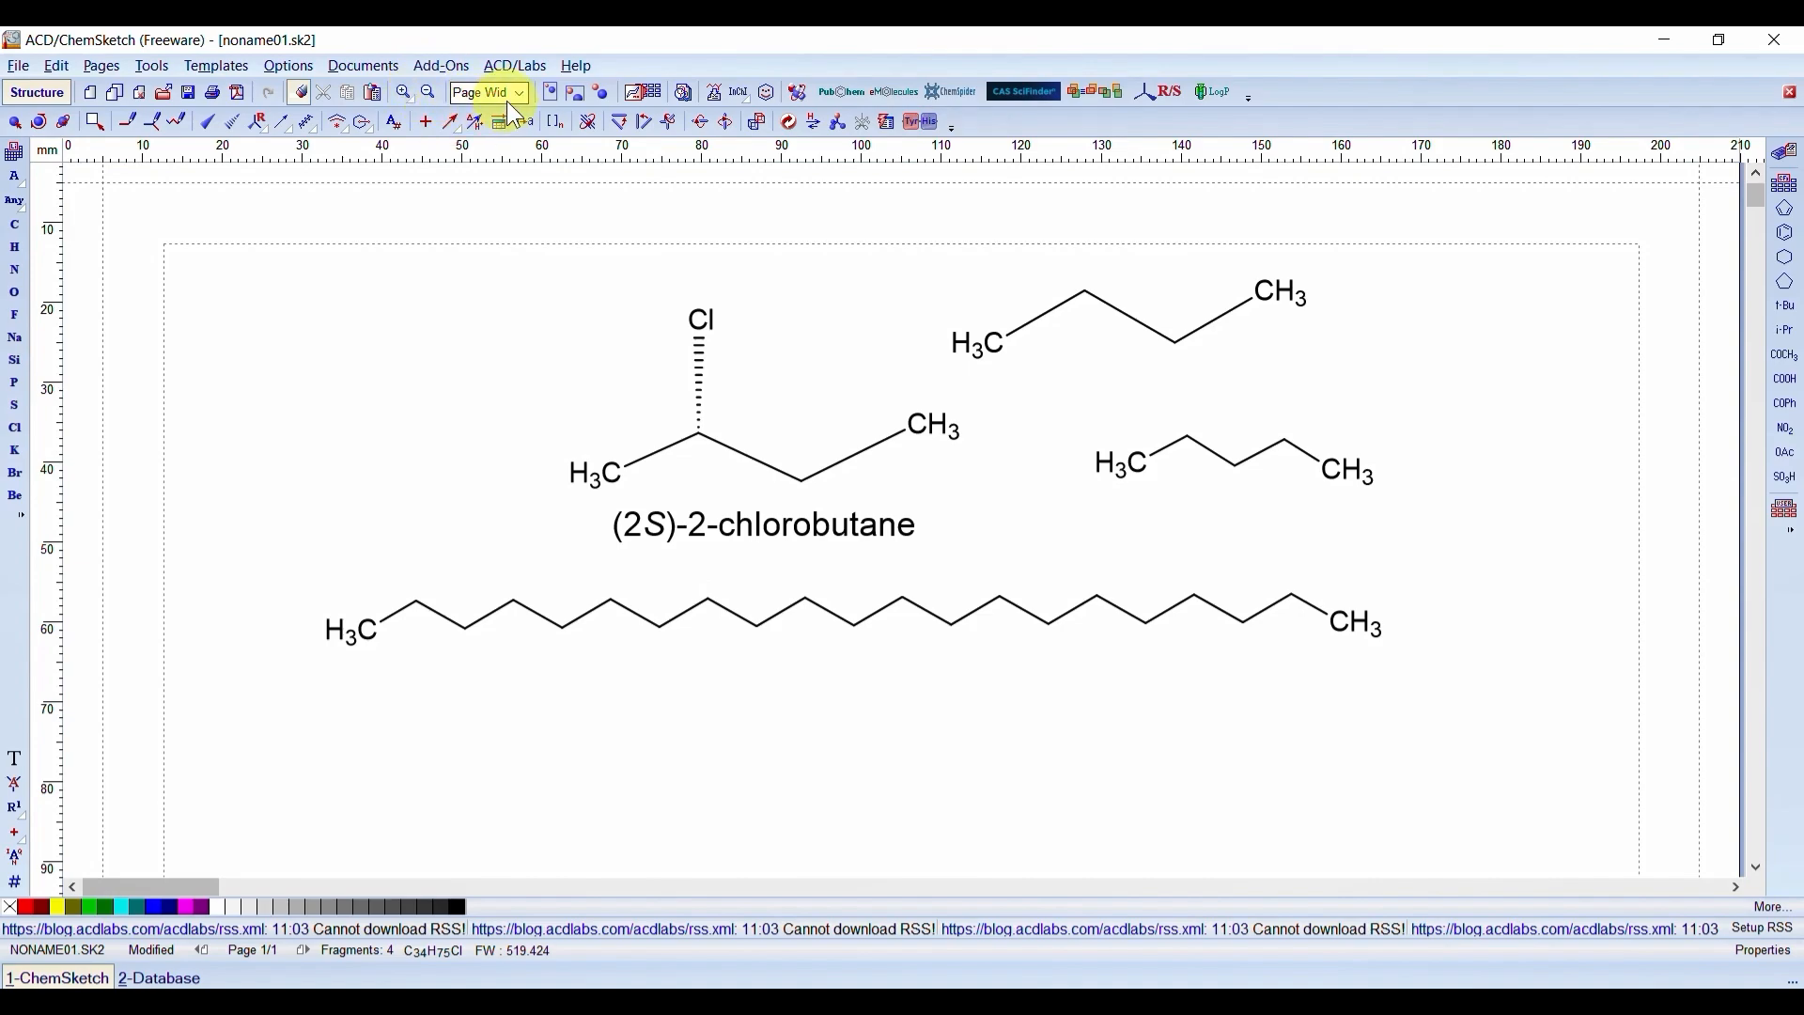
- Open the template window and browse the Alkaloids template pages ce-de, eb-ga and sp-yo
click(632, 90)
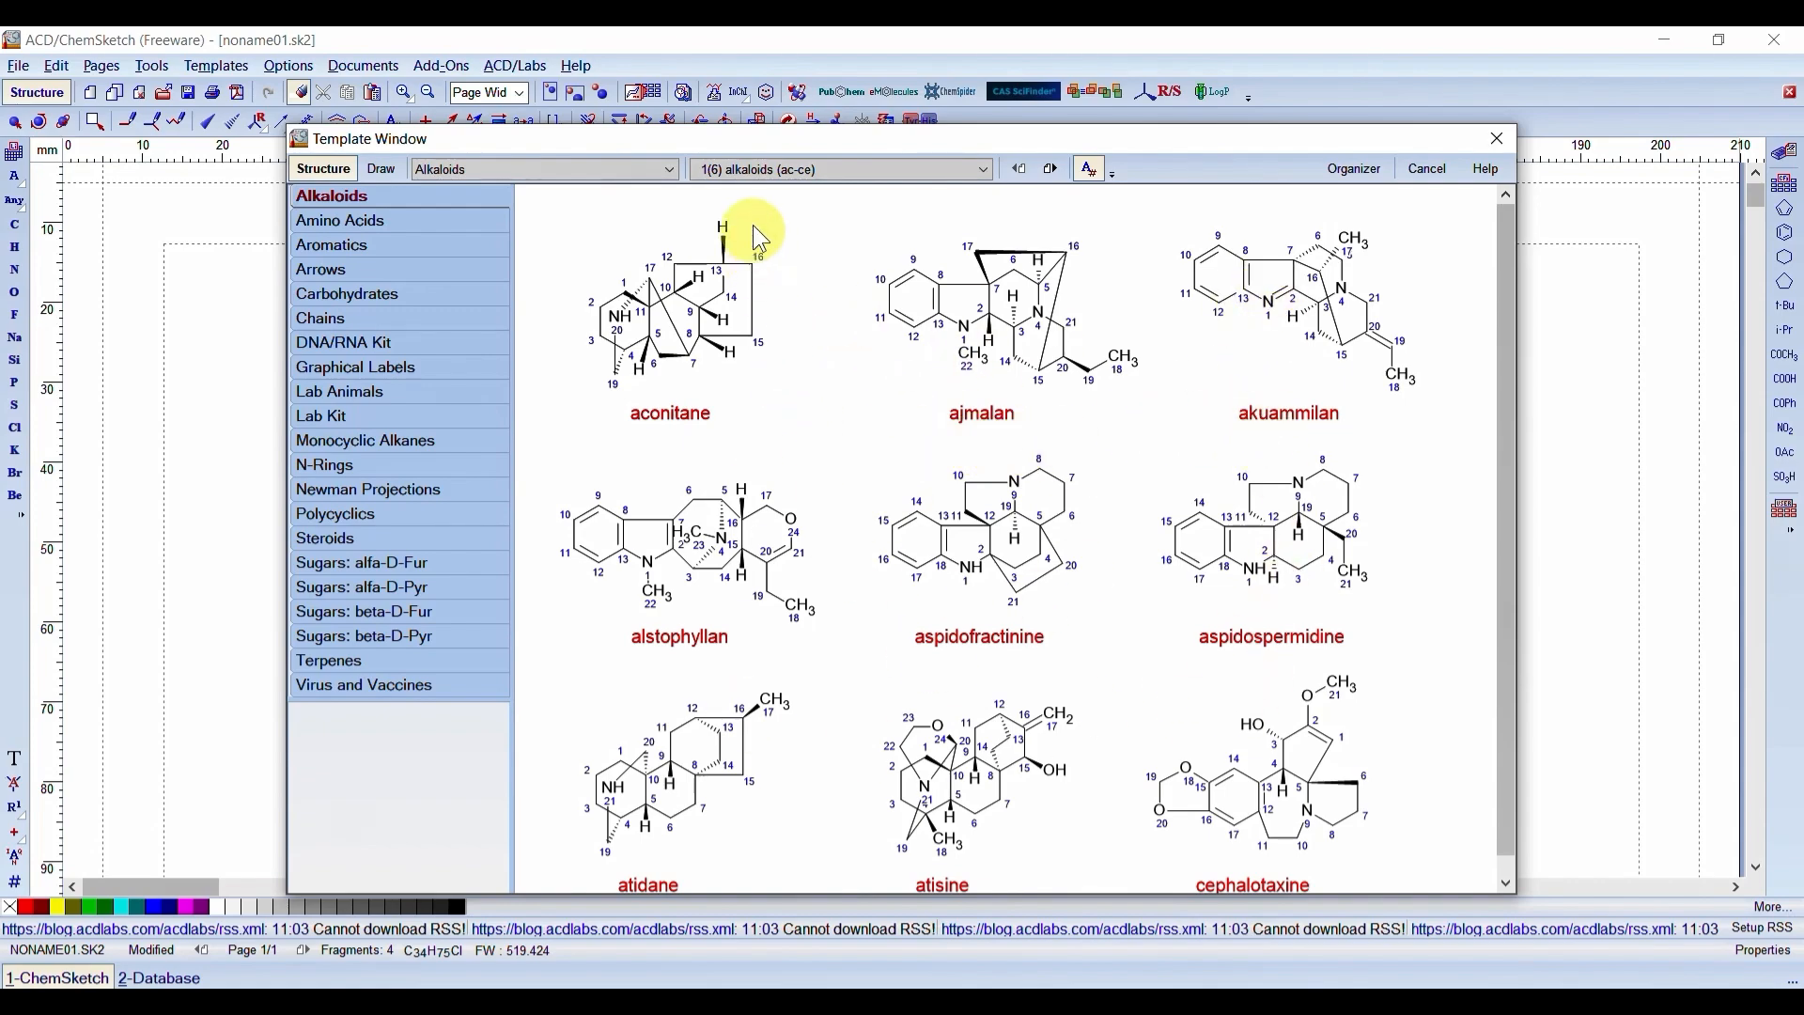
click(985, 171)
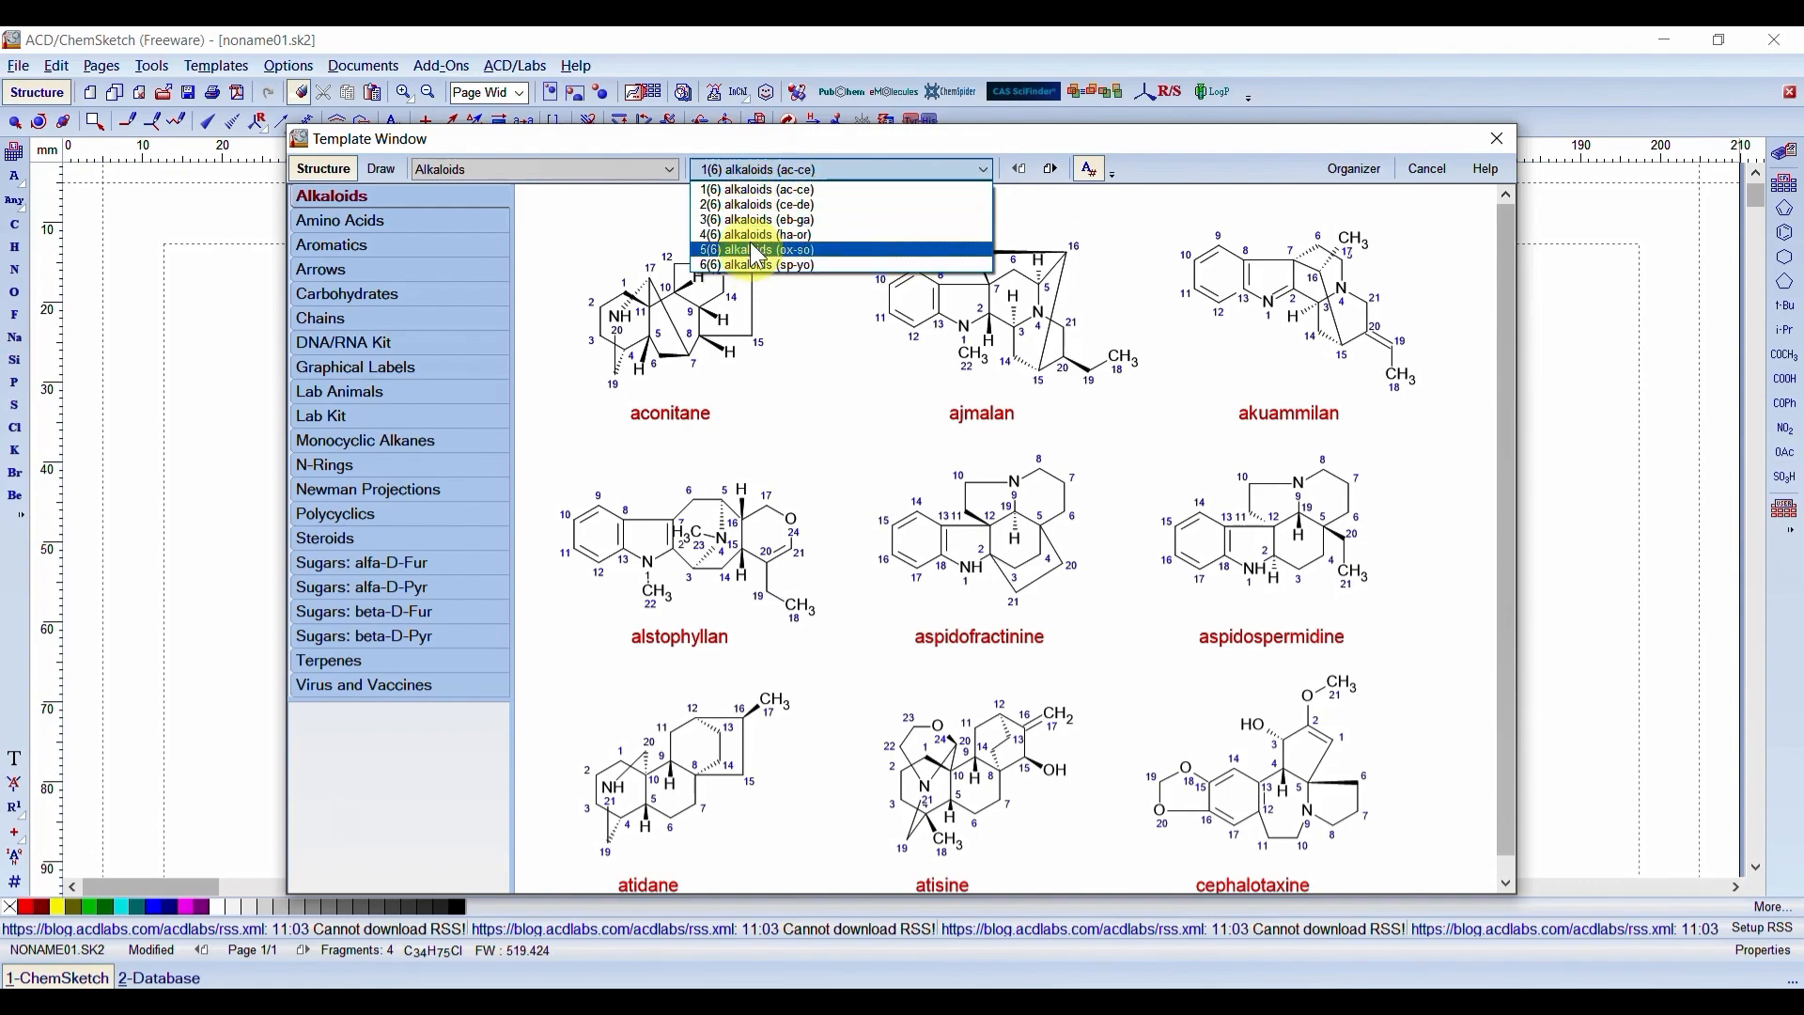
click(748, 204)
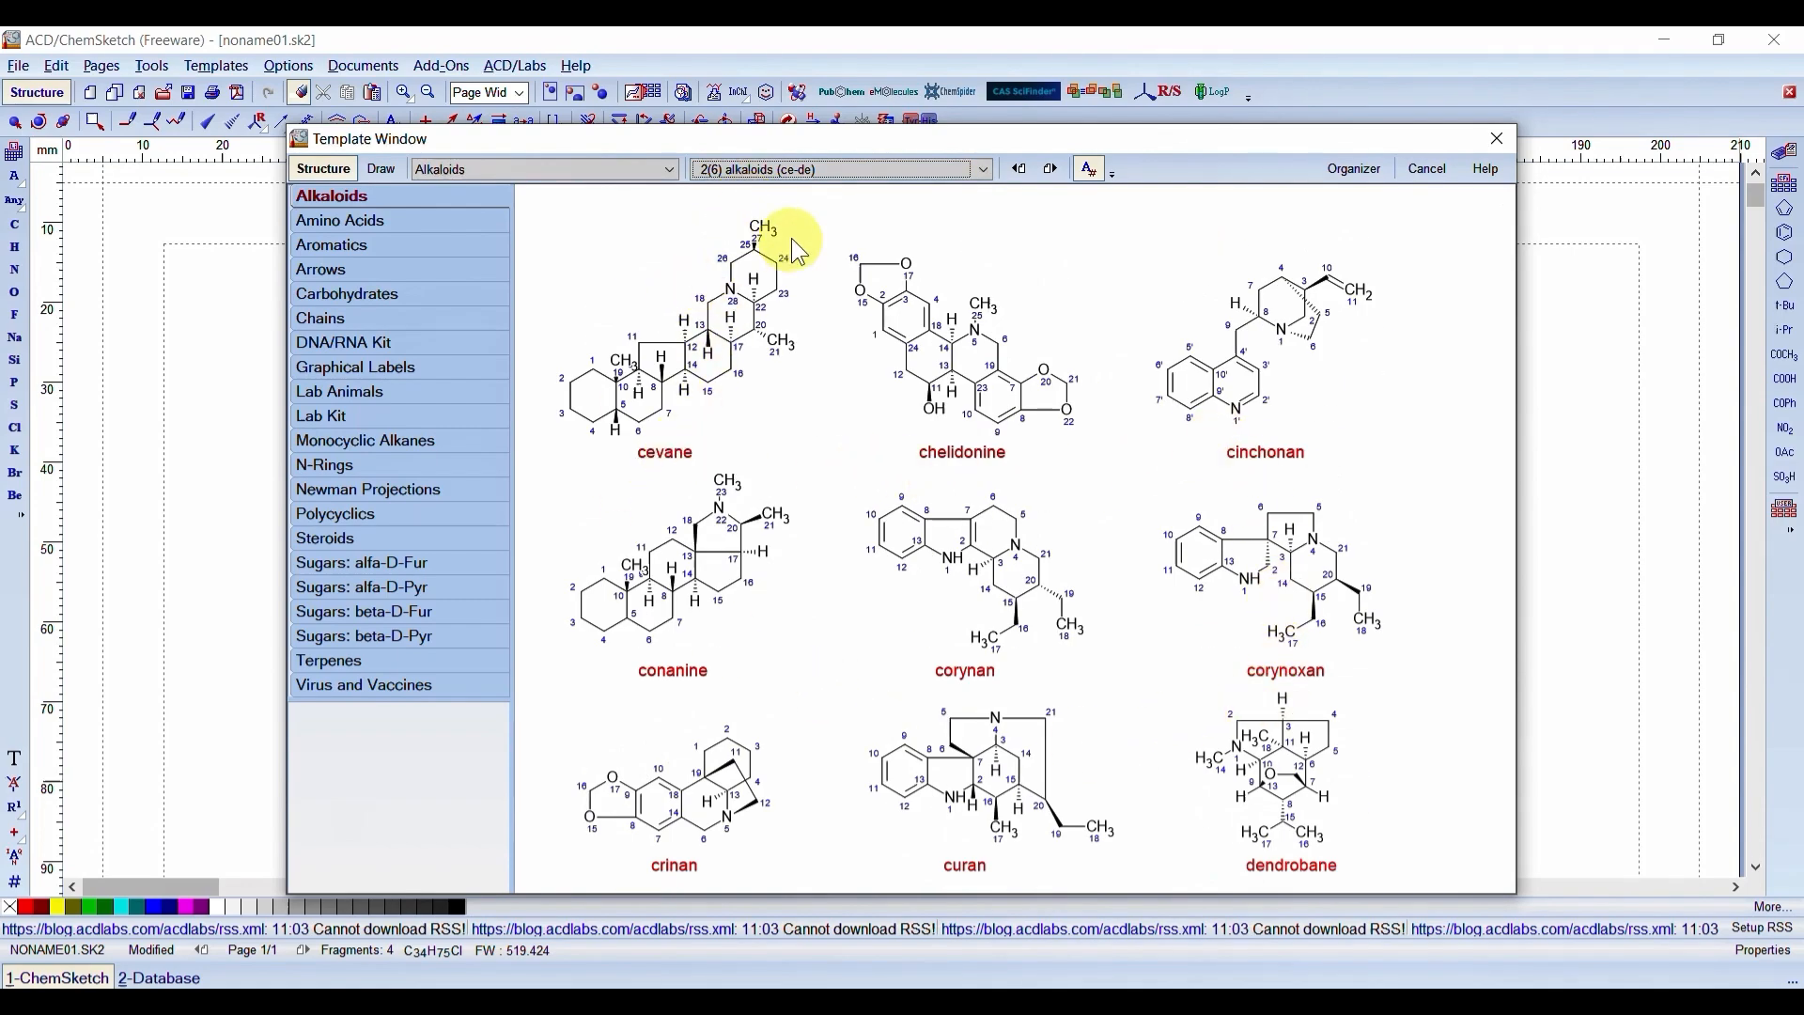
click(984, 169)
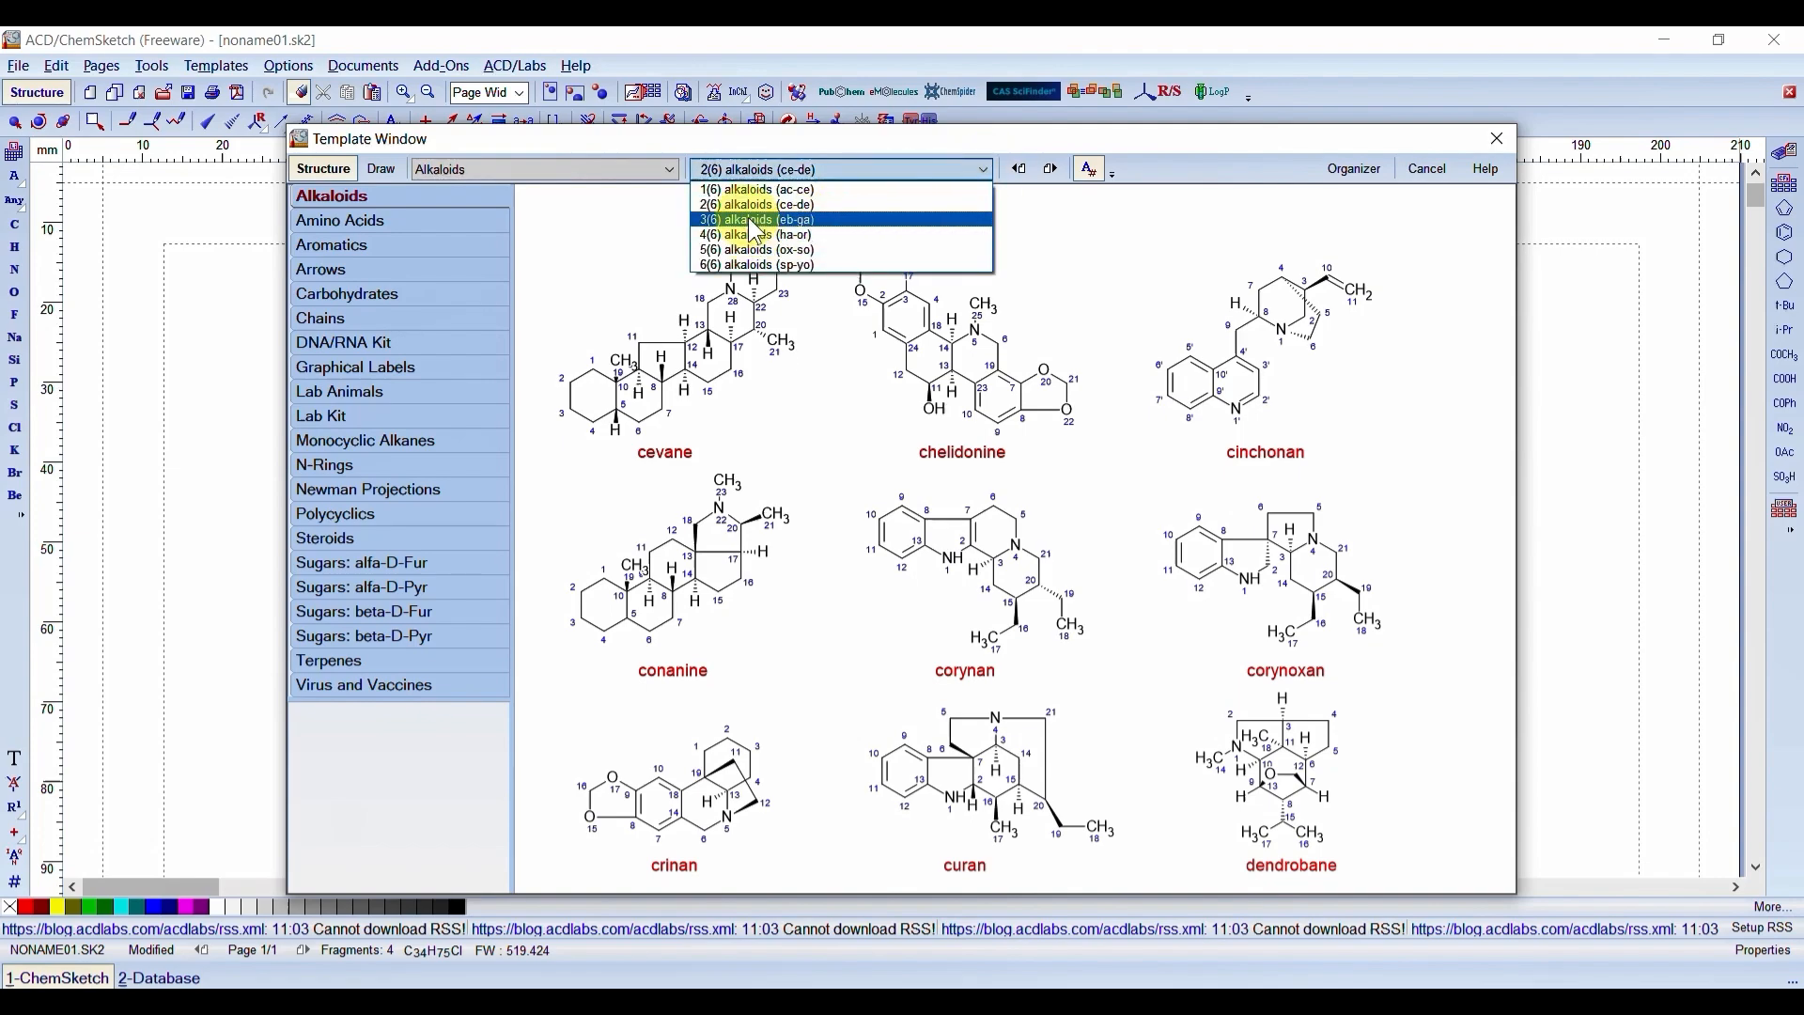
click(752, 220)
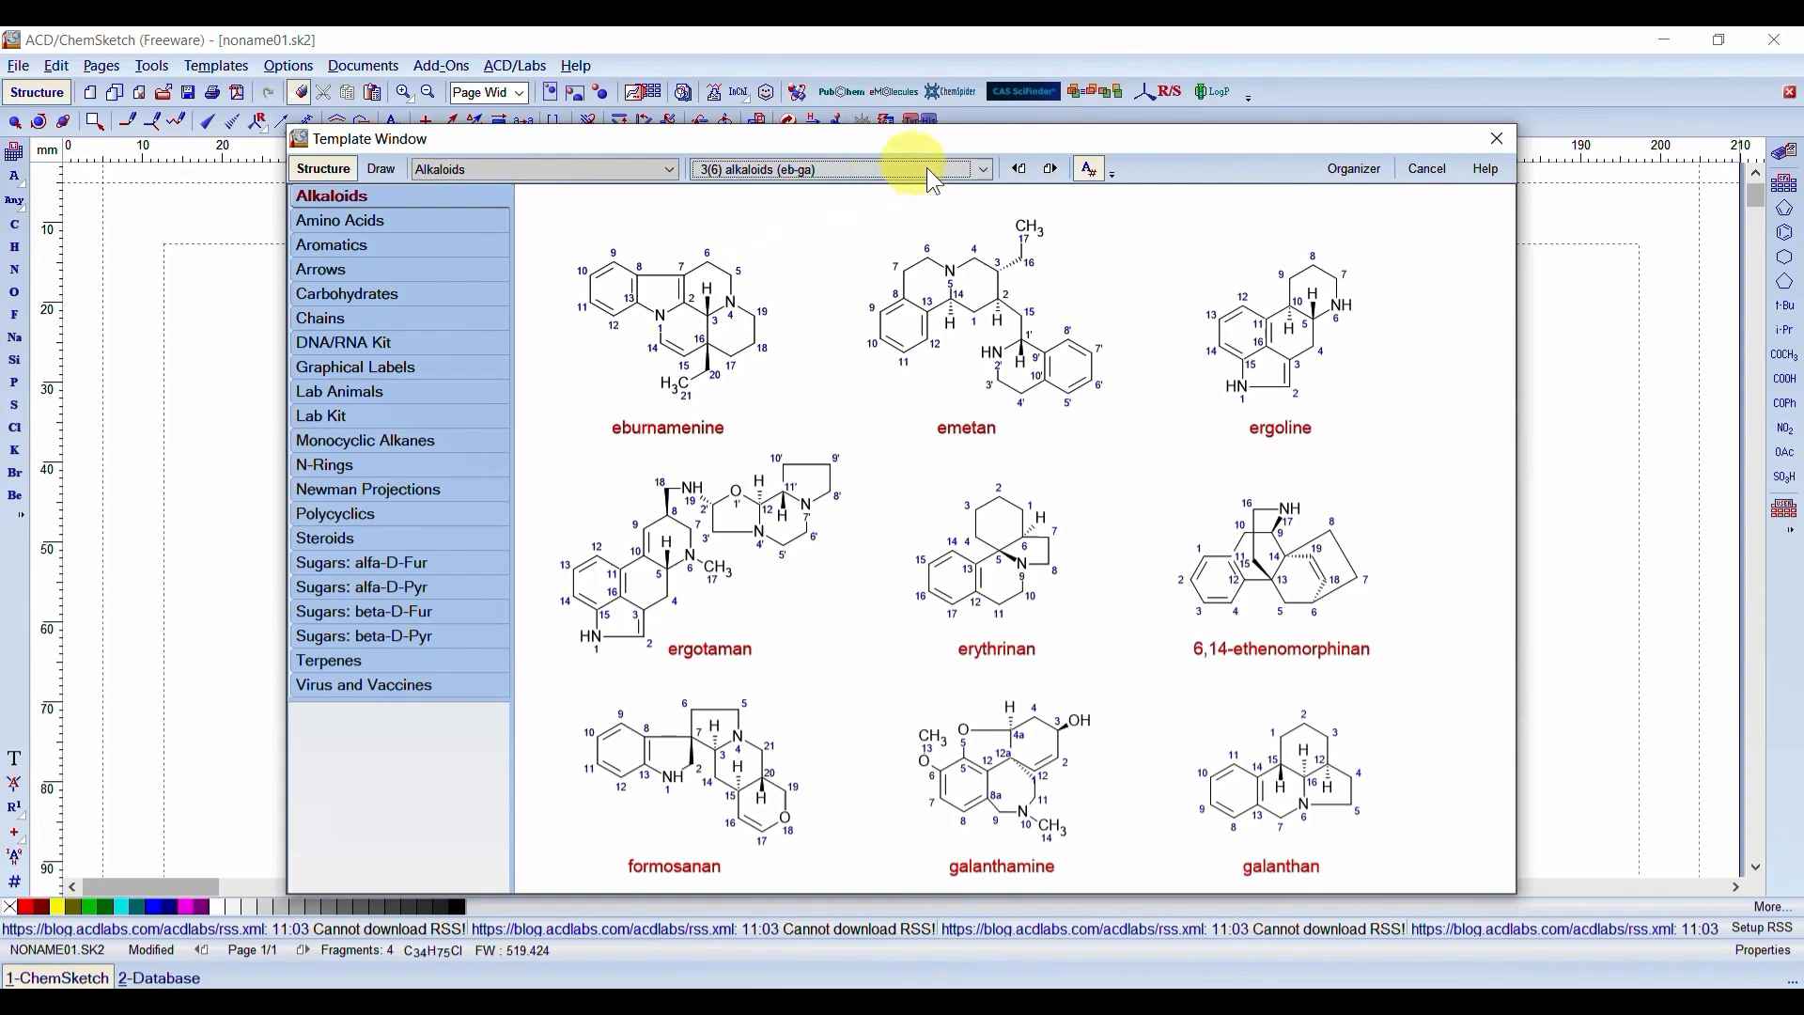
click(984, 169)
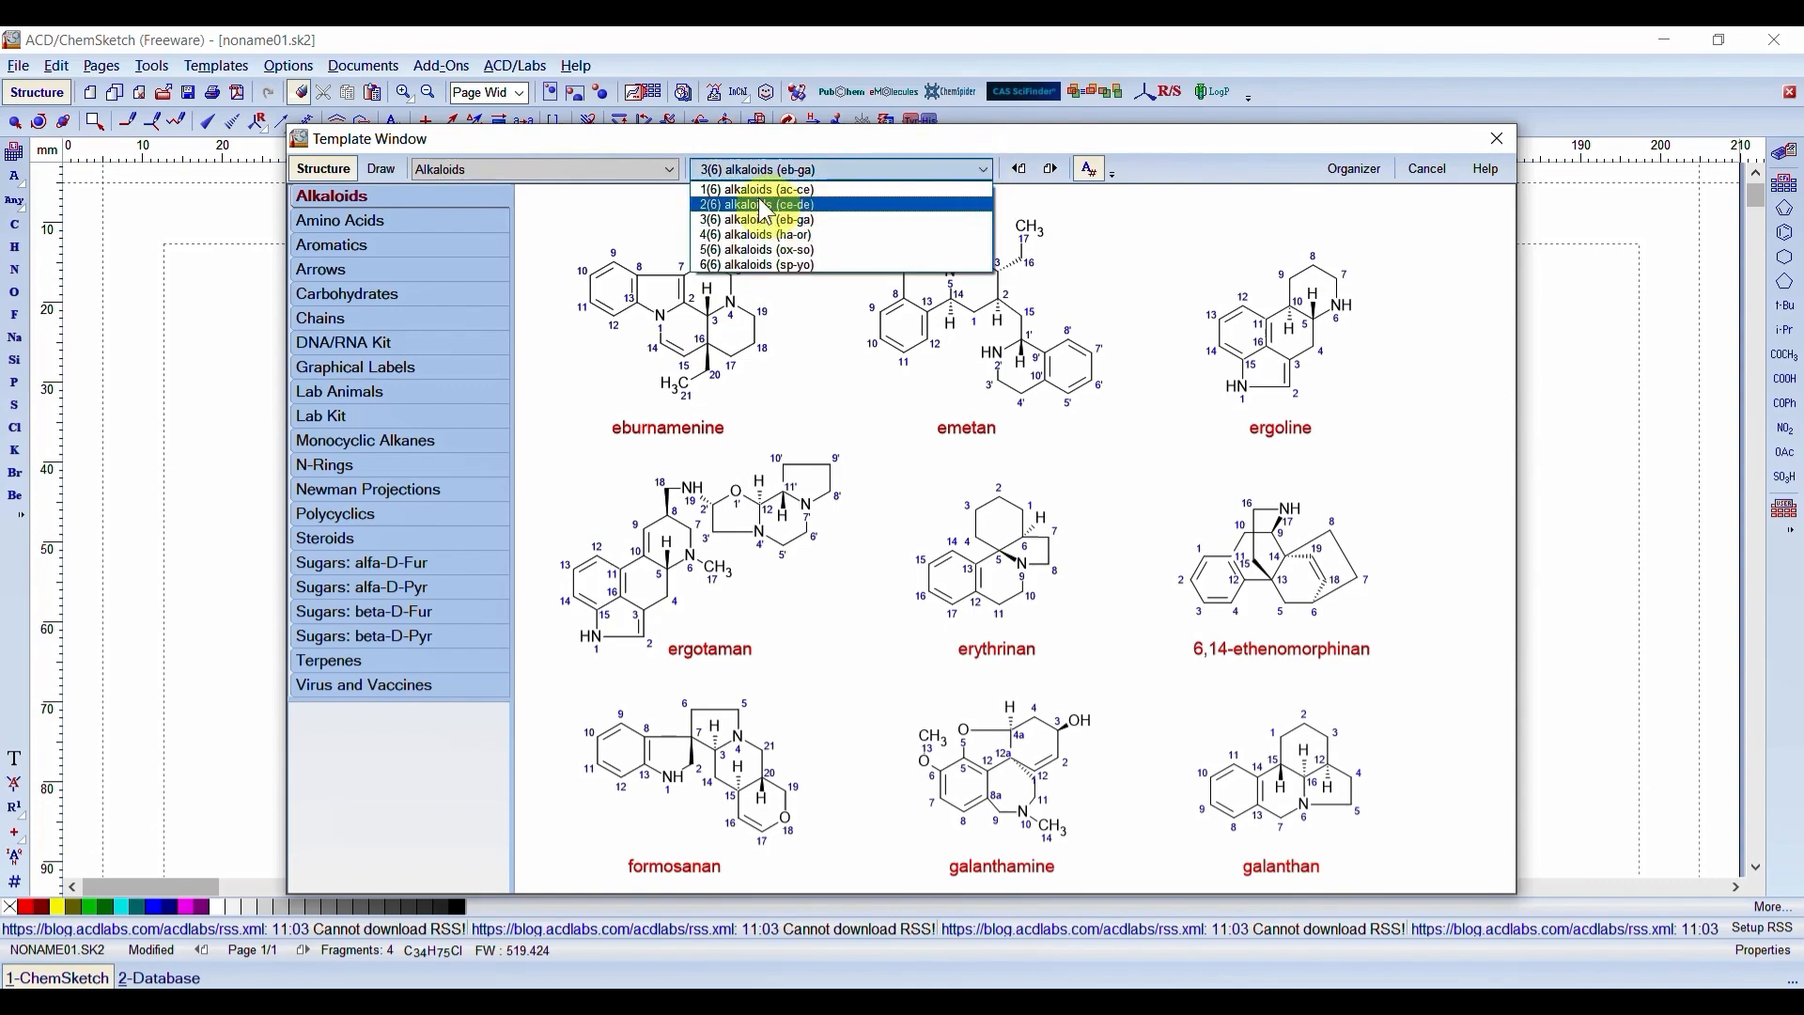
click(743, 266)
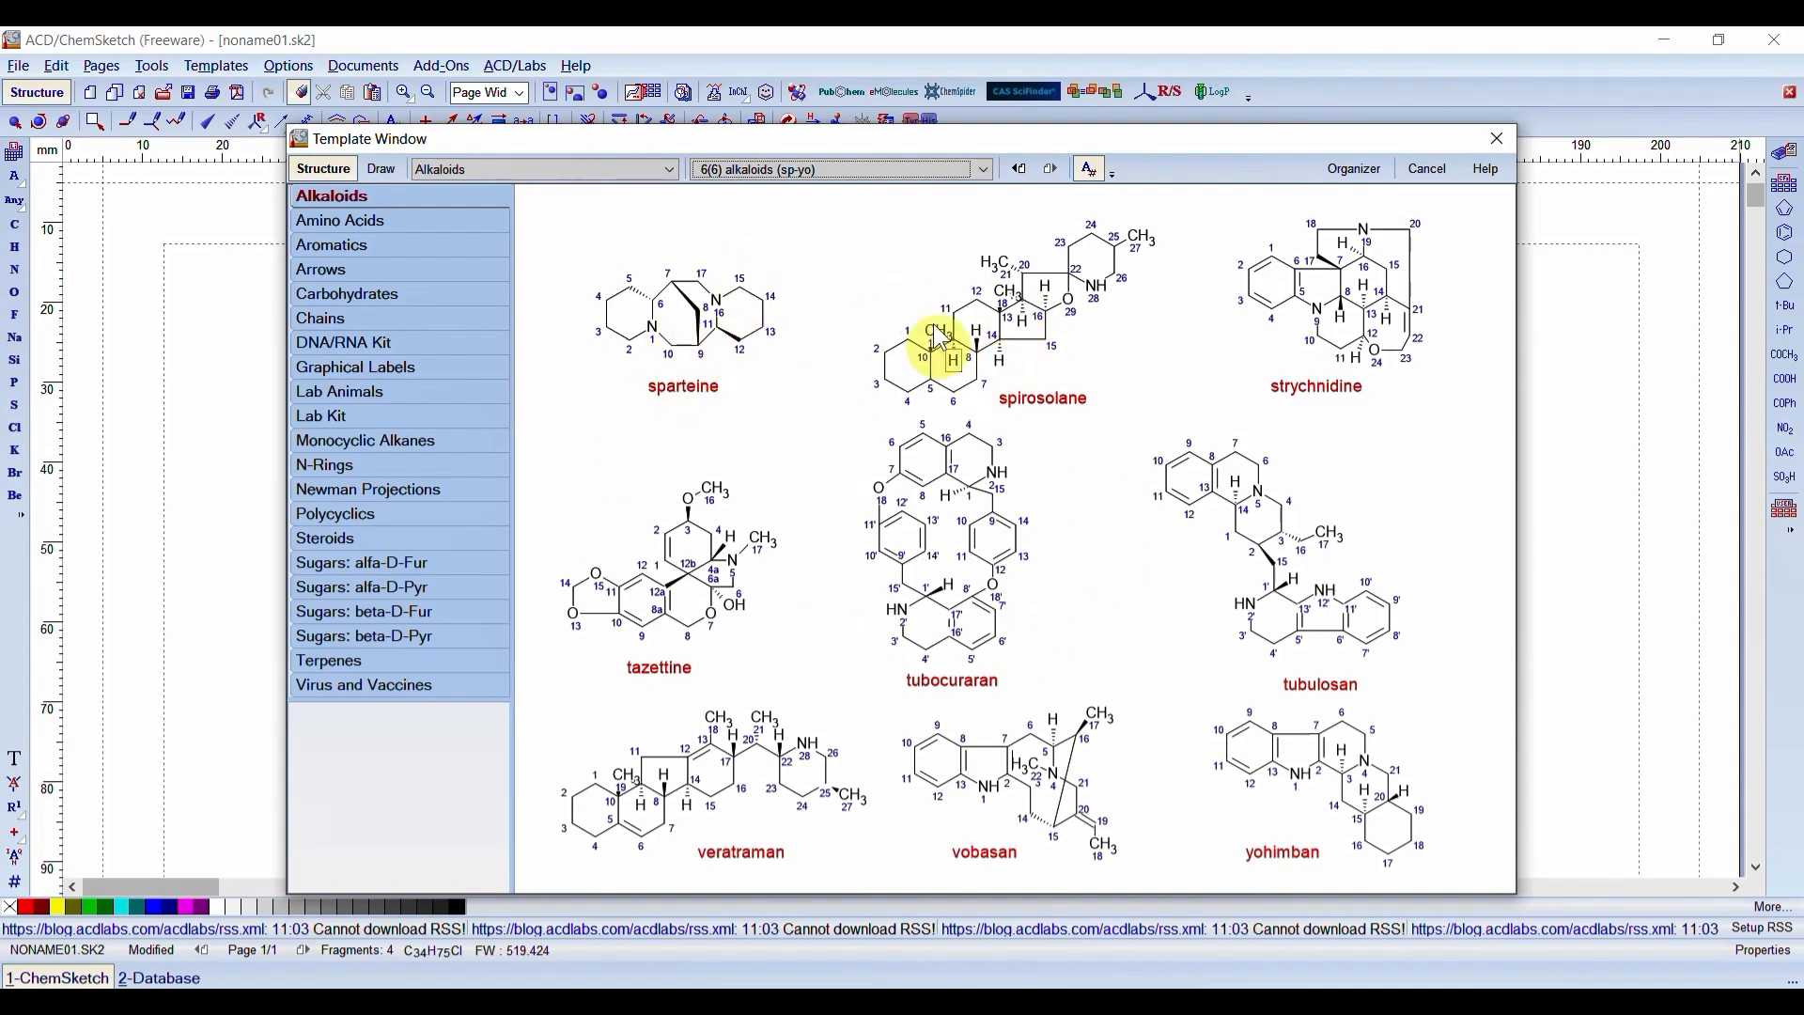
- View the Amino Acids templates and the Aromatics pages Aromatic fused, Saturated fused and Helicenes
click(355, 225)
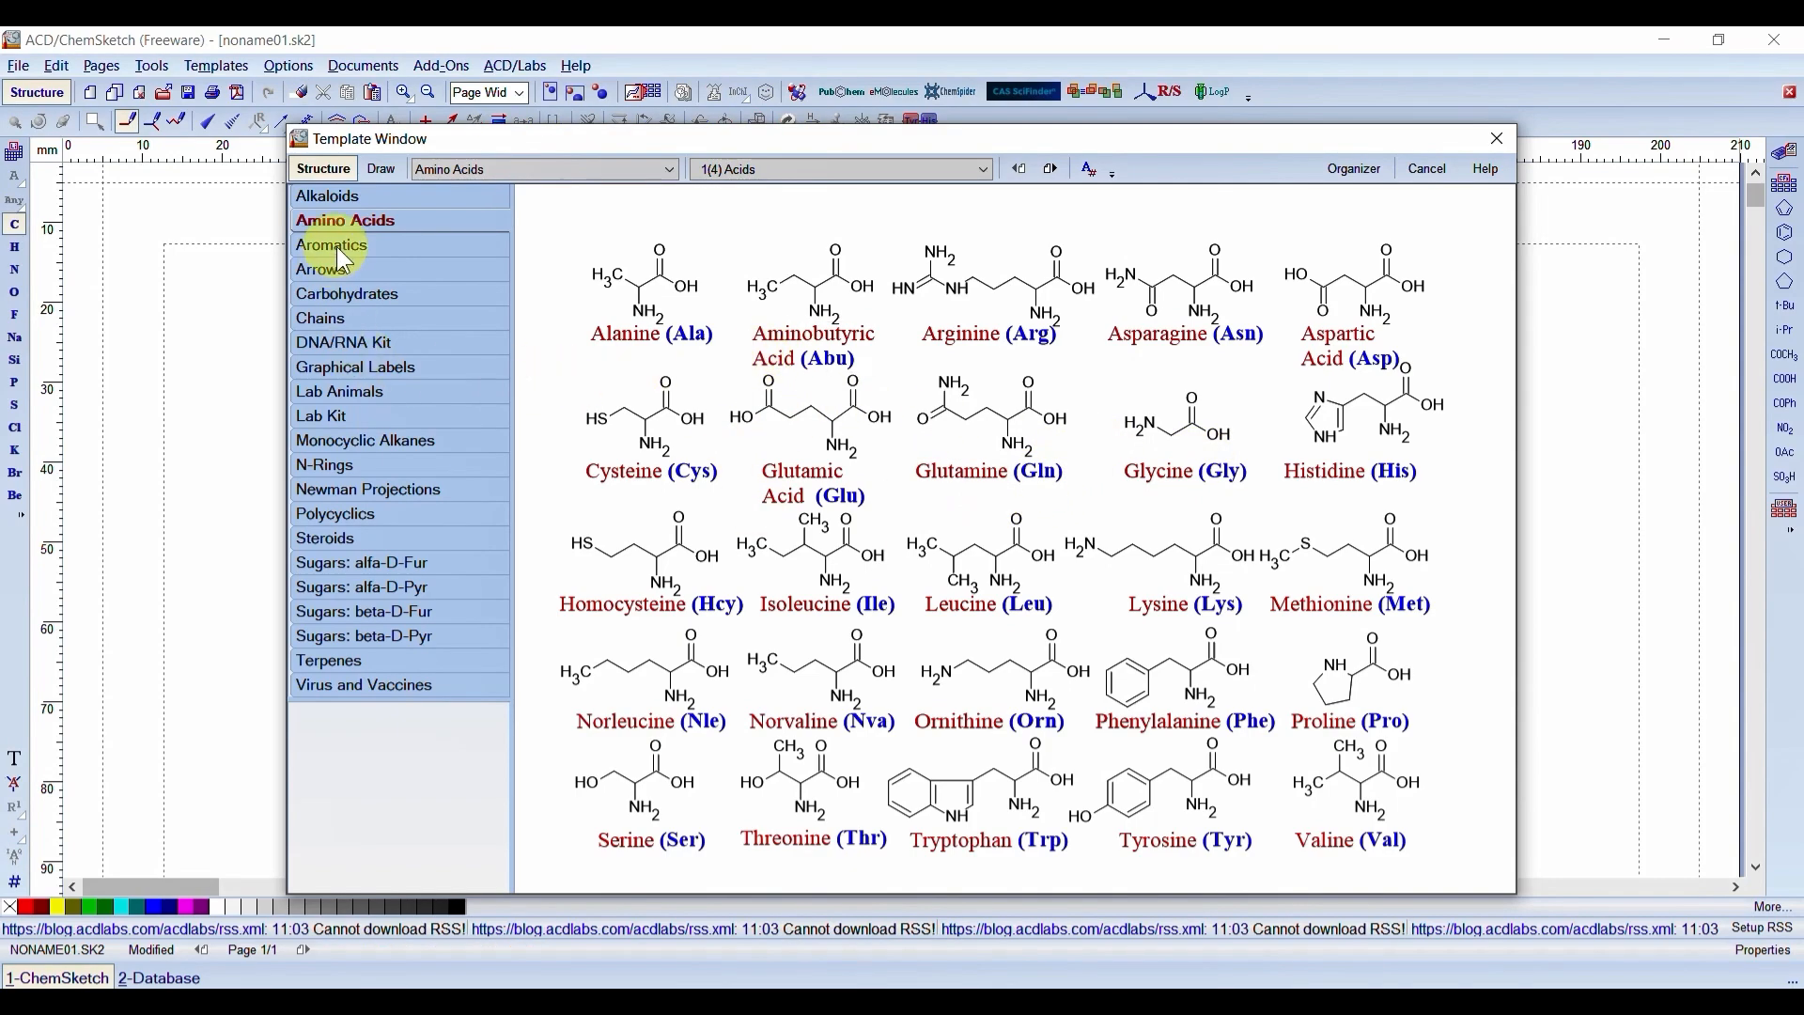
click(336, 246)
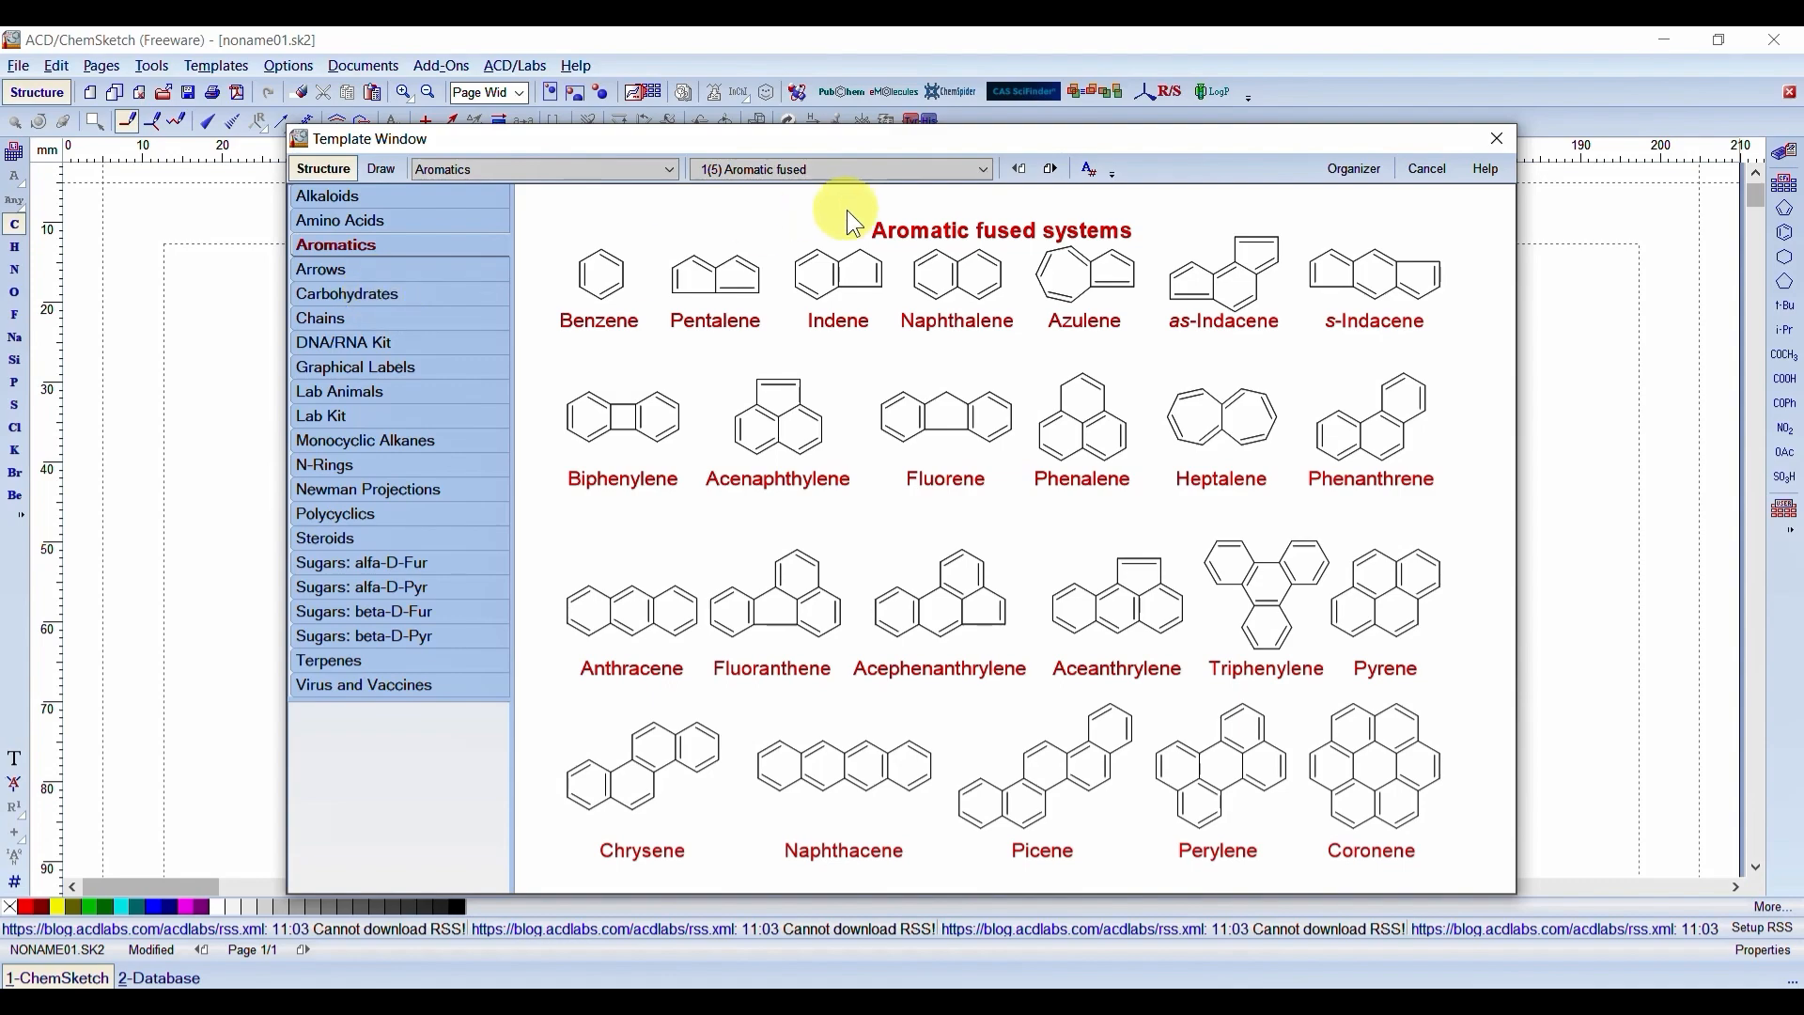
click(983, 171)
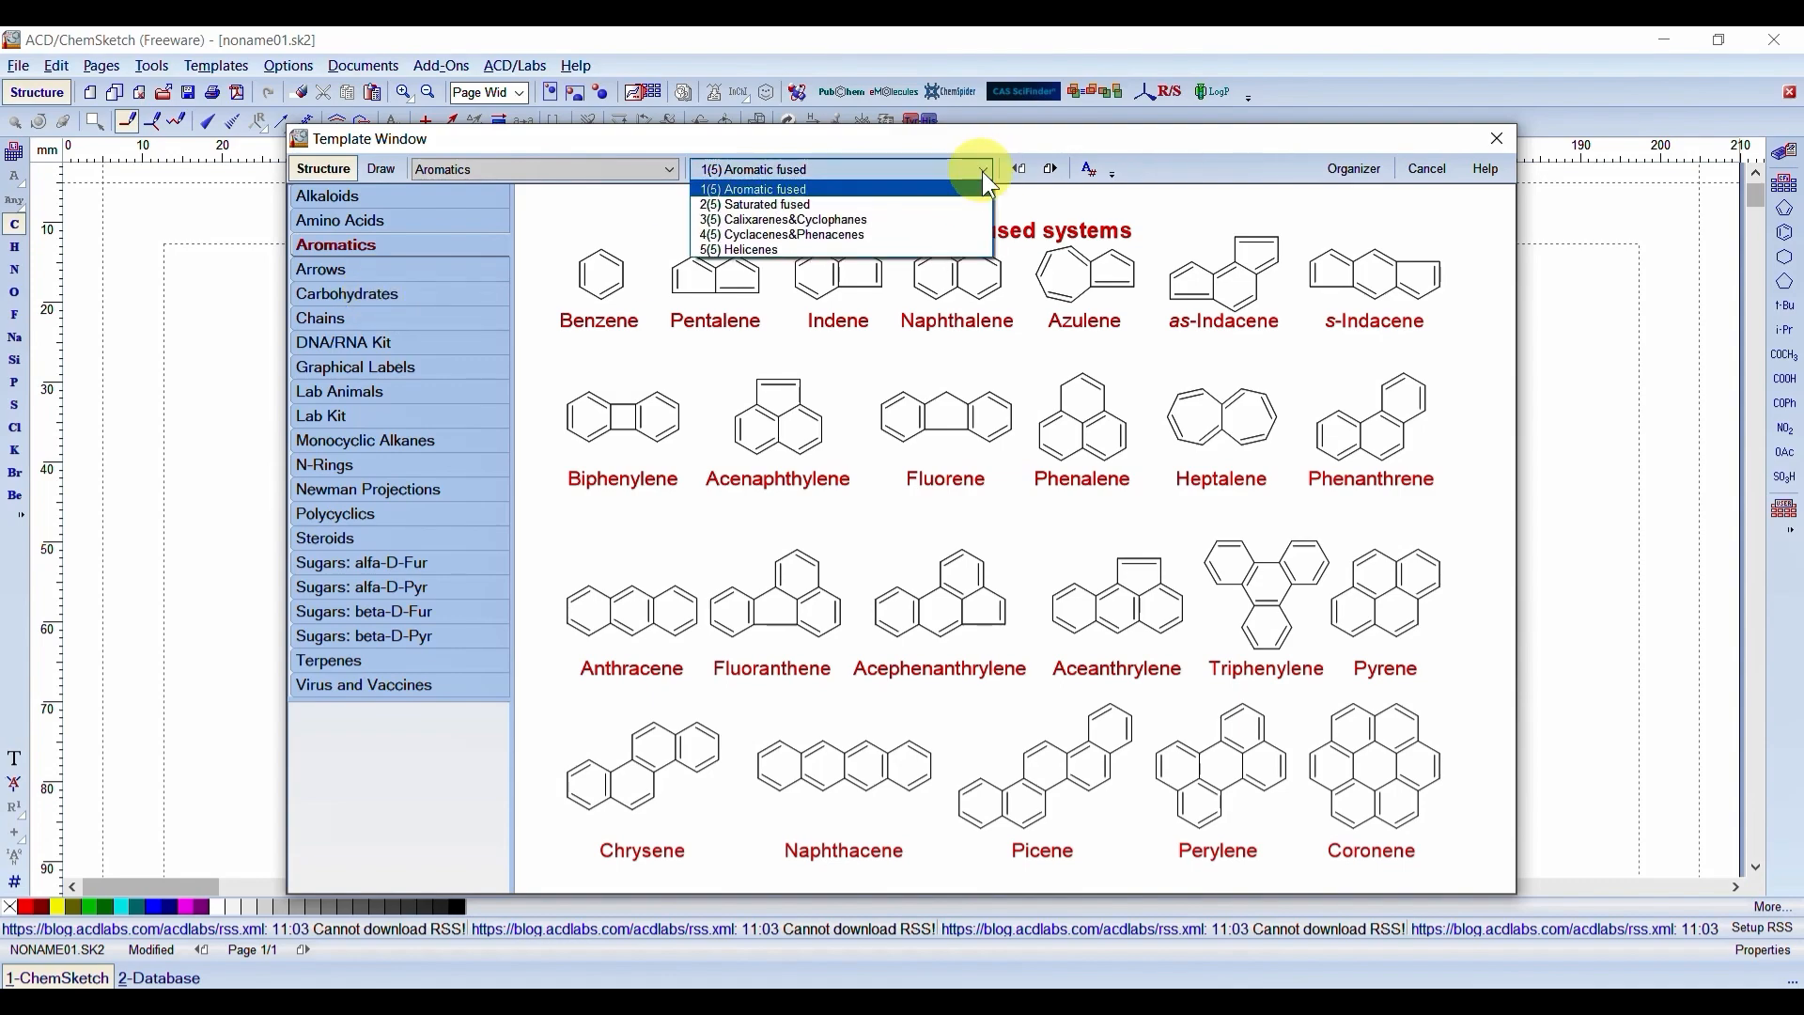
click(770, 205)
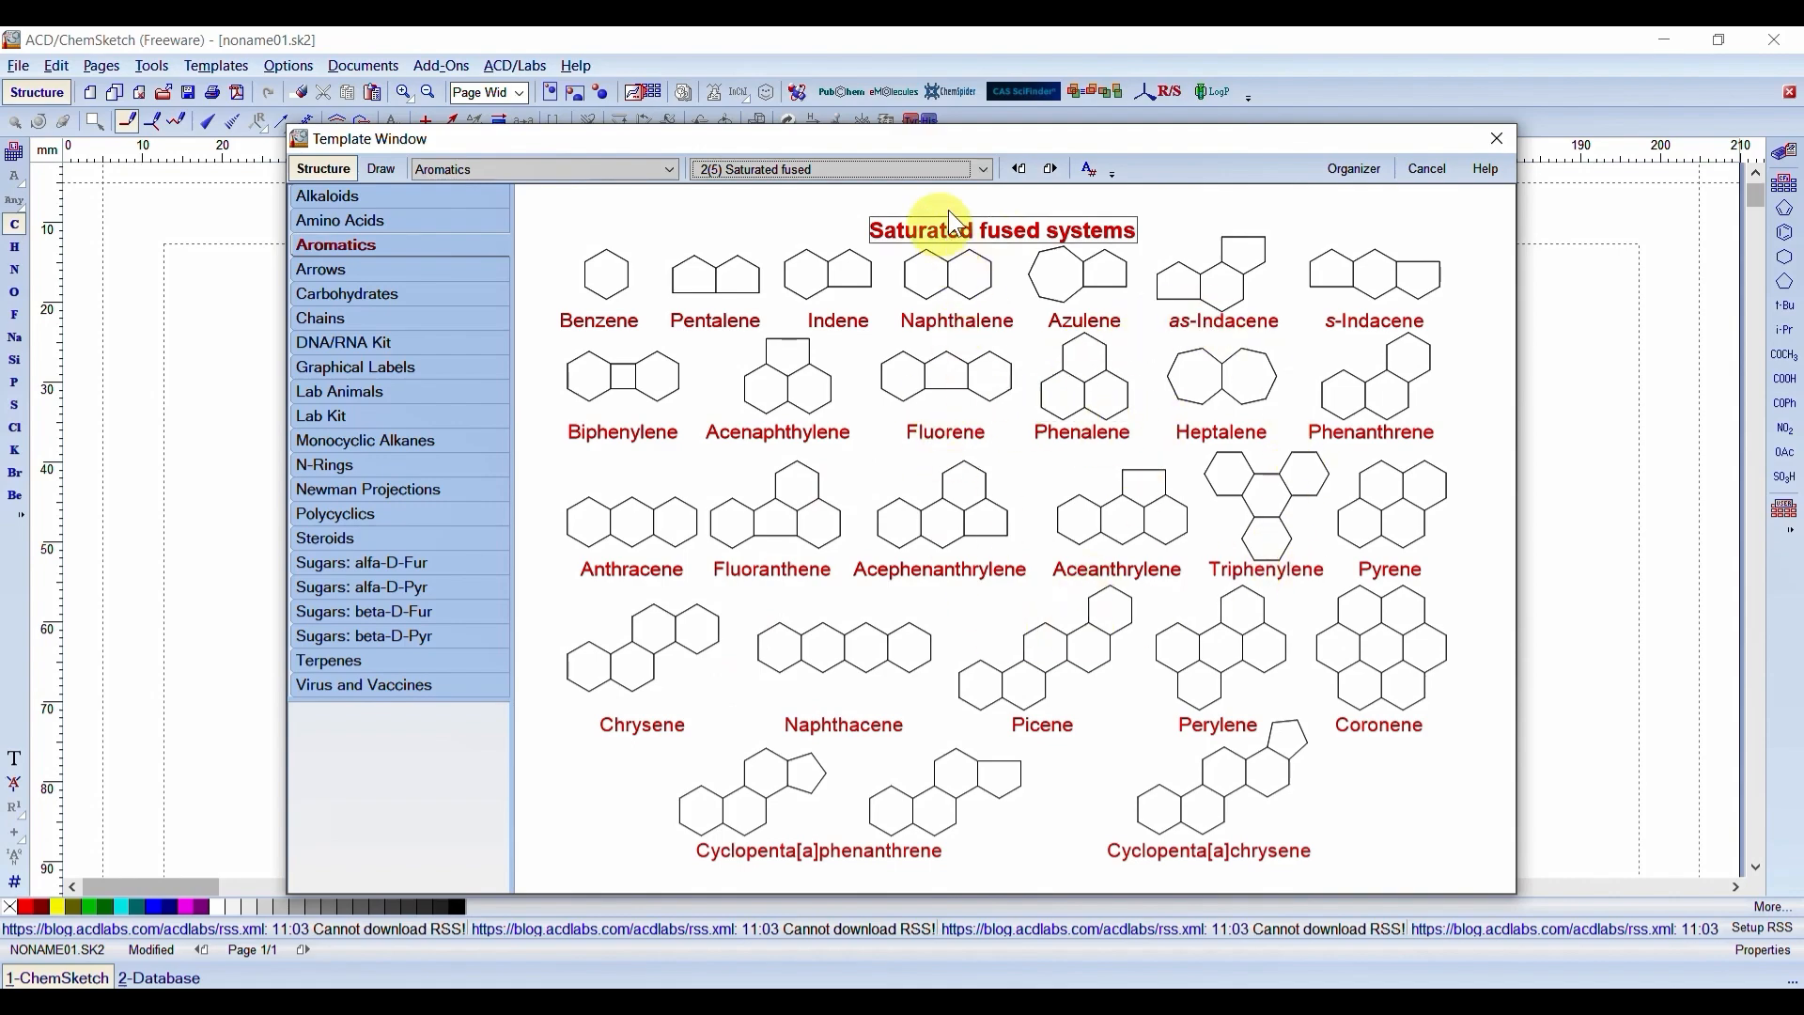
click(982, 171)
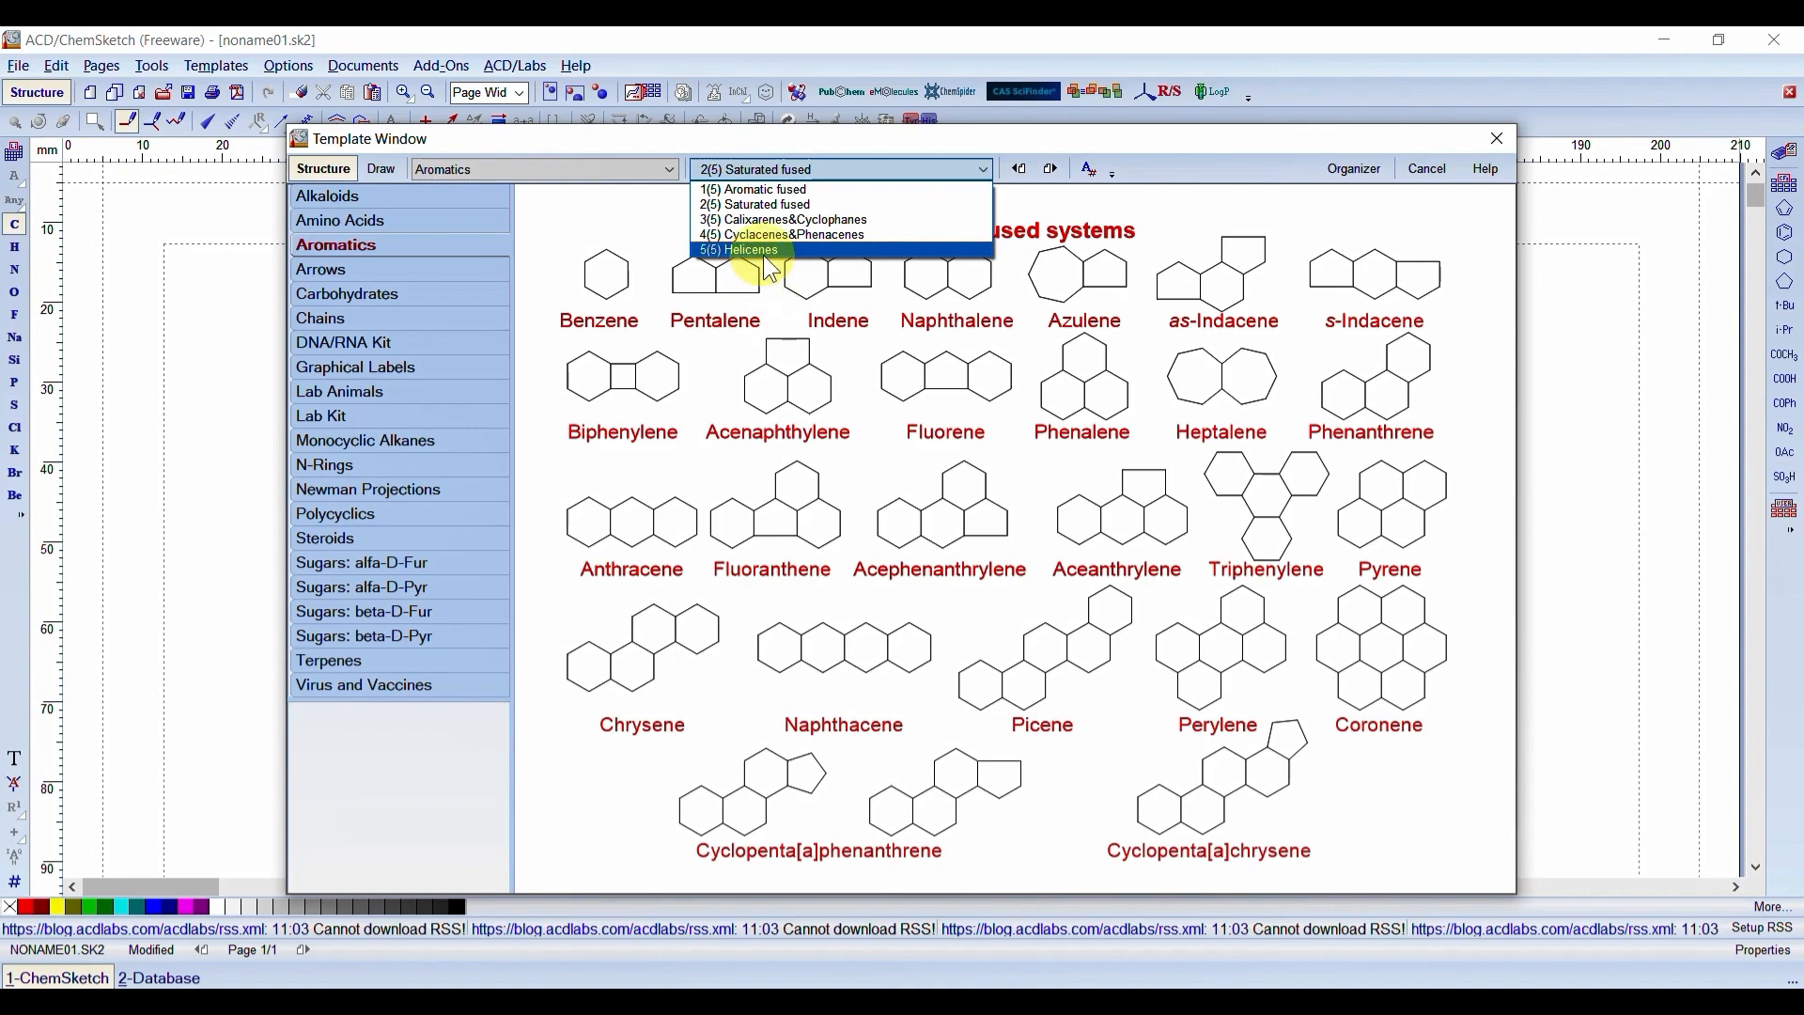
key(Return)
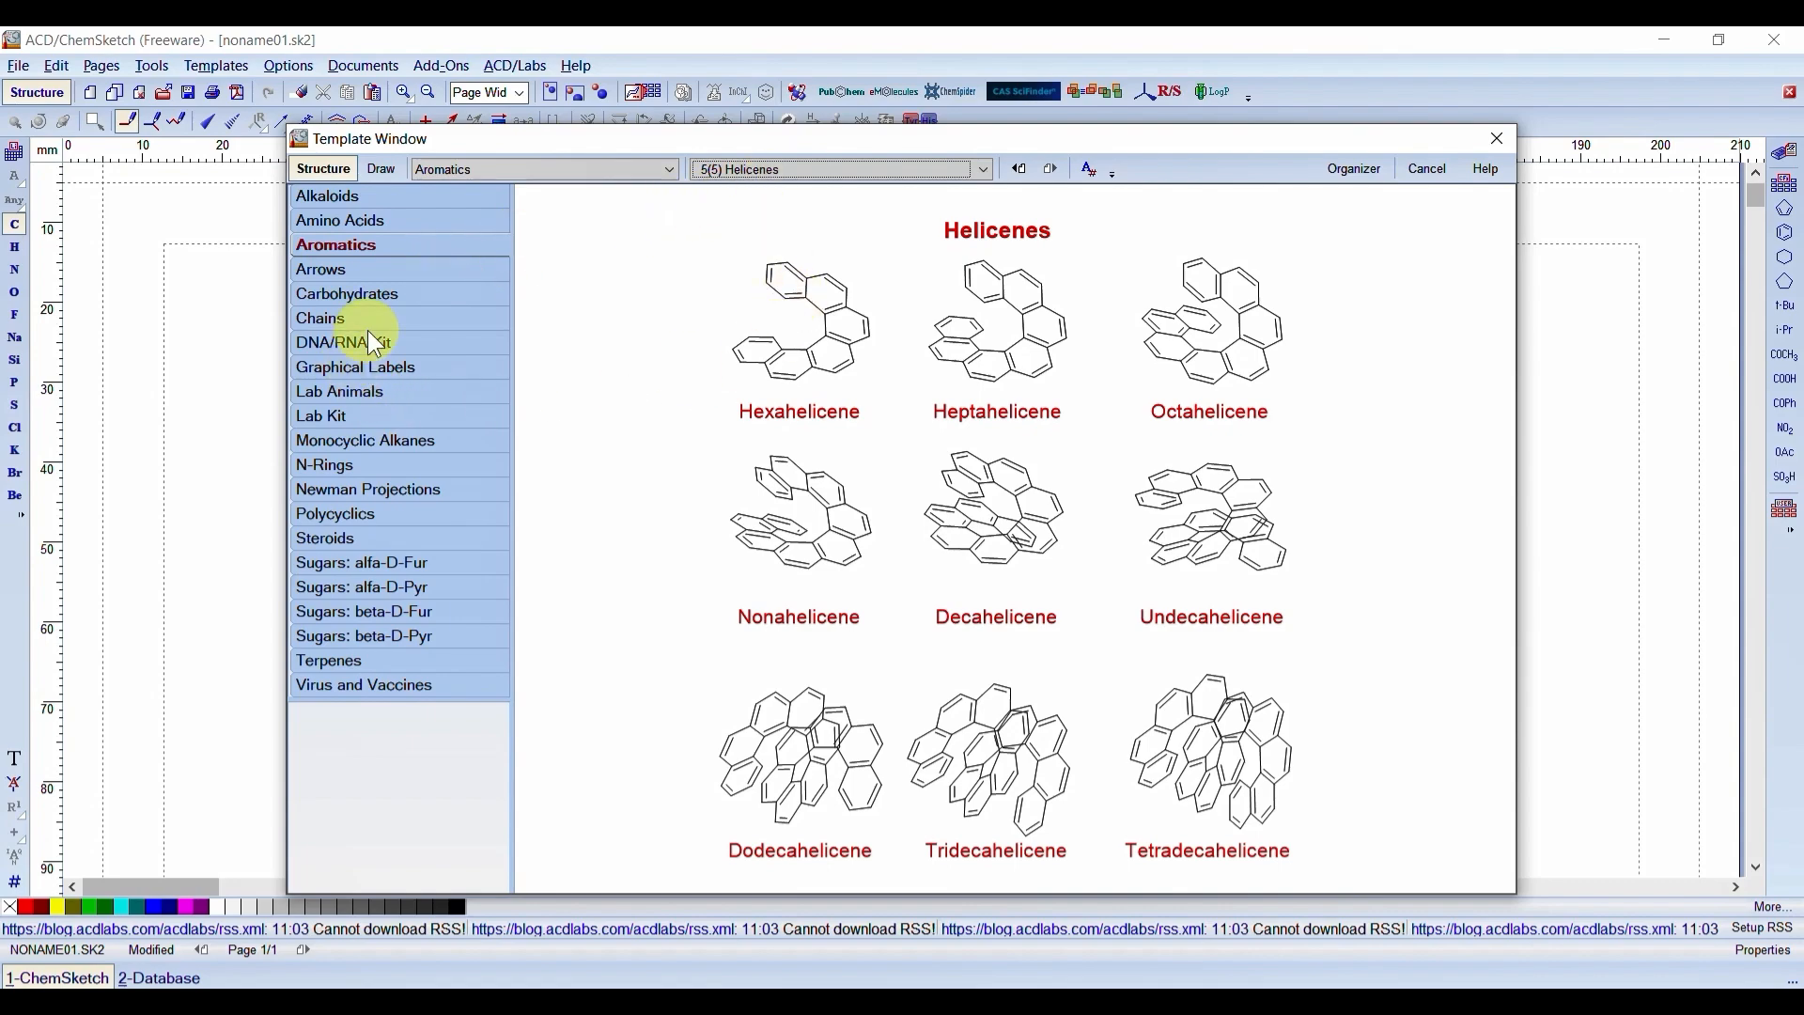
- View the Chains templates, going through the Saturated and Unsaturated pages
click(336, 320)
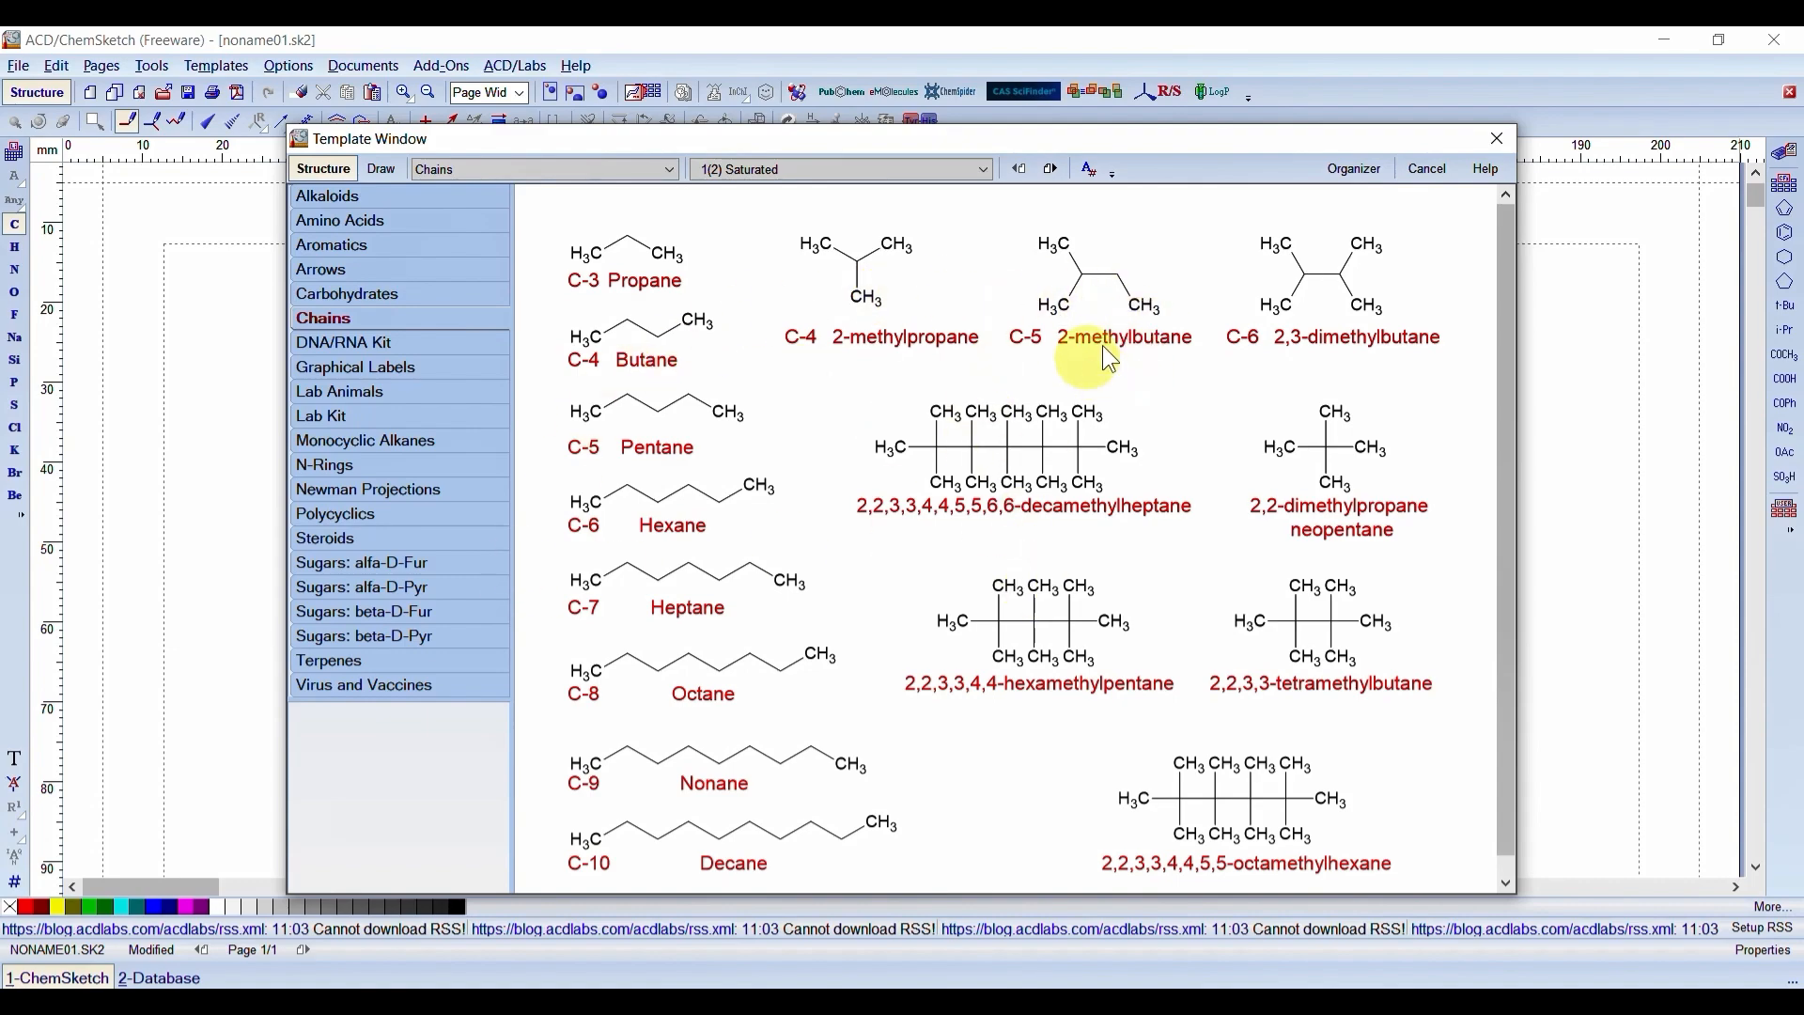
click(984, 171)
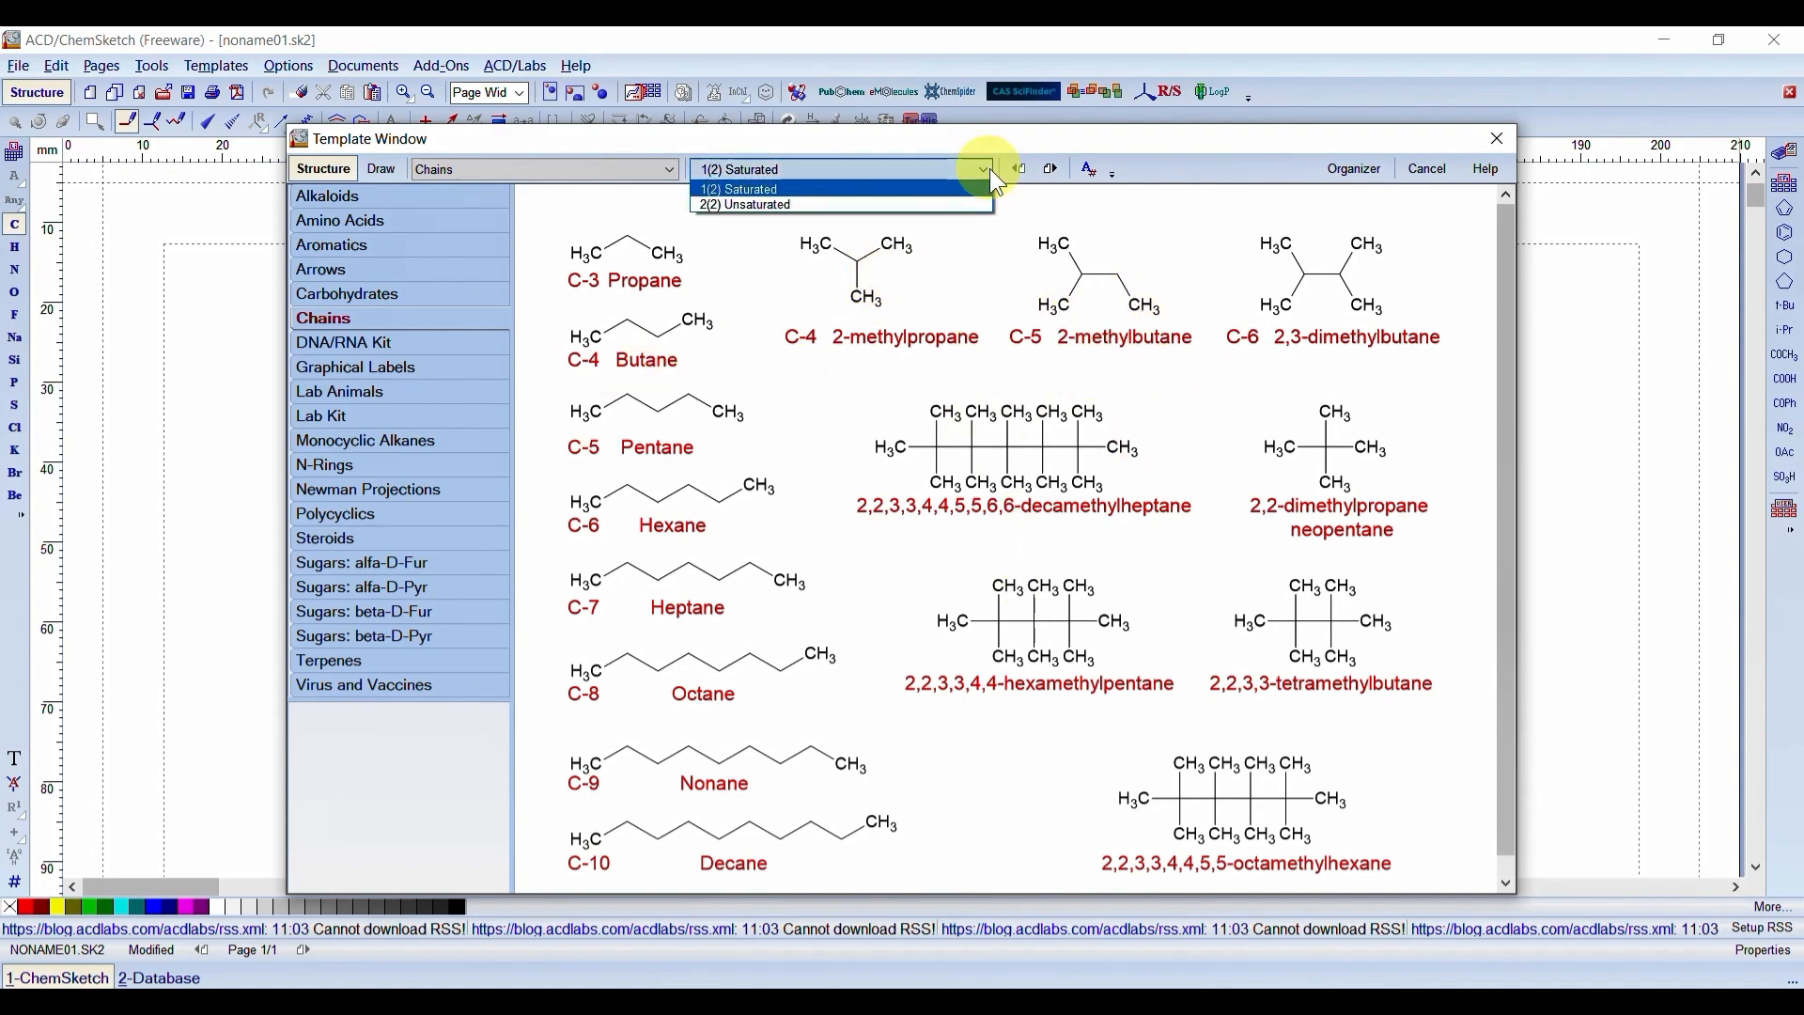
click(812, 201)
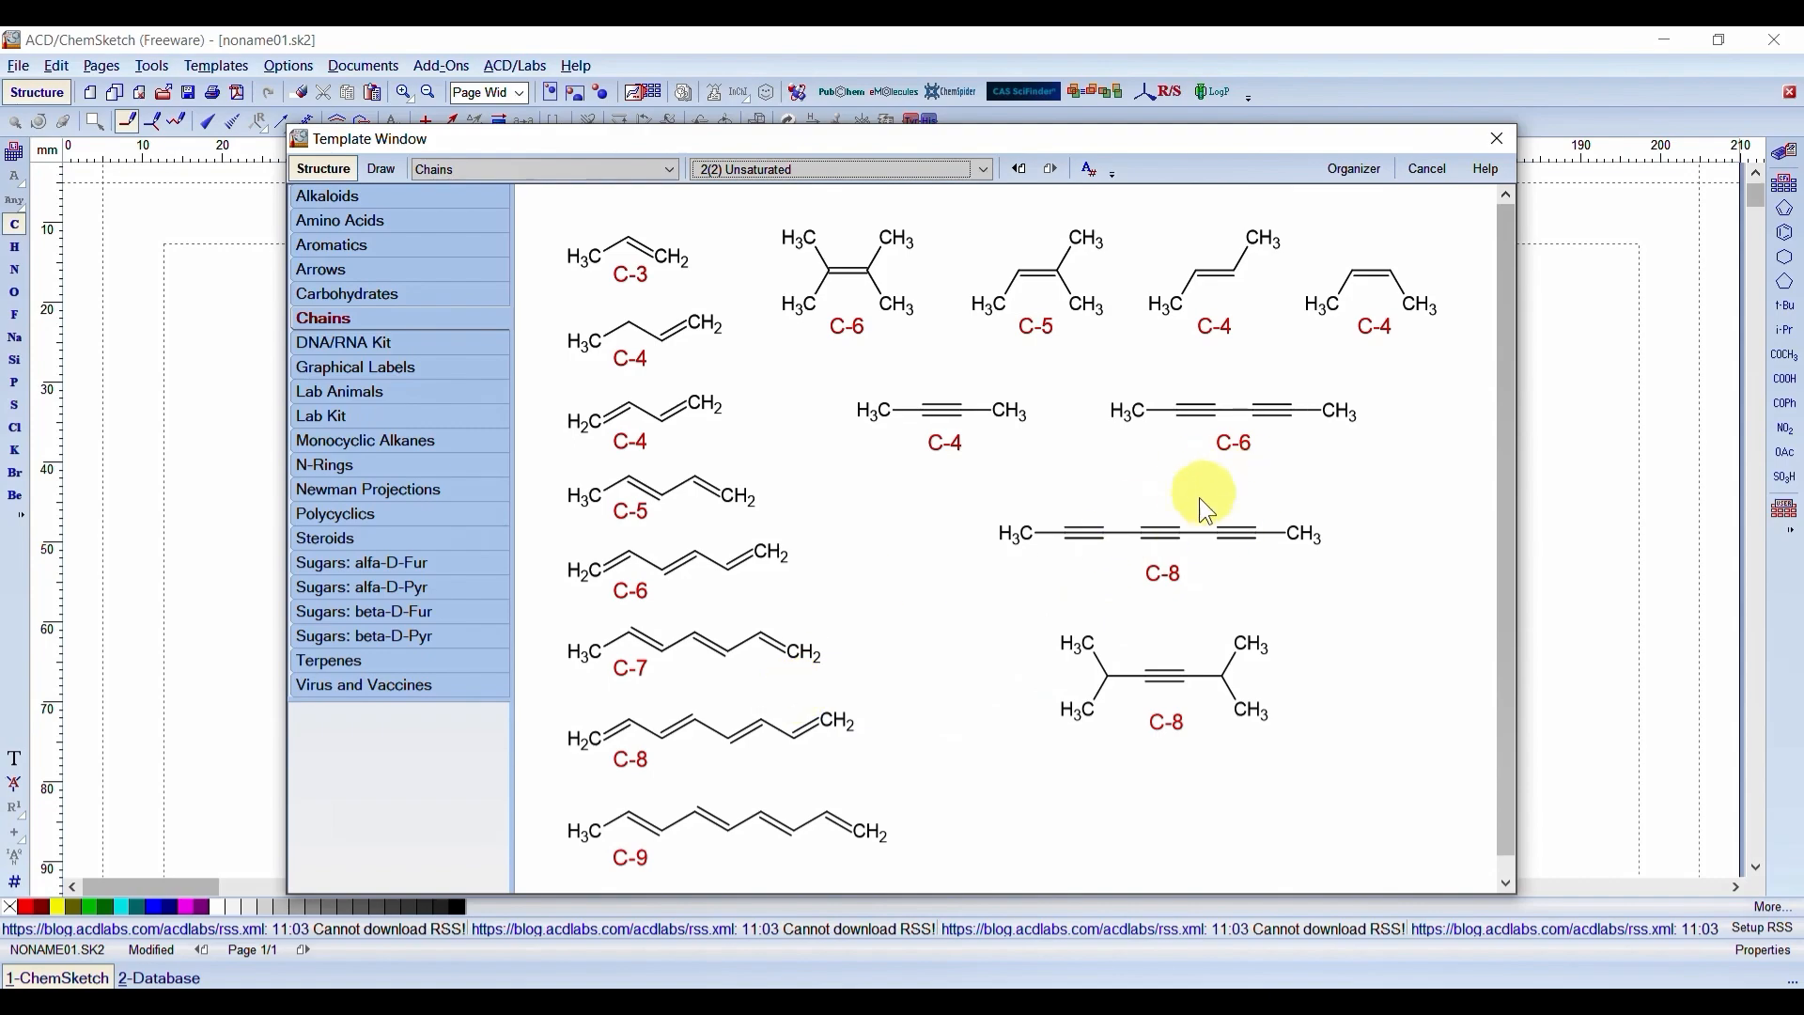
- View the first template pages of the DNA/RNA Kit, Lab Animals and Lab Kit categories
click(358, 344)
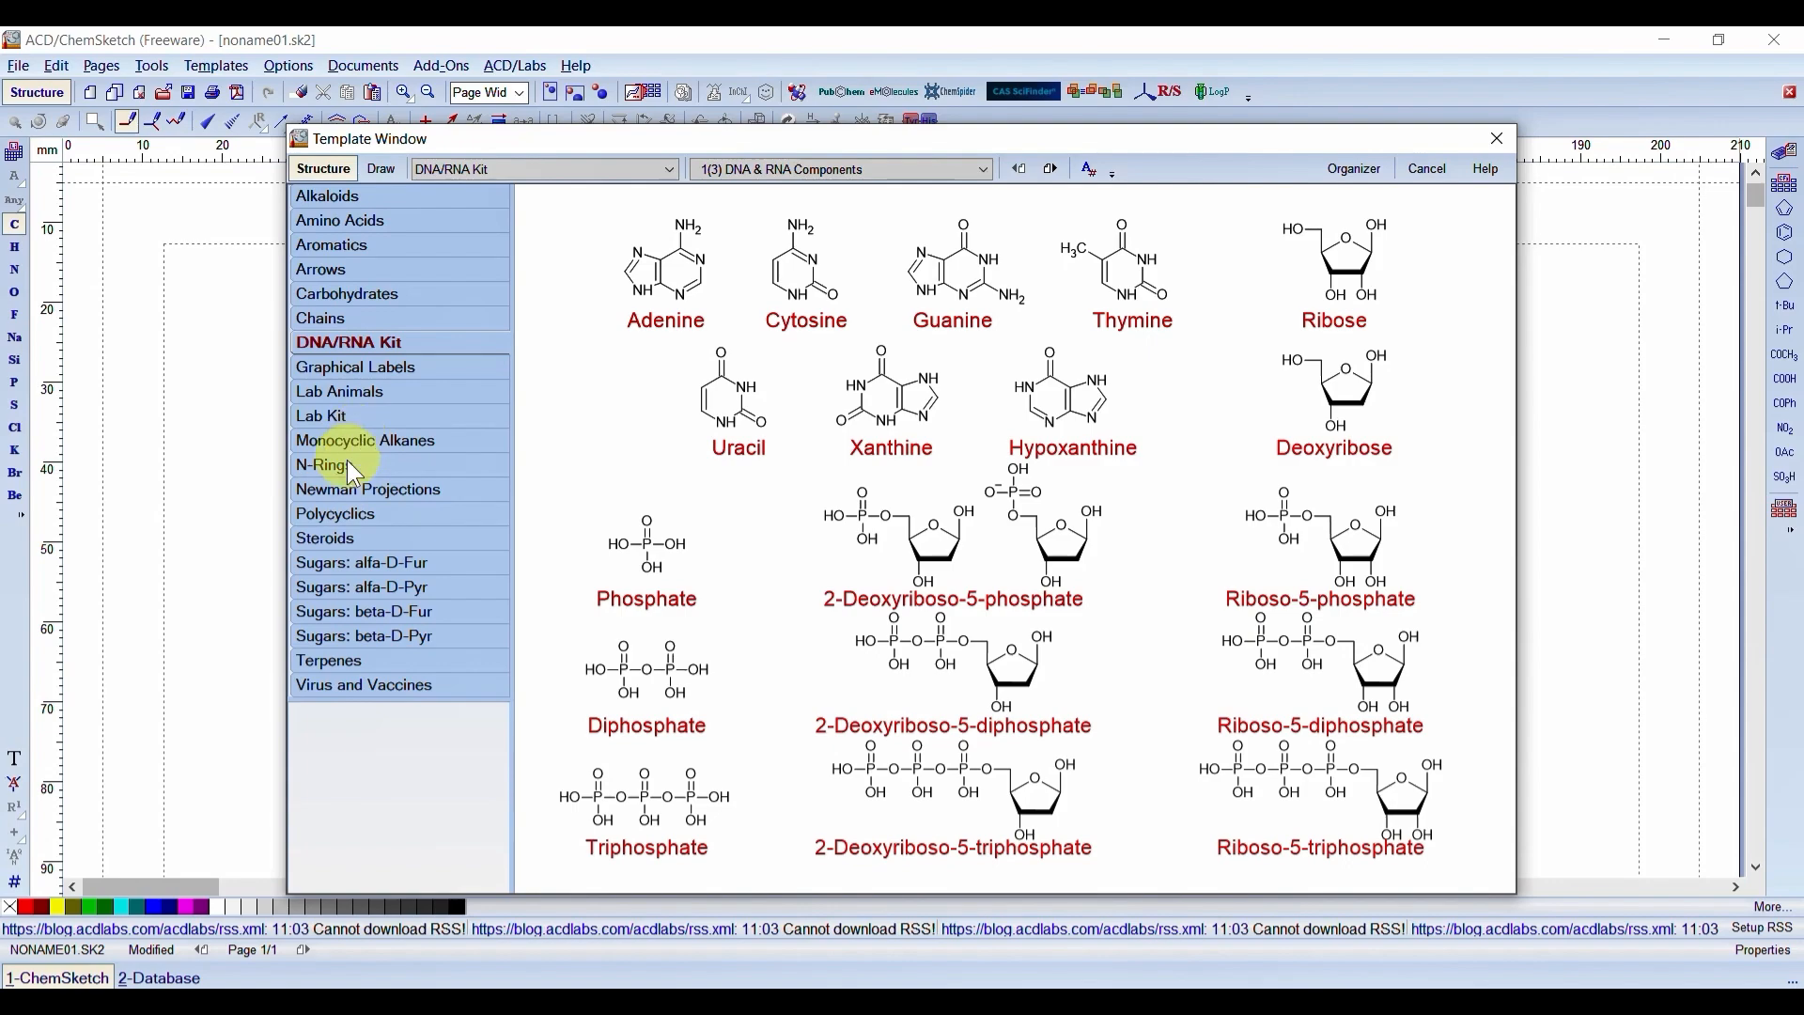
click(366, 389)
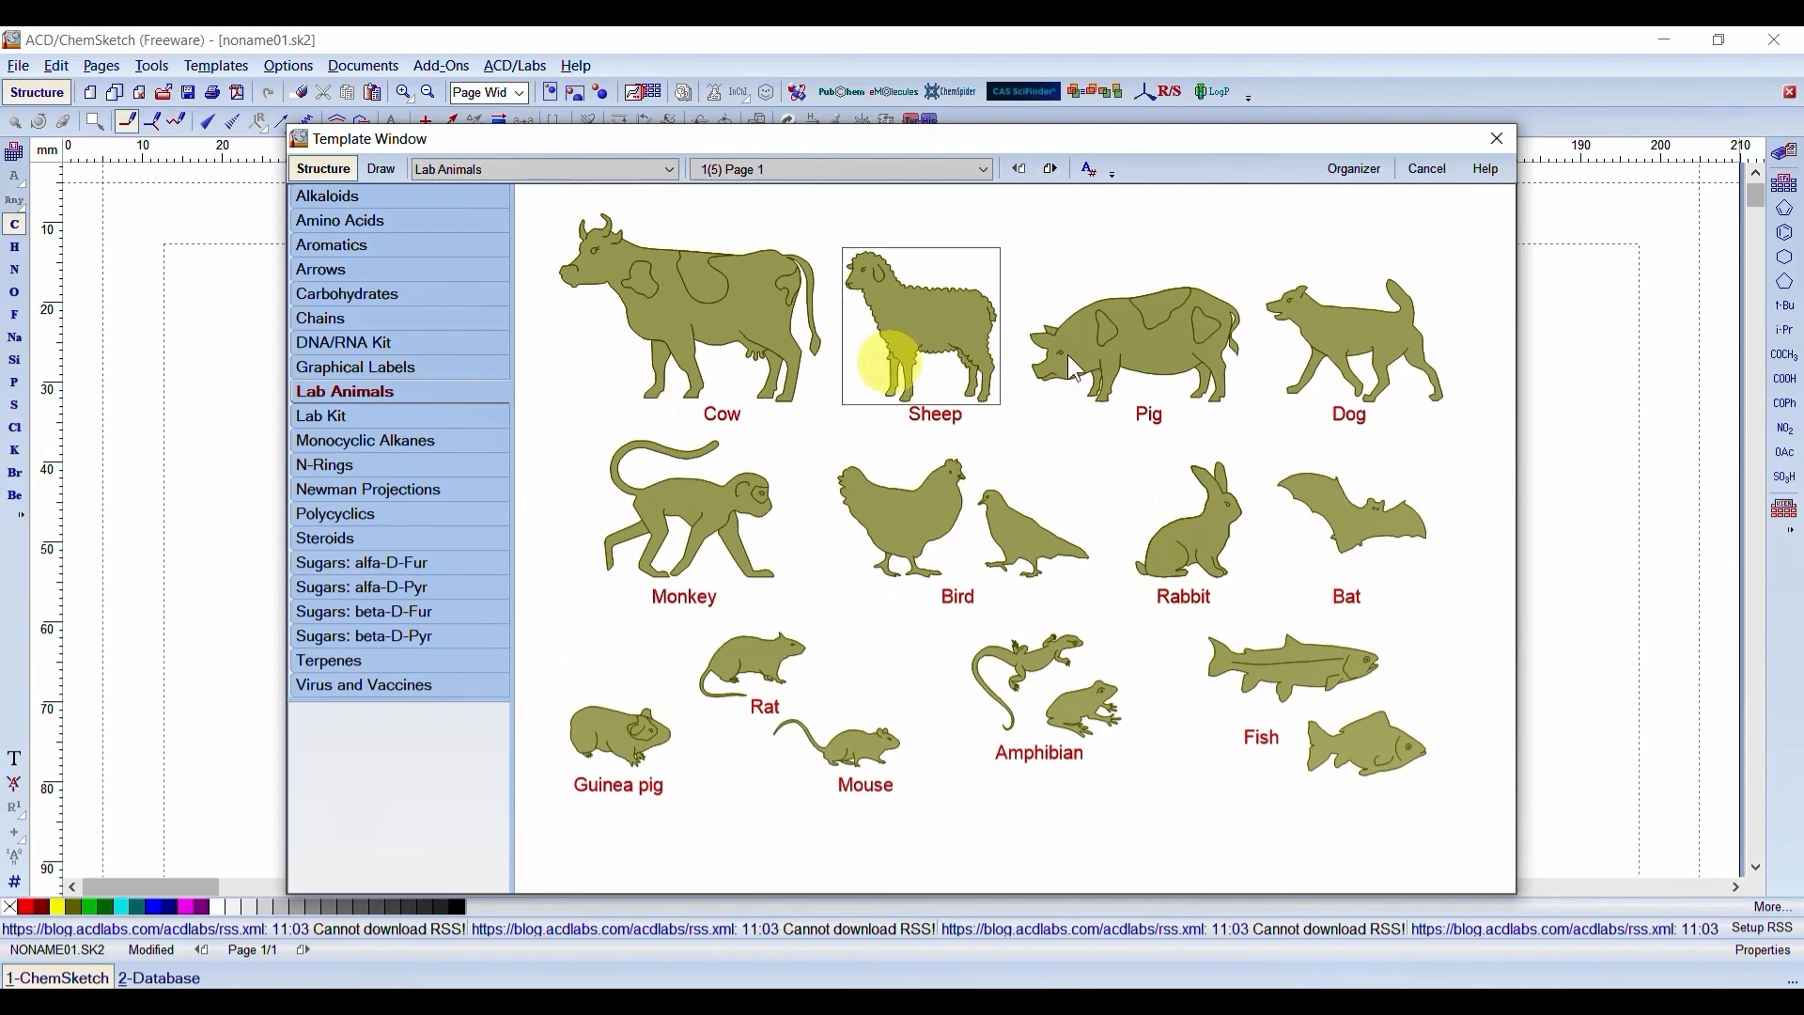
click(340, 414)
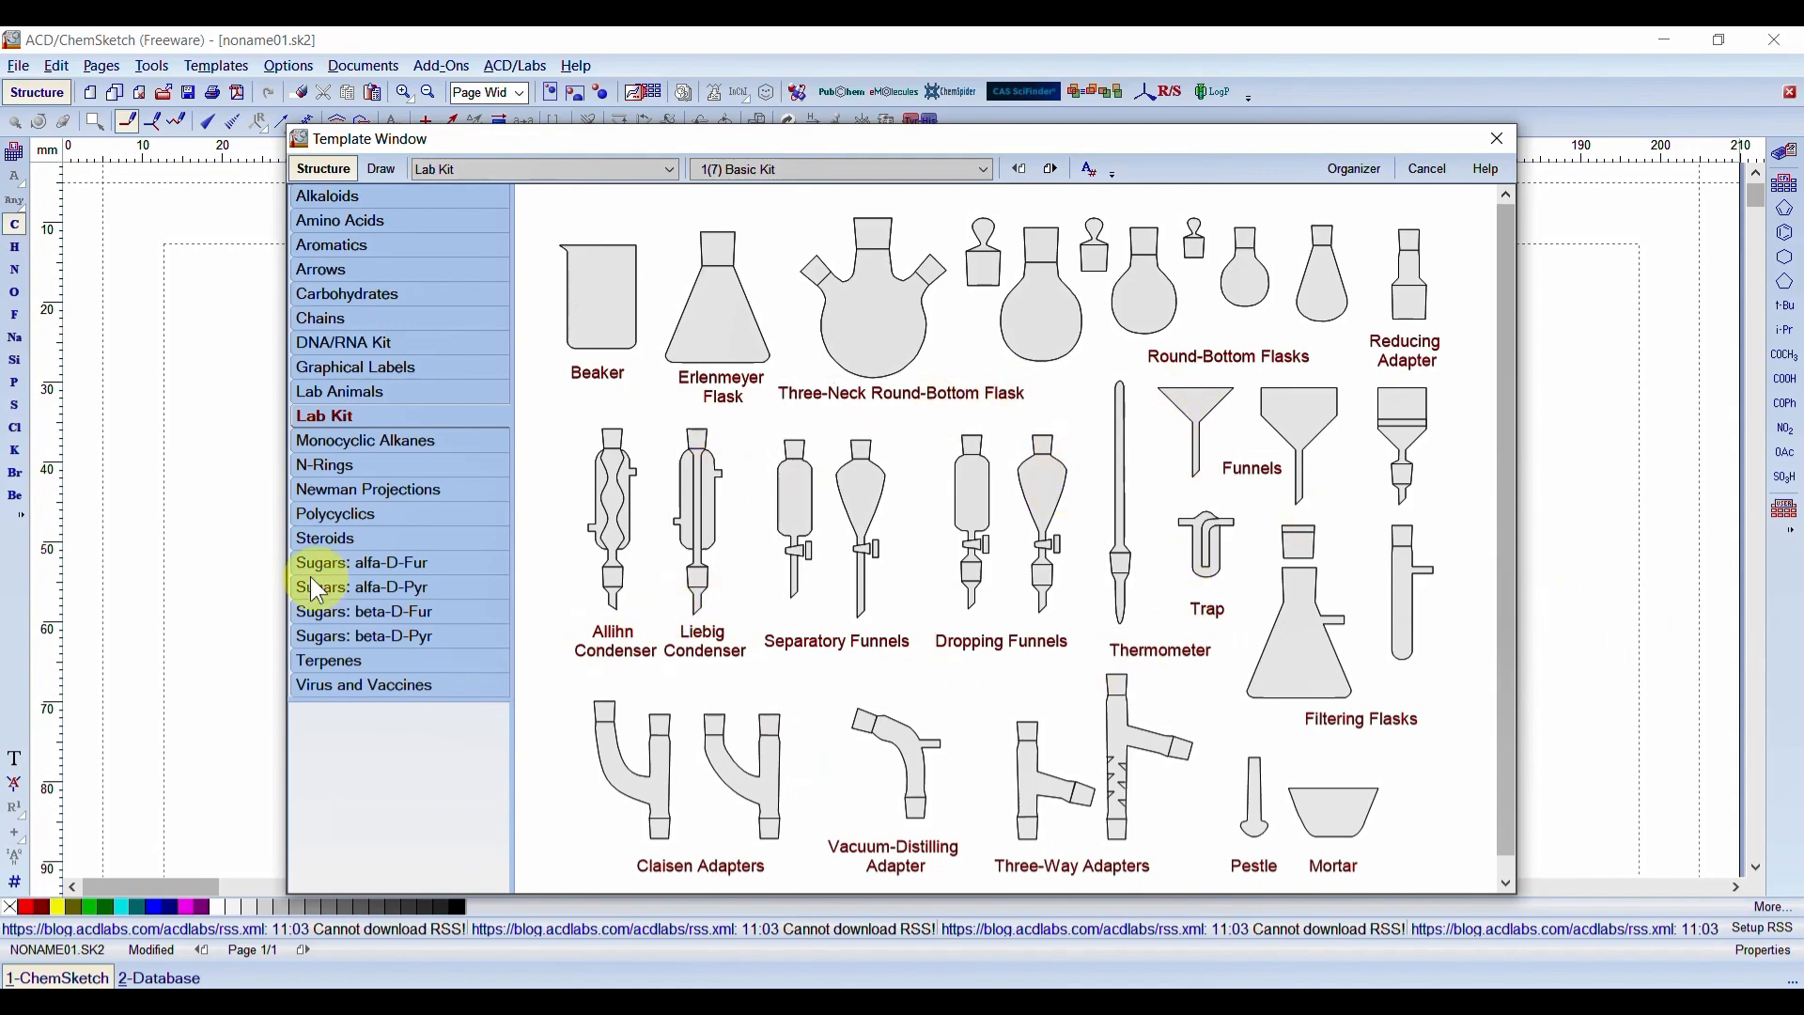
- View the first template pages of Monocyclic Alkanes, N-Rings, Newman Projections and Polycyclics
click(394, 447)
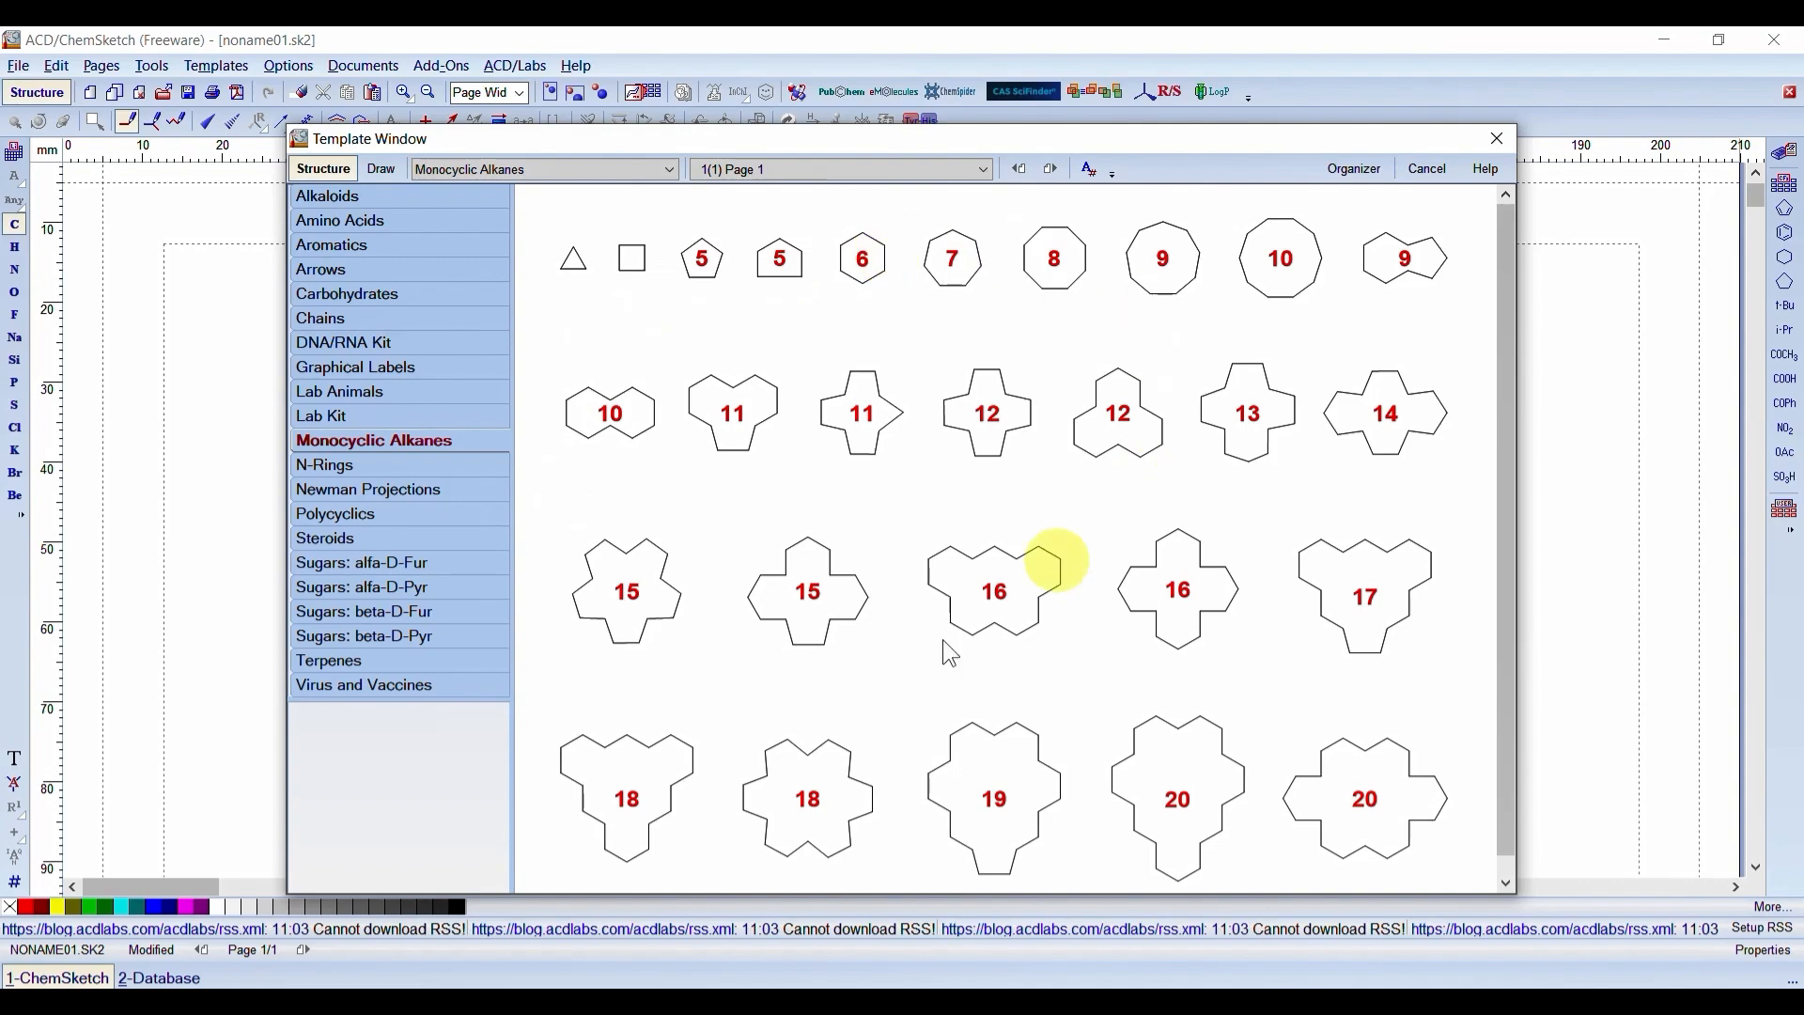
click(331, 466)
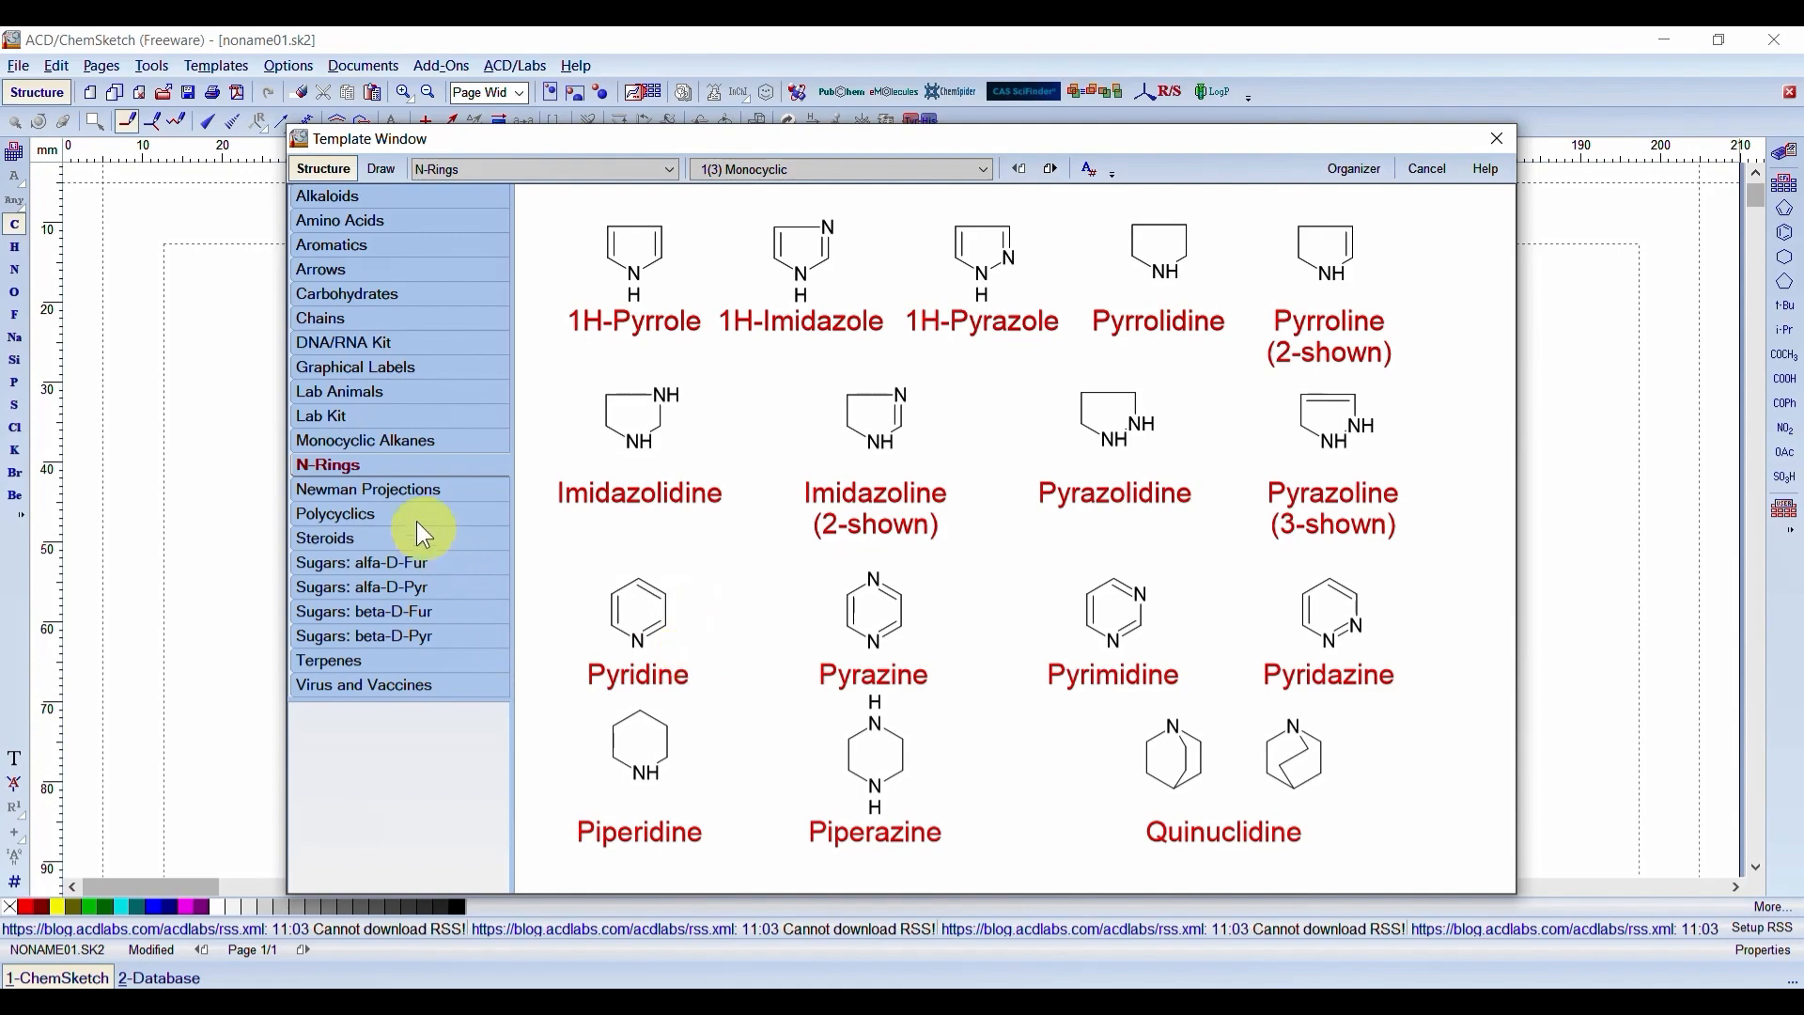
click(404, 492)
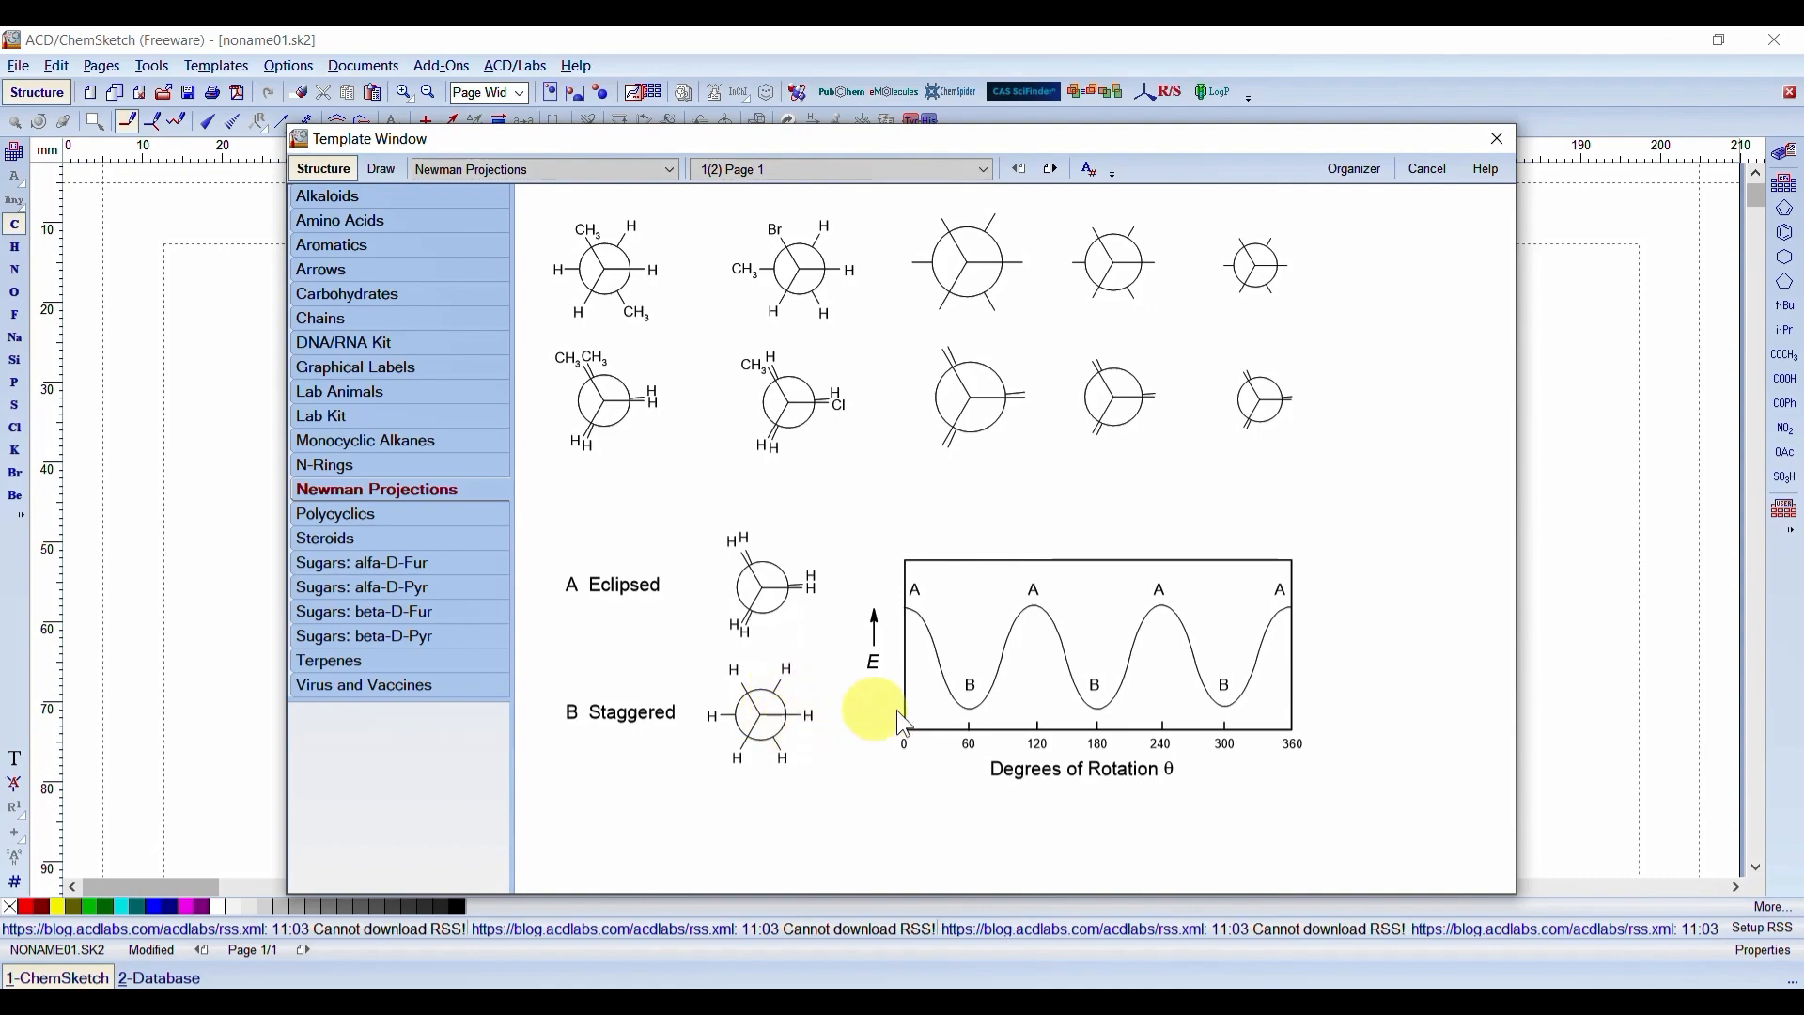
click(348, 517)
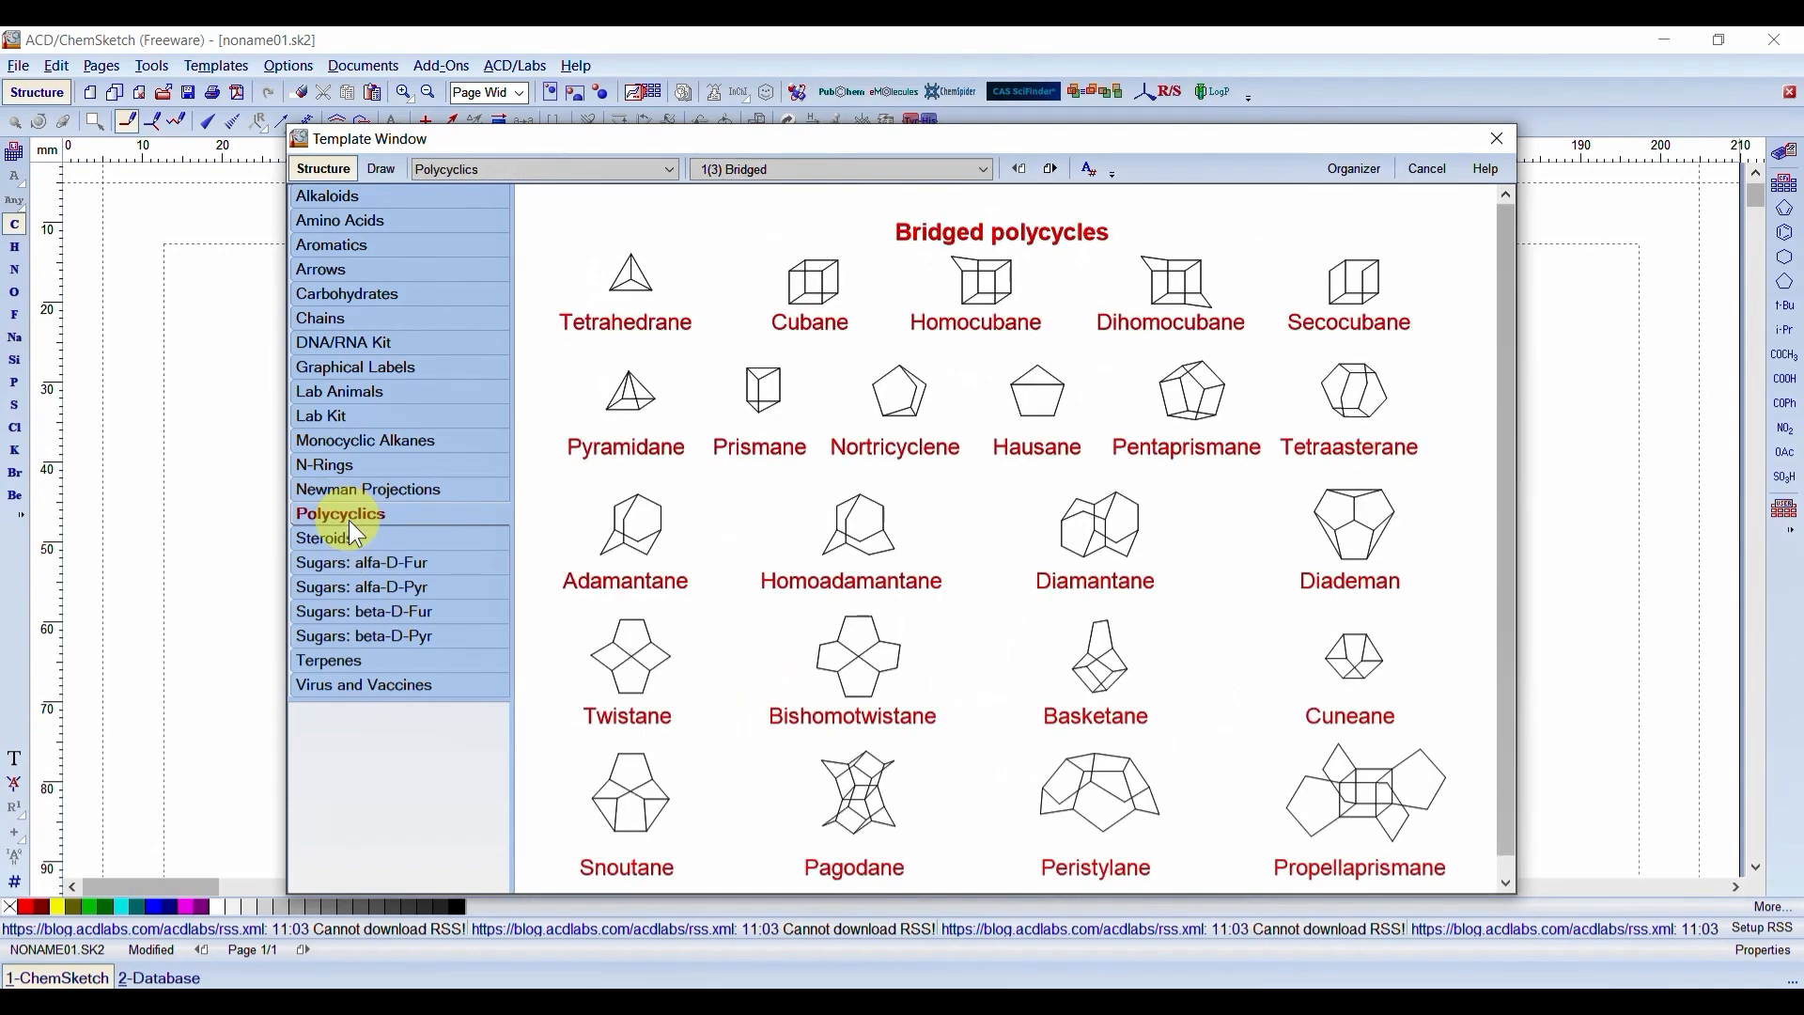
- View the Steroids templates, going through the Steroids page, Page 2 and Page 3
click(329, 538)
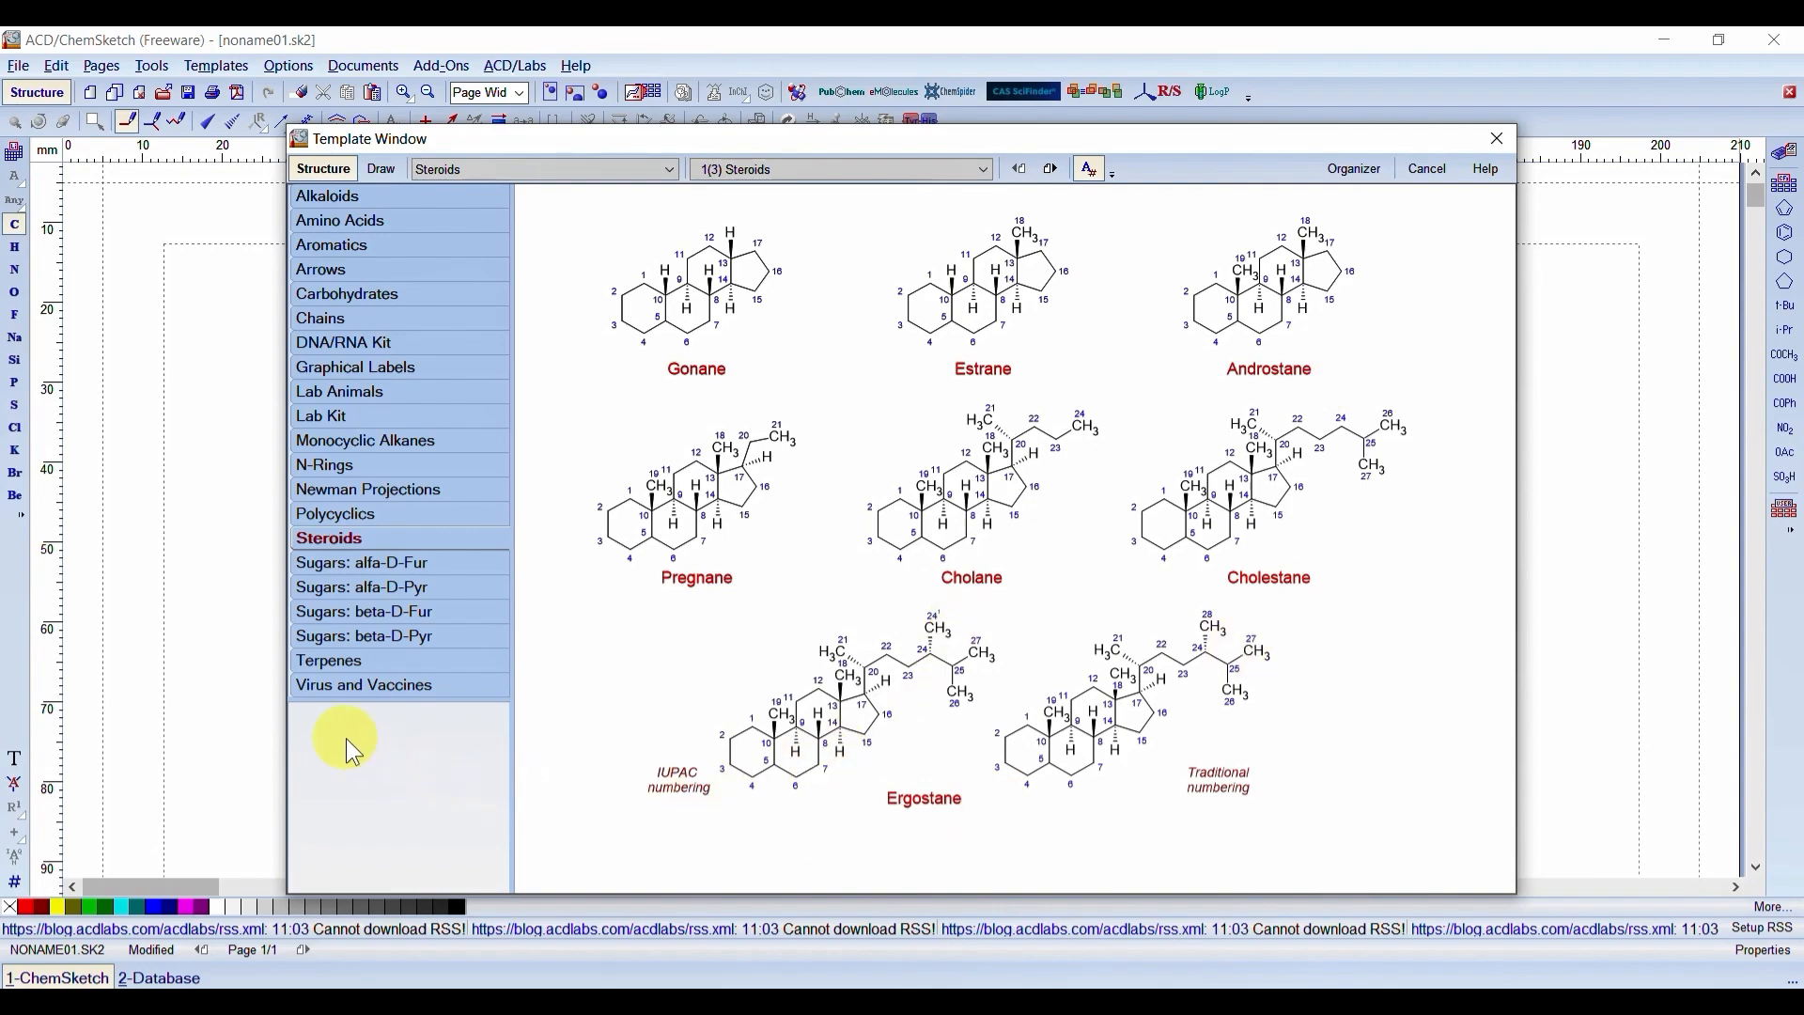
click(981, 171)
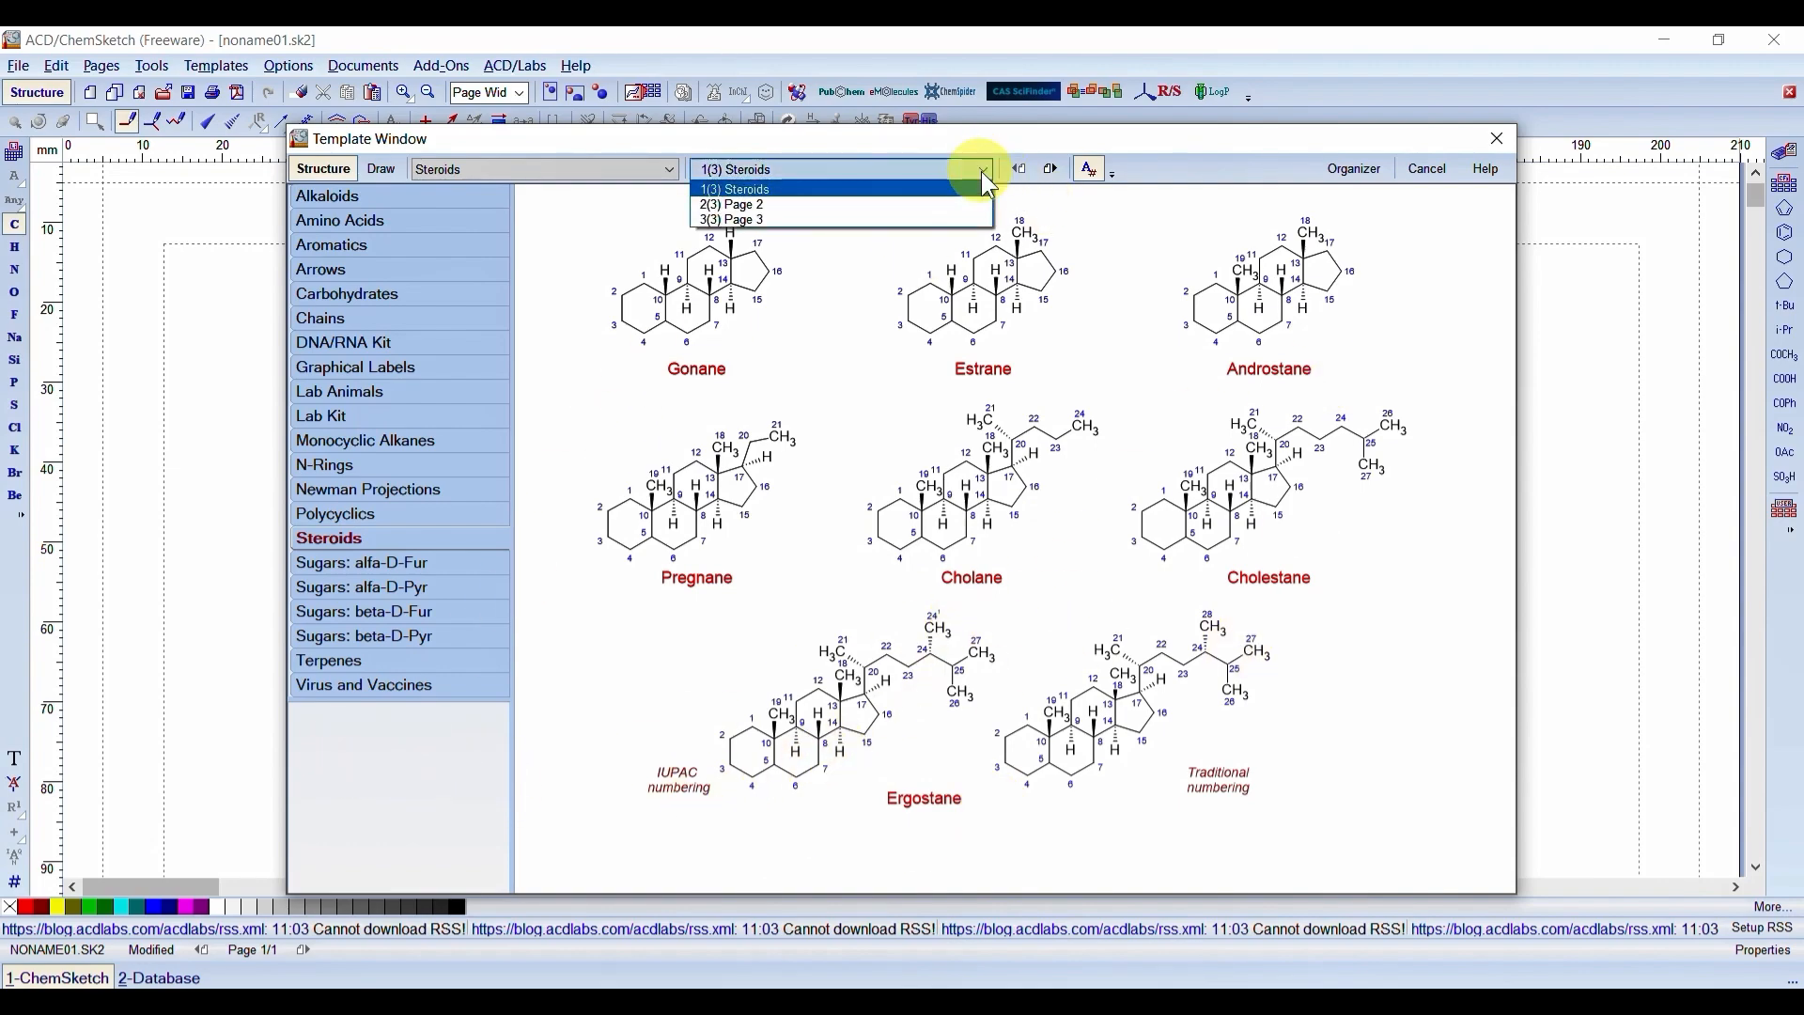
click(758, 203)
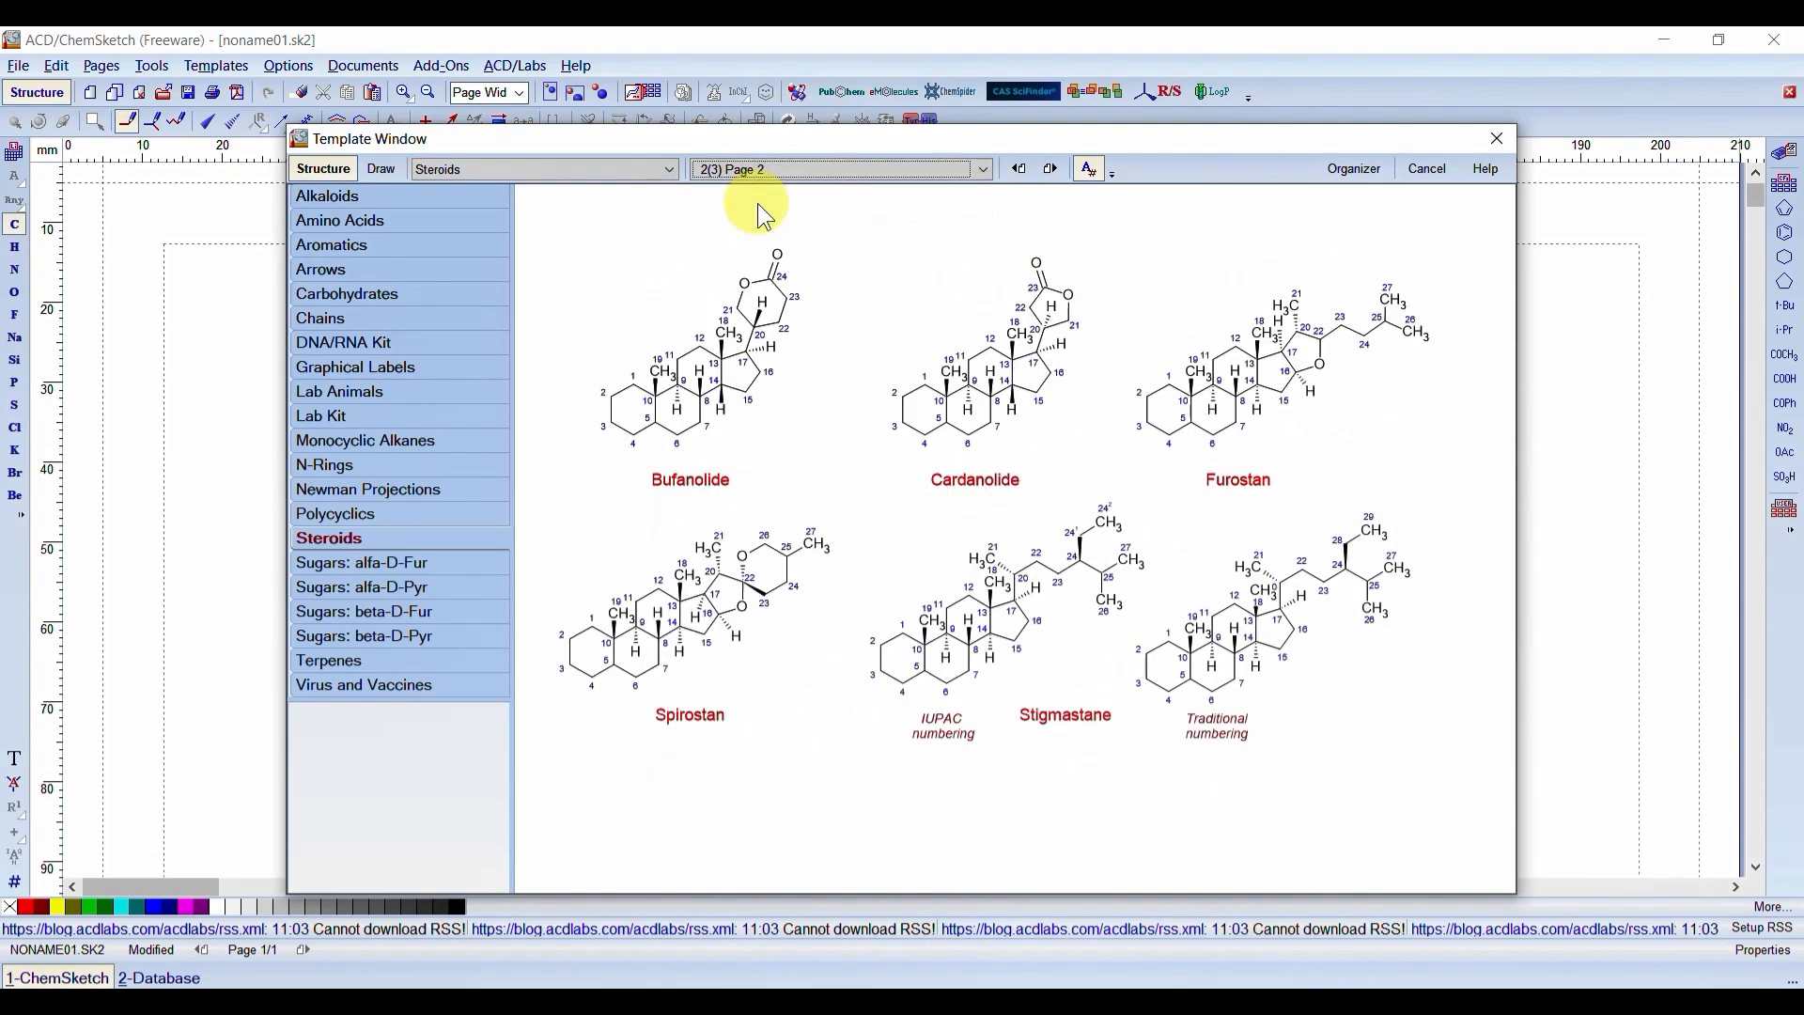
click(983, 170)
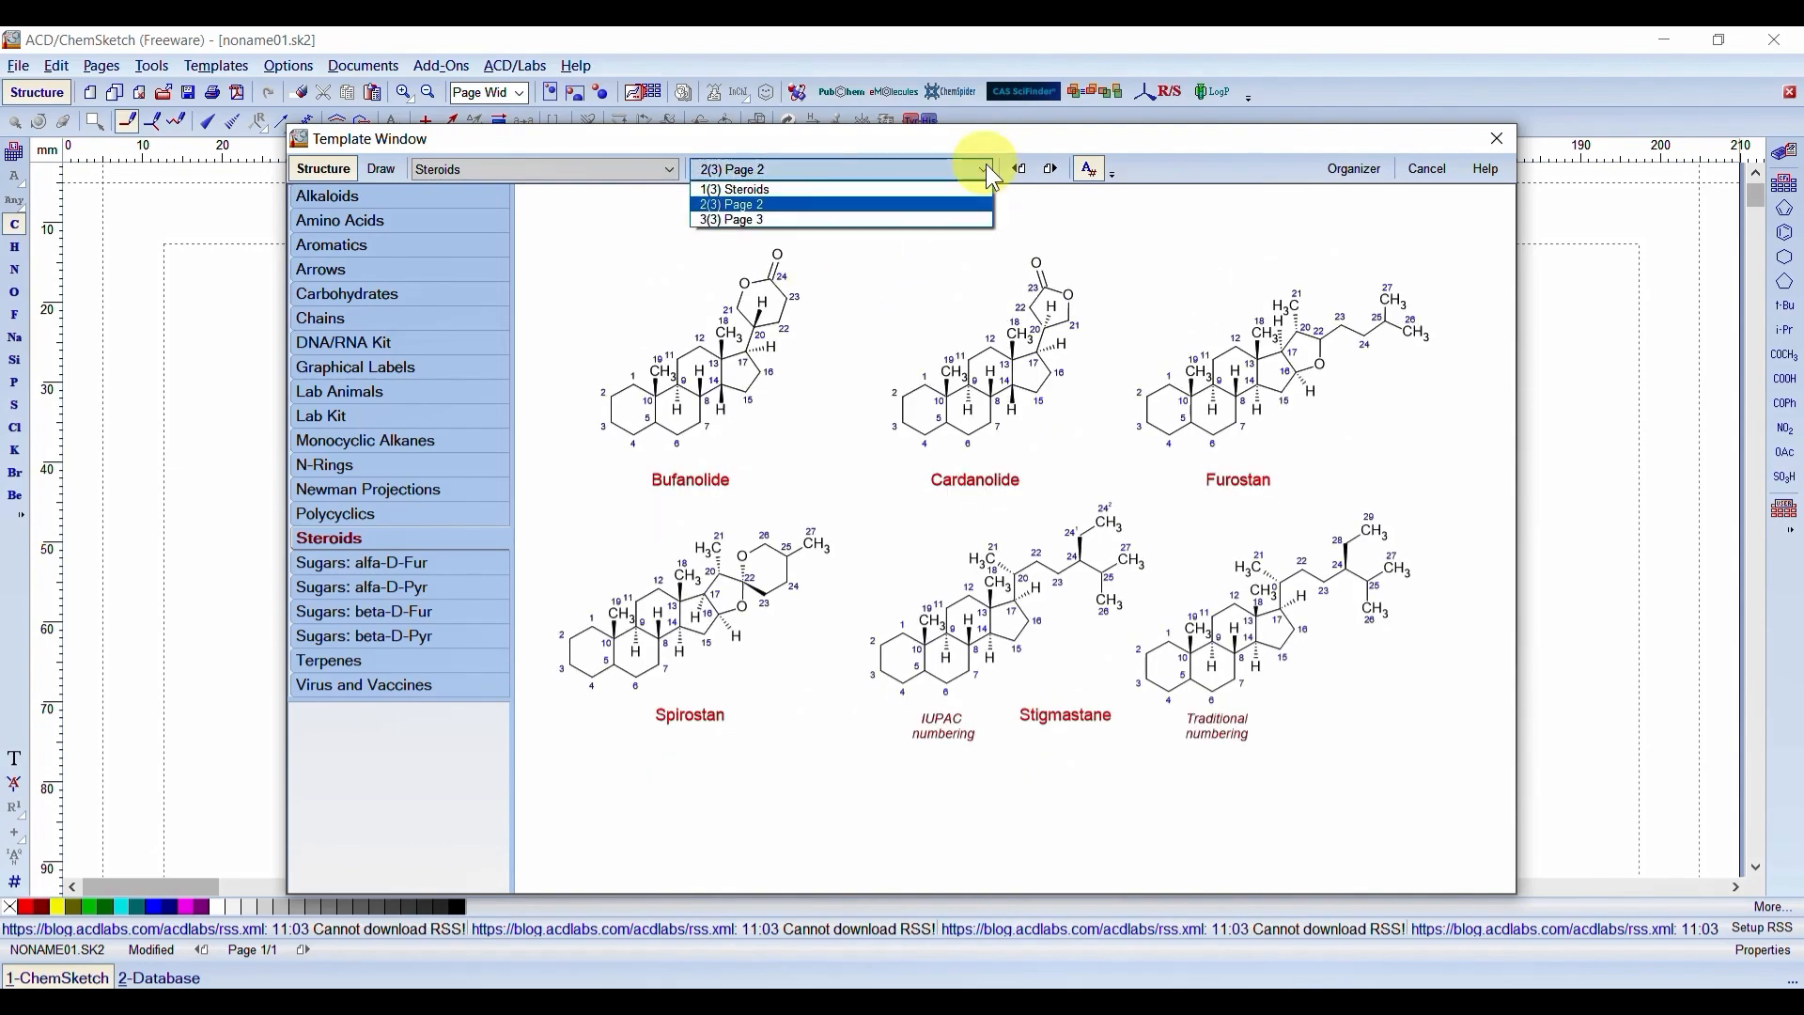
click(792, 223)
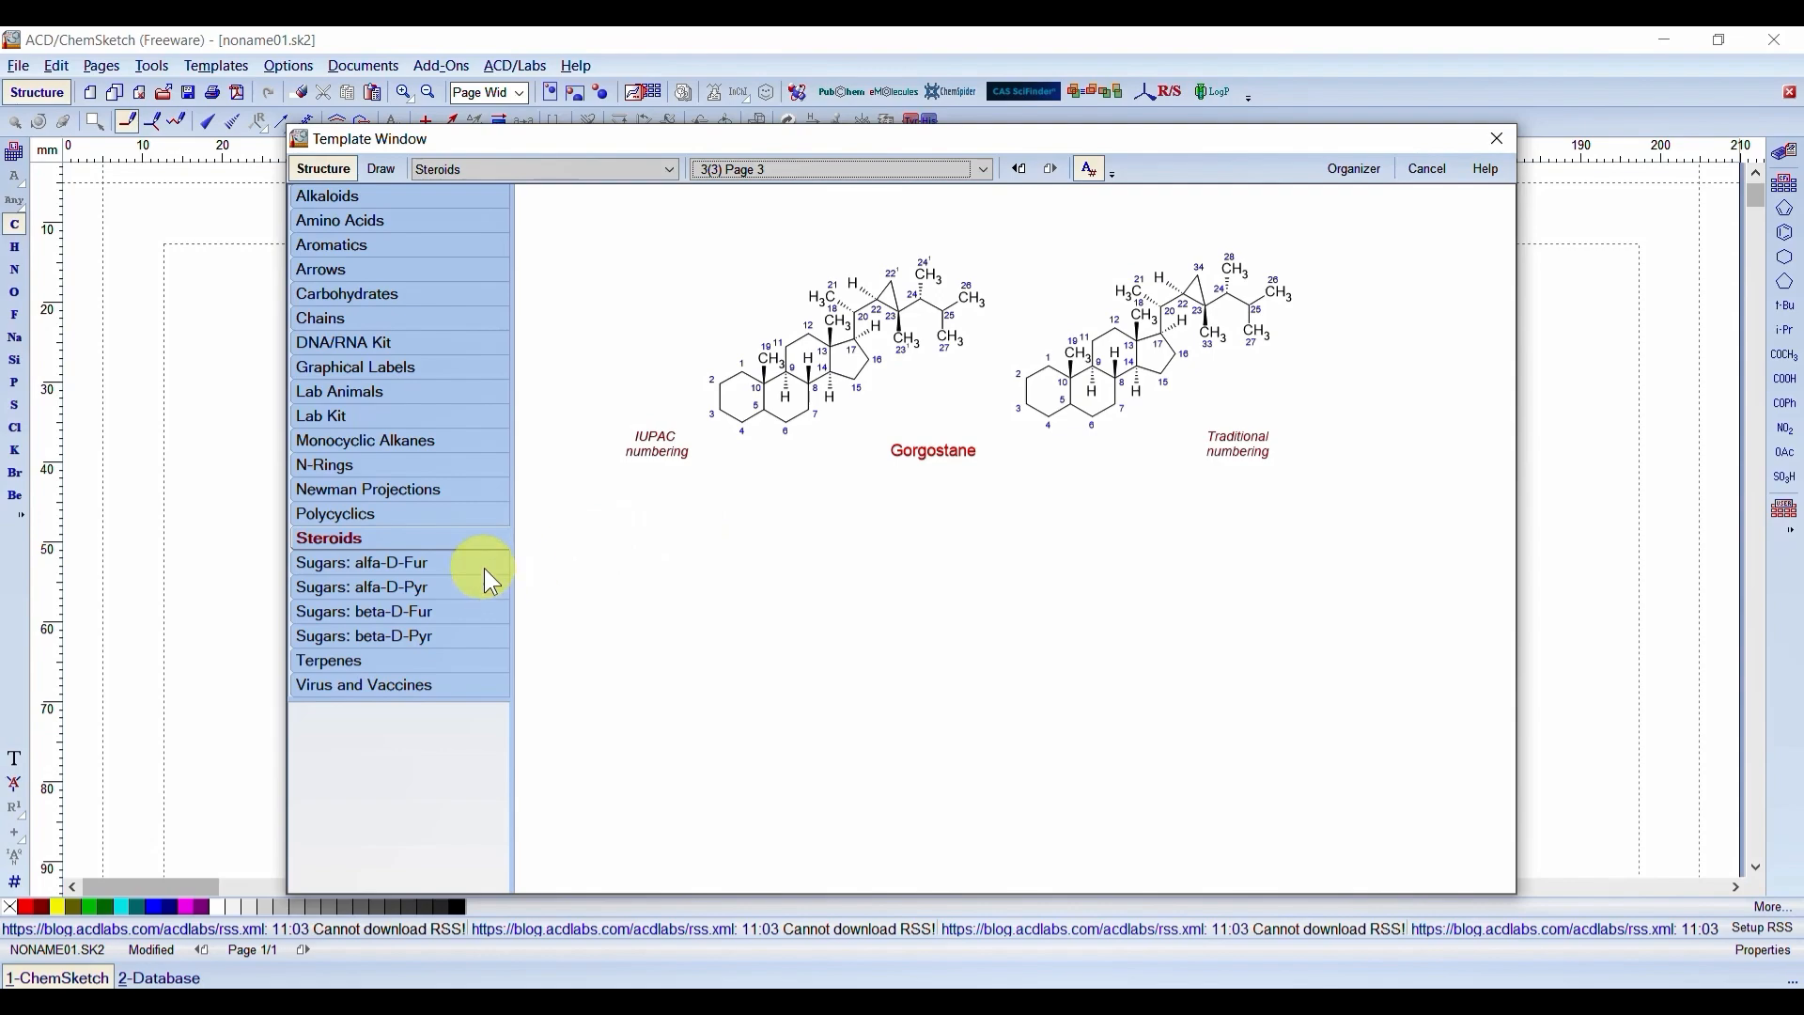
- View the Terpenes pages ab-da, ga-ka and la-op, and close the template window without choosing a template
click(331, 662)
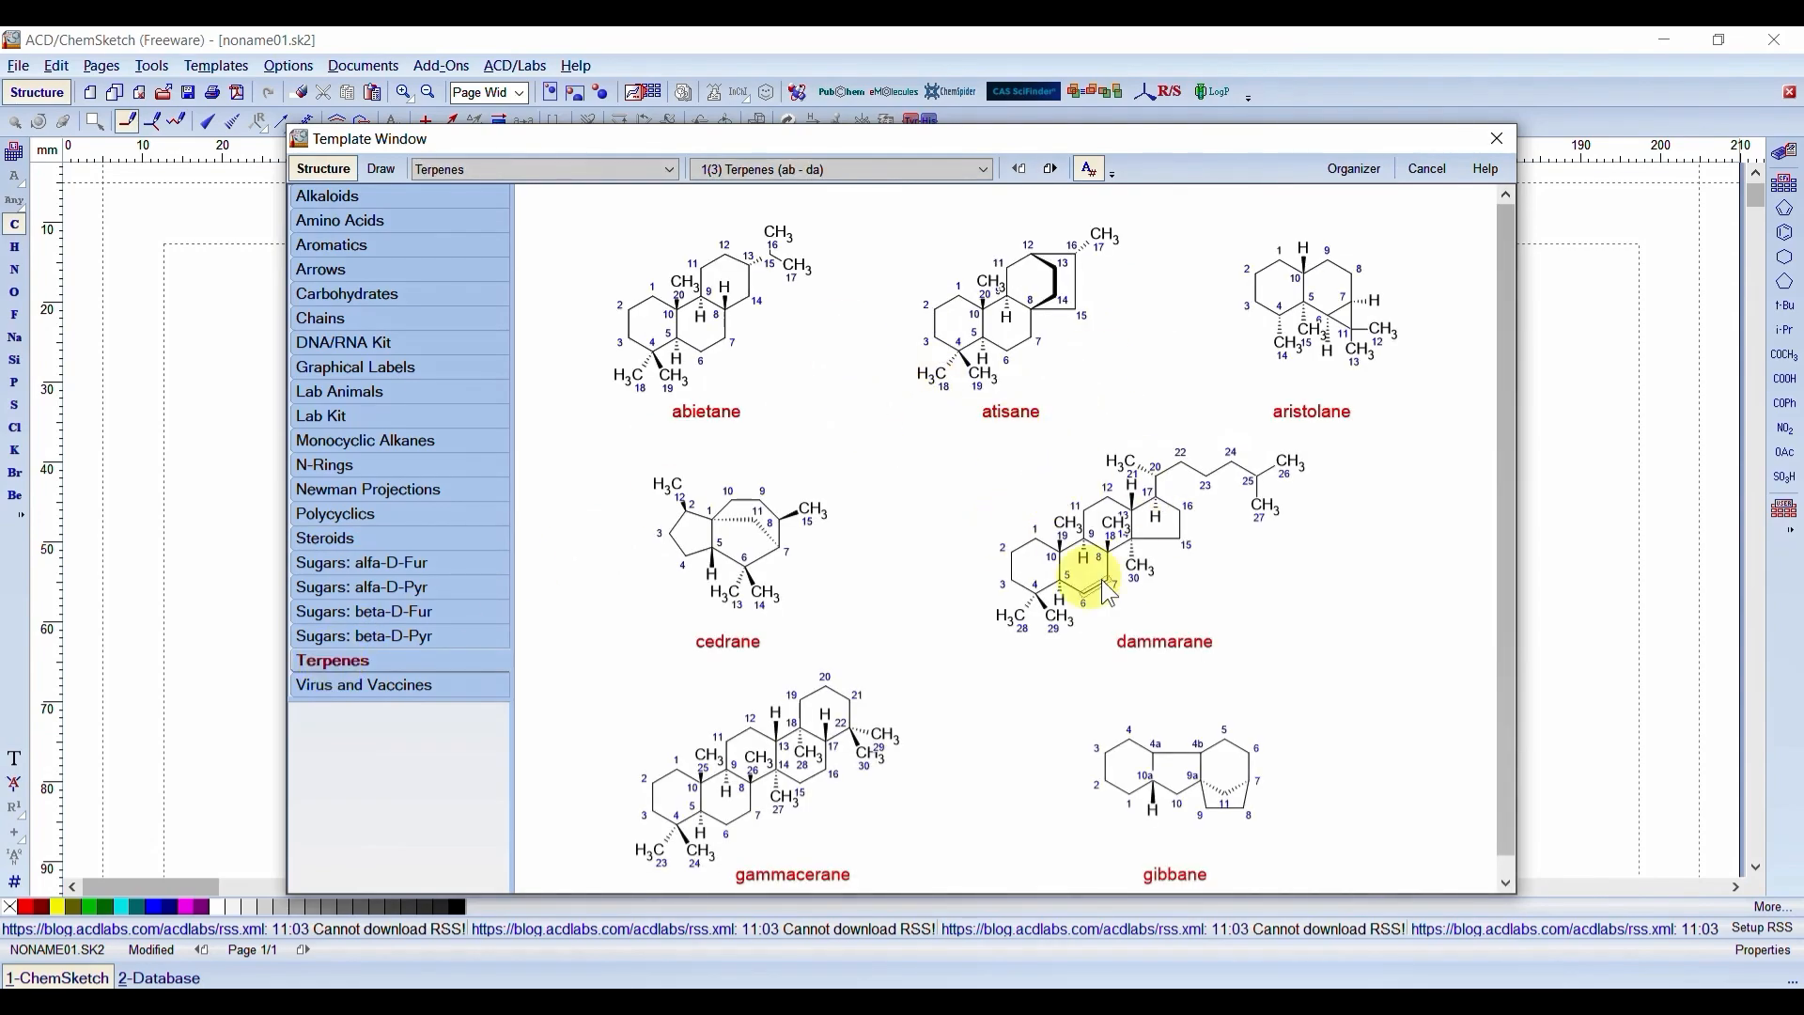
click(978, 169)
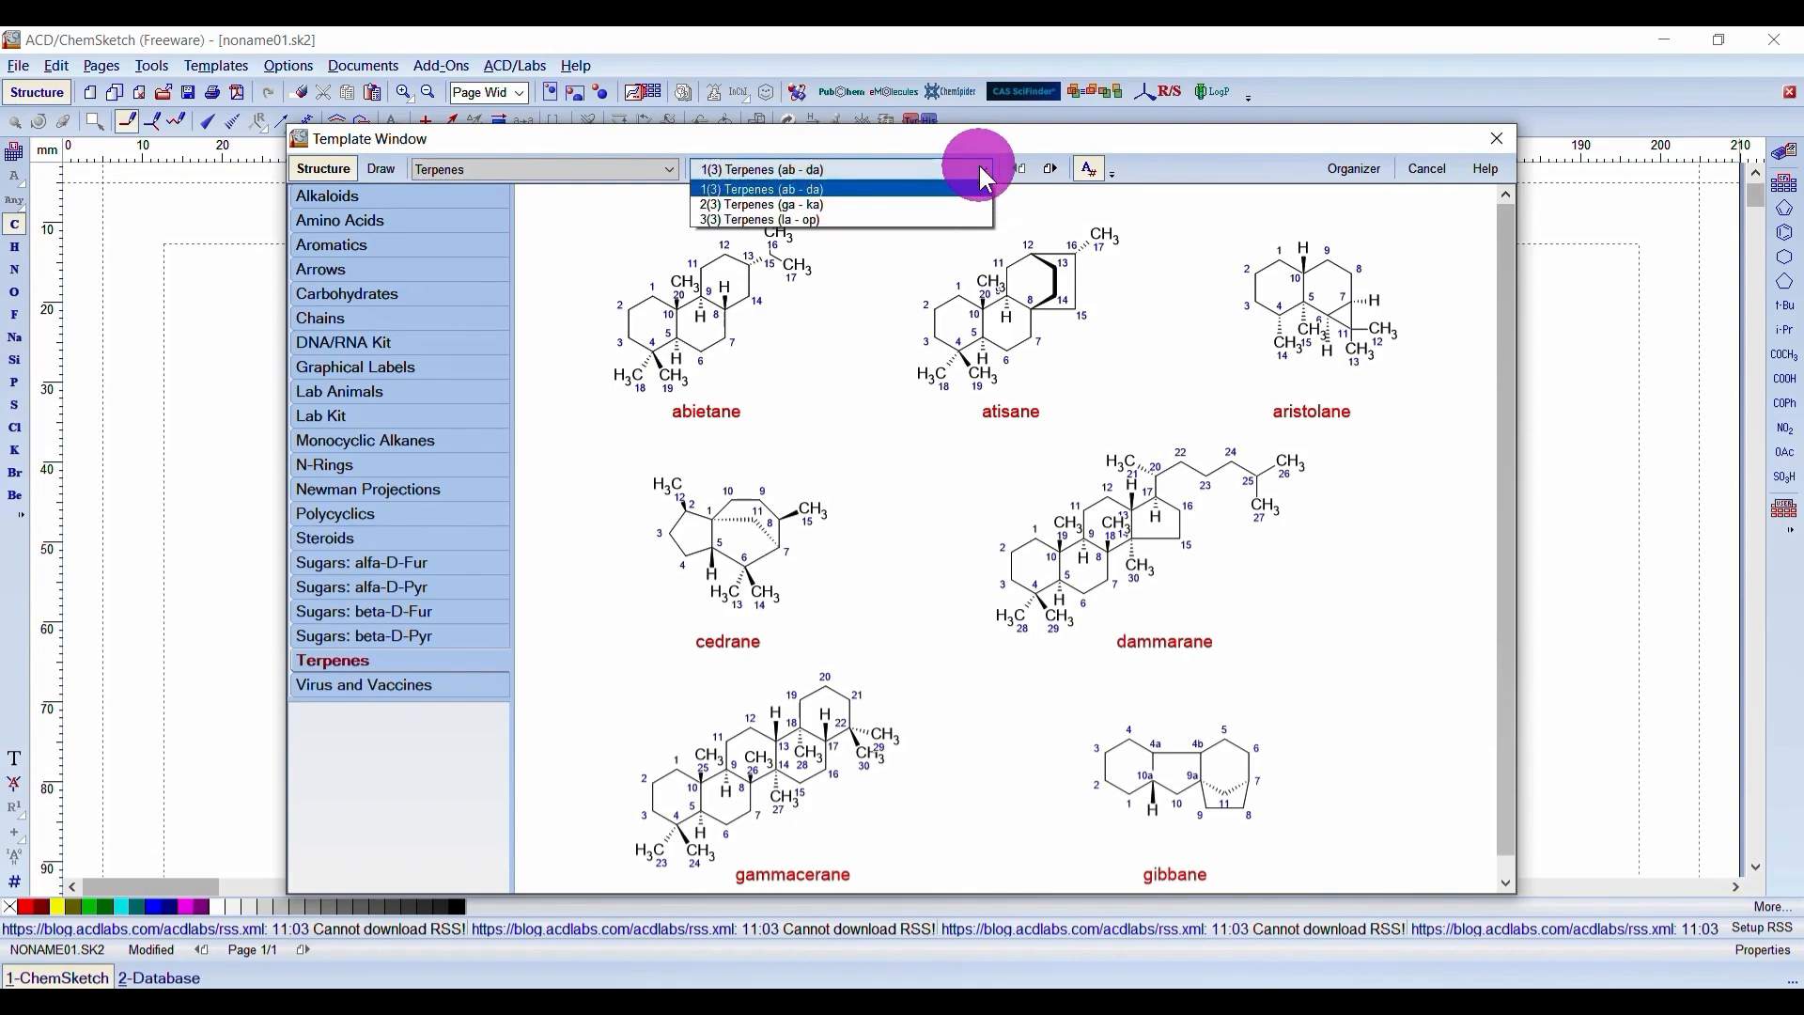
click(805, 206)
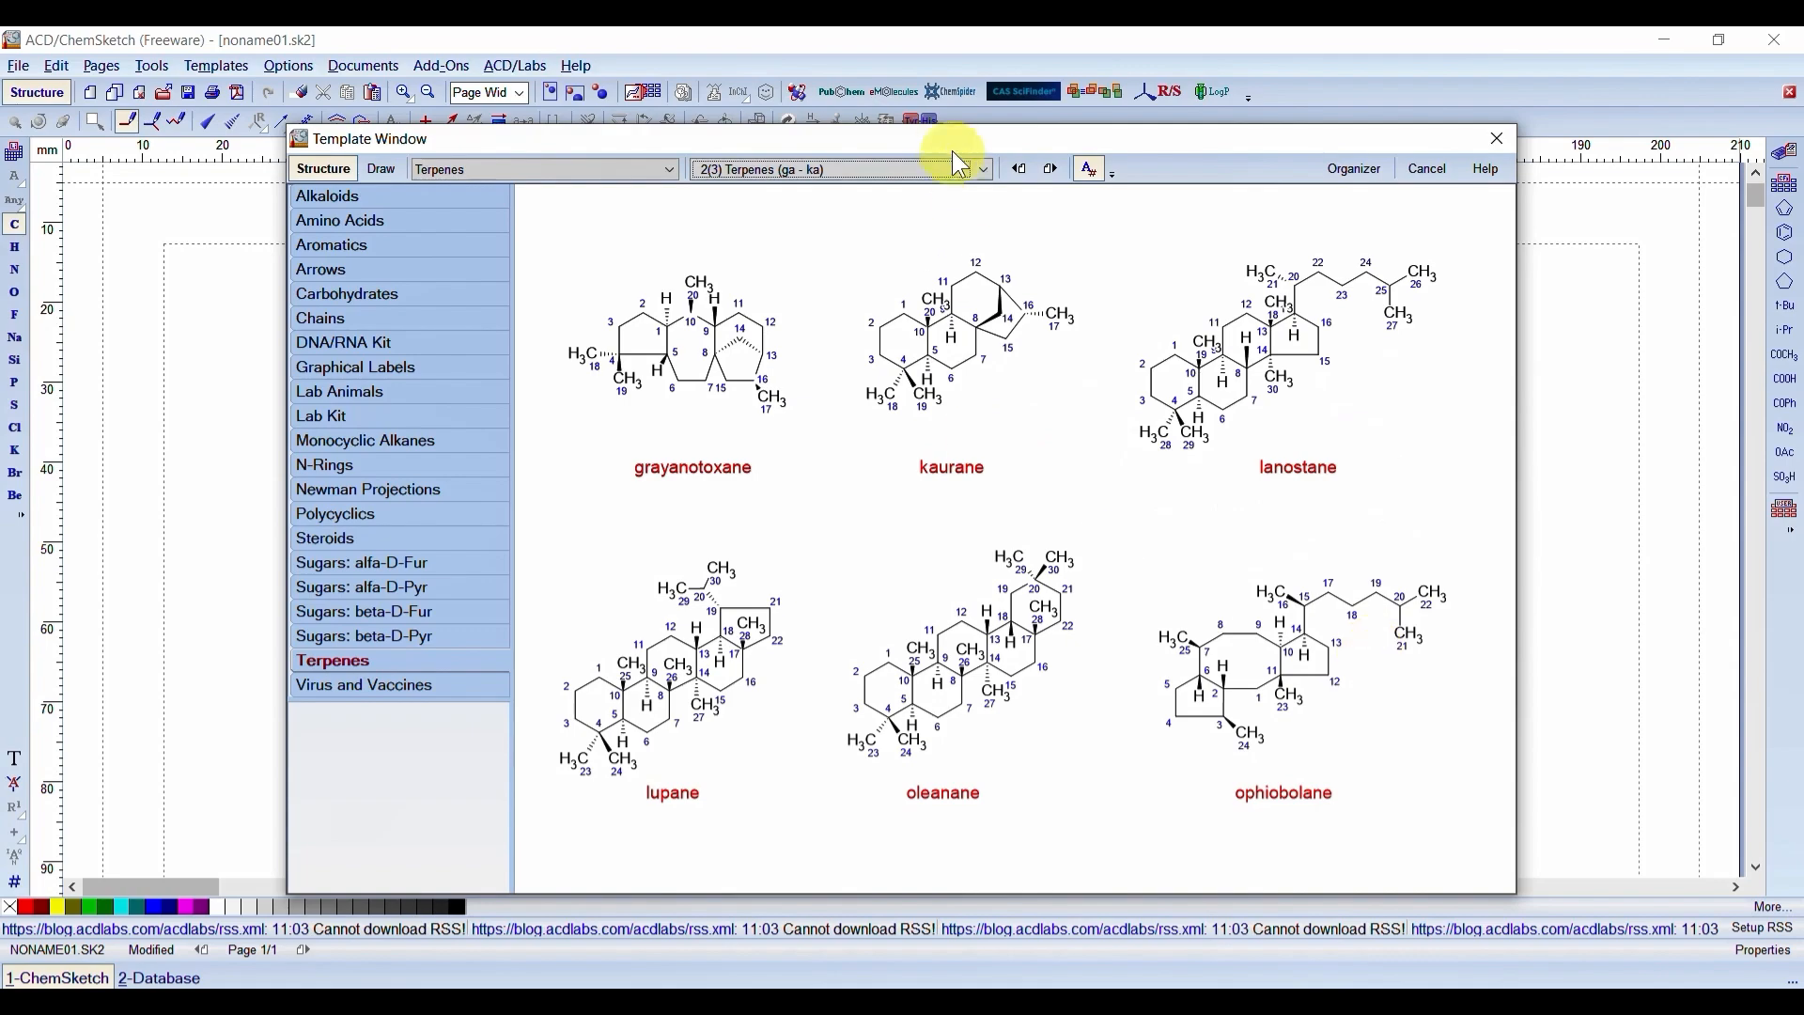
click(983, 174)
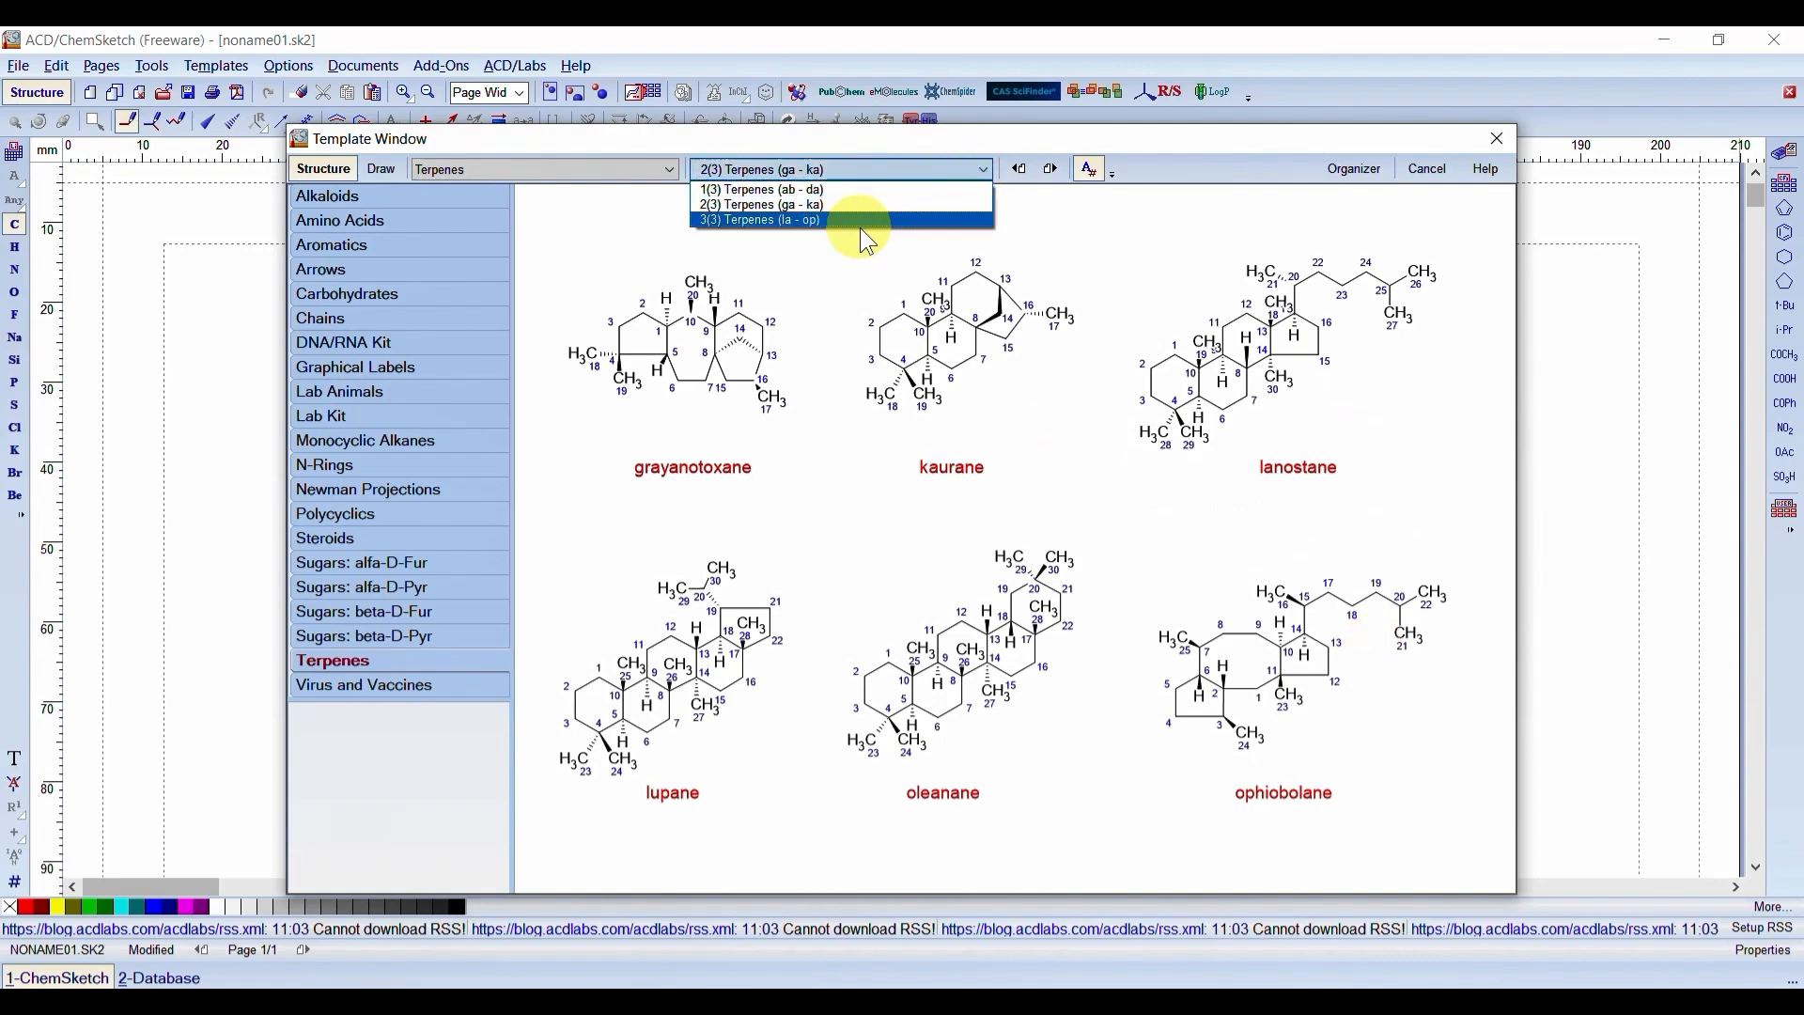
click(853, 218)
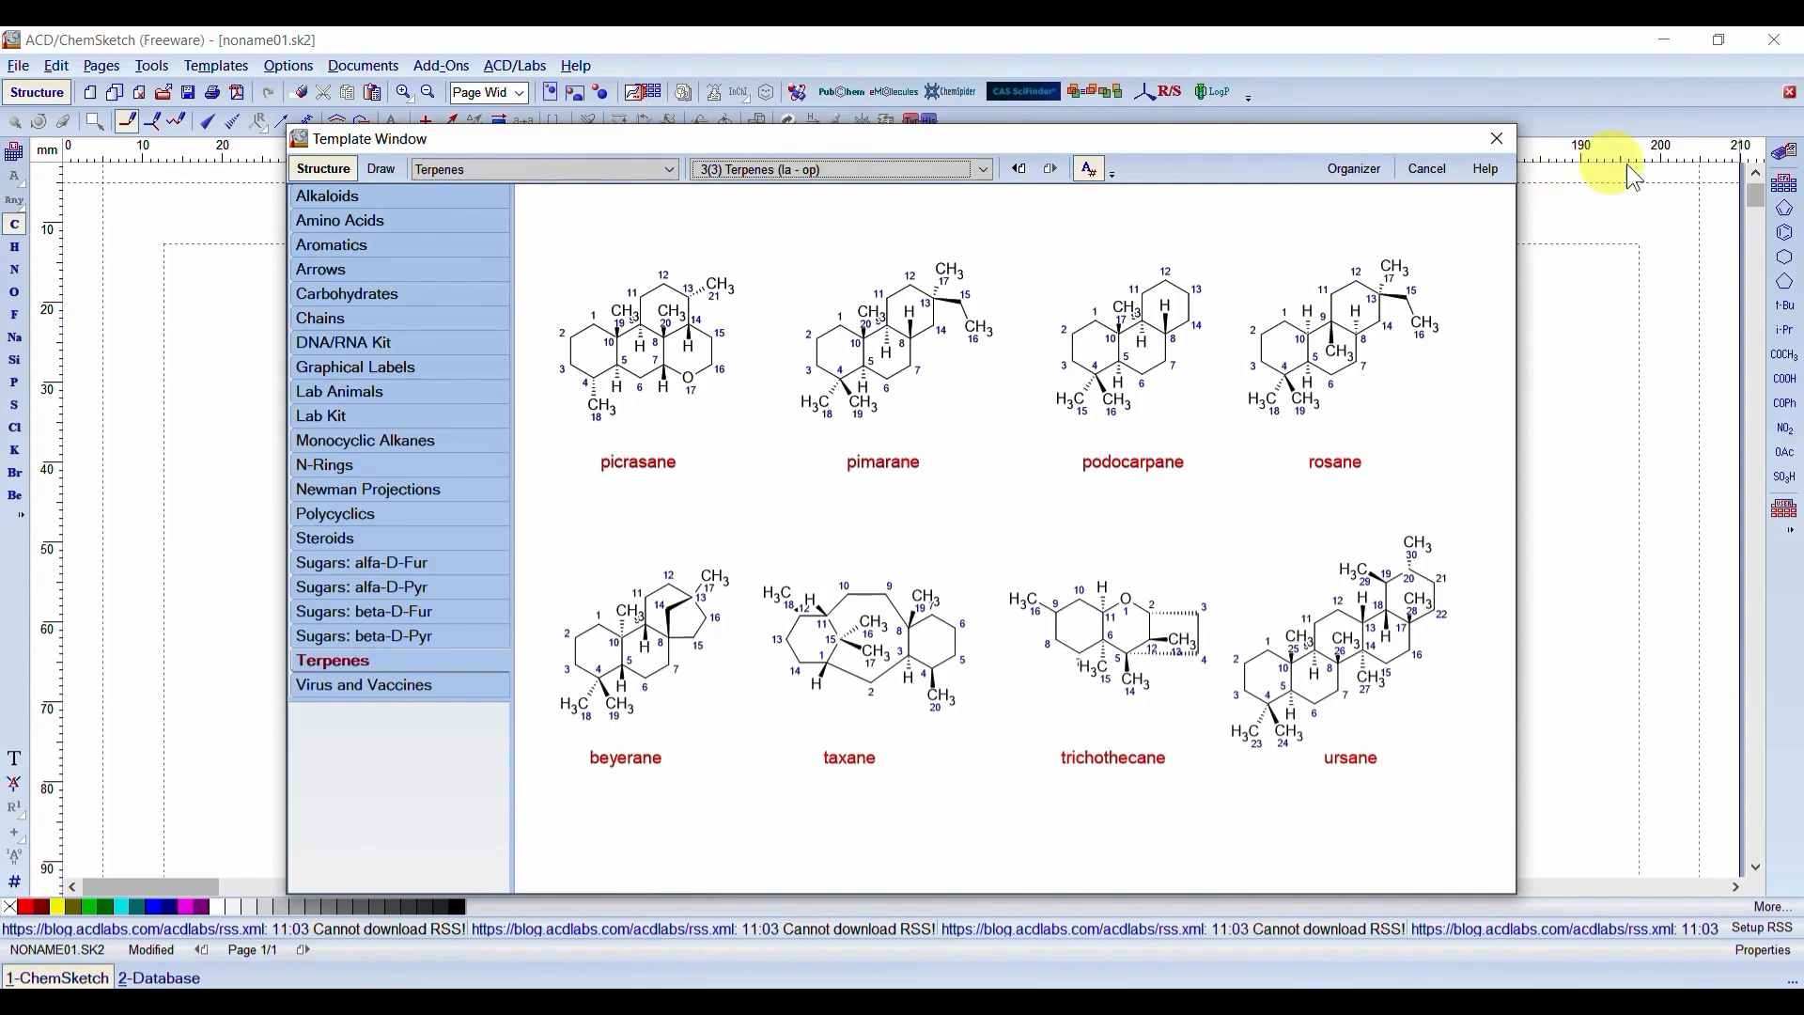
click(1436, 174)
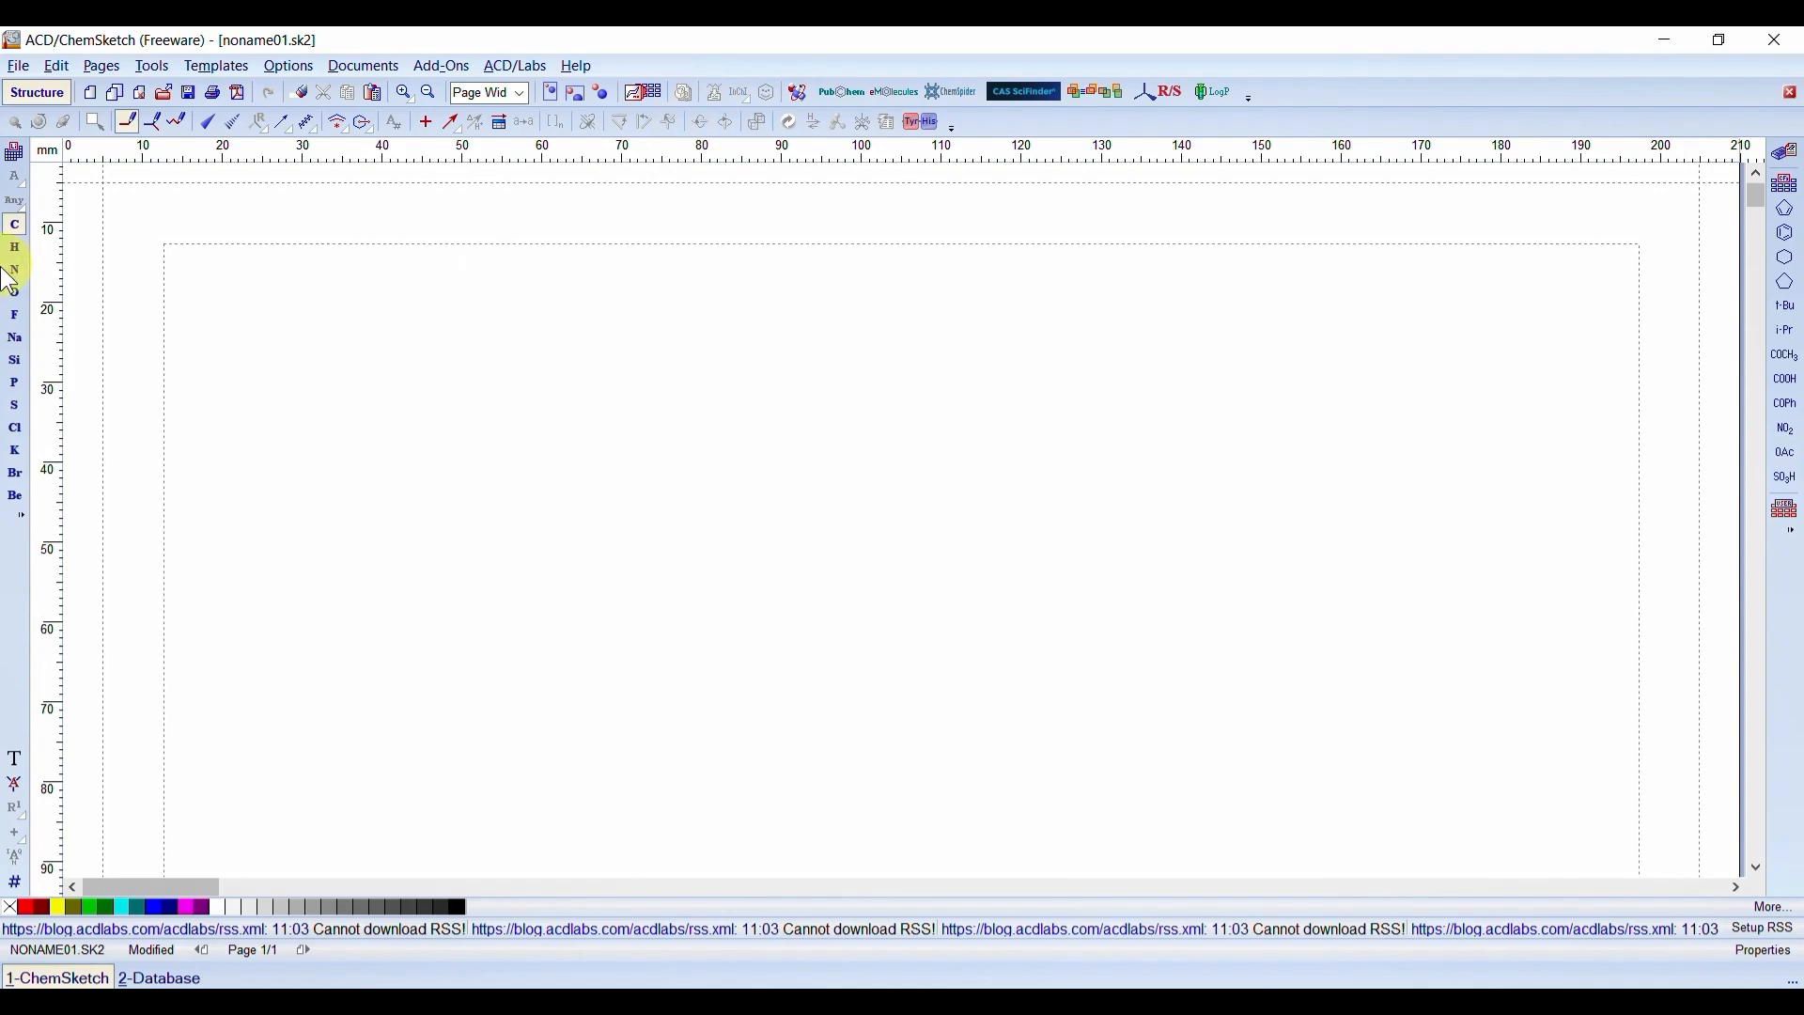
- Place a benzene ring on the empty page and attach an NO2 group to its uppermost carbon
click(1788, 235)
click(710, 577)
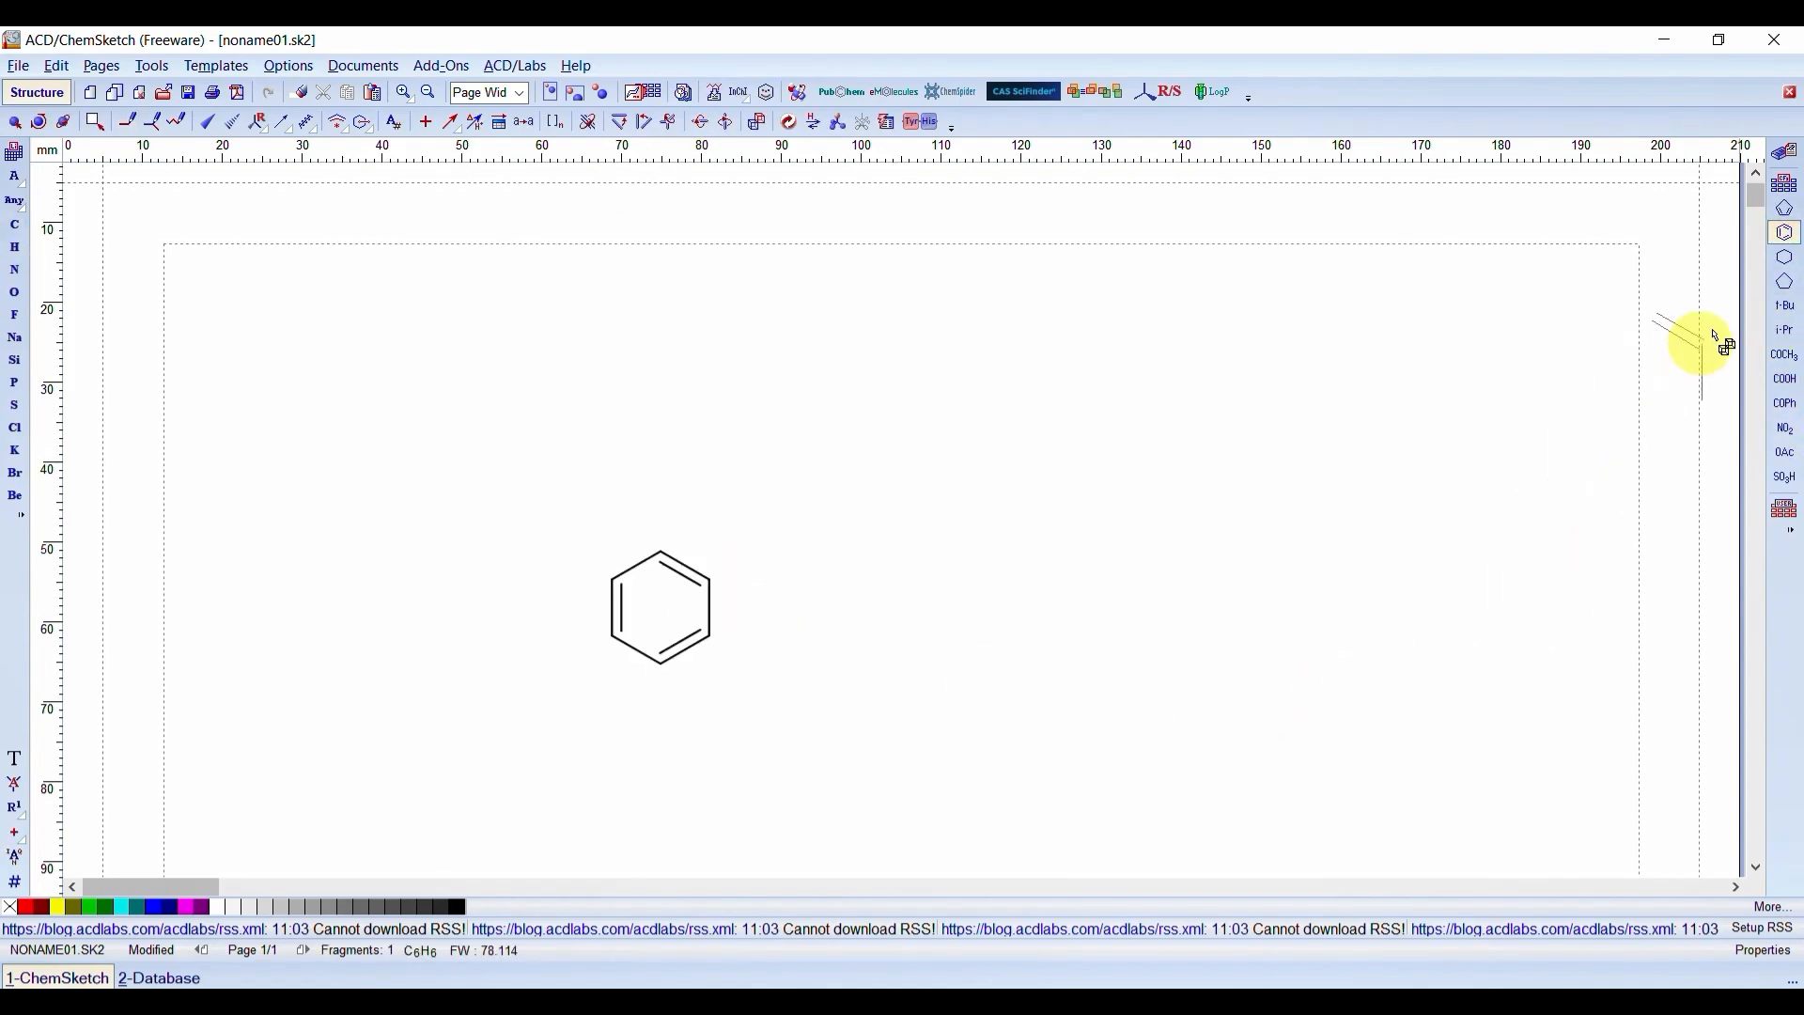
click(1785, 429)
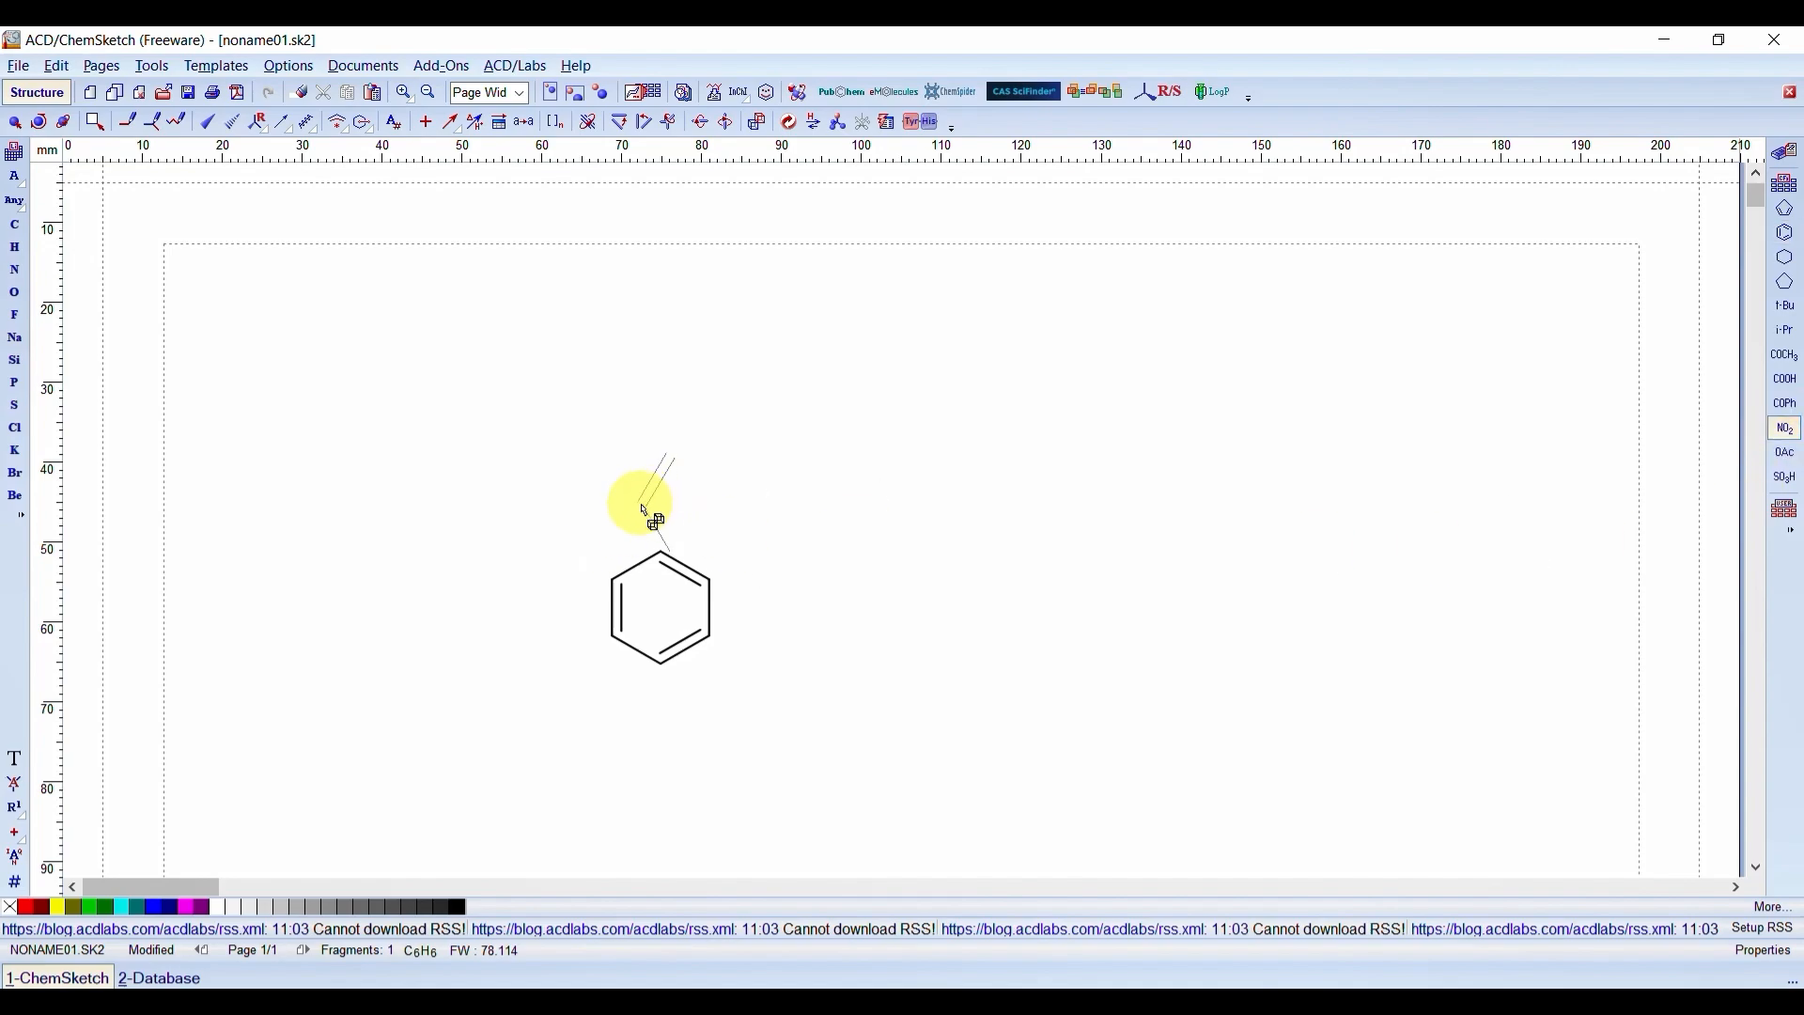
click(658, 552)
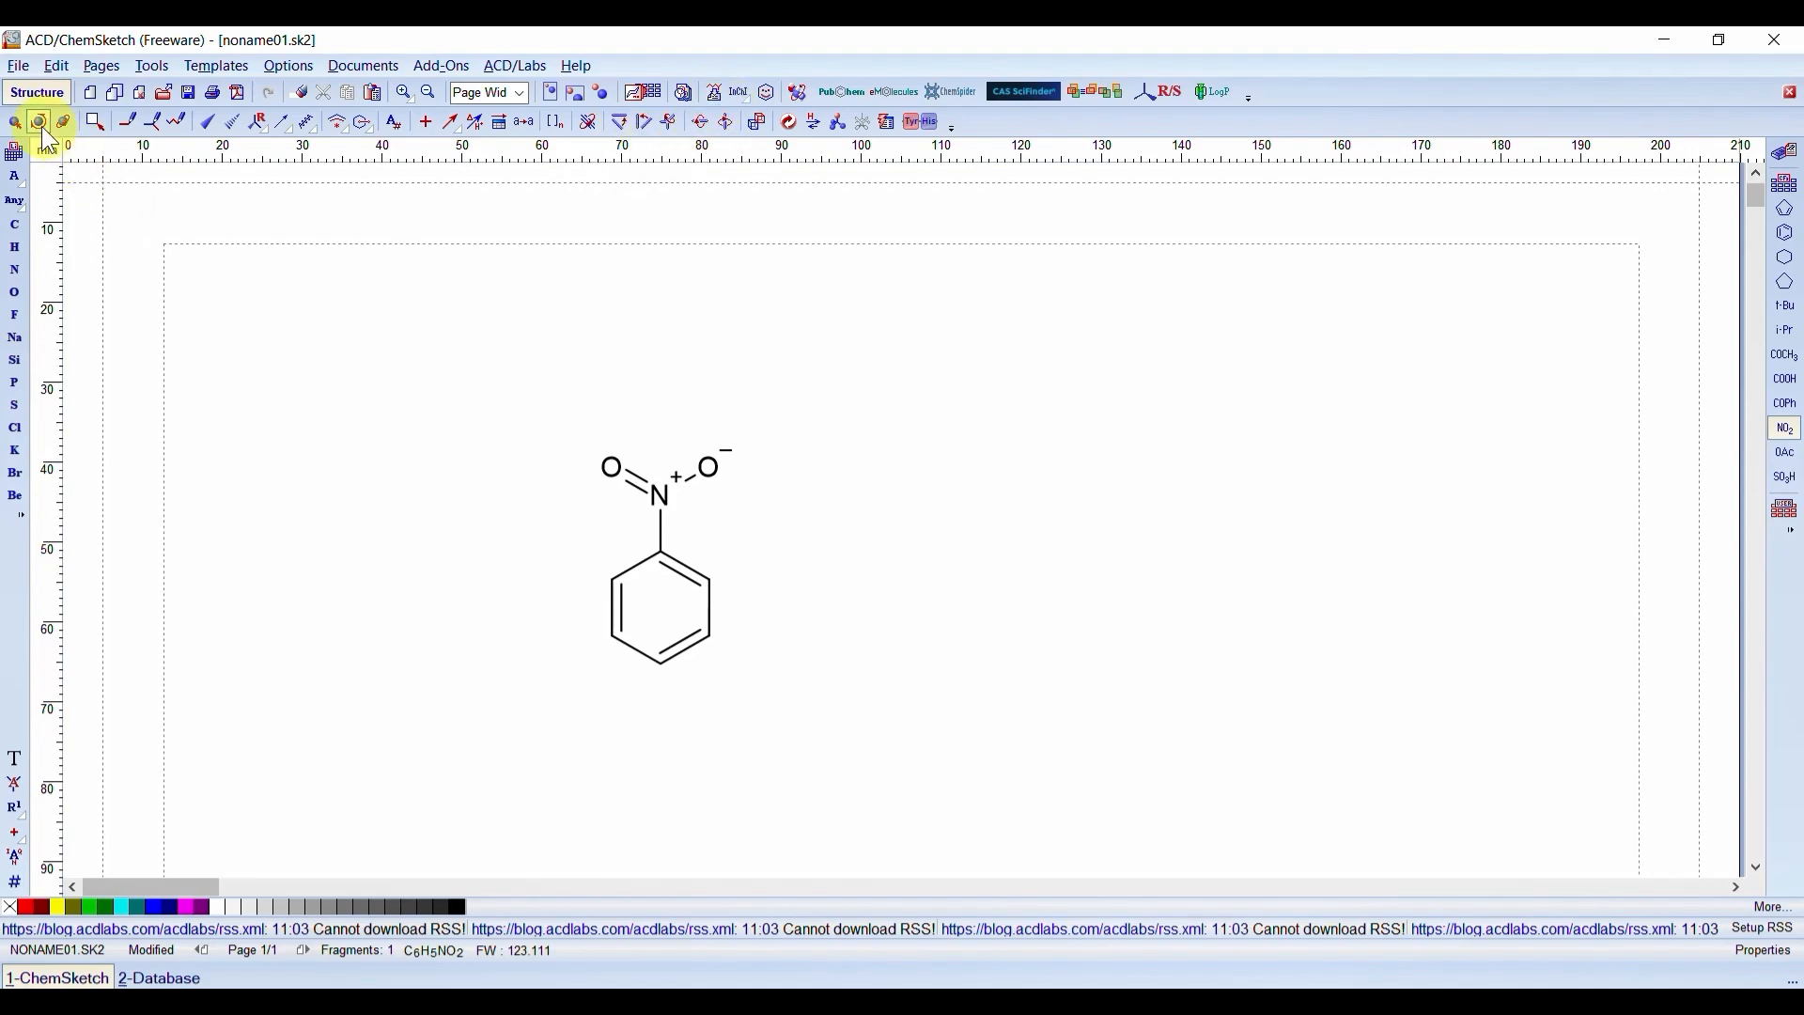
- Select the whole nitro-substituted benzene ring and generate its name beneath the structure
click(14, 124)
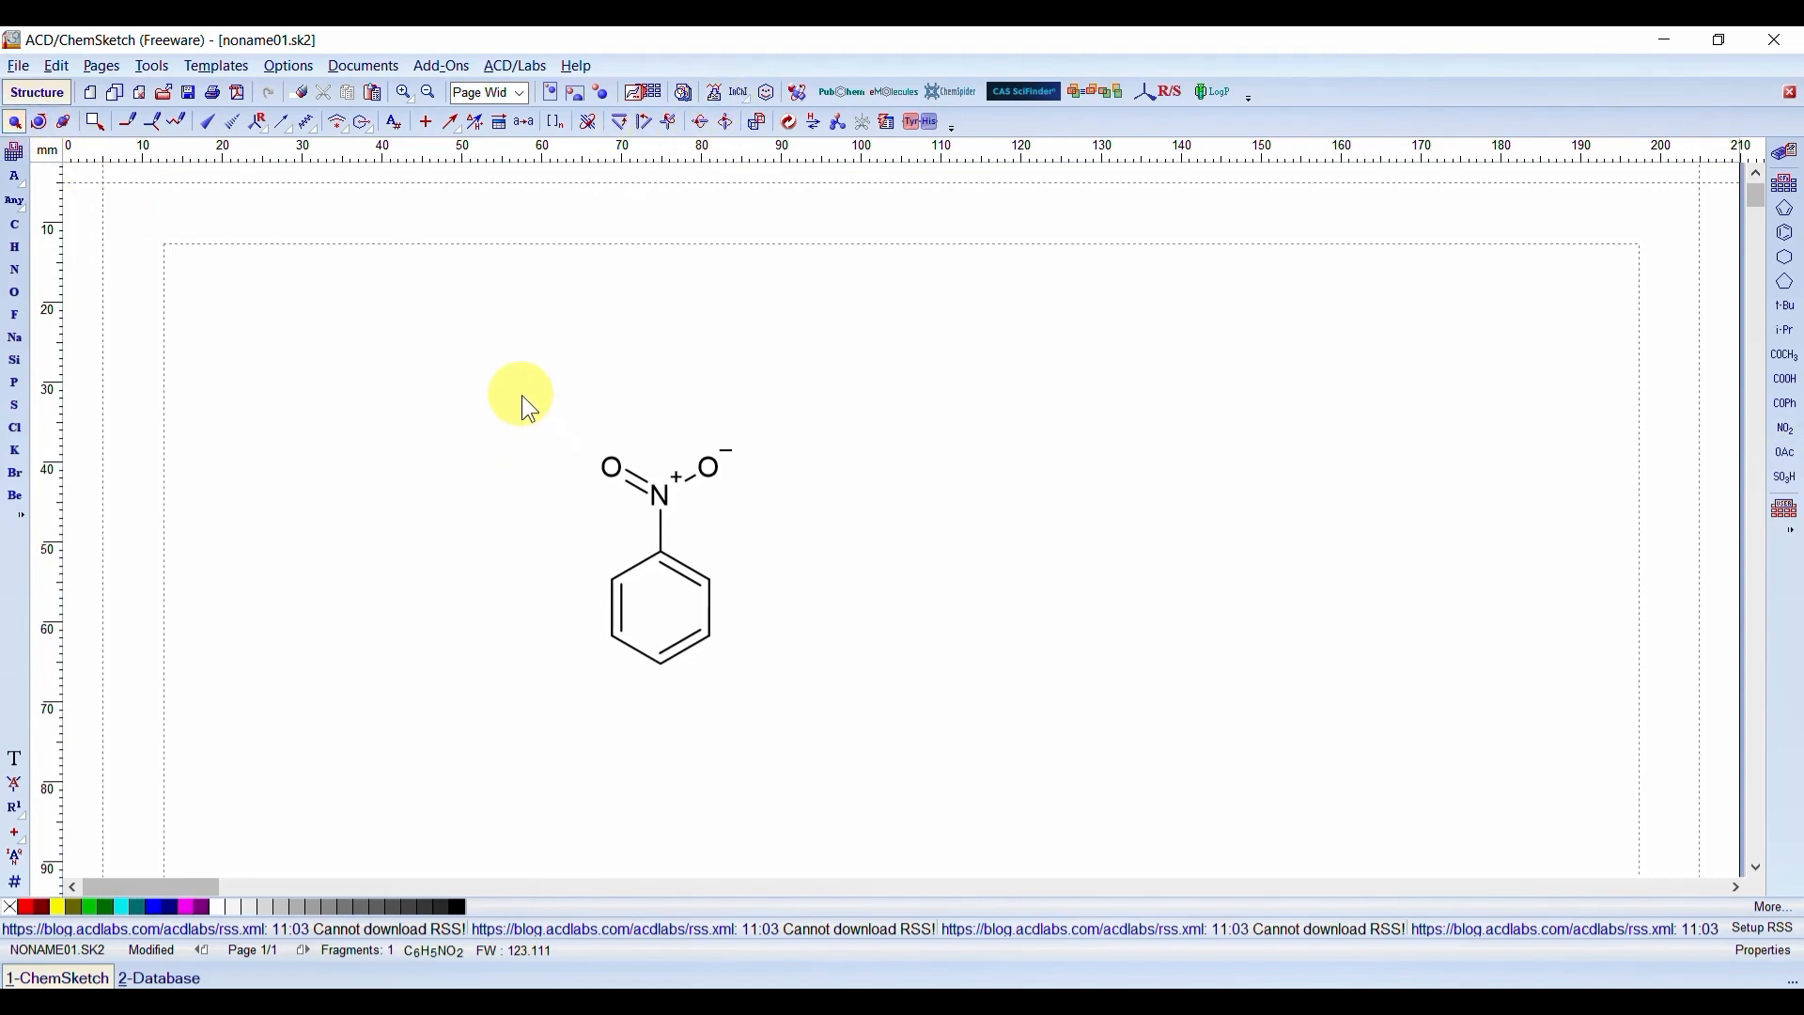
drag(522, 395, 826, 720)
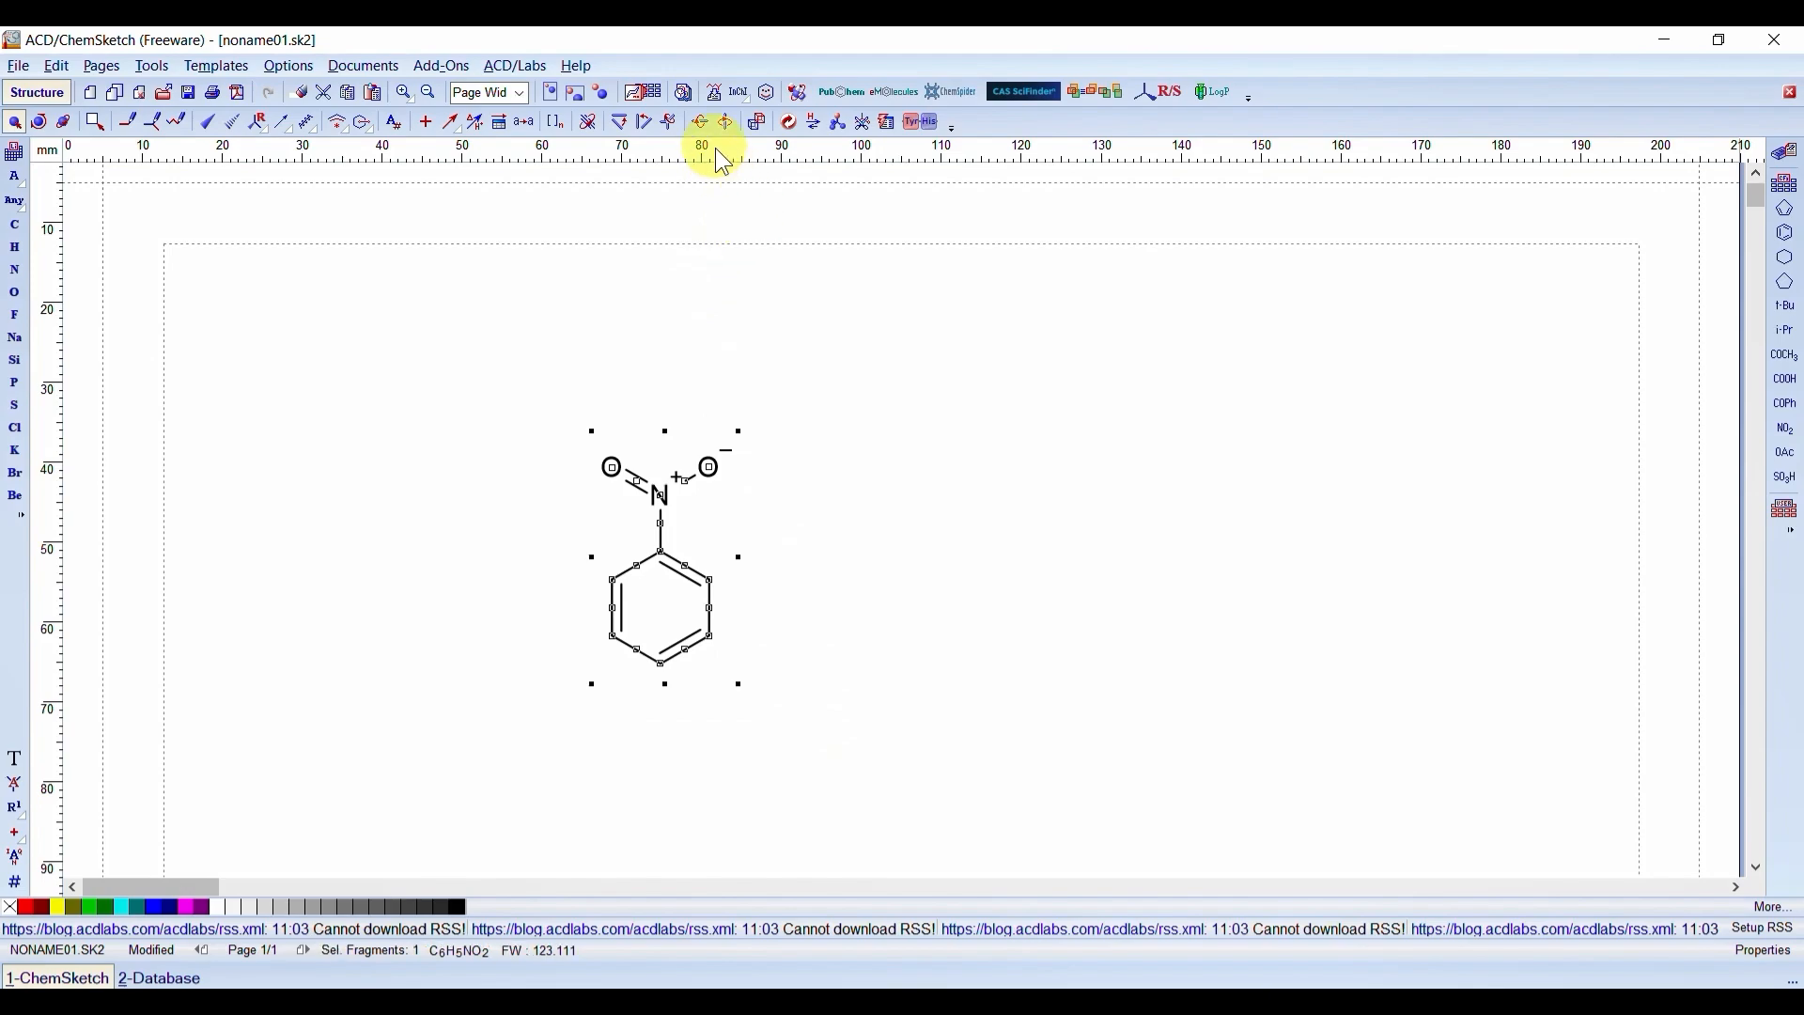
click(711, 95)
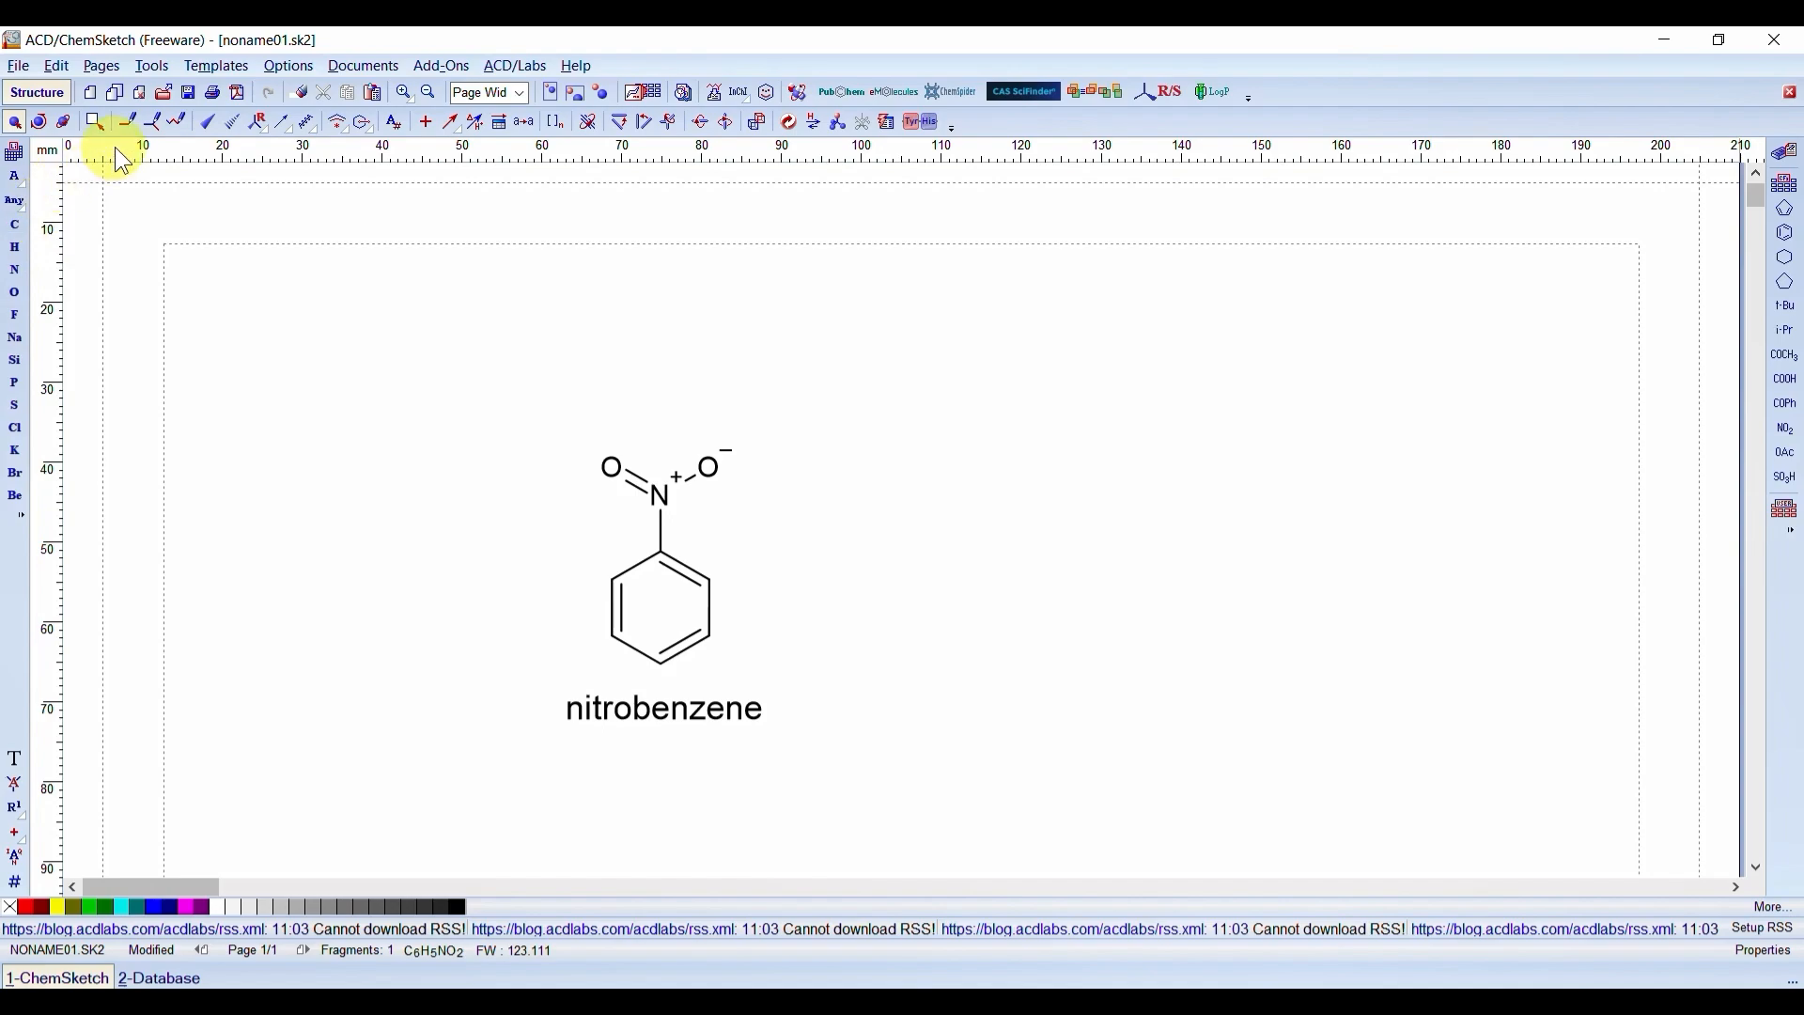
- Draw a ten-carbon chain beside the nitrobenzene and attach an NO2 group to its fifth carbon from the right end
click(179, 123)
mouse_move(907, 427)
mouse_down()
mouse_move(1205, 437)
mouse_move(1316, 419)
mouse_up()
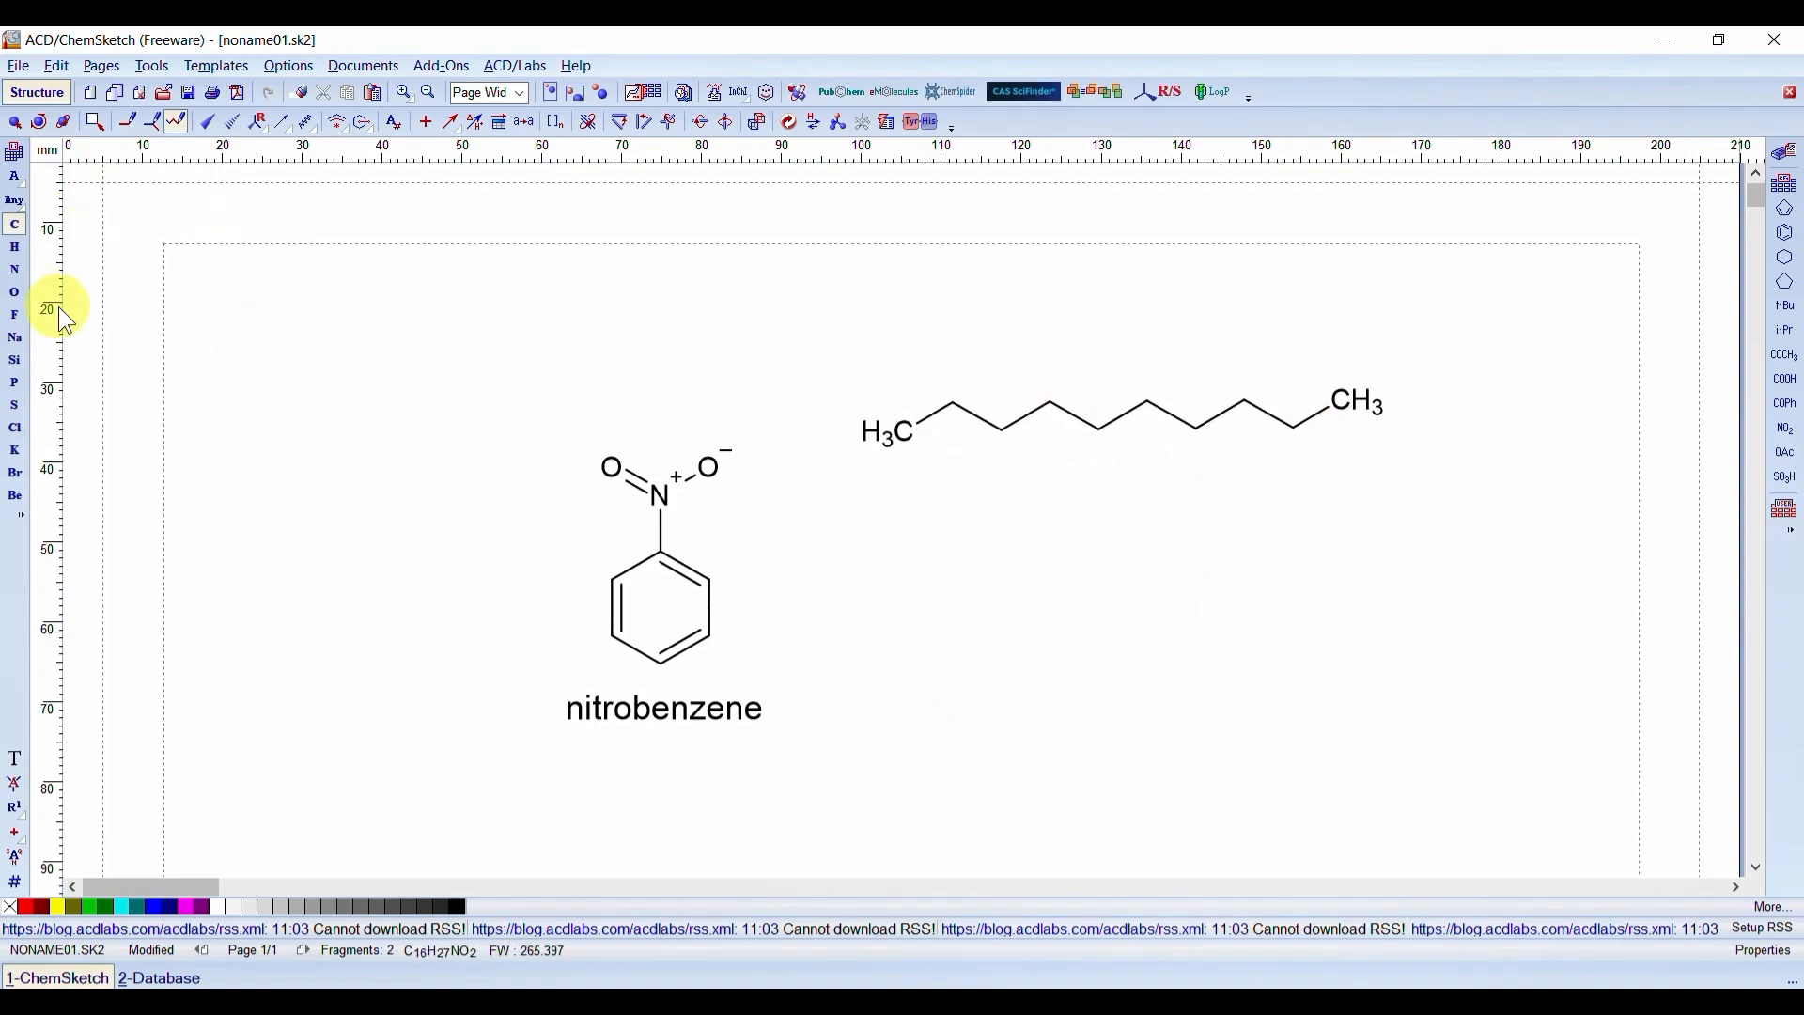
click(1785, 428)
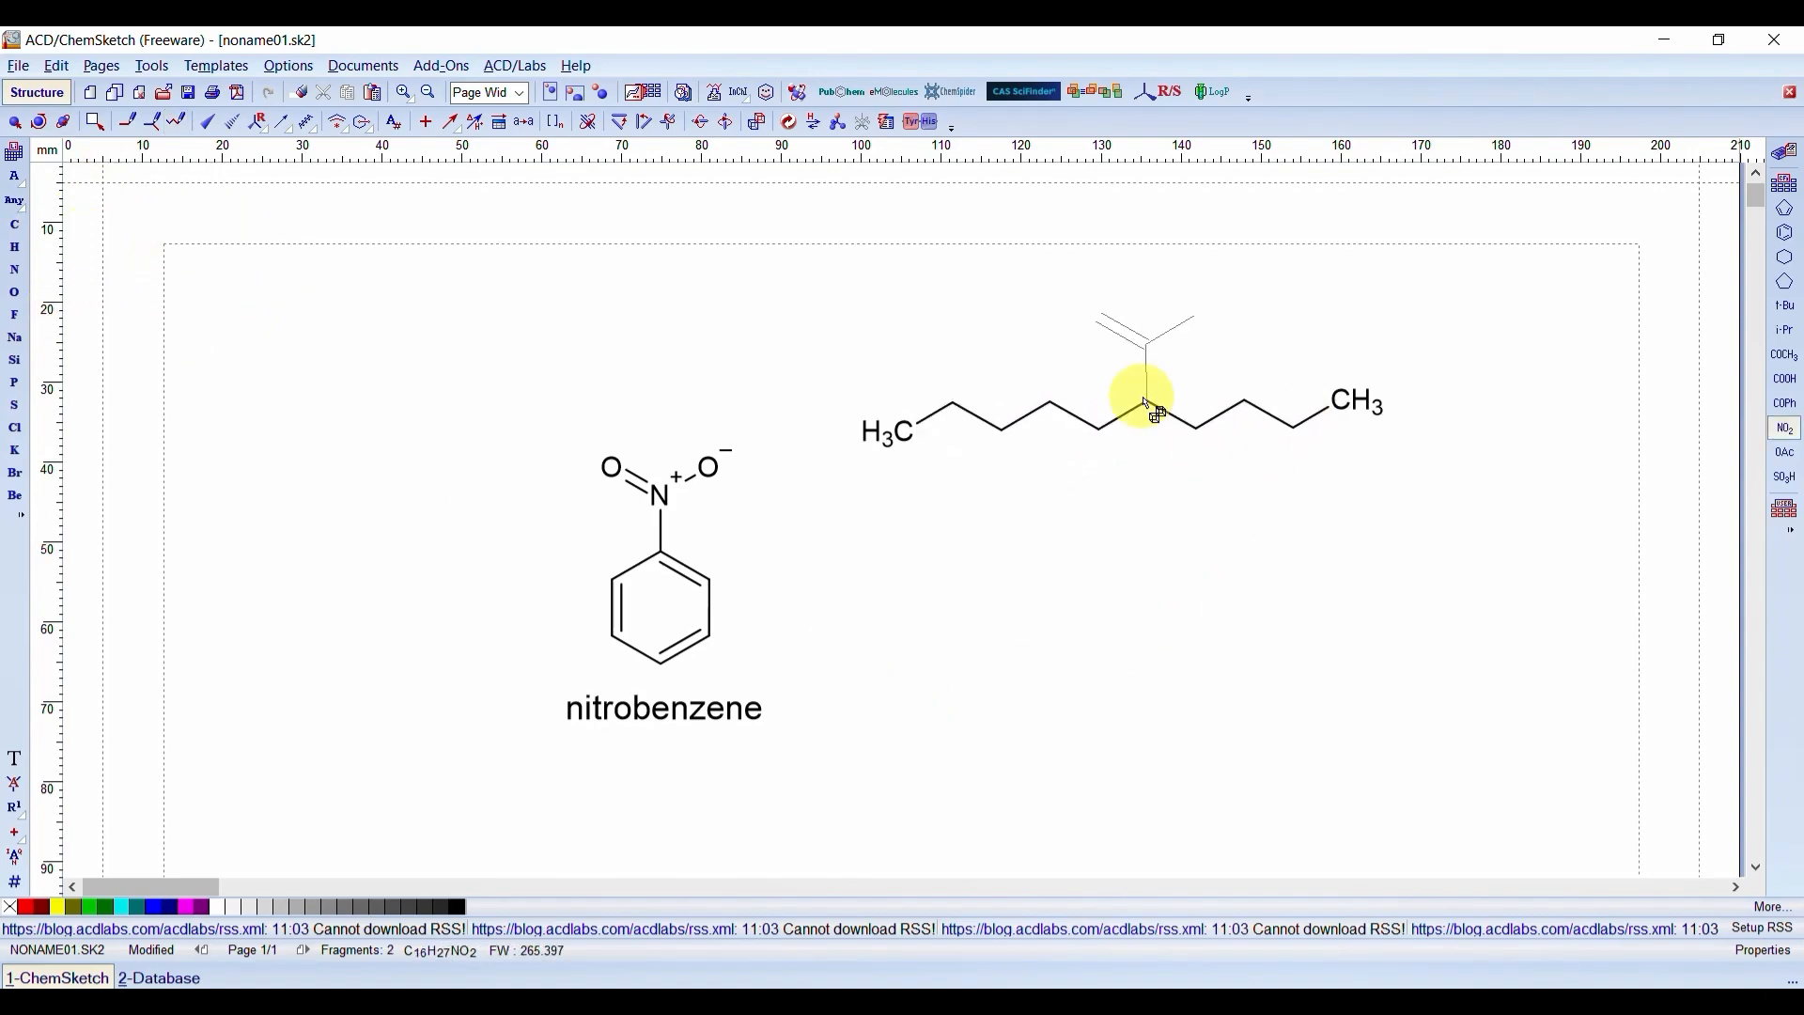
click(1146, 401)
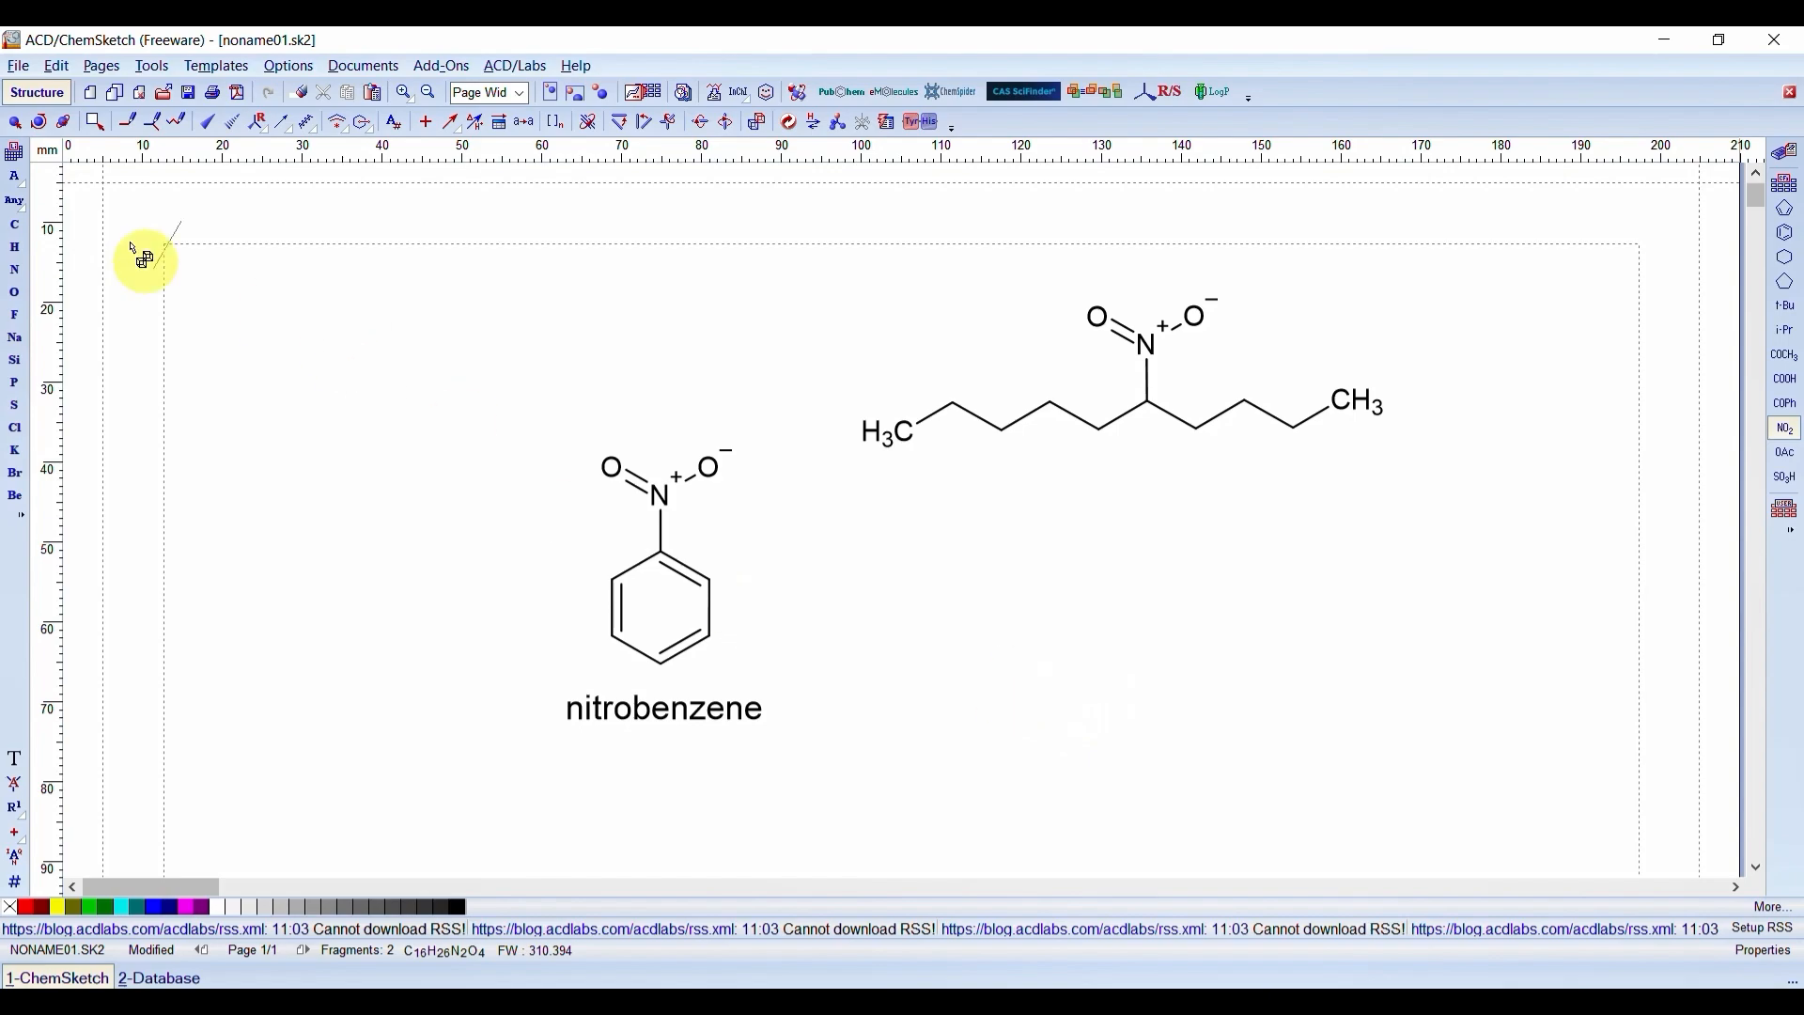
- Select the nitro-substituted ten-carbon chain and generate its name beneath the structure
click(14, 123)
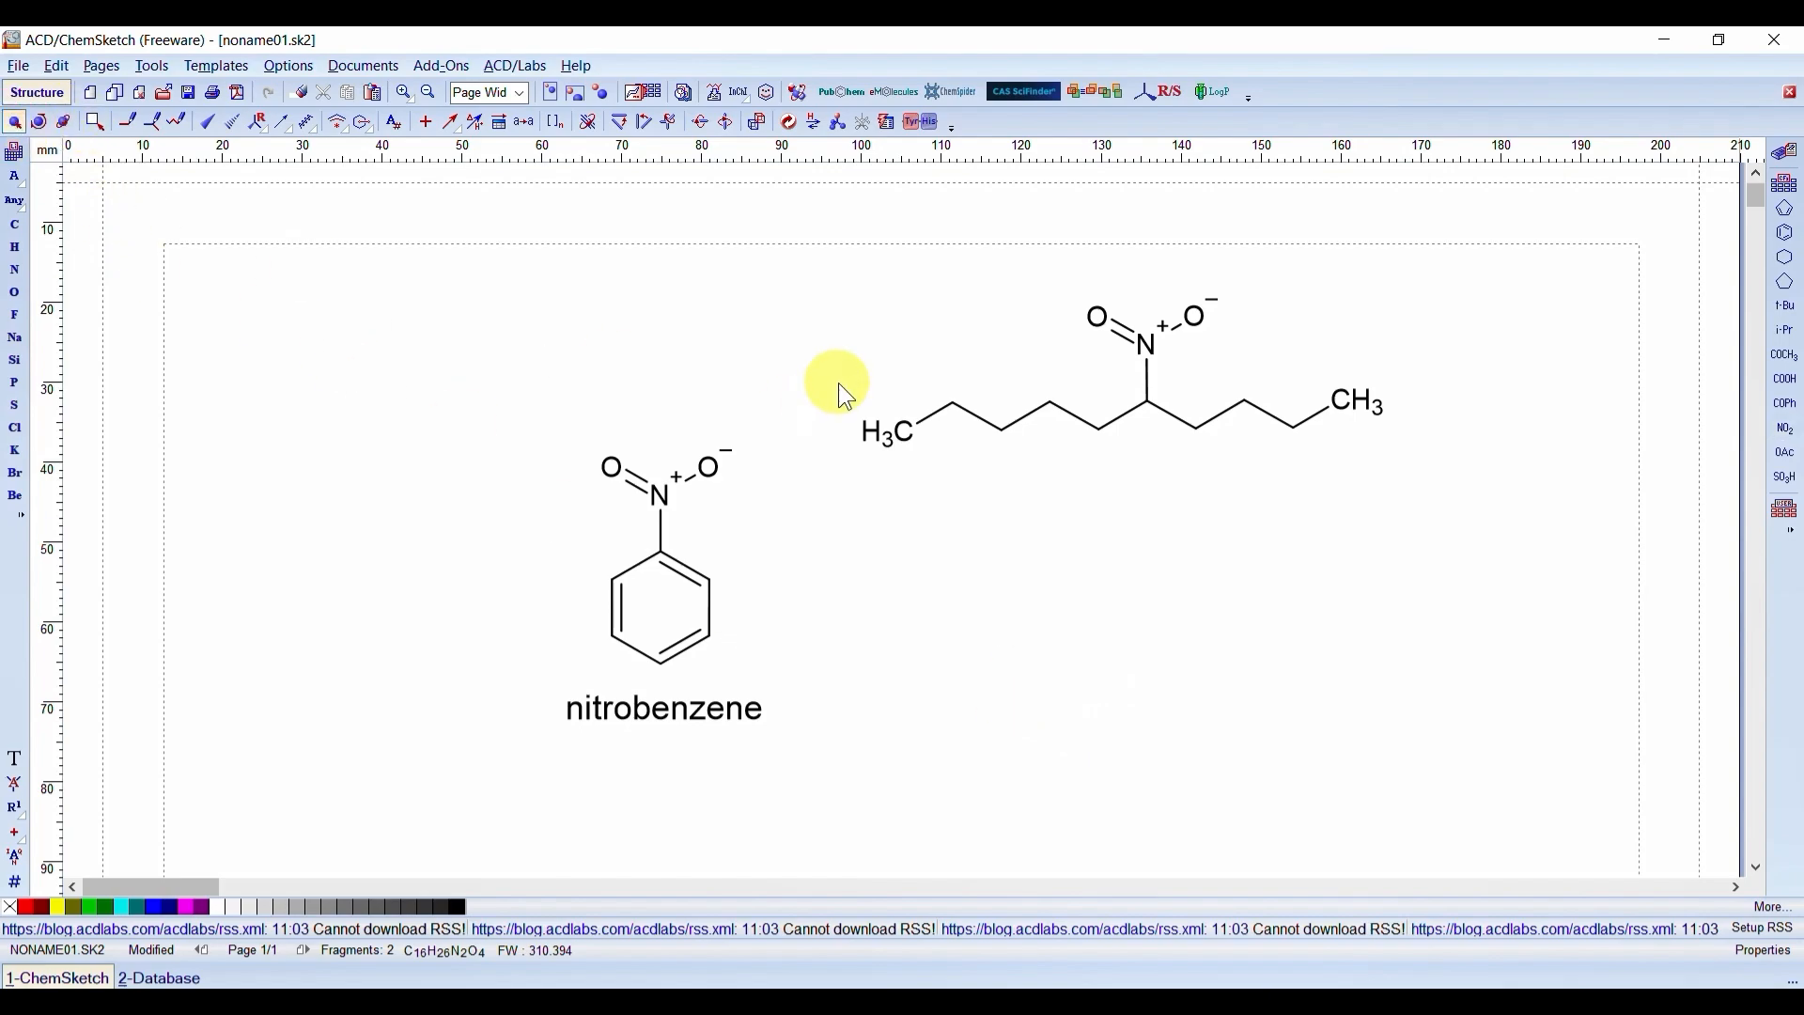
drag(812, 280, 1516, 534)
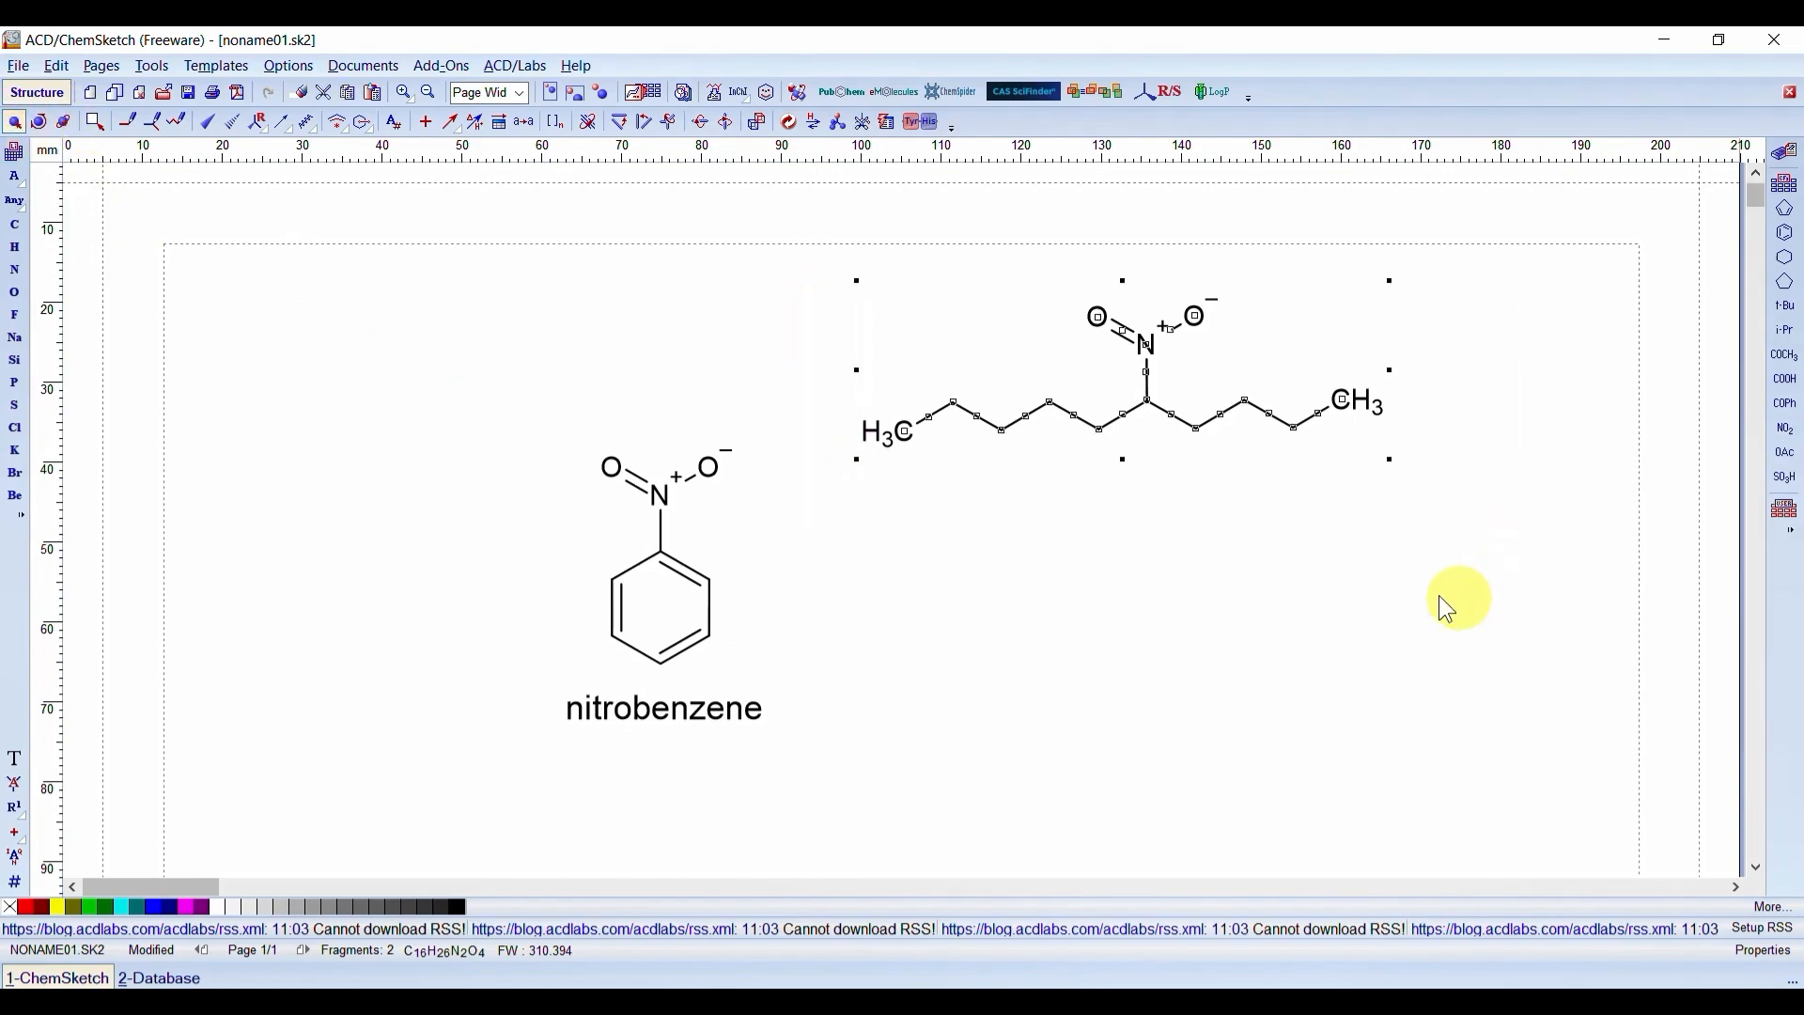
click(717, 94)
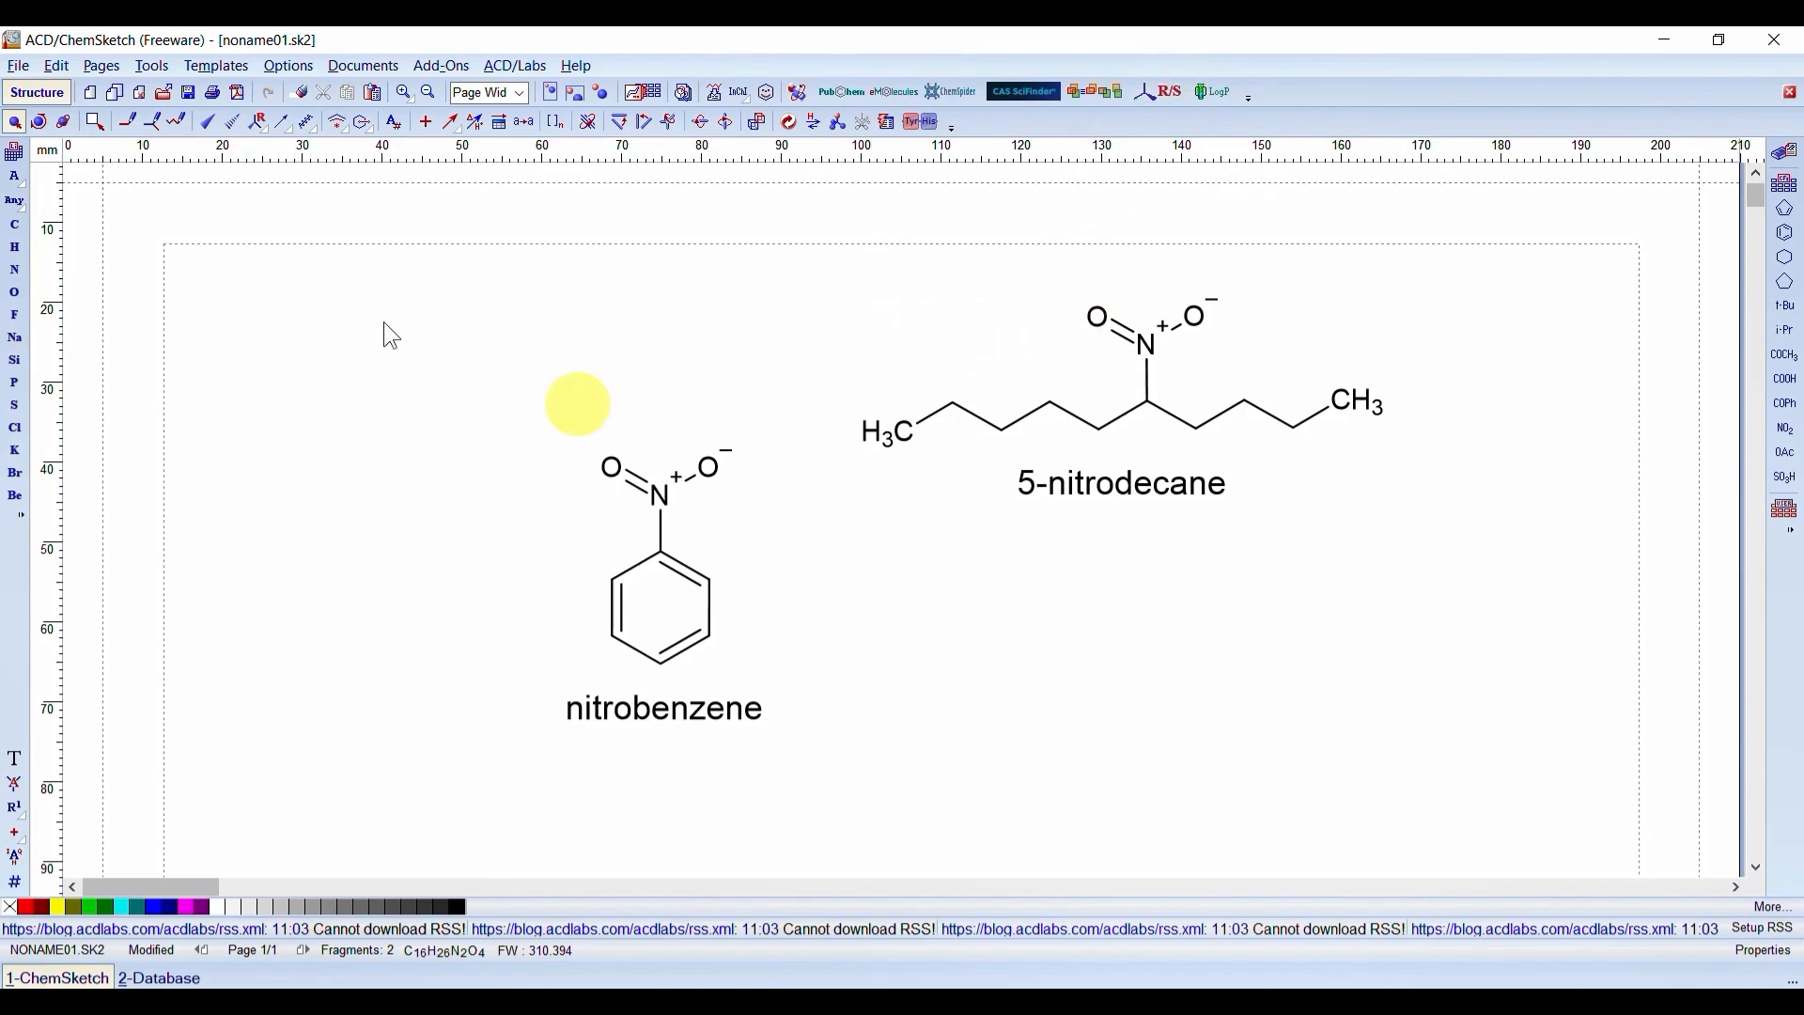
click(229, 126)
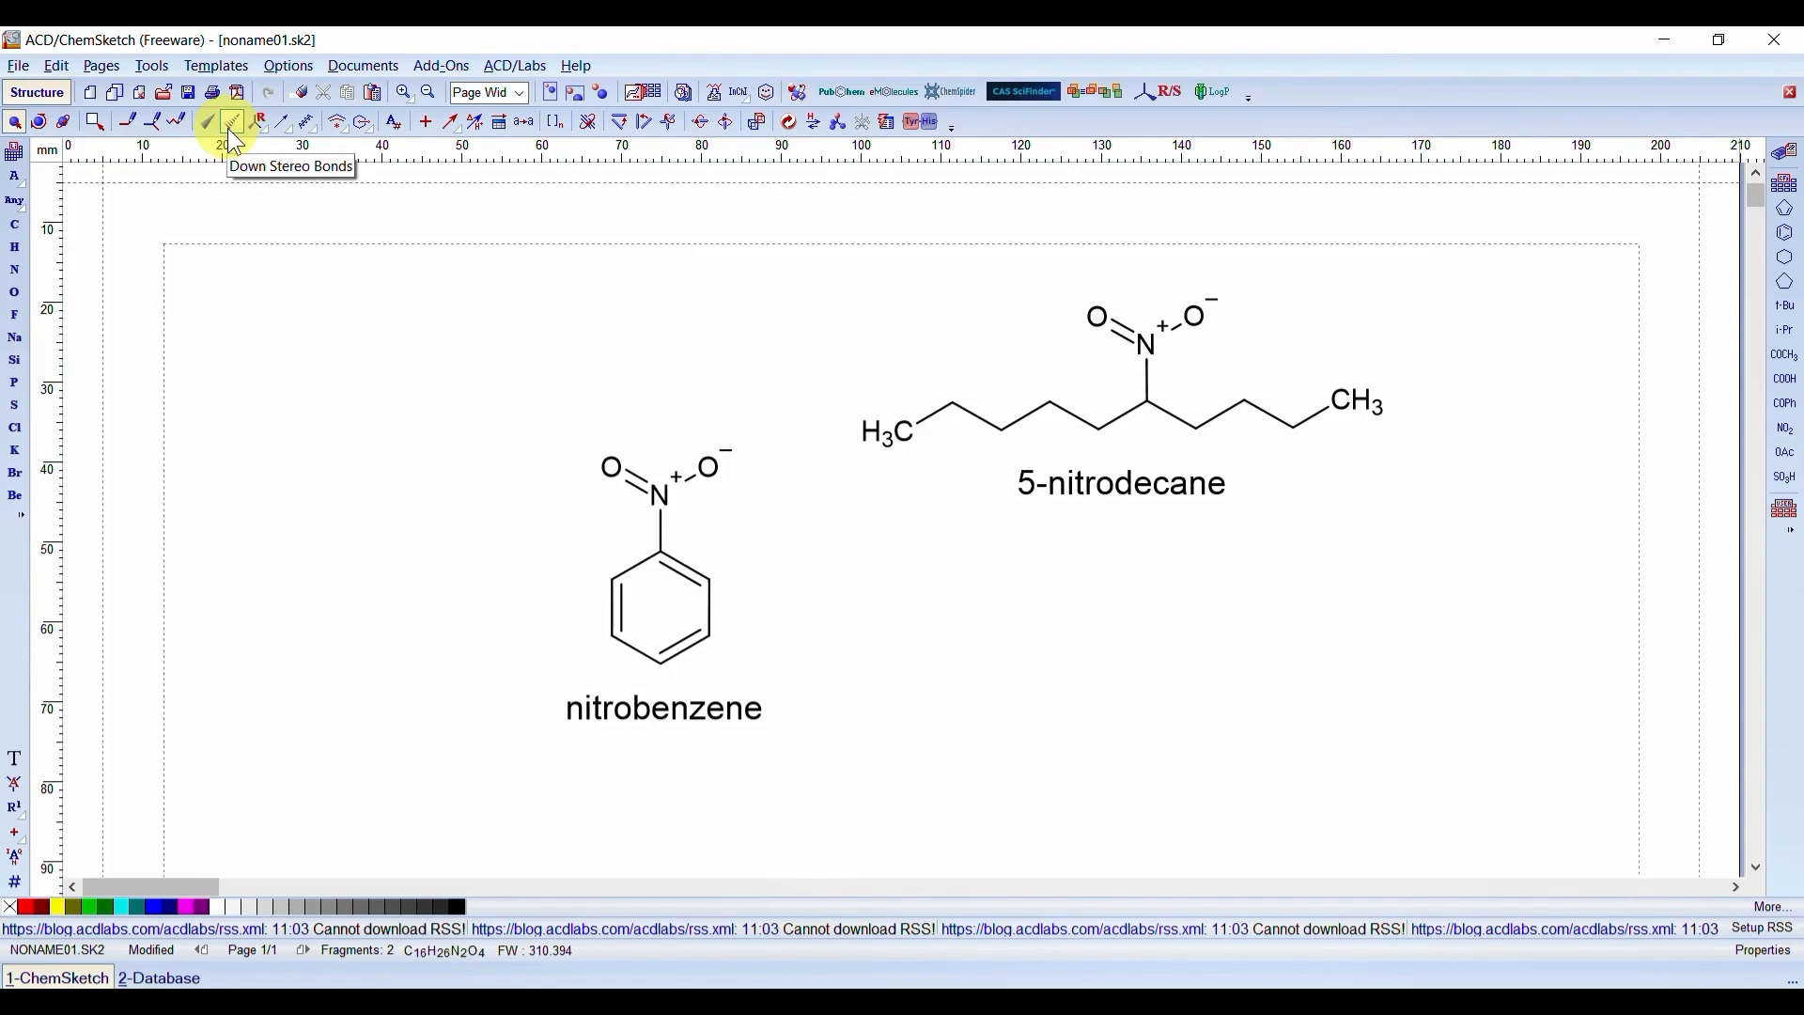
click(235, 136)
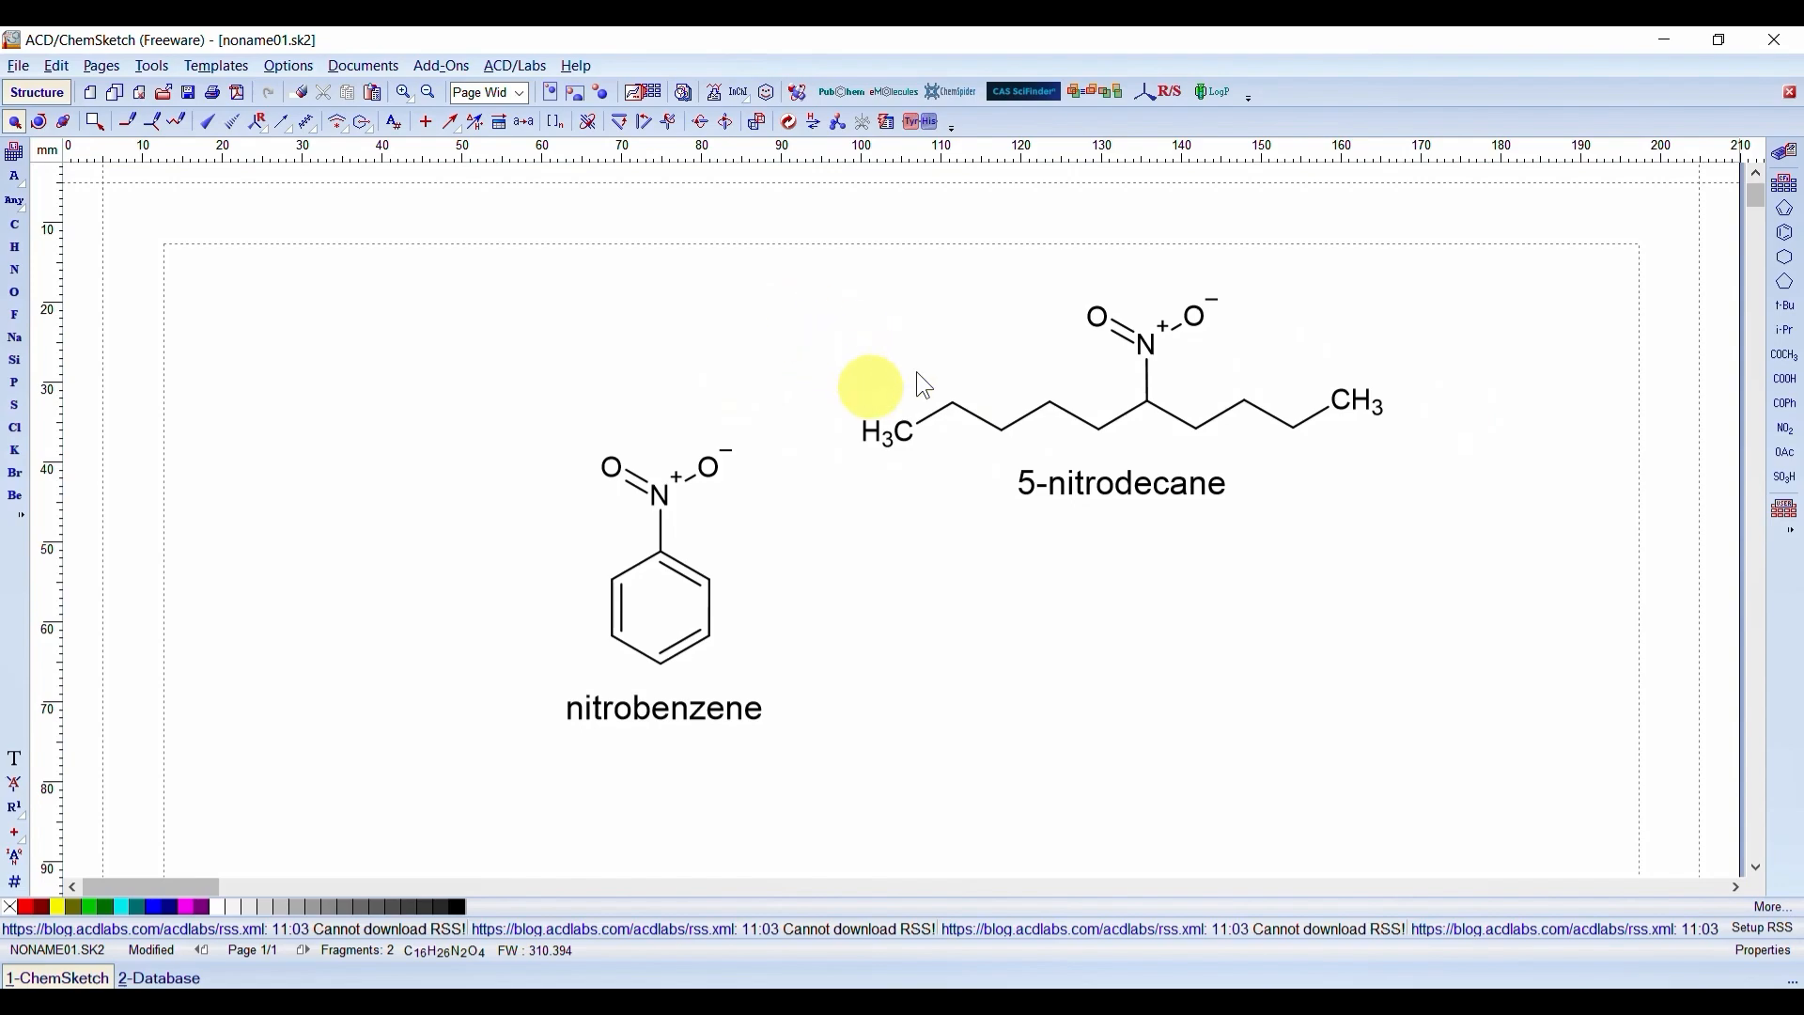
click(19, 66)
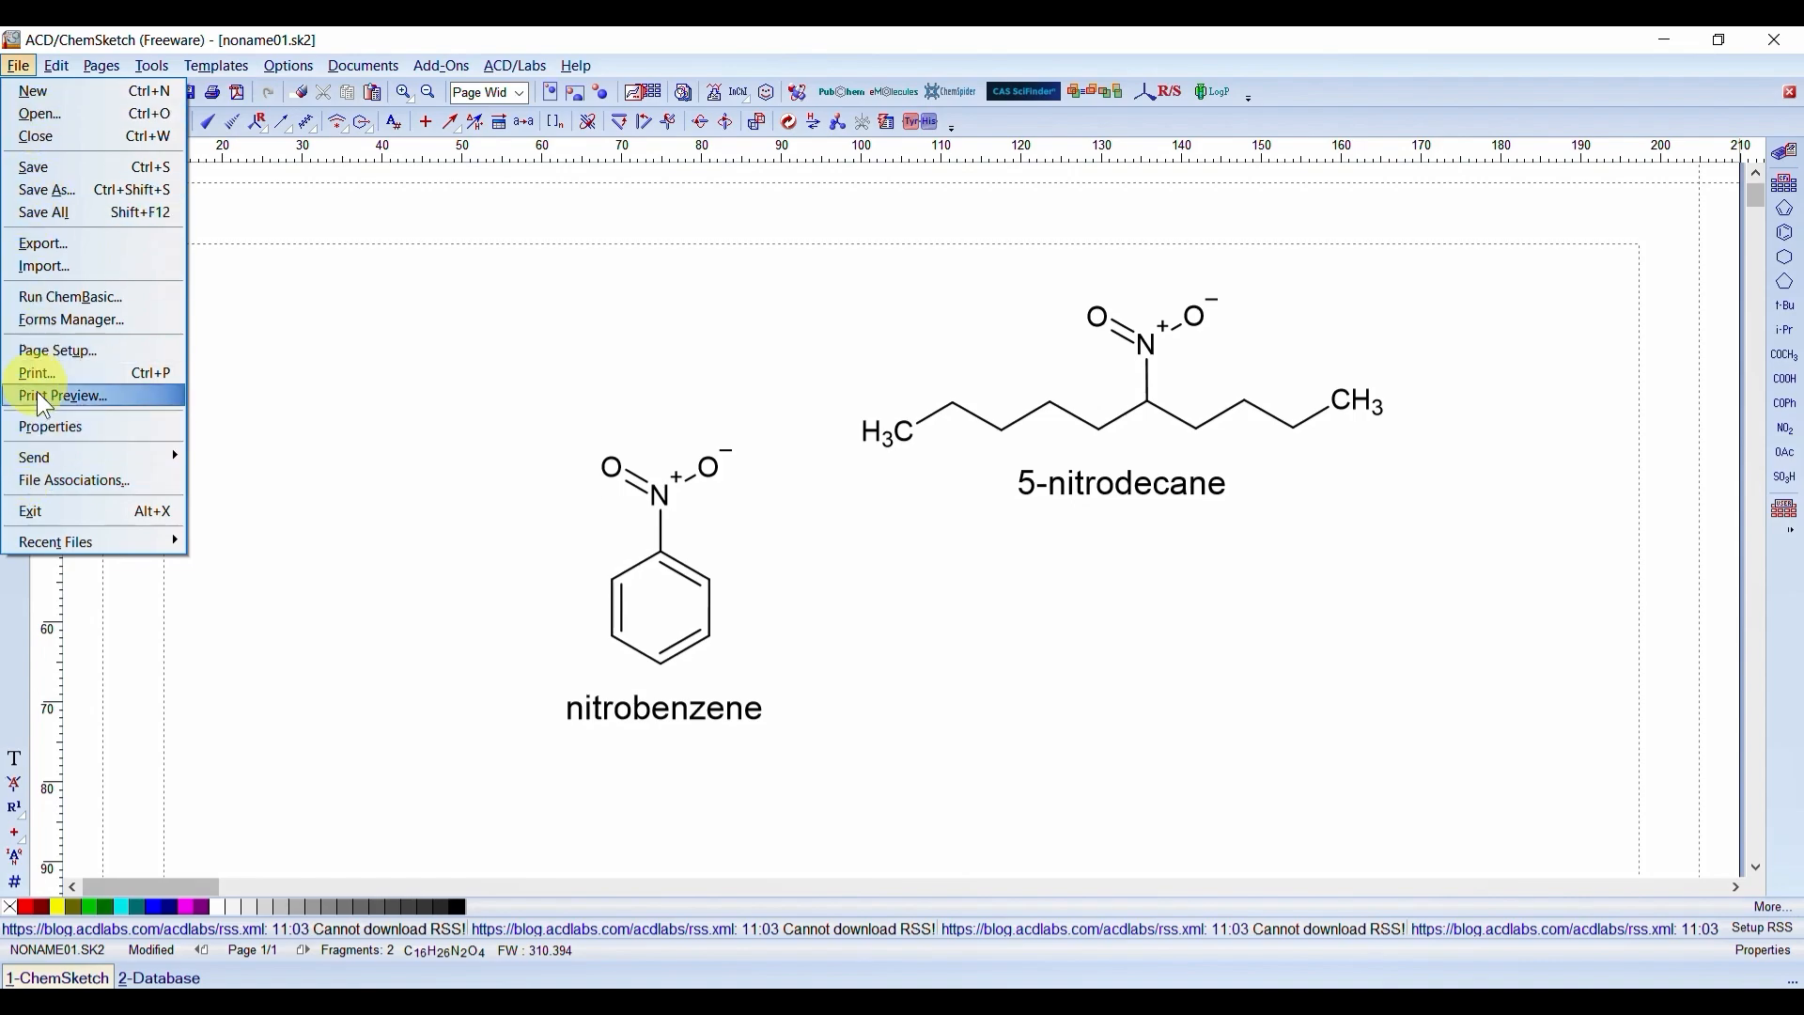
mouse_move(64, 66)
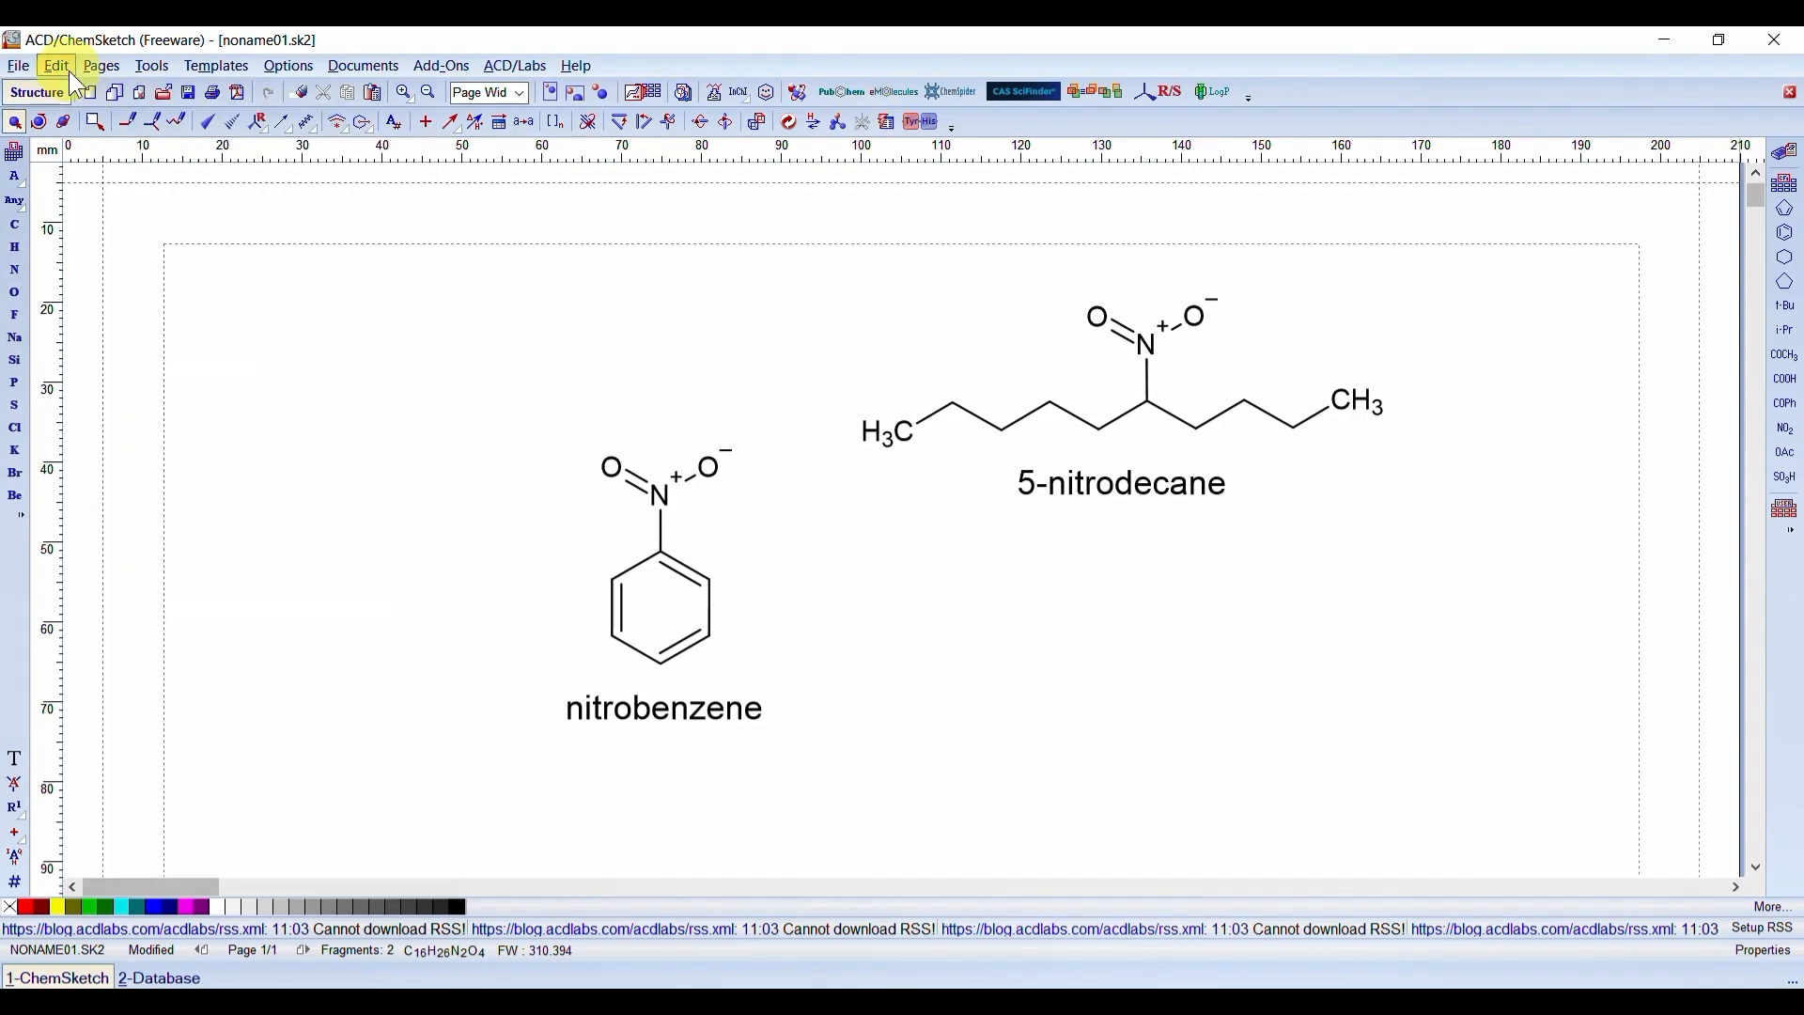
click(151, 67)
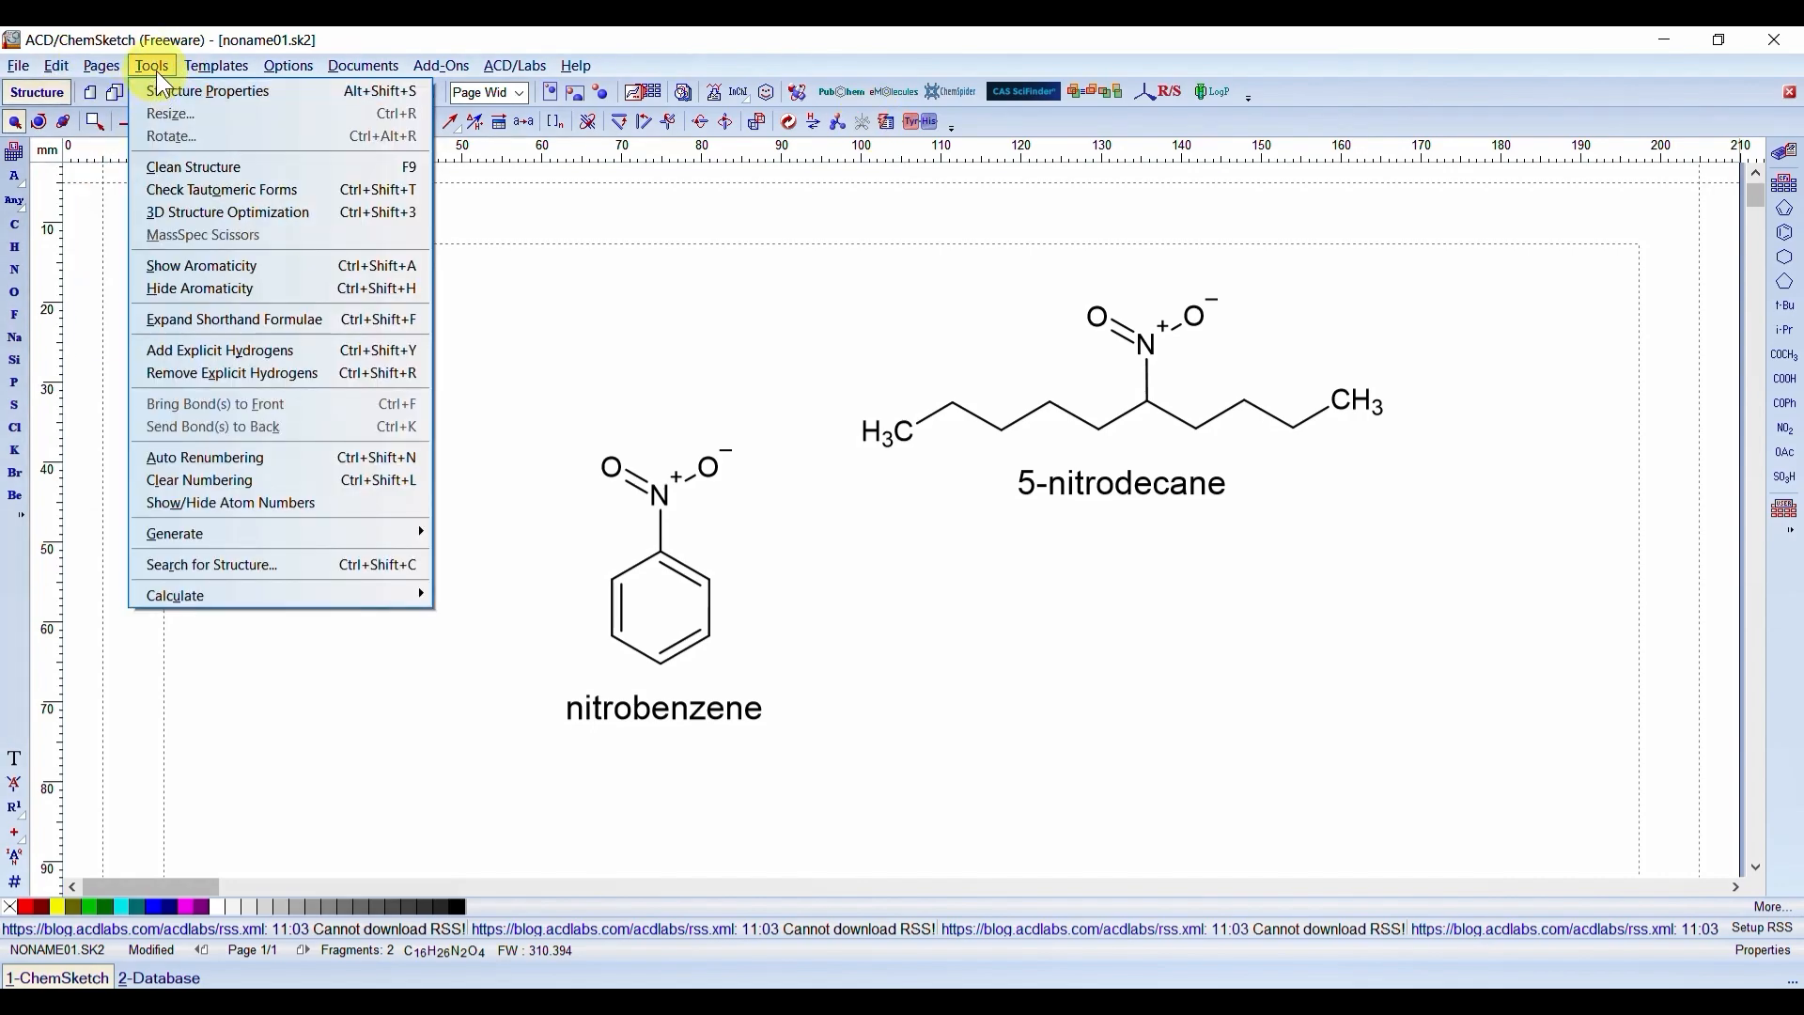
mouse_move(214, 73)
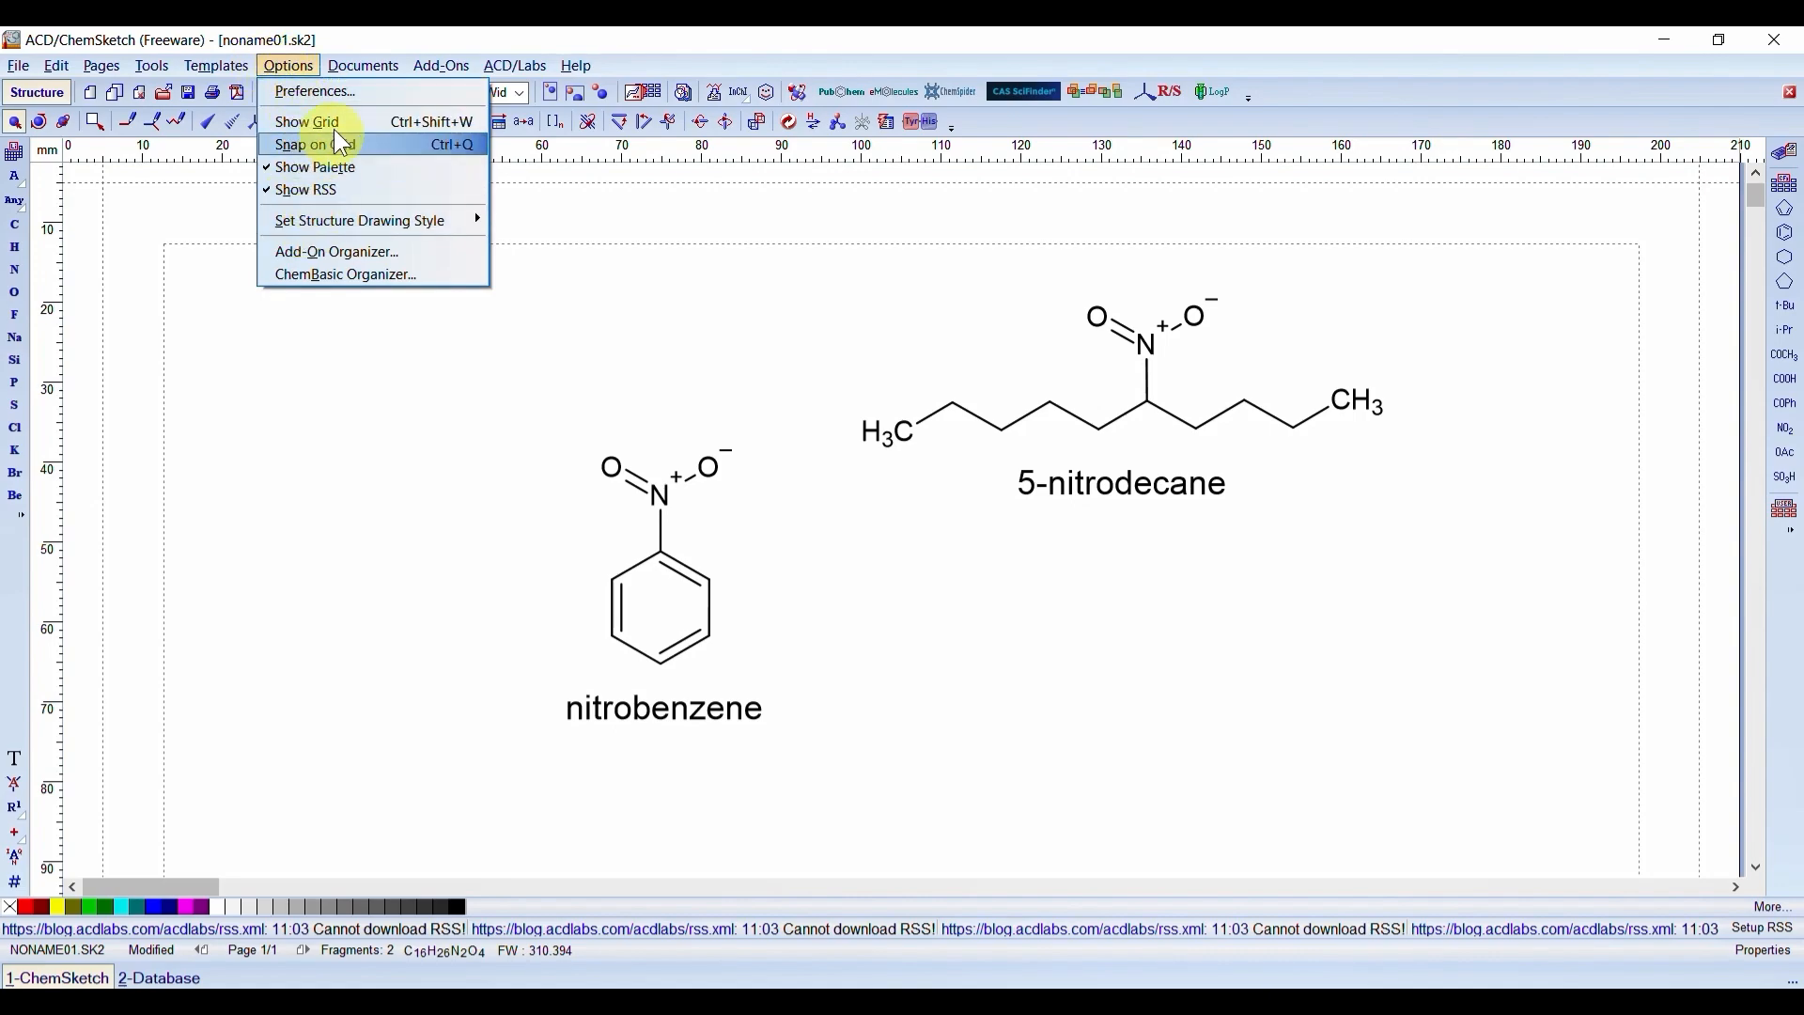
mouse_move(364, 75)
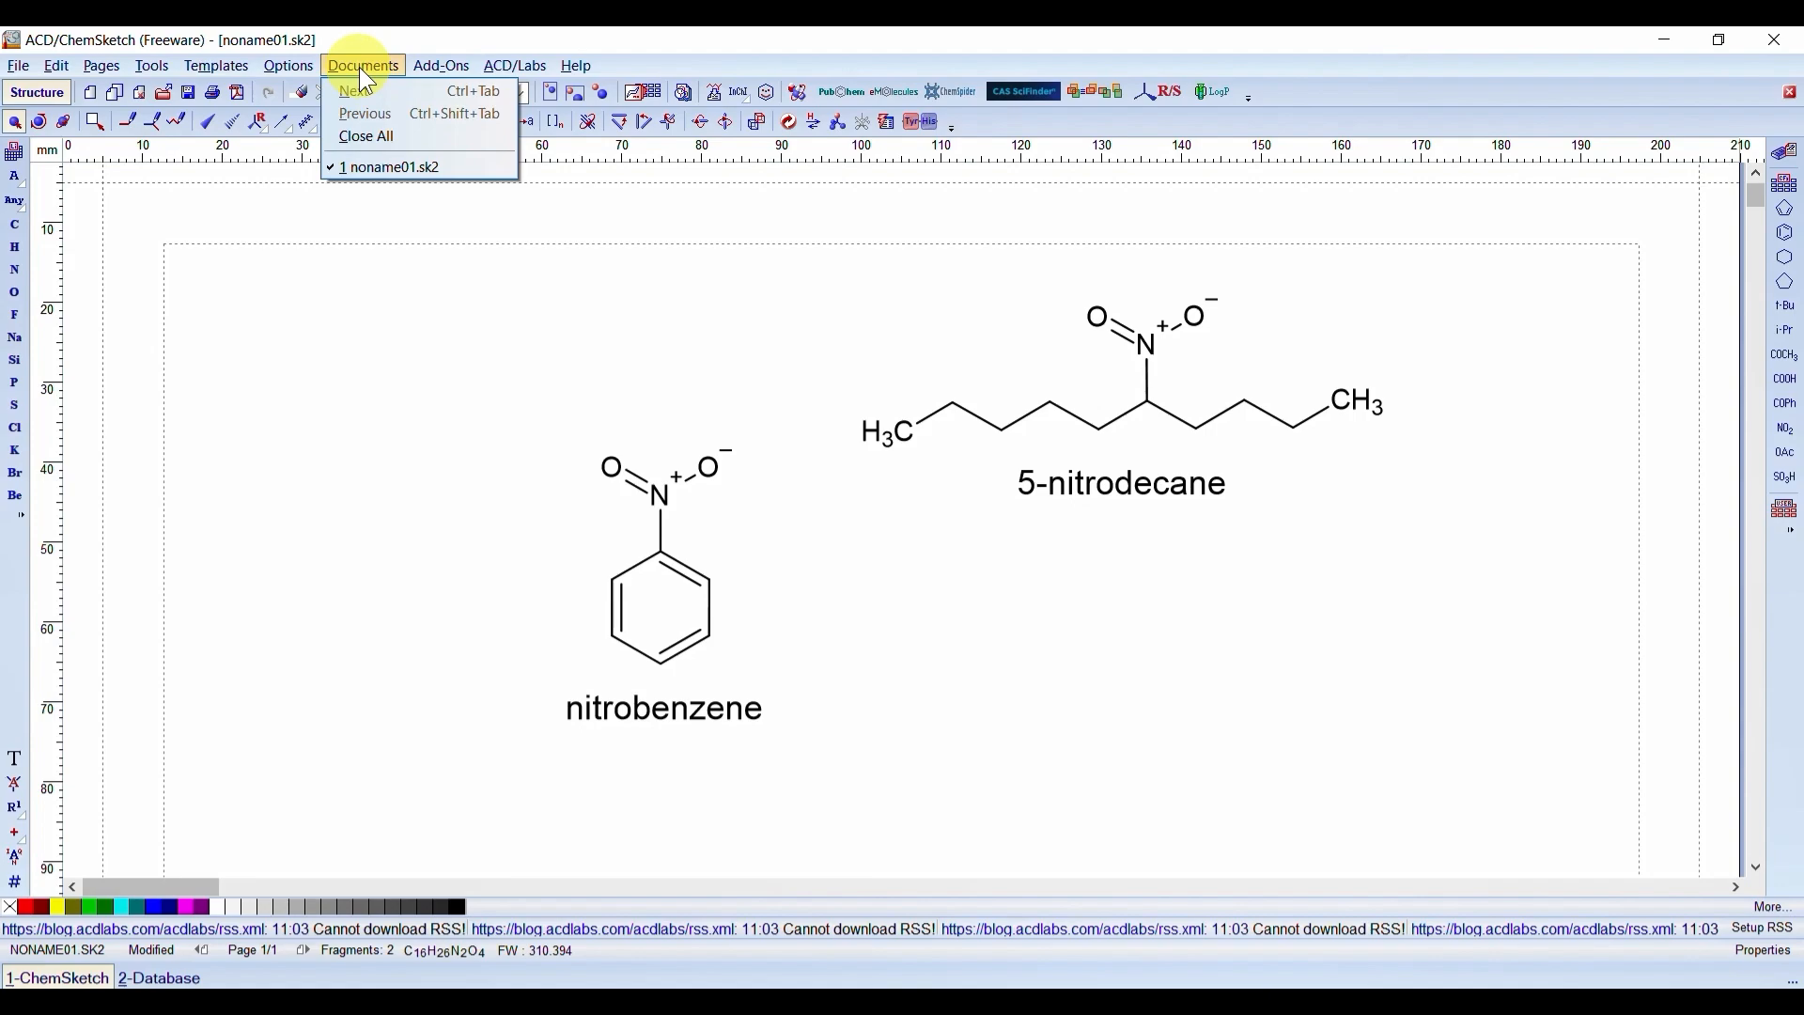
mouse_move(423, 65)
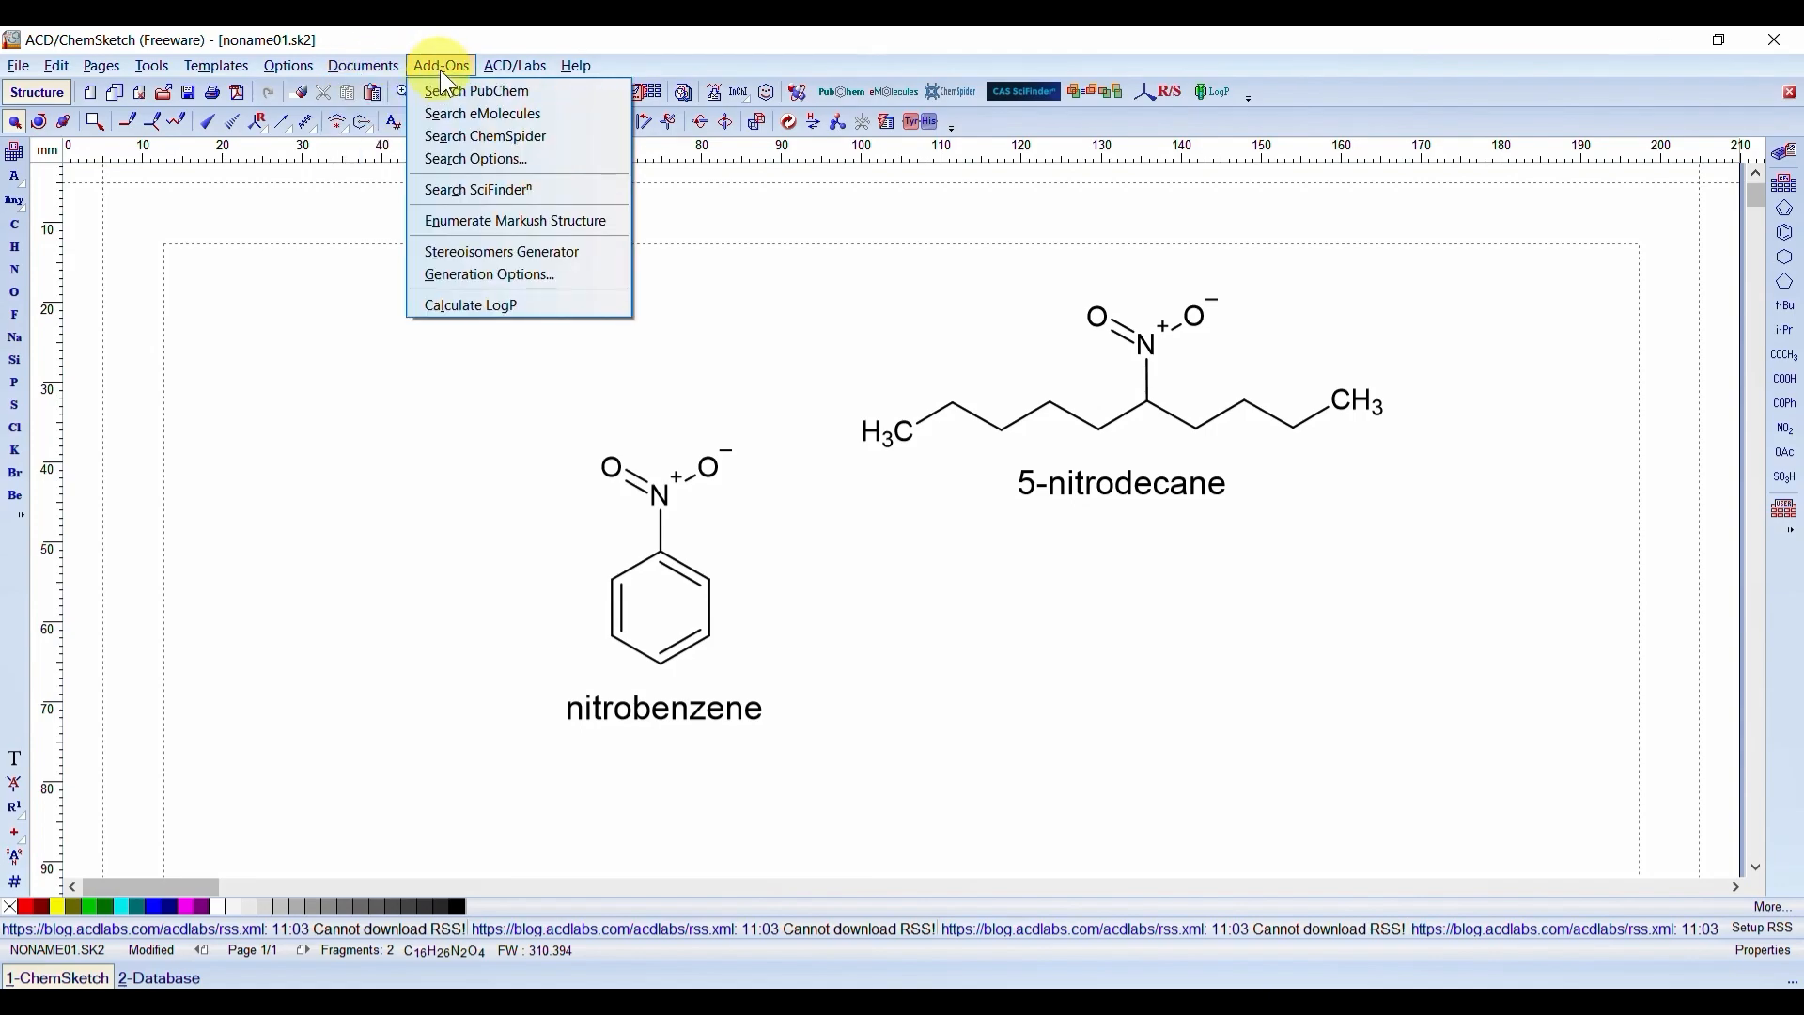
mouse_move(486, 72)
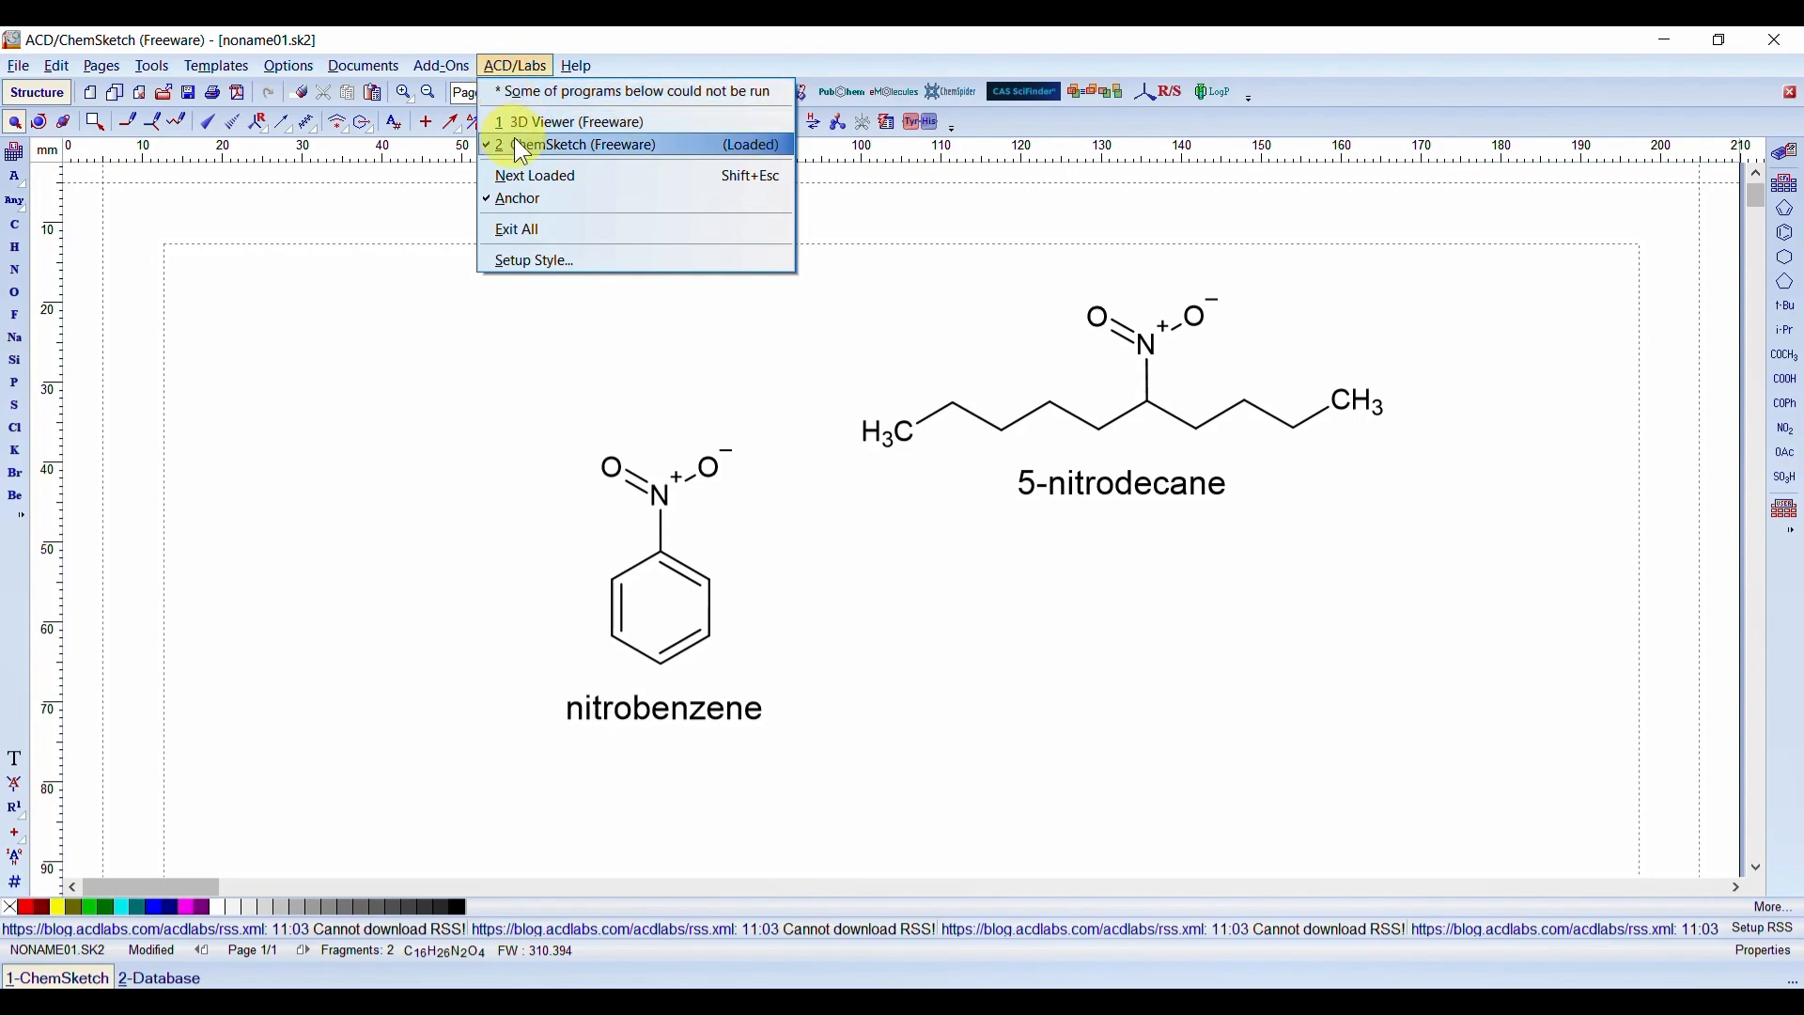
mouse_move(575, 70)
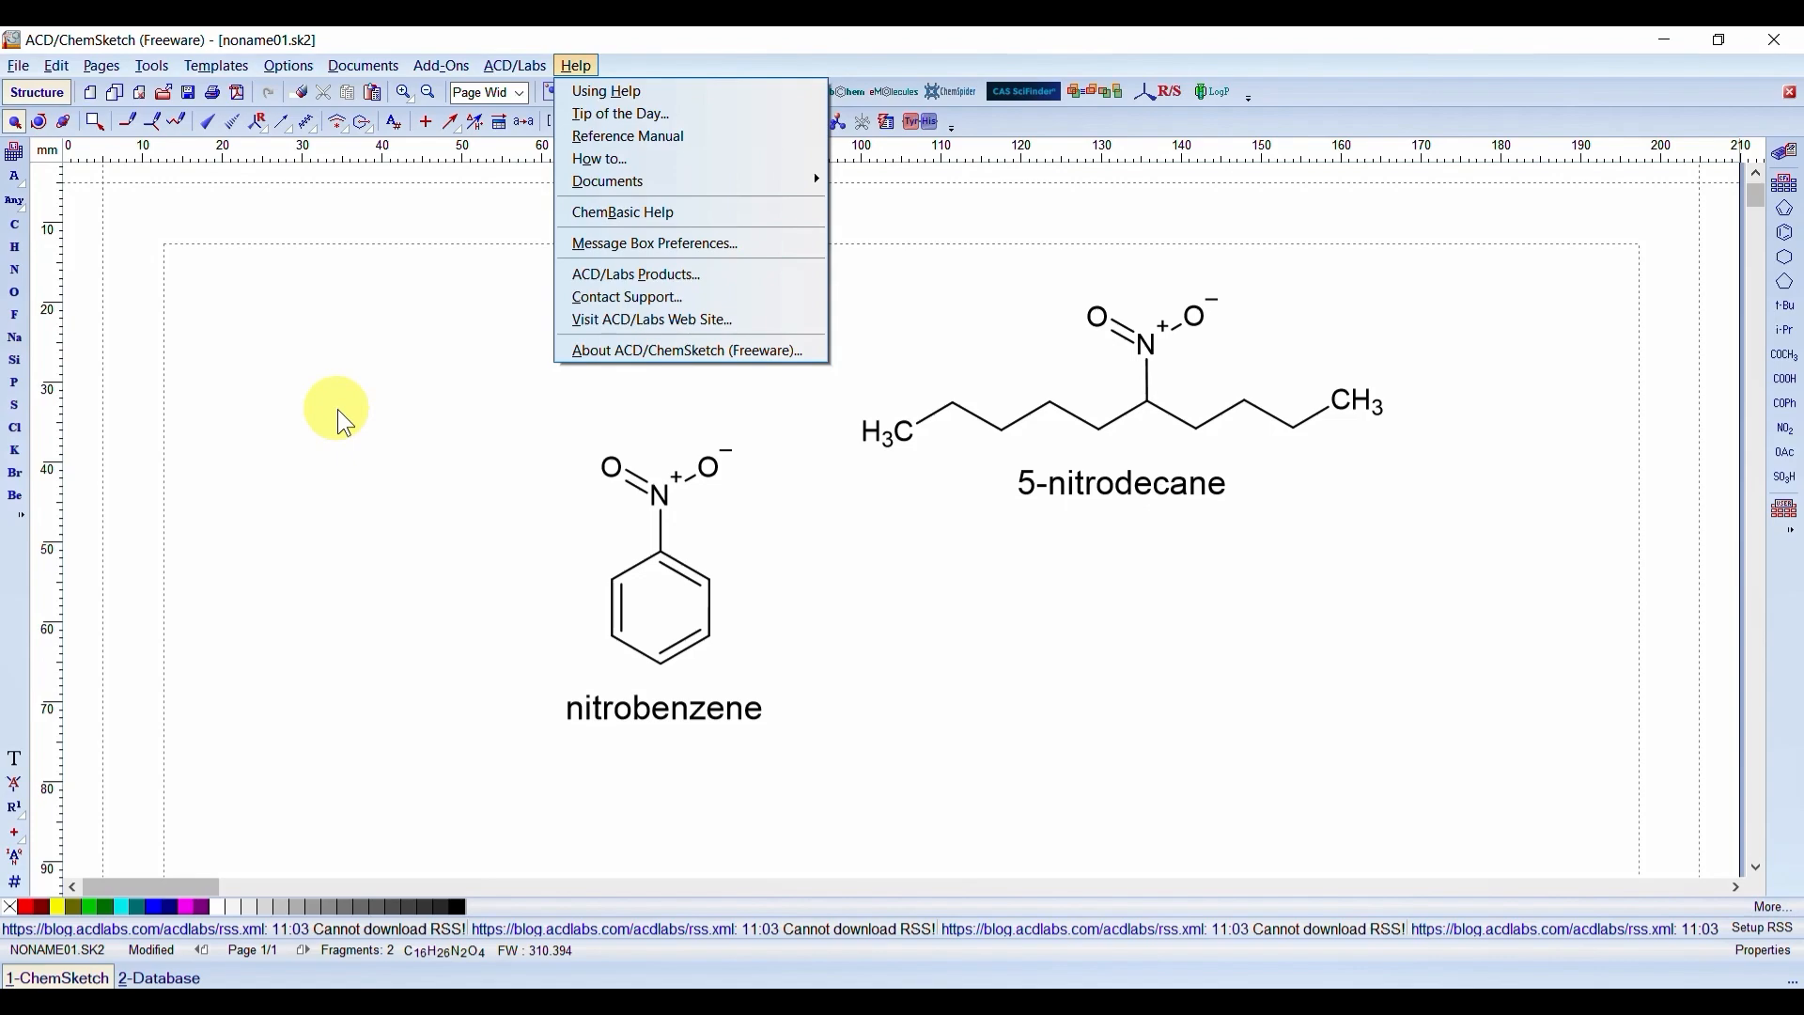
click(874, 446)
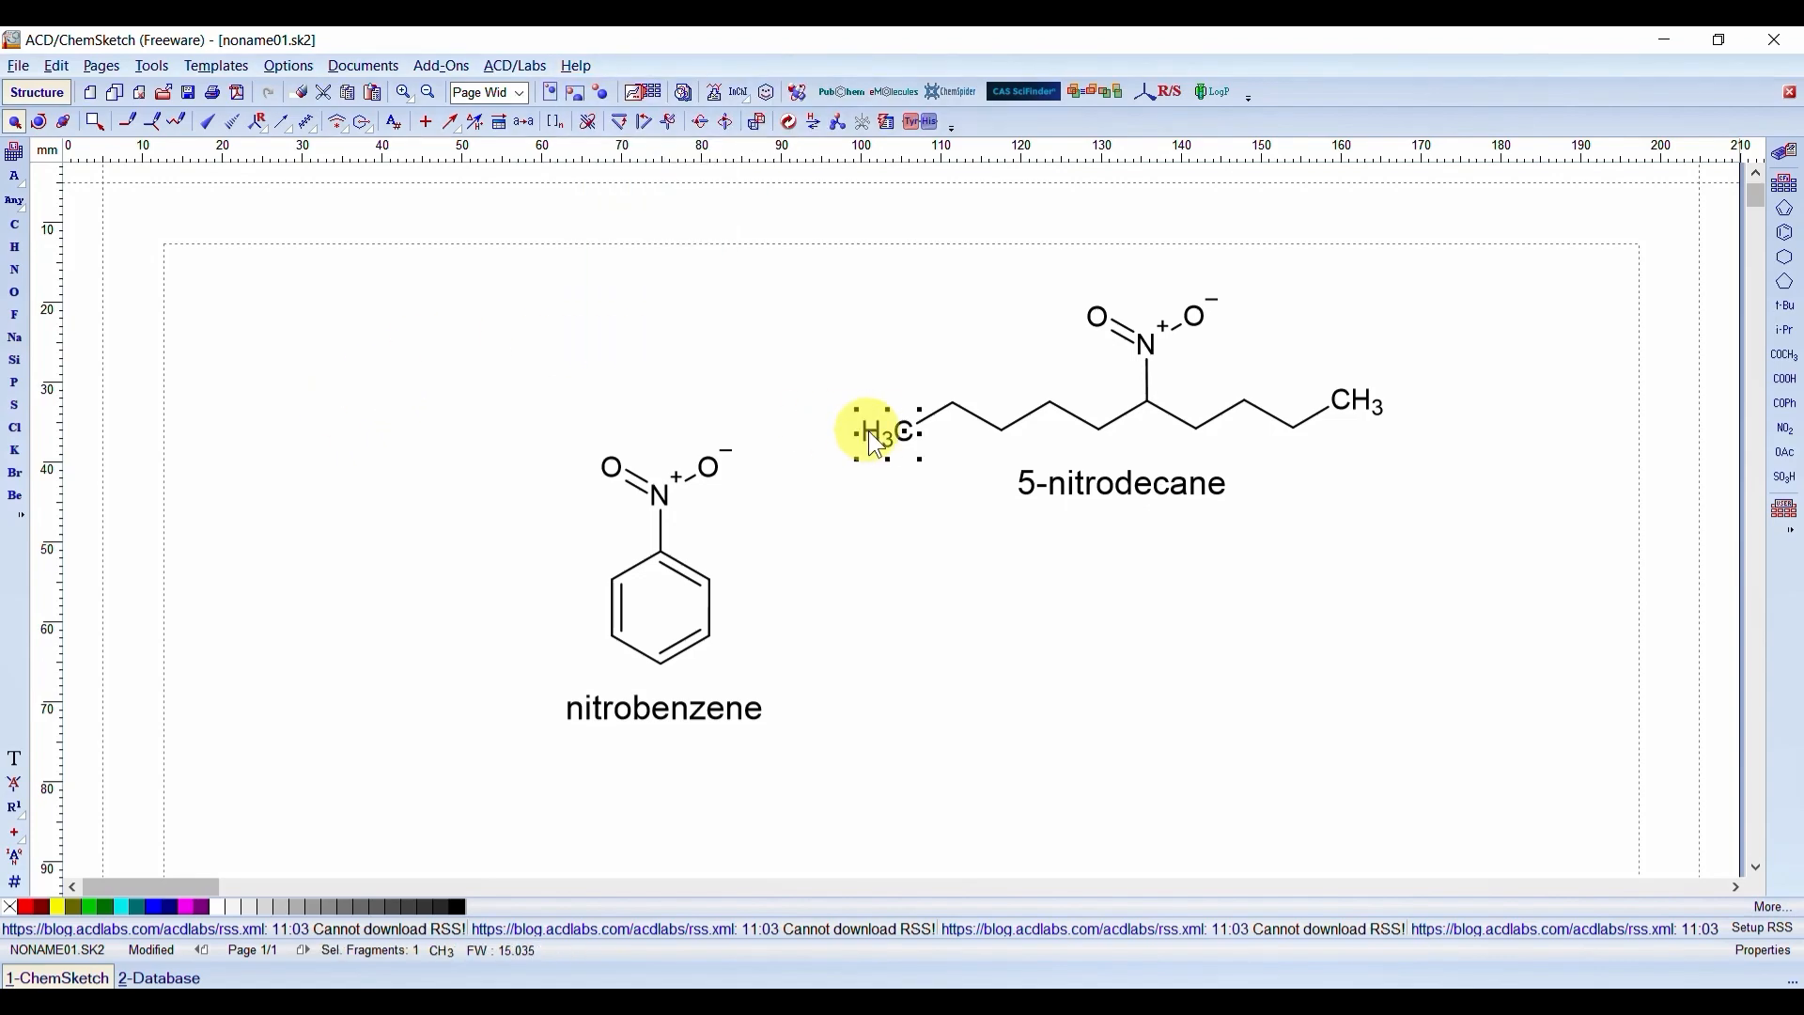